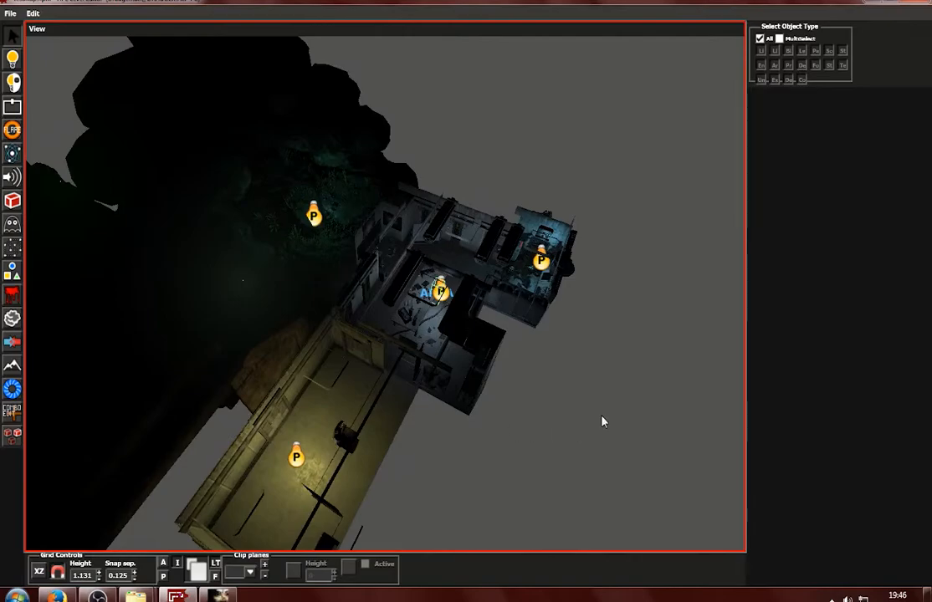
Look over the whole level layout, from the lit interior rooms to the dark terrain outside
alt+drag(593, 414, 295, 236)
alt+drag(338, 309, 258, 296)
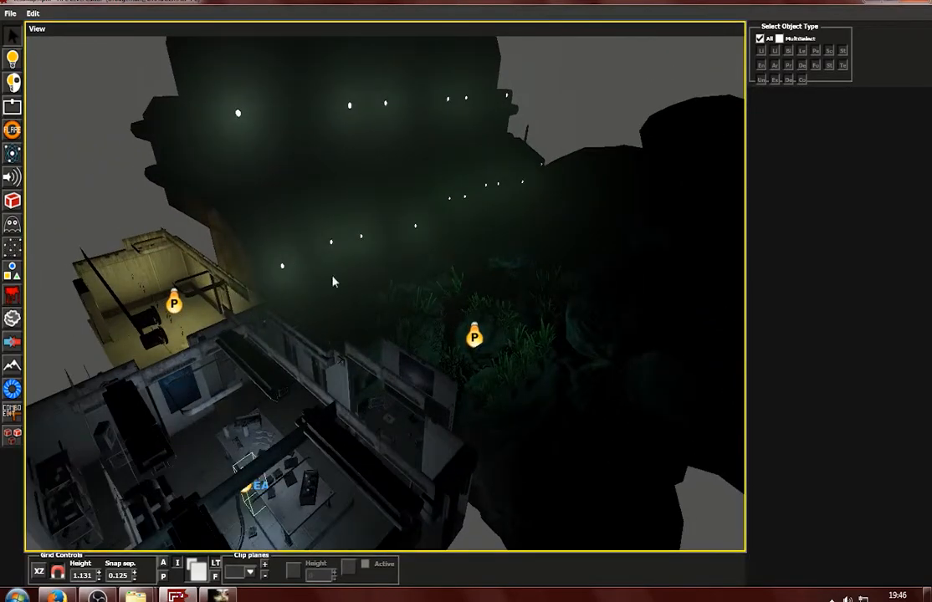
alt+drag(343, 300, 517, 489)
scroll(517, 489, down, 1)
alt+middle_drag(517, 490, 433, 335)
scroll(433, 335, up, 1)
Switch to the SOMA debug game, walk through the lab to inspect the desk window and rooms, and return to the level editor
click(219, 595)
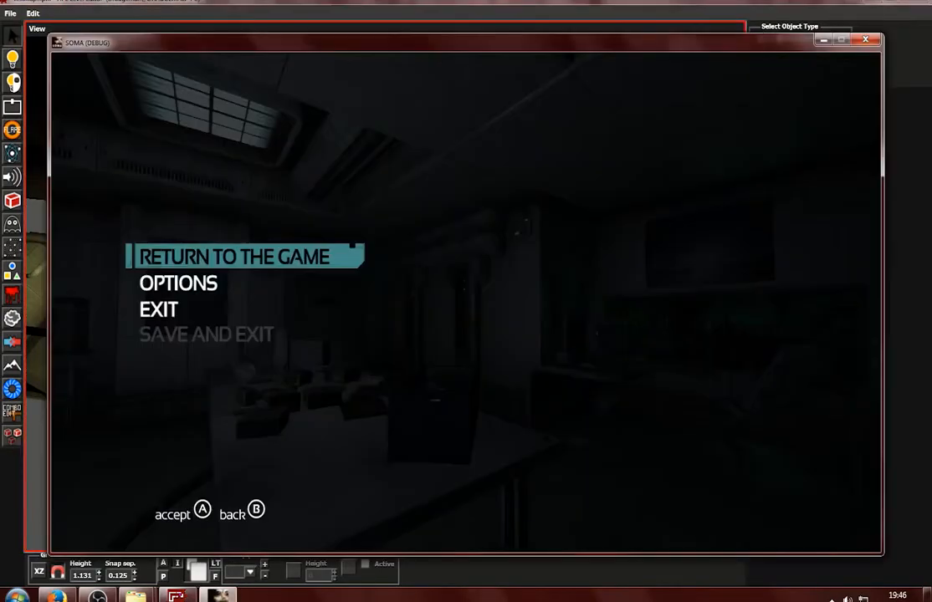
key(Escape)
key(w)
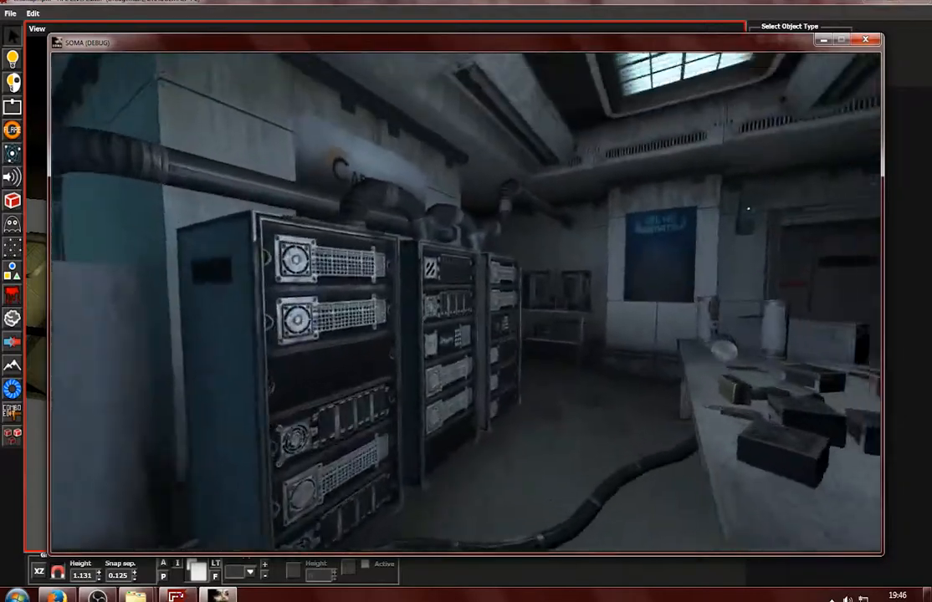
key(w)
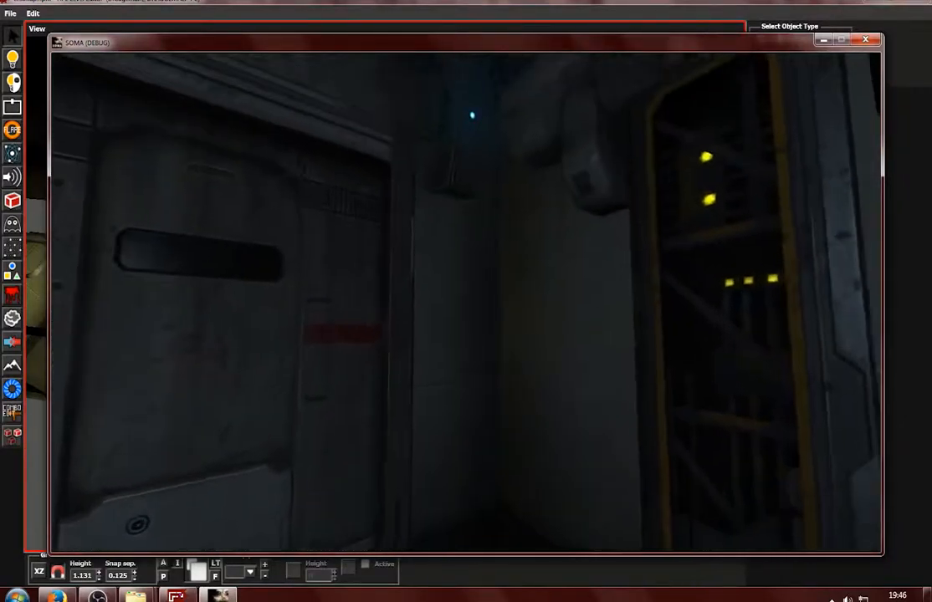
key(w)
key(w)
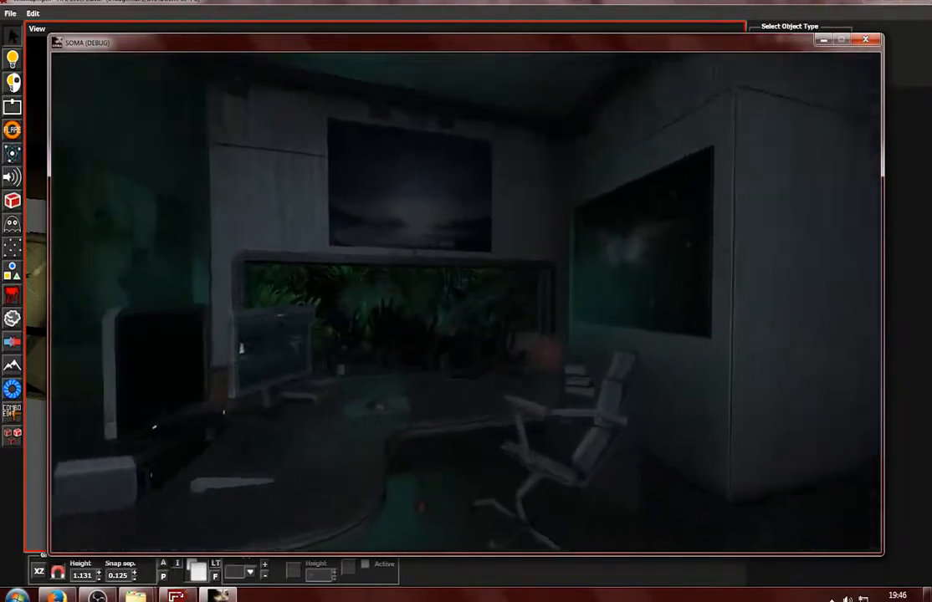
key(ctrl)
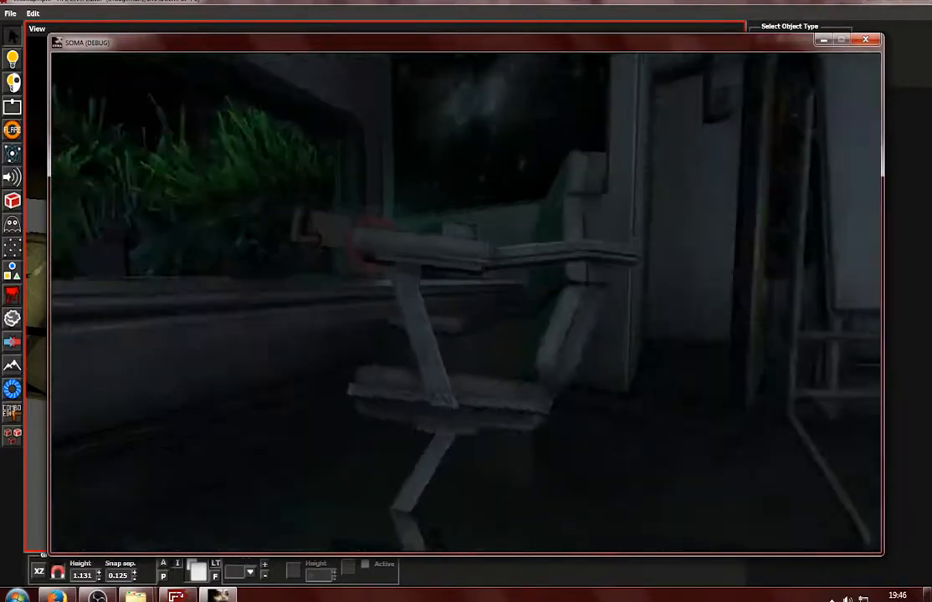
key(w)
key(w)
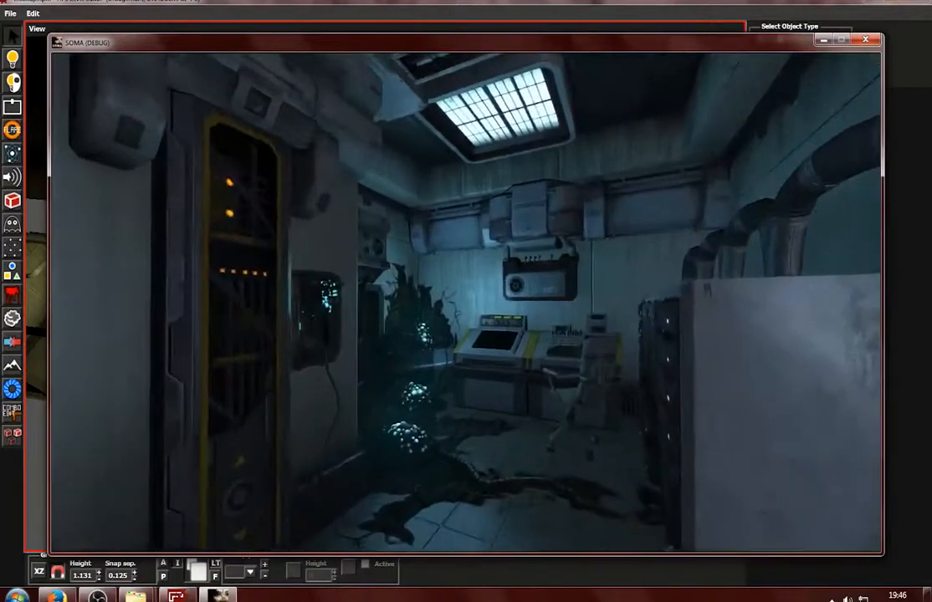
key(w)
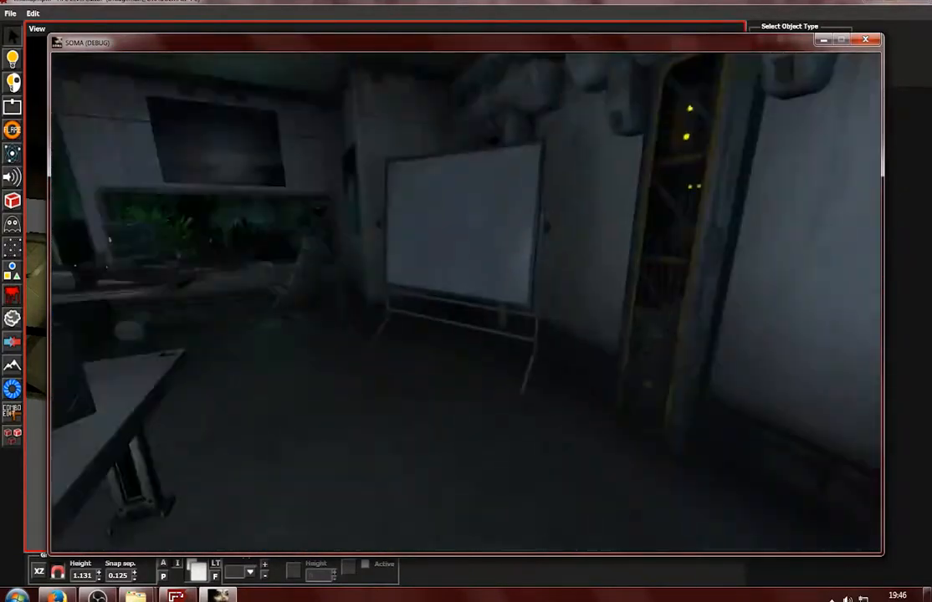
key(Escape)
key(alt+Tab)
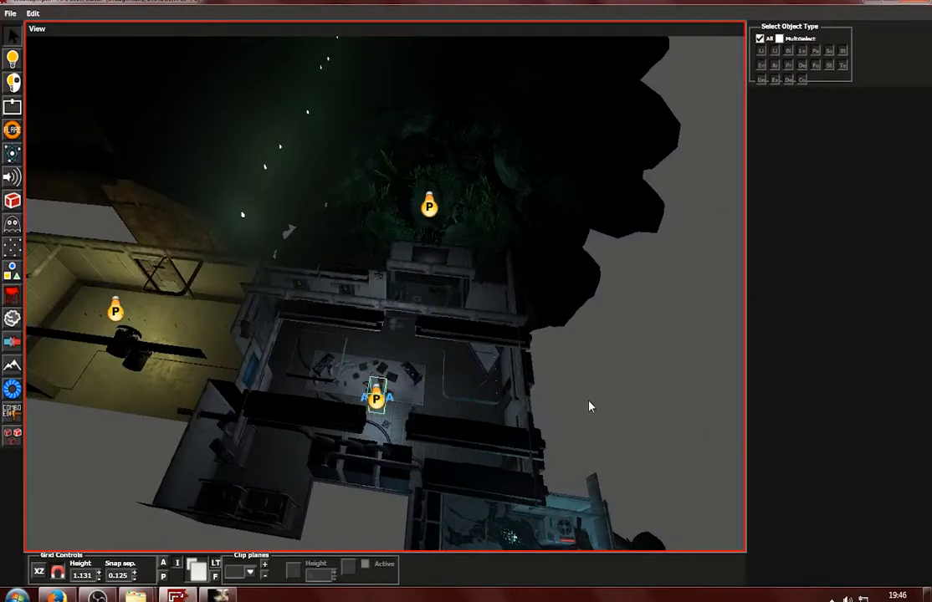
Examine the plants and rock terrain outside the lab window and how they sit against the rooms
scroll(358, 362, up, 2)
alt+middle_drag(358, 362, 422, 382)
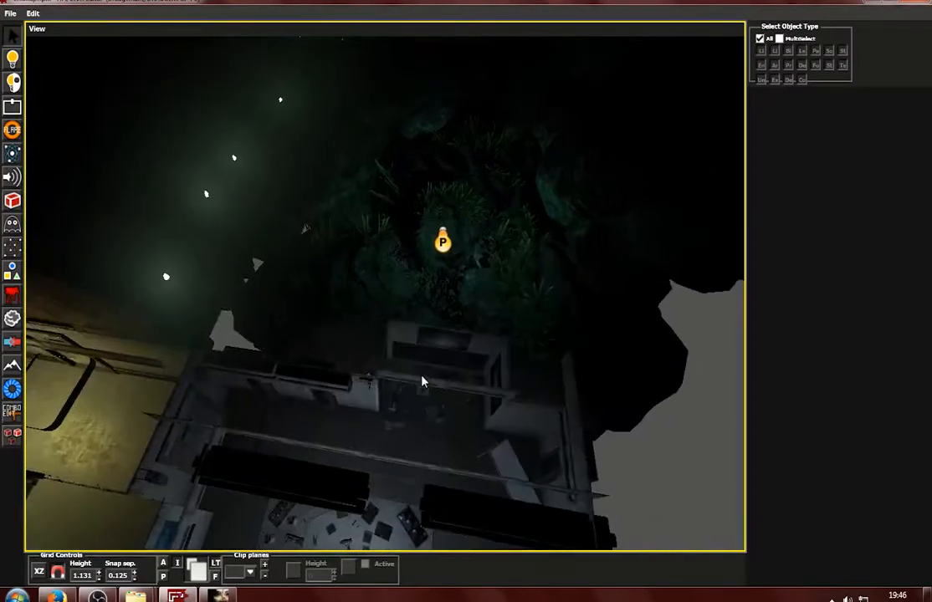
scroll(423, 312, down, 3)
alt+drag(418, 323, 376, 326)
scroll(428, 349, down, 2)
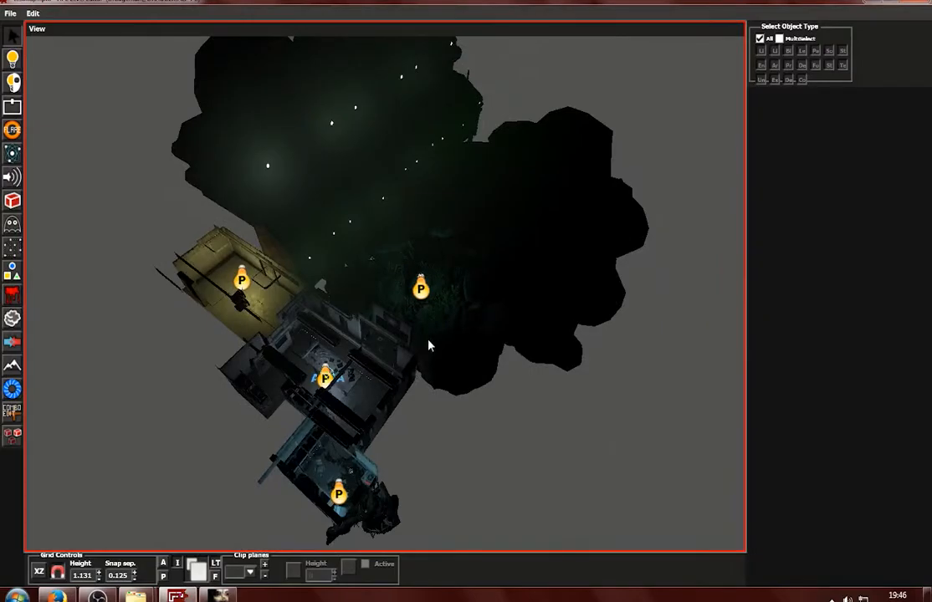
alt+drag(428, 349, 351, 429)
scroll(378, 374, up, 2)
alt+middle_drag(378, 374, 330, 396)
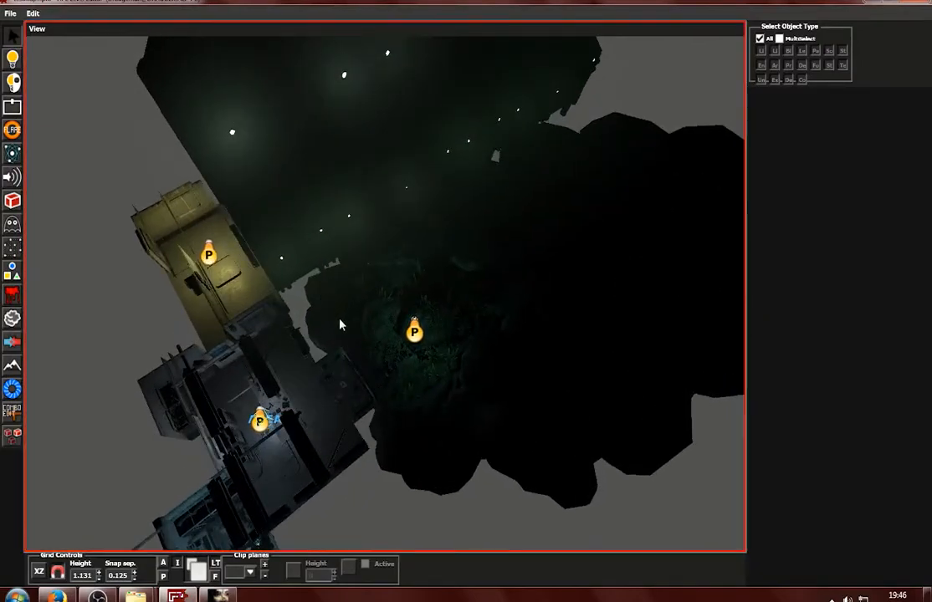
Start a fog area in the wireframe top-down layout and set the grid snap separation to 0.25
click(339, 325)
key(f)
scroll(328, 346, down, 1)
alt+middle_drag(455, 438, 543, 480)
key(space)
click(364, 433)
key(space)
scroll(386, 288, down, 3)
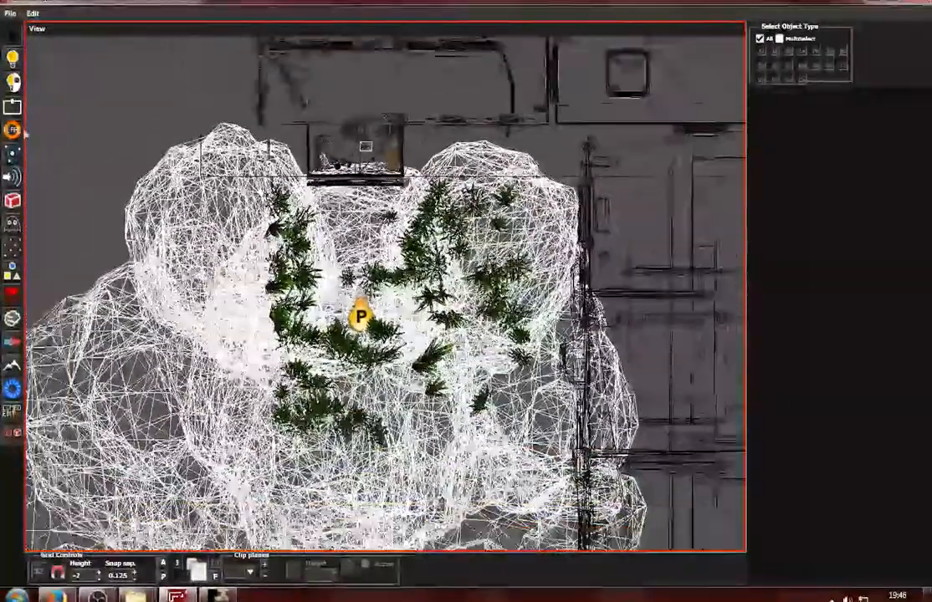
click(12, 411)
click(134, 572)
click(135, 572)
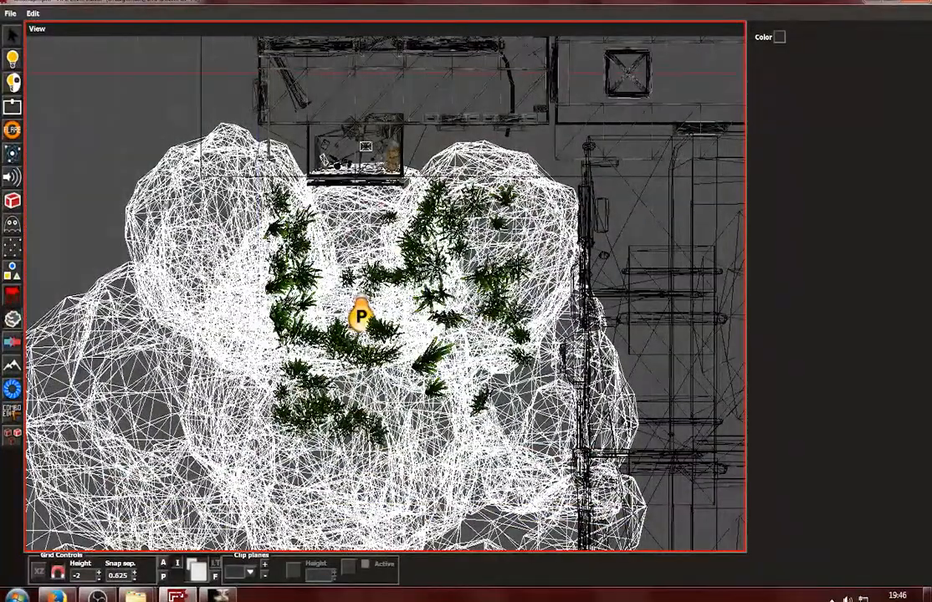
click(130, 574)
key(BackSpace)
key(BackSpace)
key(BackSpace)
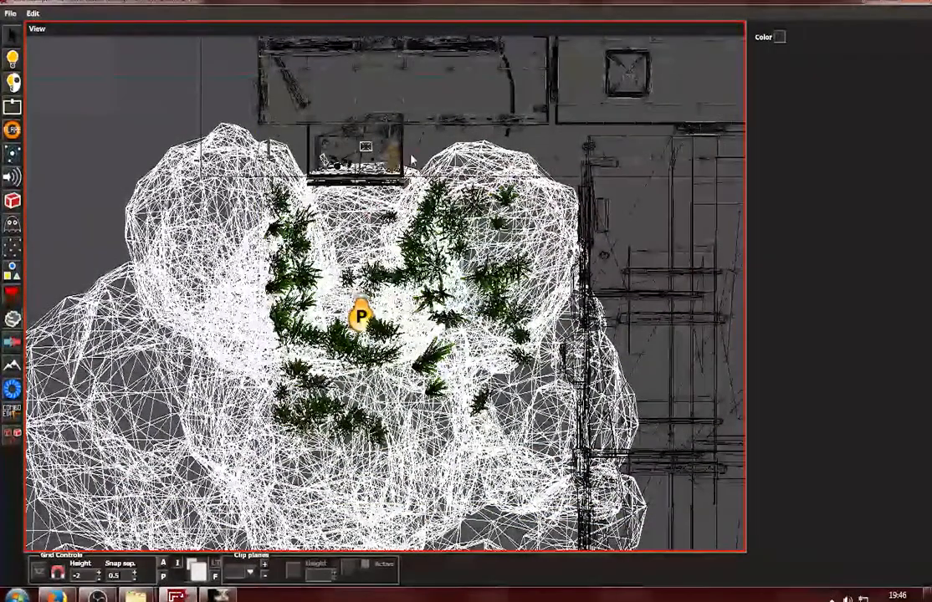
Draw a fog area about 32.5 × 24.75 × 22.75 around the terrain outside the lab
scroll(413, 180, up, 2)
mouse_move(413, 168)
middle_down()
mouse_move(368, 293)
mouse_move(411, 216)
mouse_move(410, 159)
middle_up()
scroll(411, 216, down, 3)
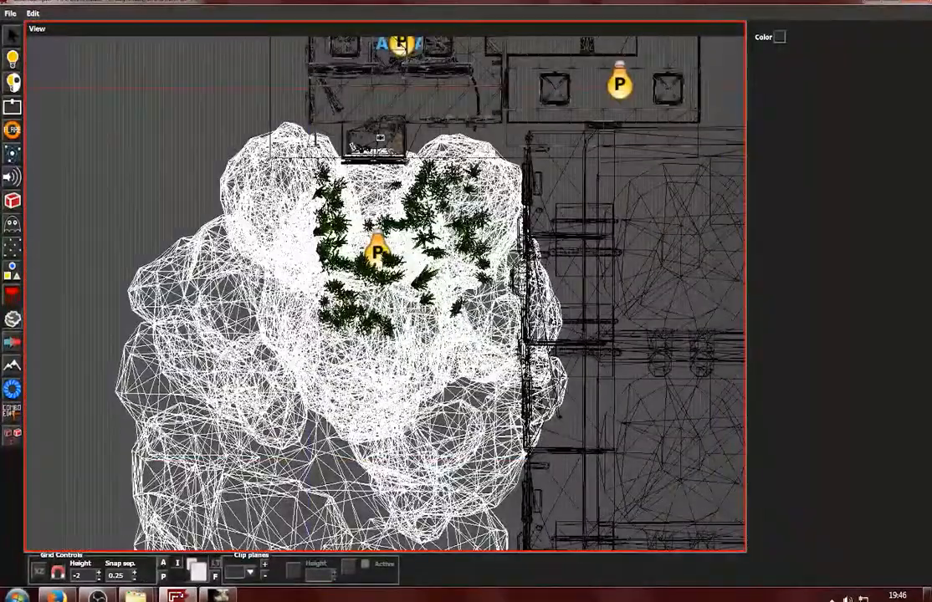
key(space)
key(space)
scroll(467, 248, down, 3)
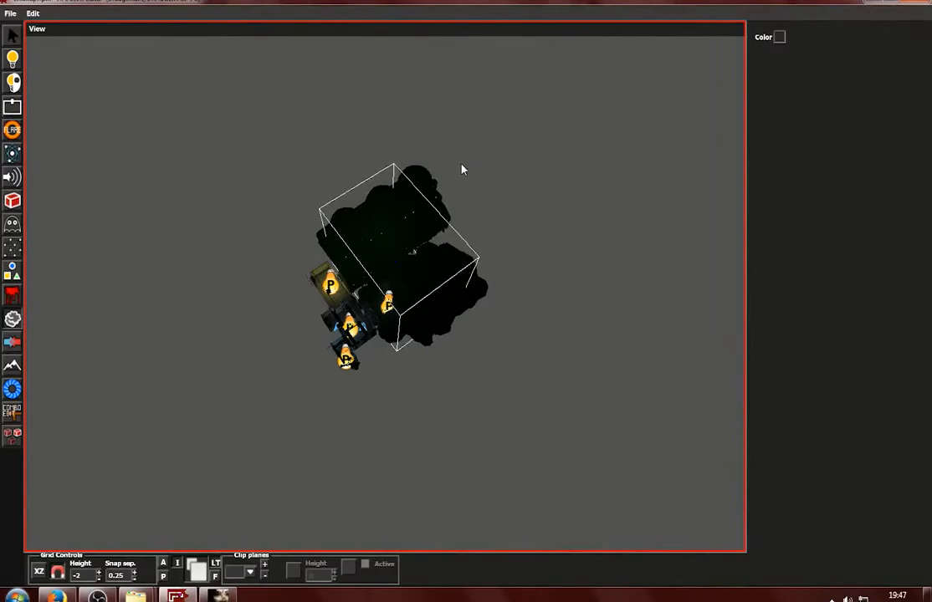
click(462, 169)
scroll(418, 242, up, 4)
Select the new fog area and change its fog color to a teal green
key(1)
click(399, 239)
alt+drag(364, 401, 356, 356)
scroll(366, 353, up, 8)
alt+drag(419, 304, 452, 276)
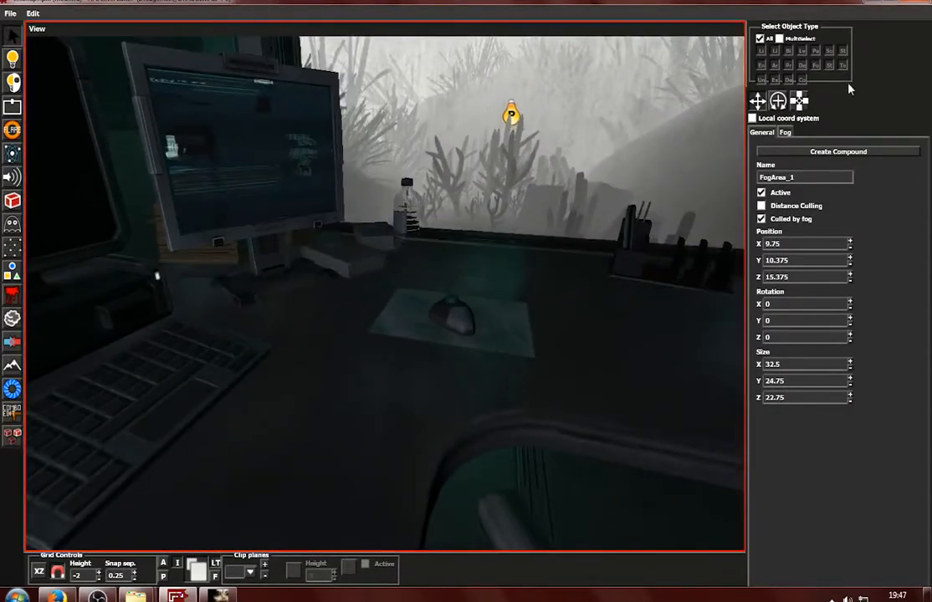
click(785, 132)
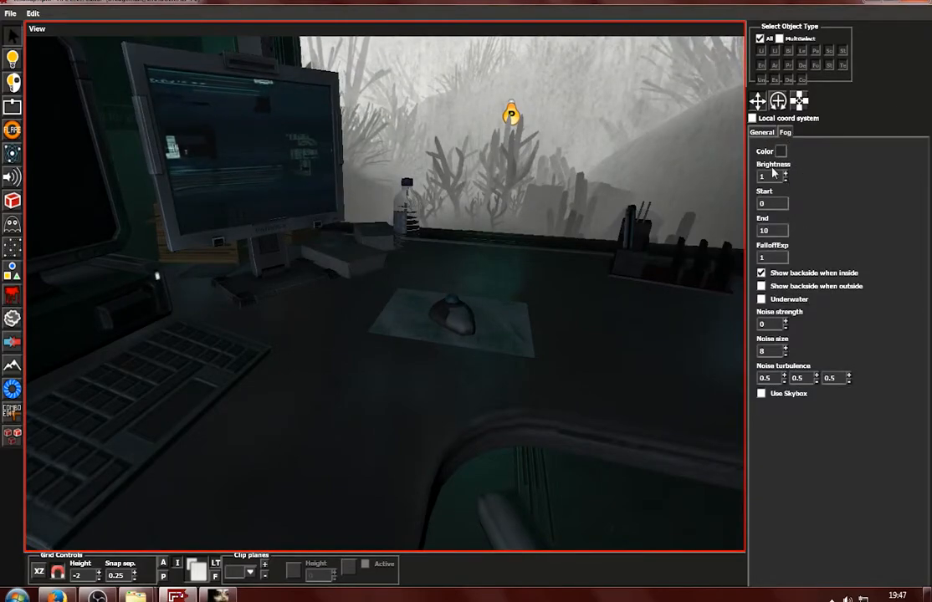
click(781, 151)
click(522, 318)
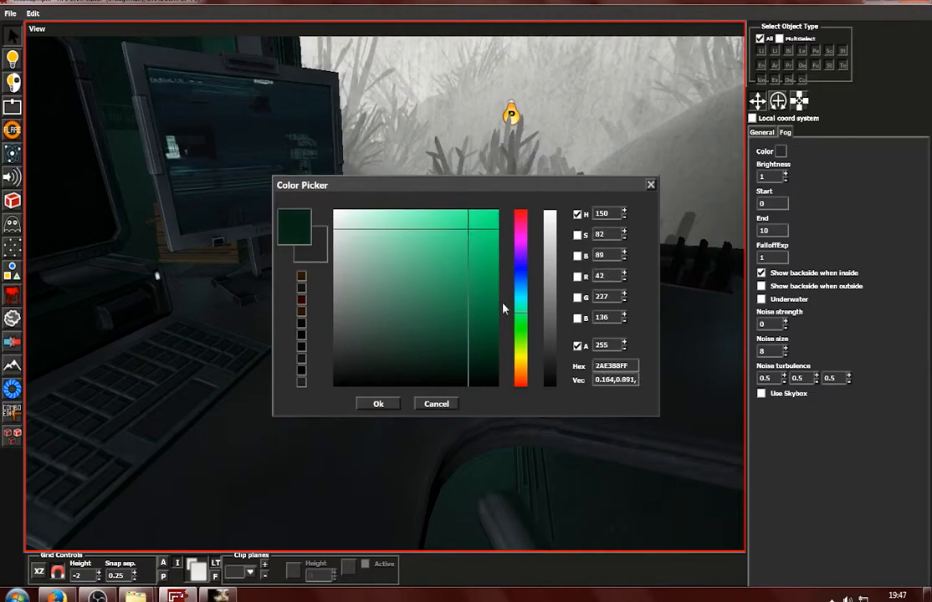
click(377, 404)
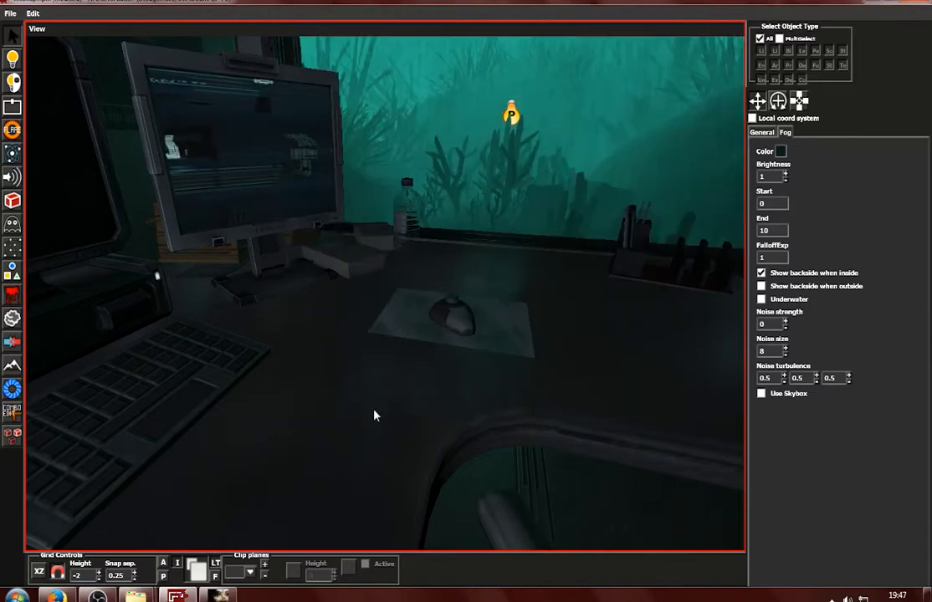
Lower the fog area's brightness to 0.2
scroll(509, 362, down, 3)
click(785, 181)
click(785, 181)
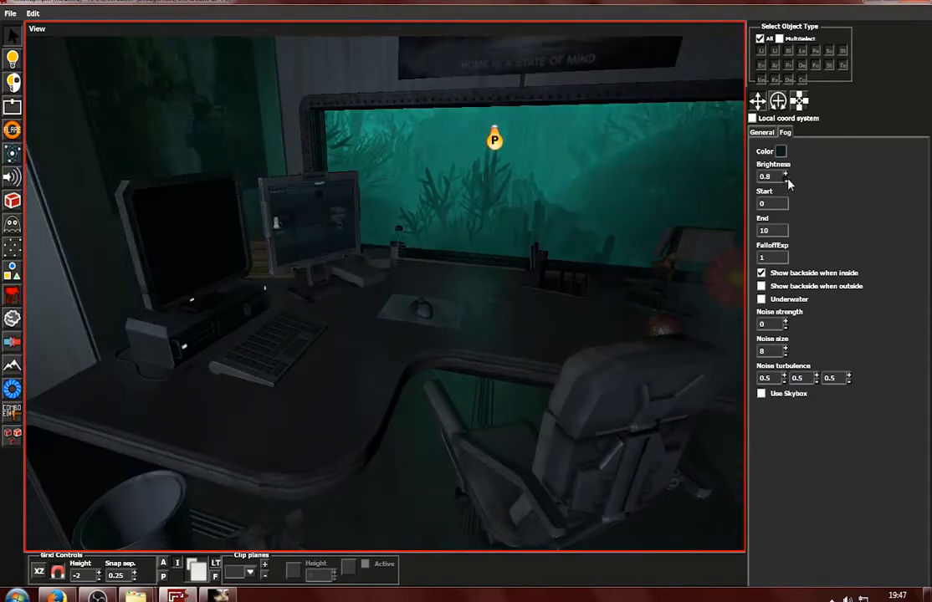
click(785, 180)
click(785, 181)
click(785, 180)
click(785, 180)
click(785, 181)
click(785, 181)
Mark the fog area as underwater and turn off showing its backside when inside
middle_drag(628, 262, 720, 260)
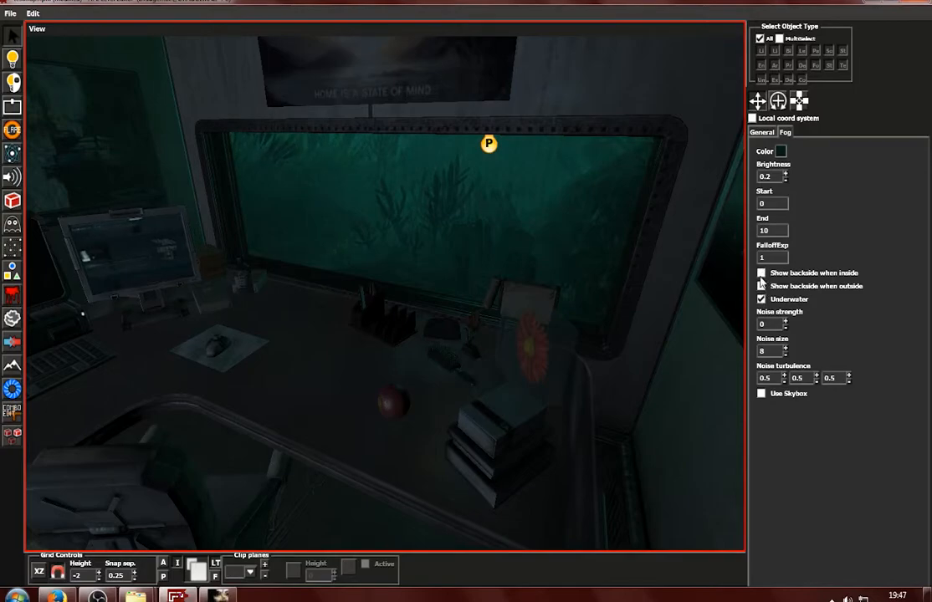
scroll(464, 339, down, 3)
middle_drag(463, 339, 456, 377)
scroll(478, 325, up, 6)
scroll(456, 377, down, 8)
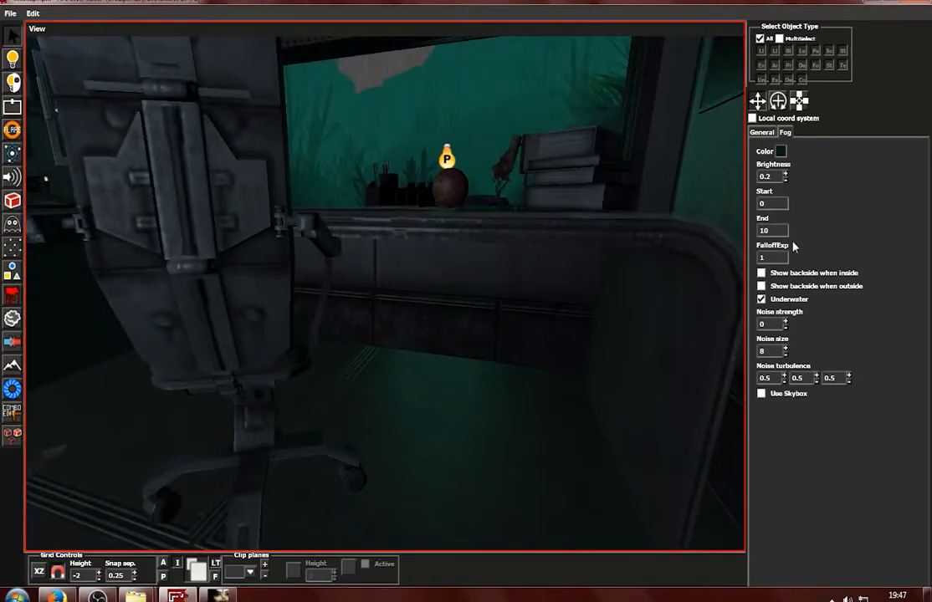
Set the fog area's End distance to 25 and check the effect through the desk window
click(776, 235)
text(25)
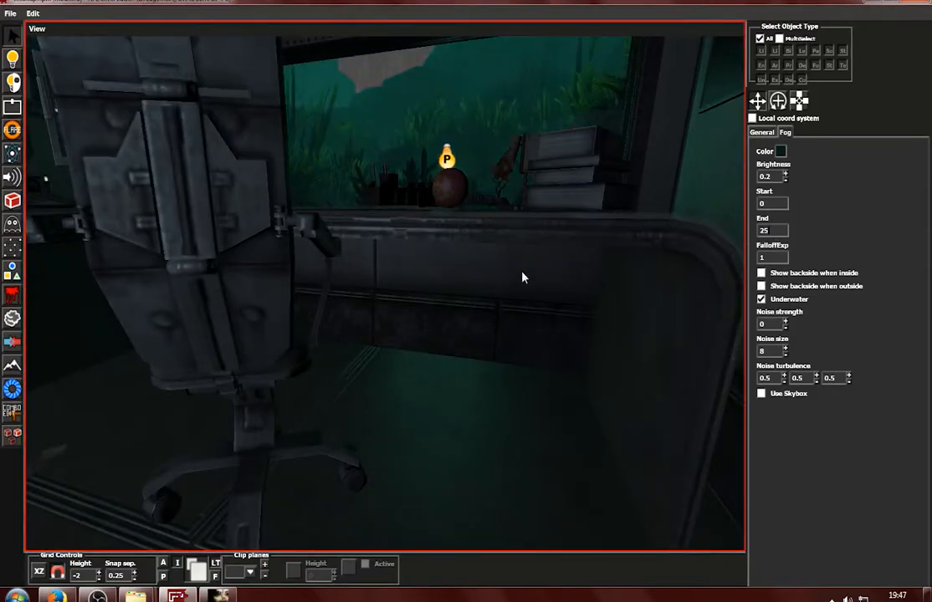
scroll(472, 243, down, 5)
middle_drag(472, 244, 454, 274)
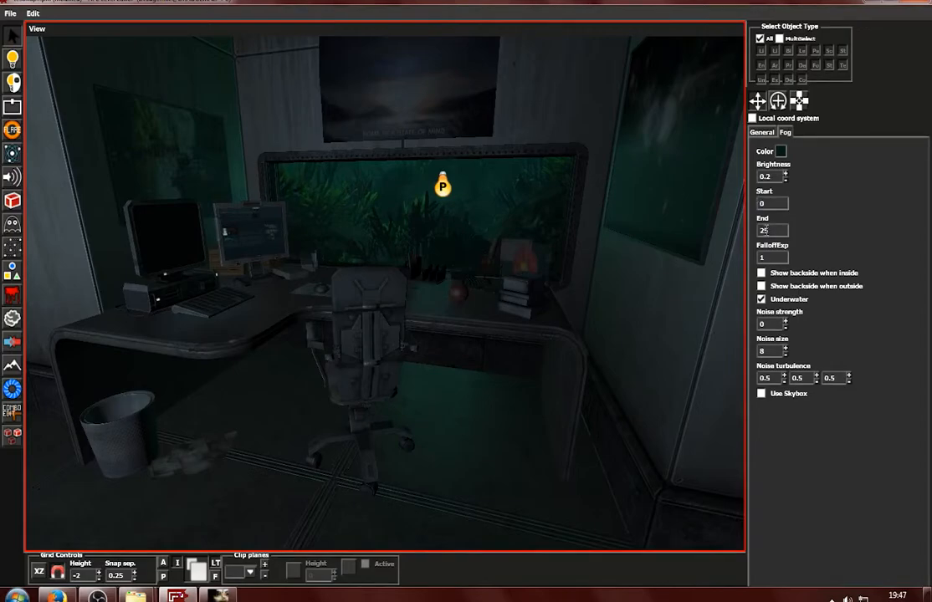
Set the fog area's End distance to 15 and check the plants through the window
text(5)
scroll(551, 283, down, 5)
scroll(289, 345, up, 8)
middle_drag(334, 347, 342, 310)
scroll(338, 357, down, 6)
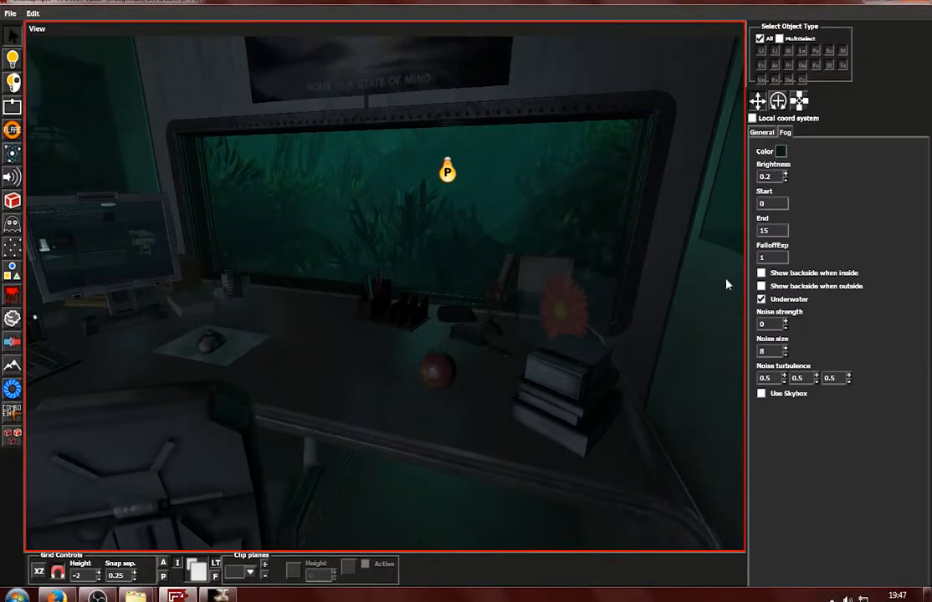
Set the fog area's End distance to 20 and its noise strength to 0.1
scroll(430, 277, down, 10)
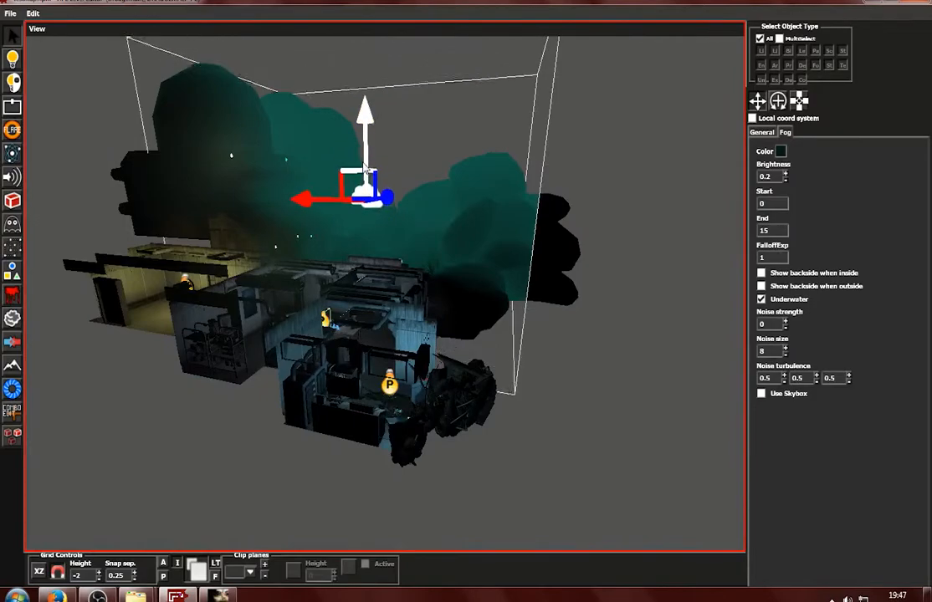
scroll(352, 242, up, 12)
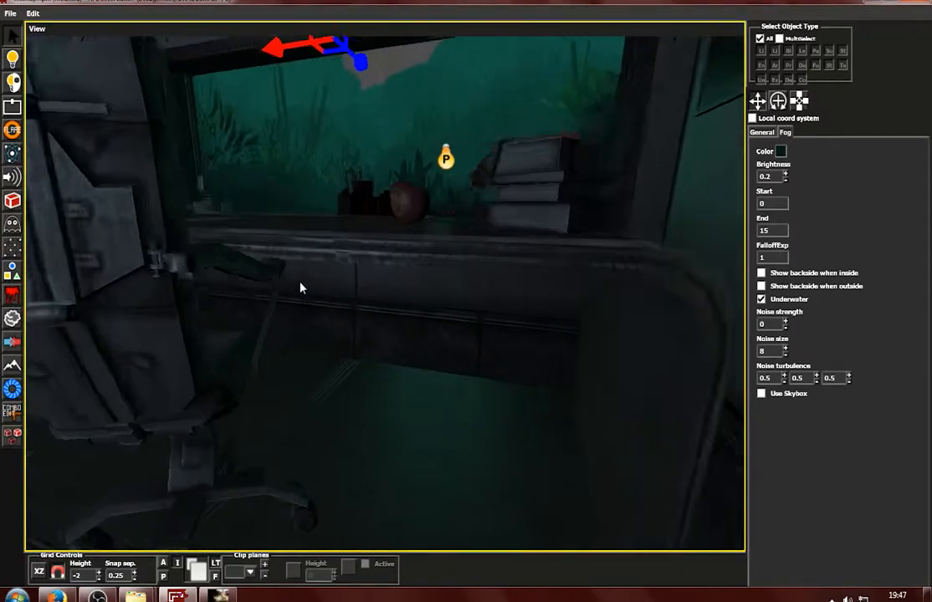
alt+drag(300, 286, 351, 276)
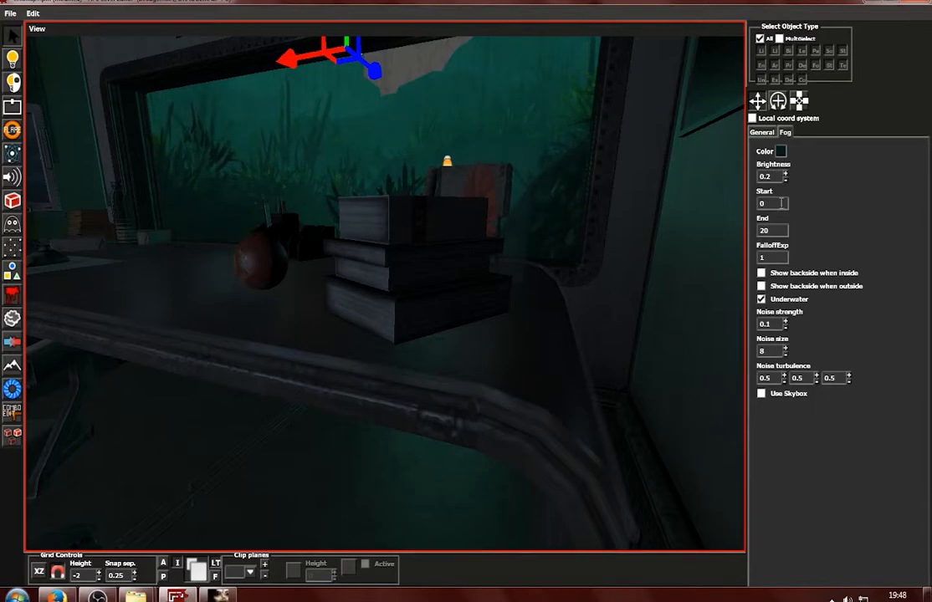
Select the point light above the plants outside the window and shift it slightly along its Z axis
click(320, 345)
scroll(350, 300, up, 5)
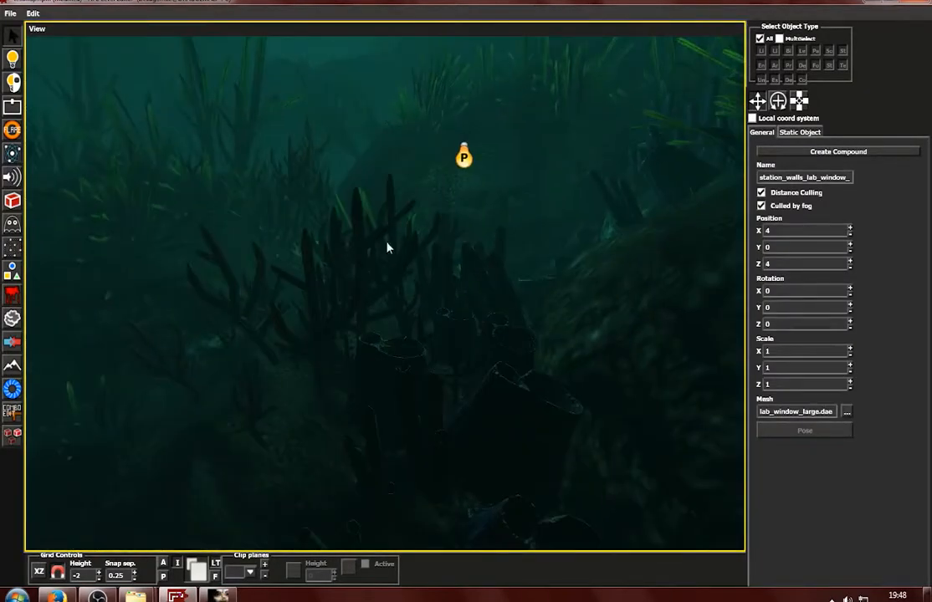
click(328, 301)
scroll(329, 301, down, 10)
click(401, 300)
alt+drag(585, 271, 430, 320)
scroll(431, 321, up, 1)
mouse_move(575, 241)
mouse_down()
mouse_move(705, 205)
mouse_move(571, 256)
mouse_up()
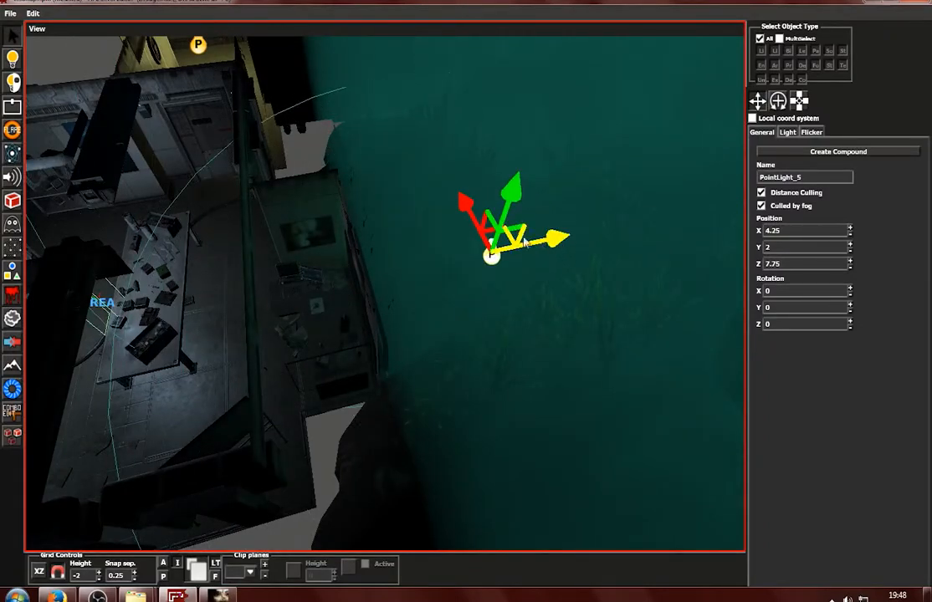
Set the outdoor point light's radius to 5
click(786, 133)
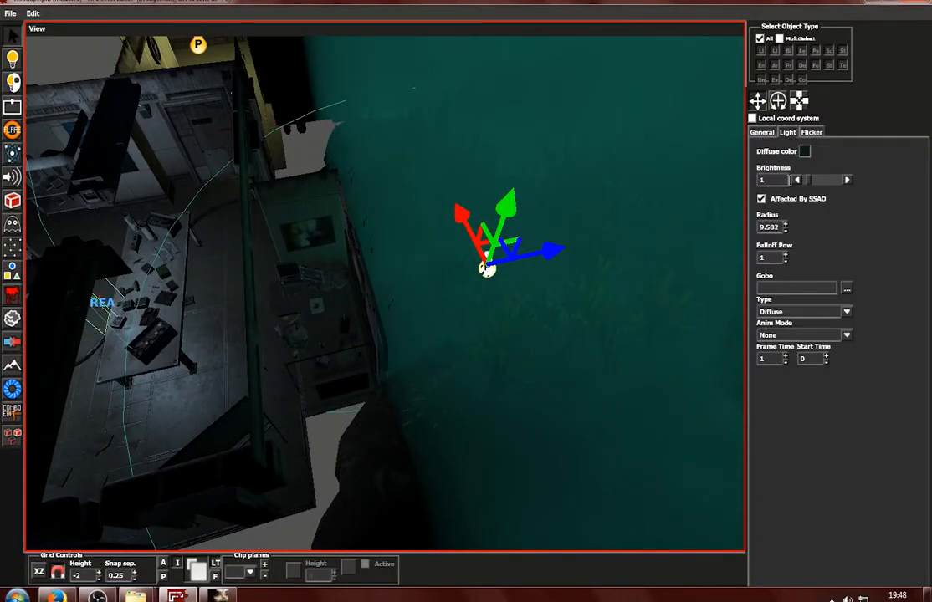
double_click(774, 227)
text(5)
key(Return)
Raise the point light higher above the plants along its vertical axis
scroll(426, 300, up, 1)
drag(489, 201, 465, 125)
alt+drag(481, 267, 410, 217)
drag(379, 172, 380, 117)
Duplicate the outdoor point light and position the copy along its X and Z axes, beside the original above the plants
alt+drag(337, 154, 384, 262)
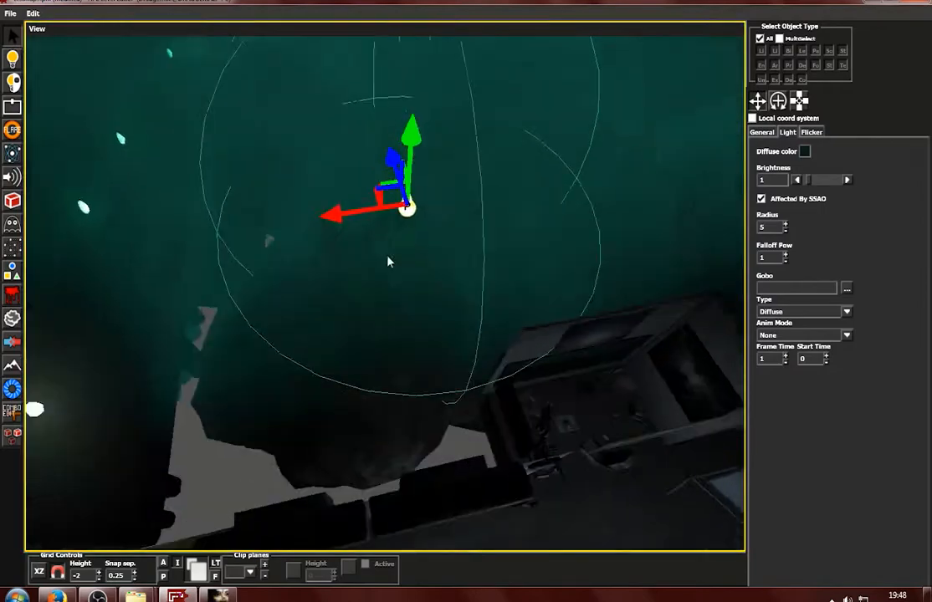
drag(357, 216, 529, 182)
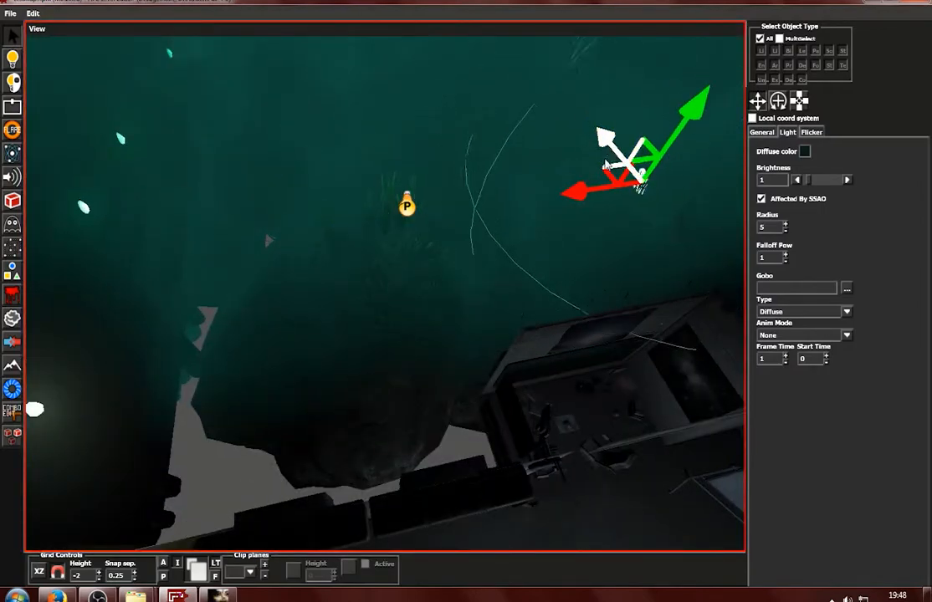
drag(564, 148, 560, 141)
alt+drag(534, 212, 323, 303)
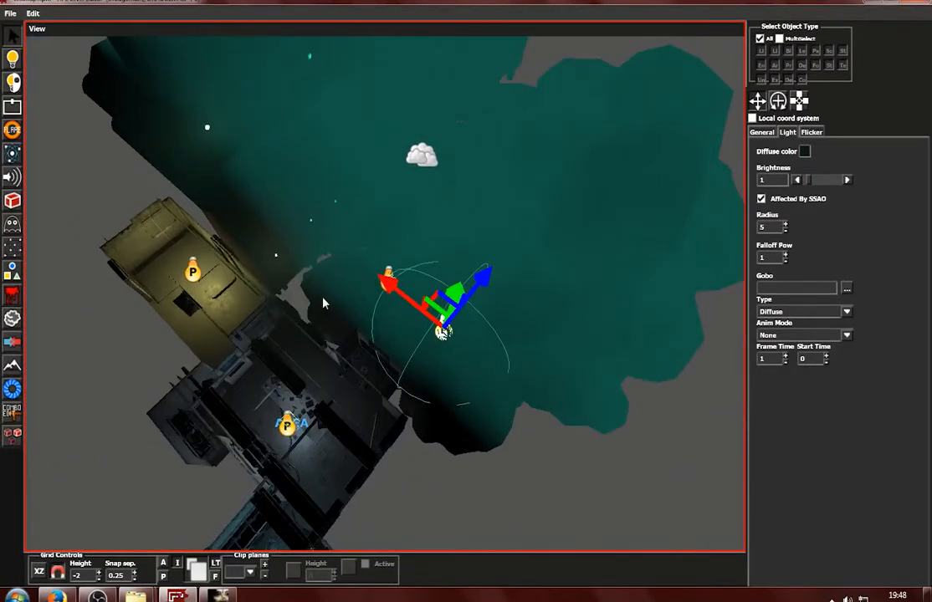
Add a box light over the rocks and plants outside the lab window
click(358, 296)
key(f)
scroll(395, 385, down, 2)
click(422, 422)
scroll(423, 422, down, 6)
alt+drag(427, 391, 509, 416)
key(space)
key(space)
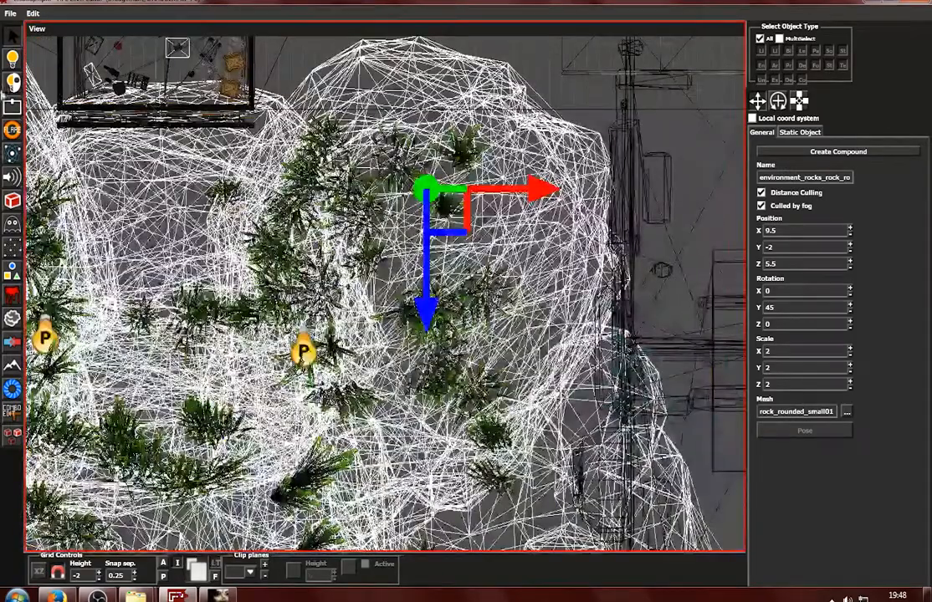
key(2)
scroll(386, 293, down, 2)
alt+middle_drag(385, 293, 623, 241)
scroll(385, 293, down, 1)
scroll(385, 293, down, 3)
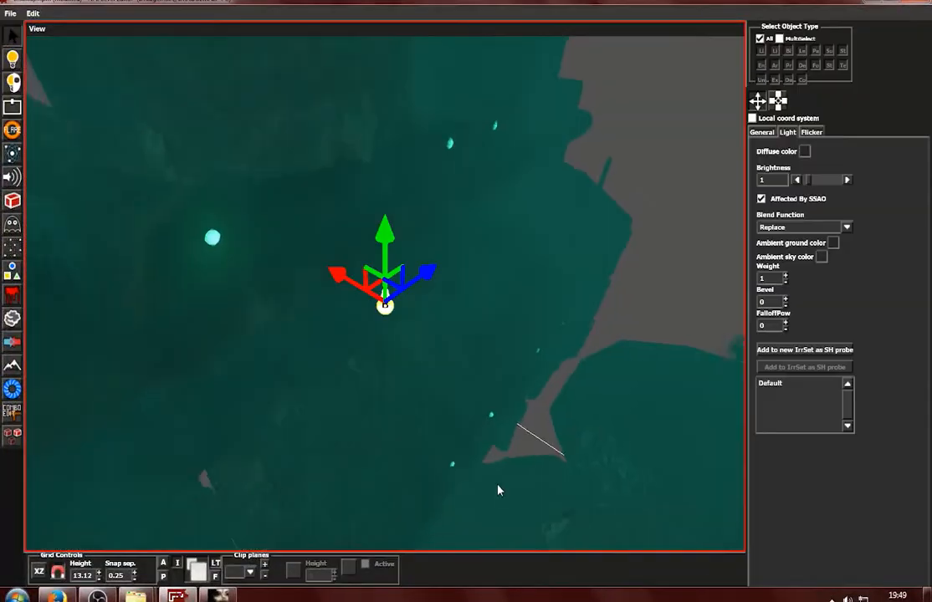
Adjust the box light vertically so that its volume encloses the whole outdoor area
scroll(498, 490, down, 1)
scroll(378, 313, down, 3)
drag(384, 263, 384, 419)
scroll(384, 419, down, 4)
scroll(384, 419, down, 3)
alt+middle_drag(384, 419, 403, 266)
drag(386, 230, 411, 433)
scroll(409, 403, up, 2)
scroll(410, 433, down, 3)
Set the box light's diffuse color to the saved dark teal swatch and its brightness to 0.05
click(803, 153)
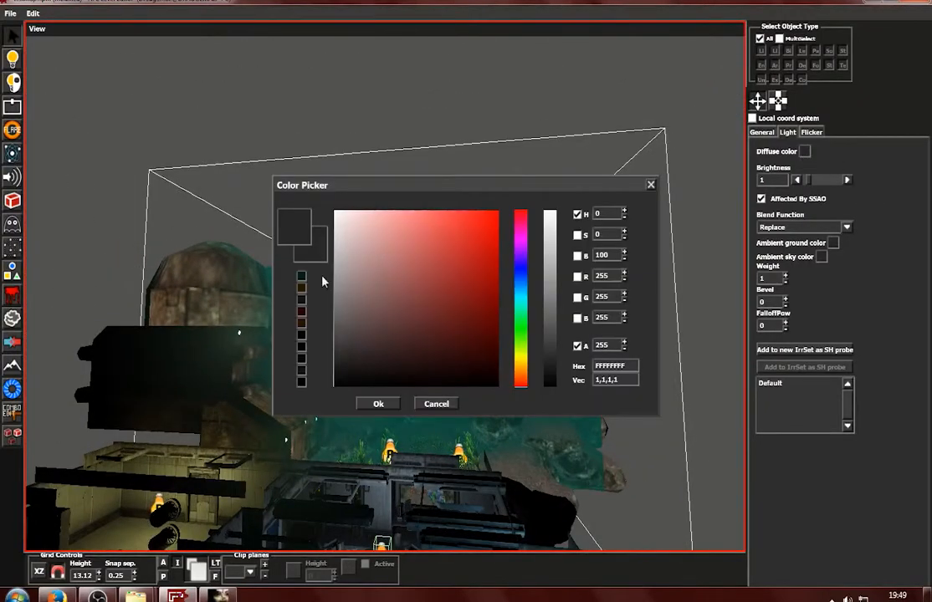
click(300, 277)
click(374, 404)
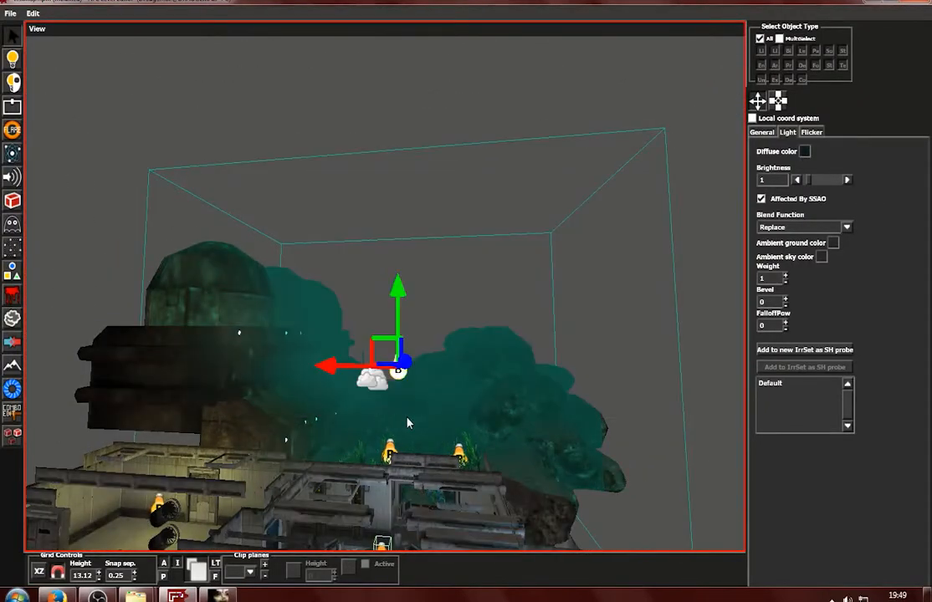
scroll(392, 369, down, 2)
alt+drag(391, 370, 398, 471)
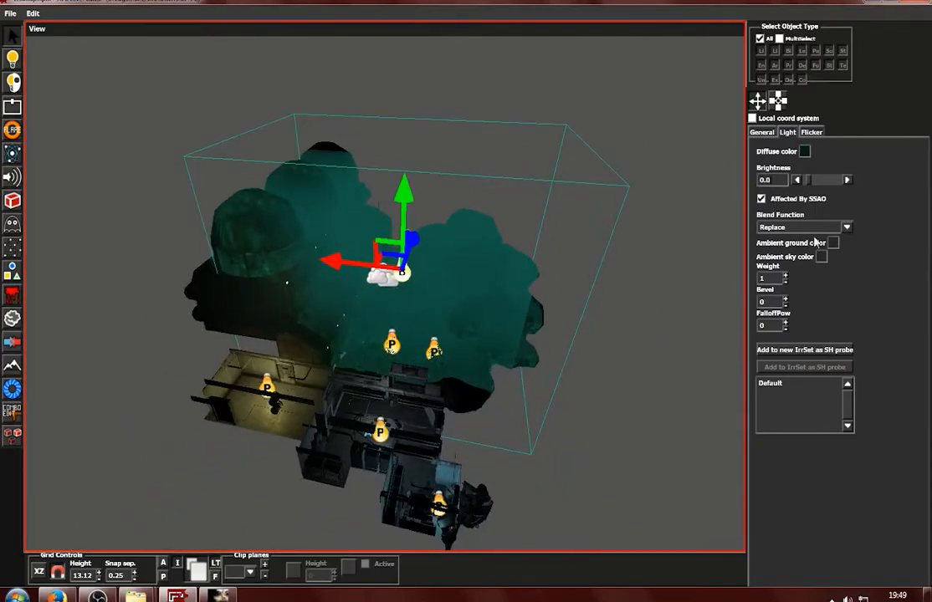
scroll(519, 299, up, 3)
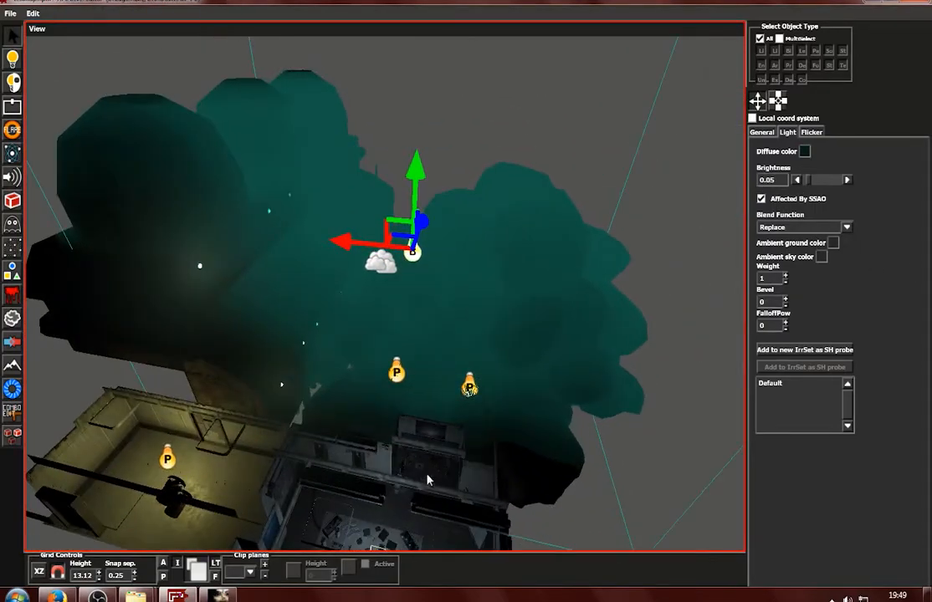
click(426, 480)
key(f)
alt+drag(426, 480, 365, 322)
scroll(432, 341, up, 3)
scroll(416, 312, down, 3)
Switch to the SOMA game and walk up to the desk window to inspect the underwater lighting from several angles, standing and crouching
click(222, 595)
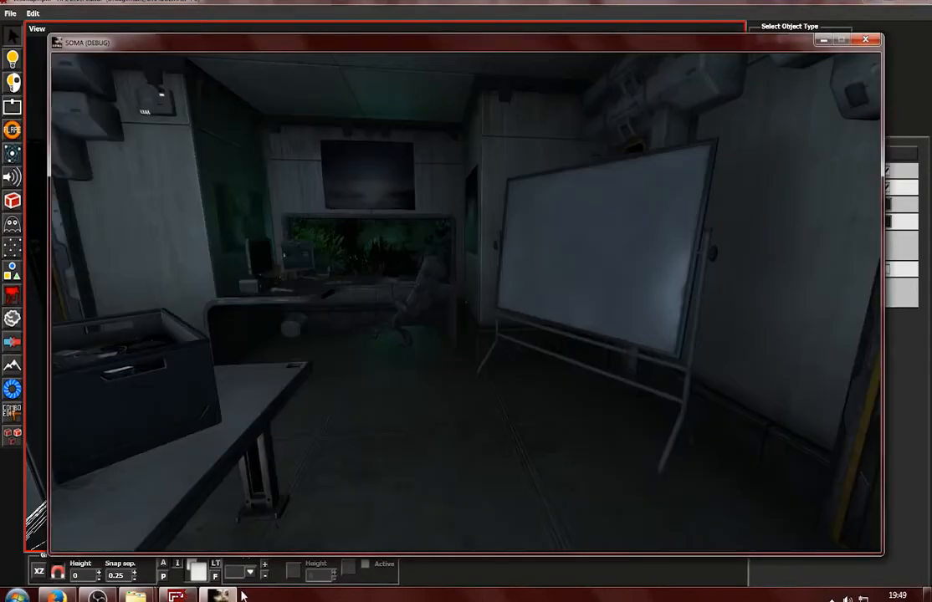
key(w)
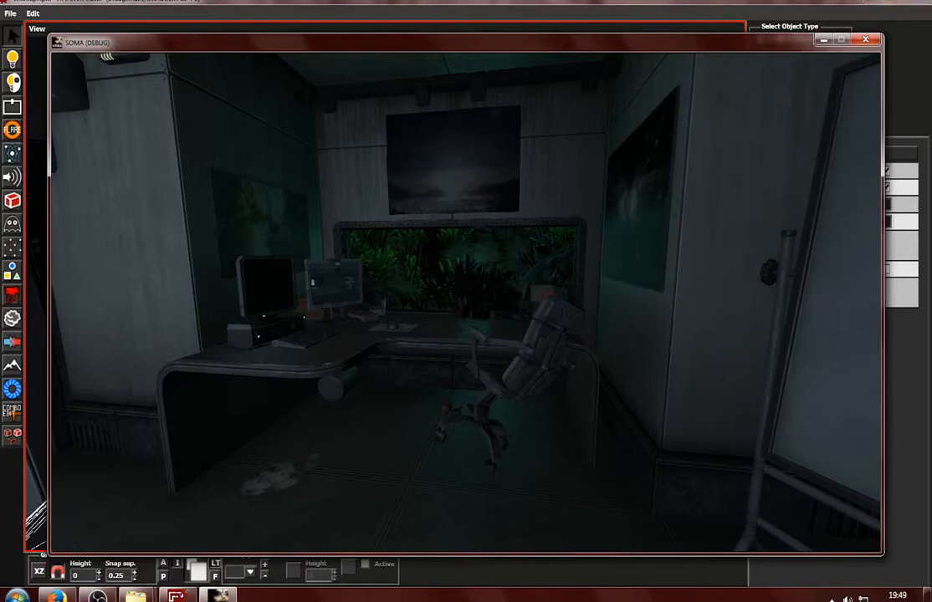
key(w)
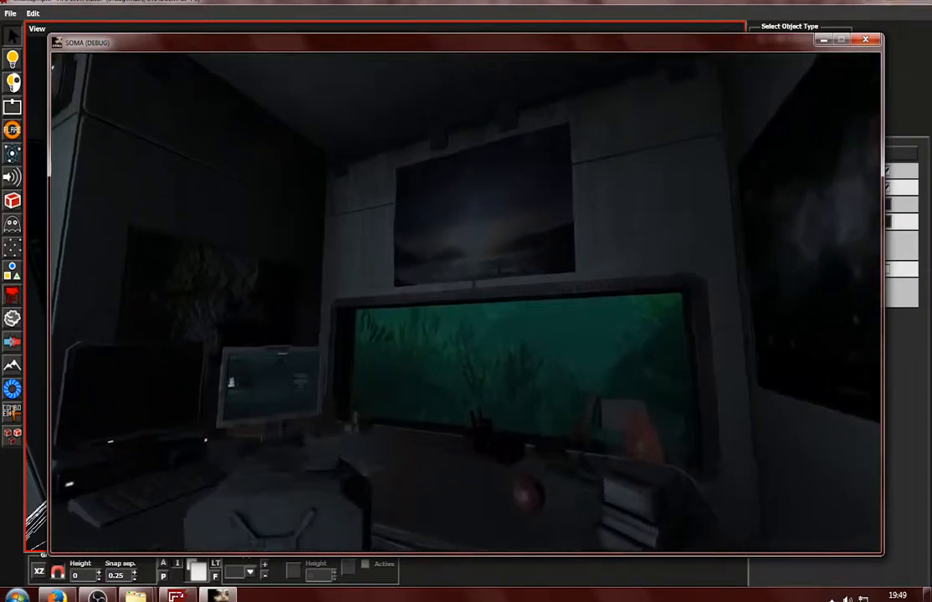
key(ctrl)
key(w)
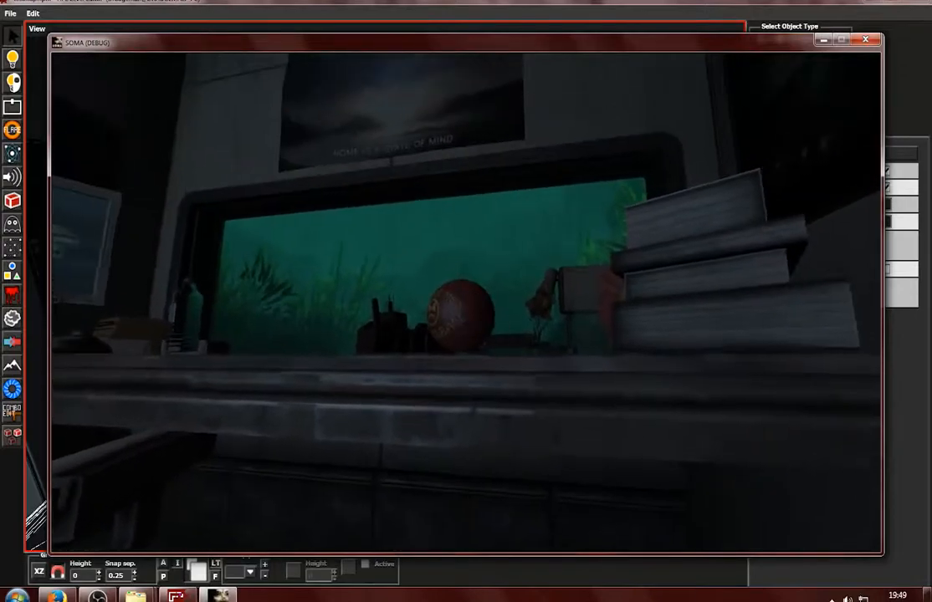
key(s)
key(d)
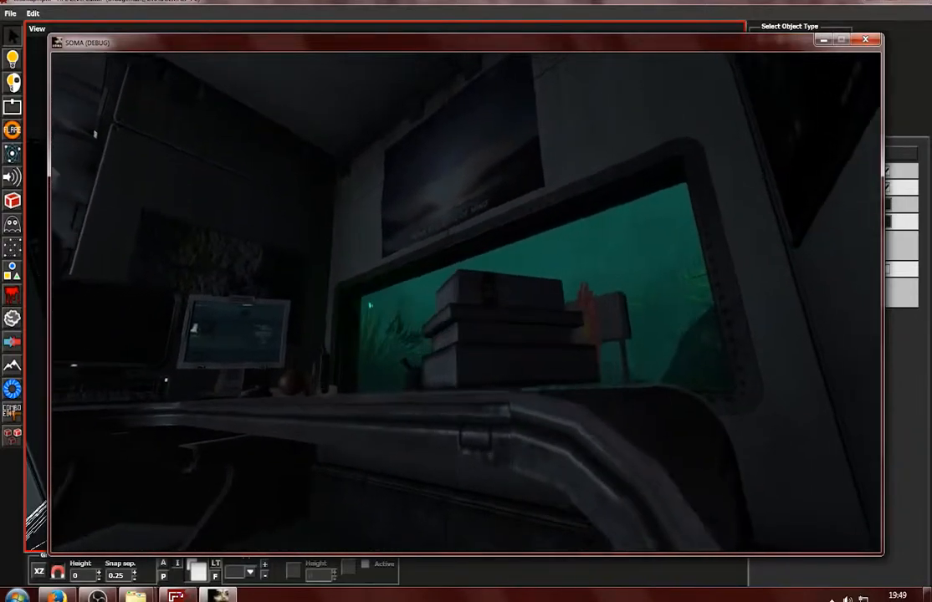
key(a)
key(ctrl)
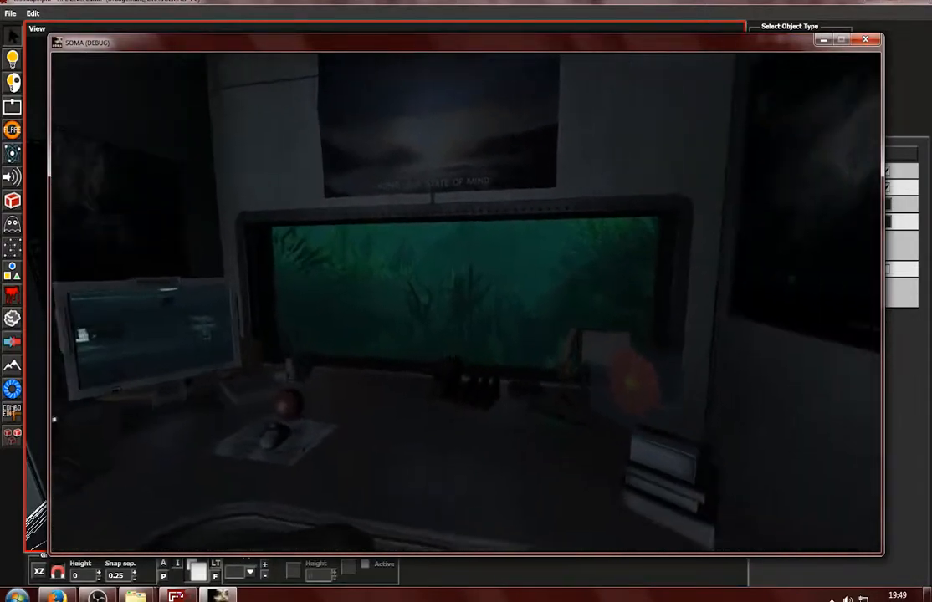
key(s)
key(w)
key(Escape)
key(alt+Tab)
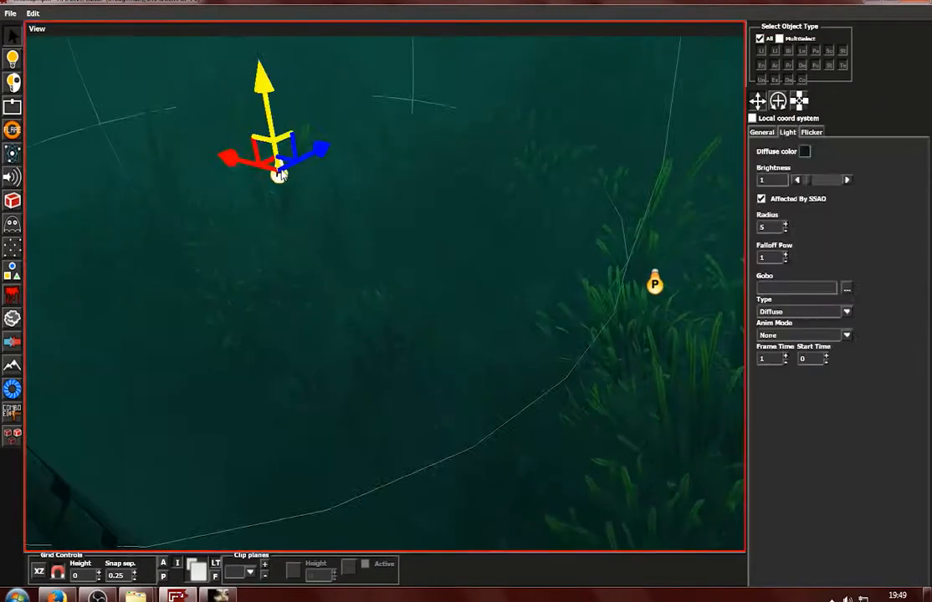
Shift the outdoor point light above the plants and set its falloff power to 1.6
alt+middle_drag(226, 159, 239, 208)
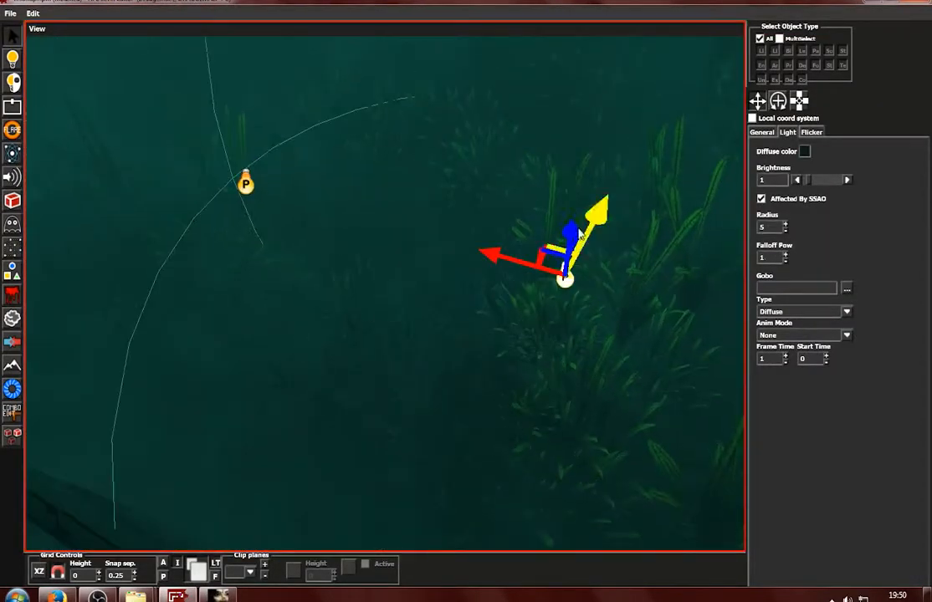
drag(592, 221, 577, 156)
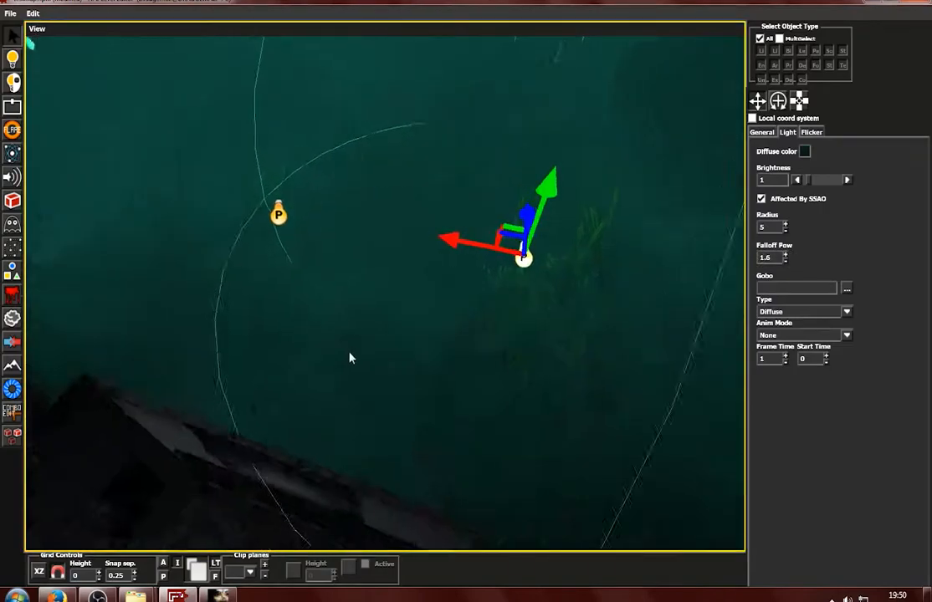
Duplicate the outdoor point light, place the copy just above the coral and set its radius to 2.5
key(ctrl+d)
drag(485, 236, 320, 225)
drag(370, 186, 337, 251)
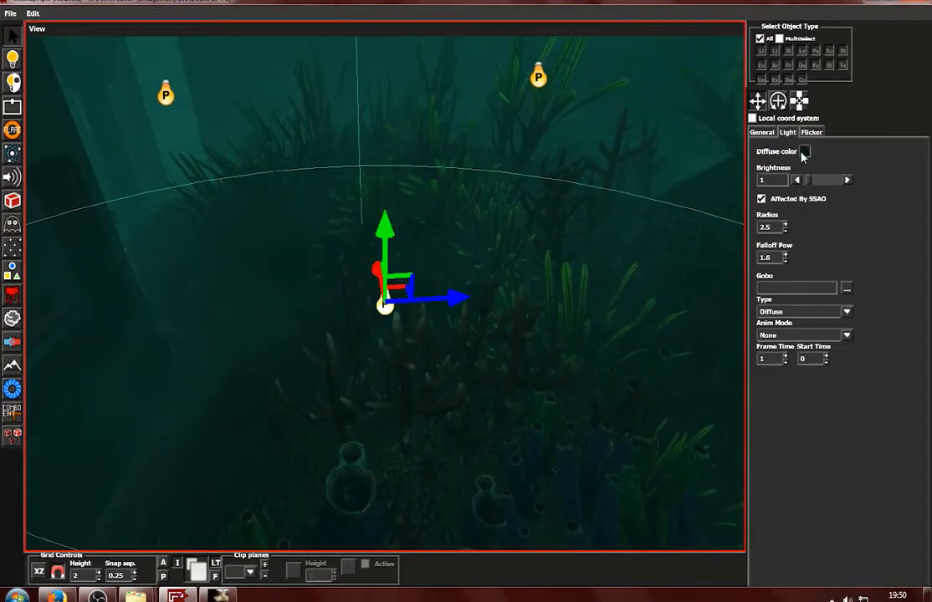
Set the coral light's diffuse color to the golden brown AB8B34FF and shift the light along its Z axis and upward
click(804, 152)
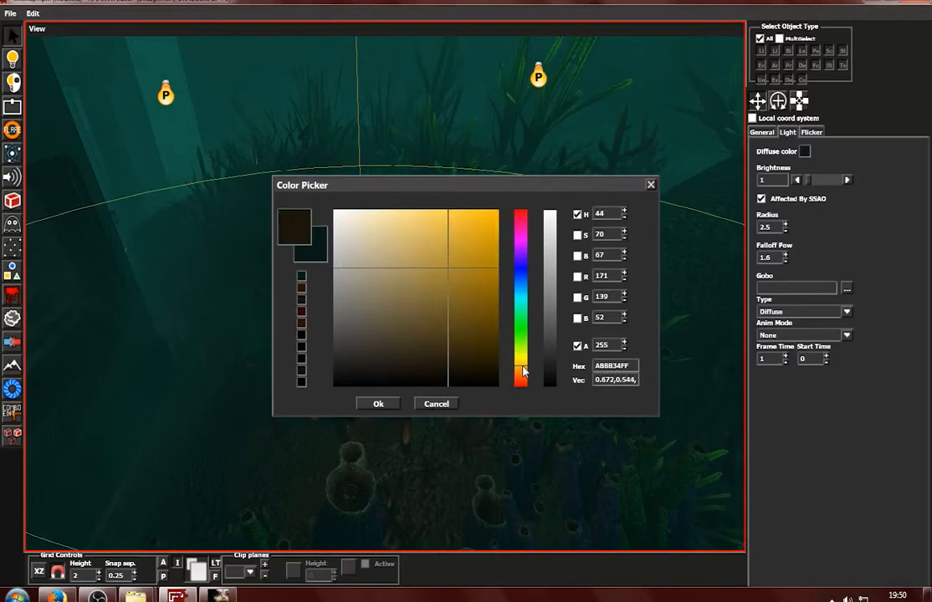
drag(521, 198, 617, 65)
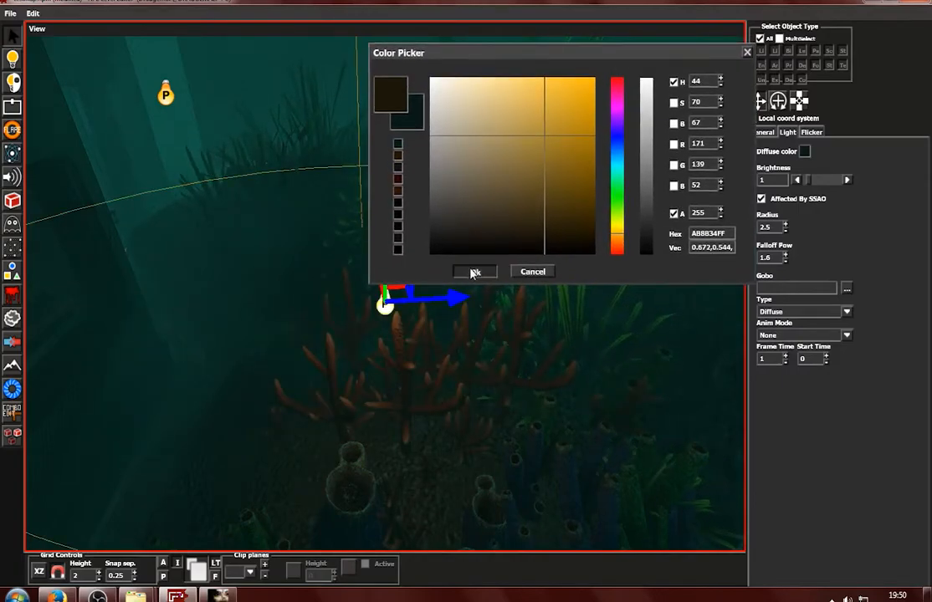
click(474, 272)
drag(440, 297, 497, 297)
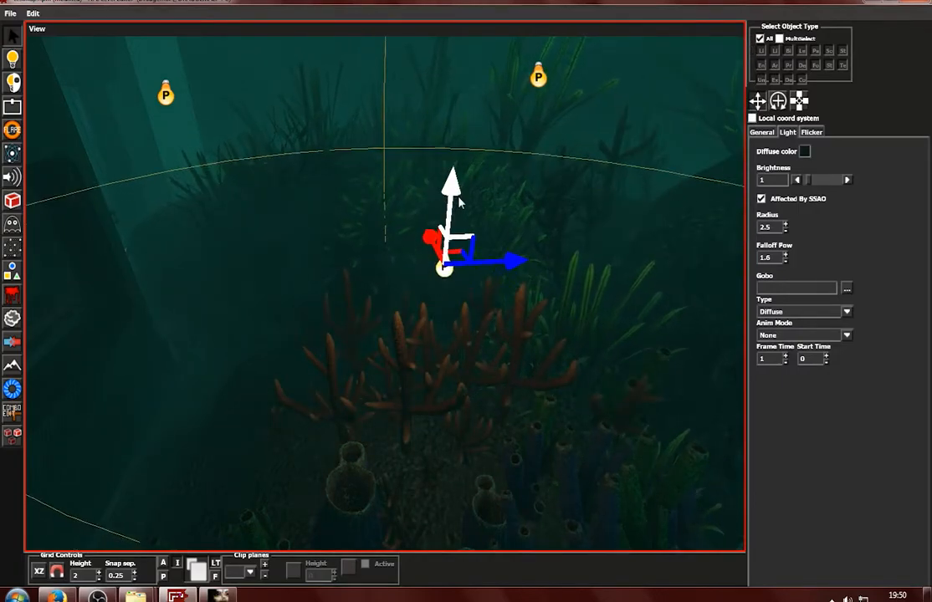
Duplicate the golden point light above the coral and move the copy beside it
click(587, 322)
alt+drag(352, 393, 291, 410)
scroll(398, 307, down, 3)
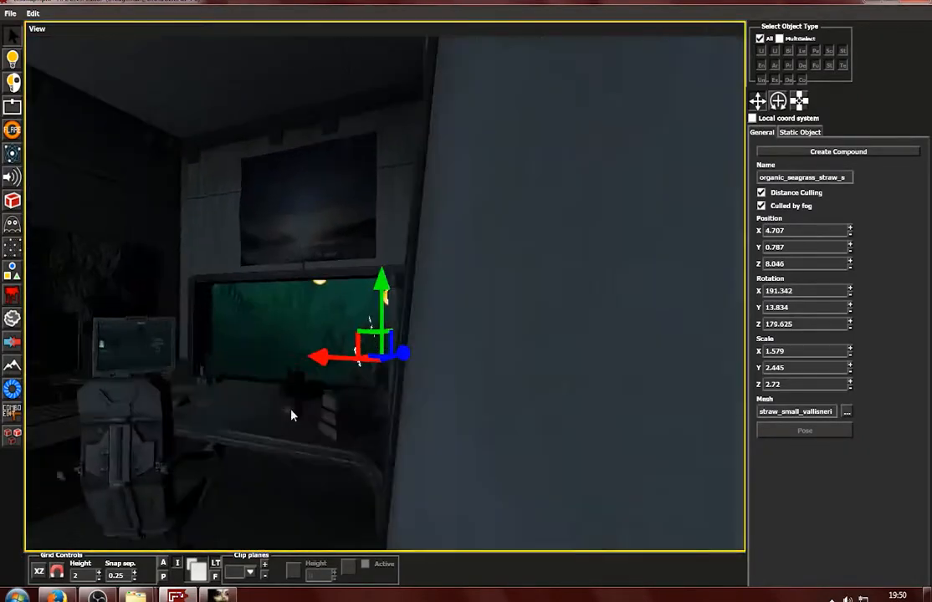
scroll(291, 414, up, 5)
click(418, 266)
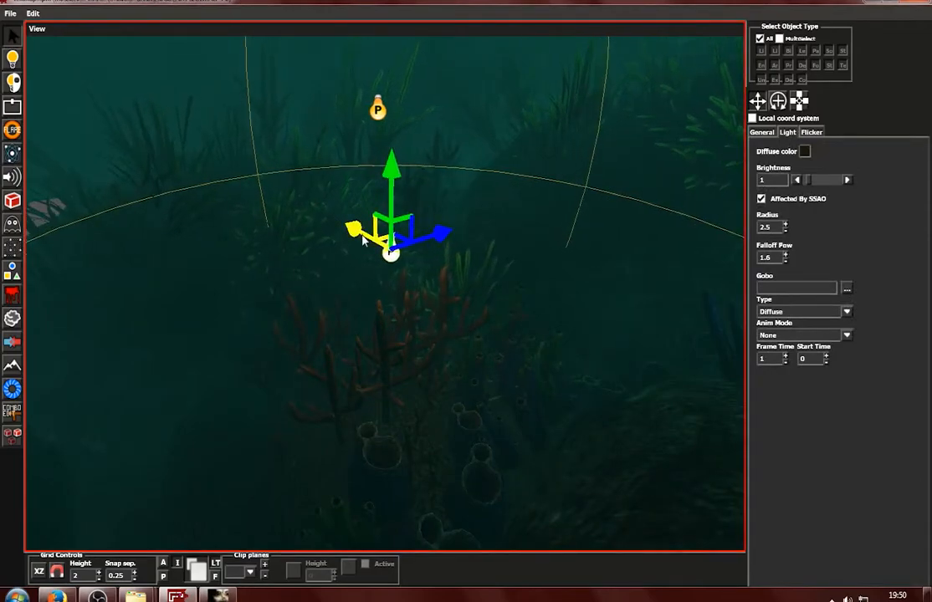
click(329, 439)
alt+drag(329, 439, 356, 409)
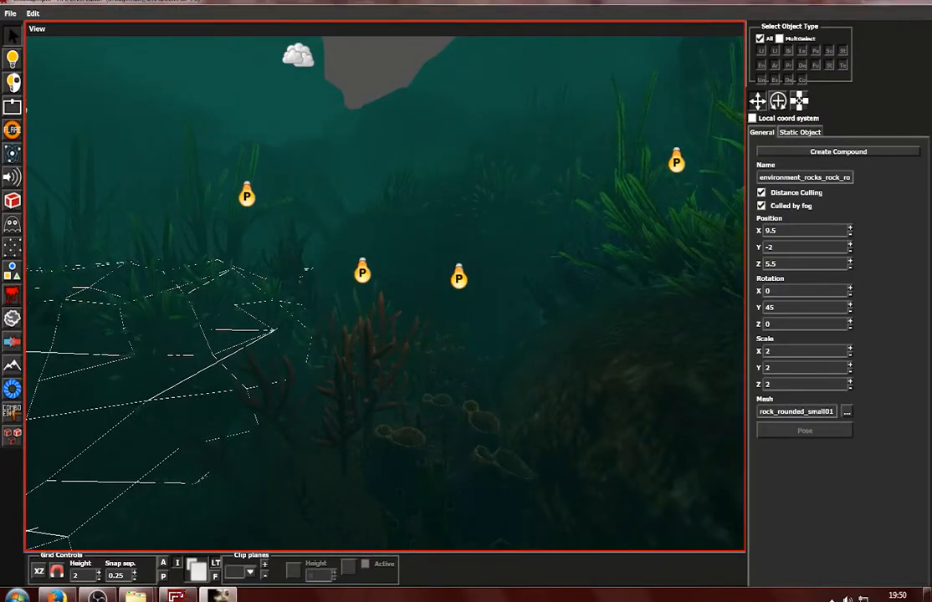
Check the view through the desk window in the SOMA game
key(alt+Tab)
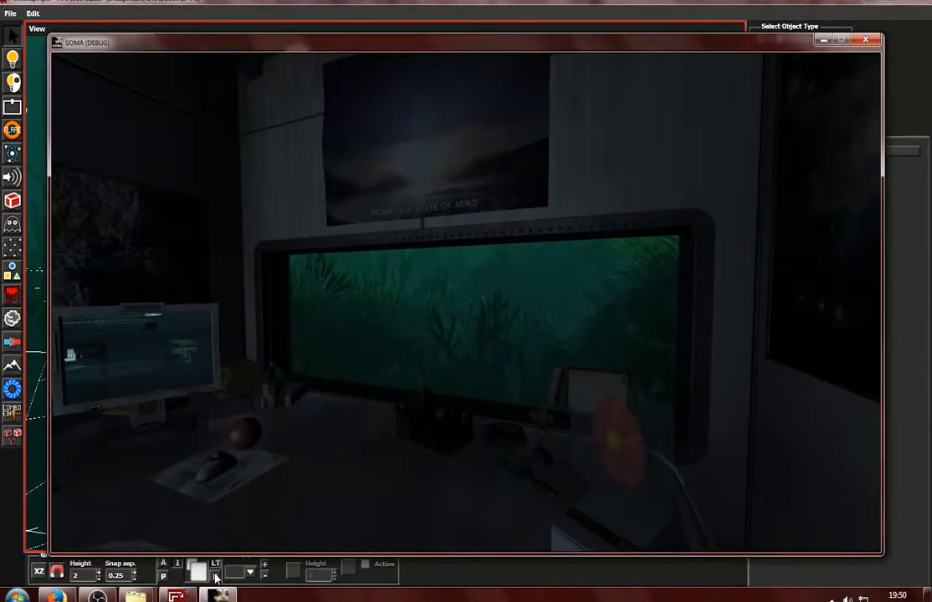
key(alt+Tab)
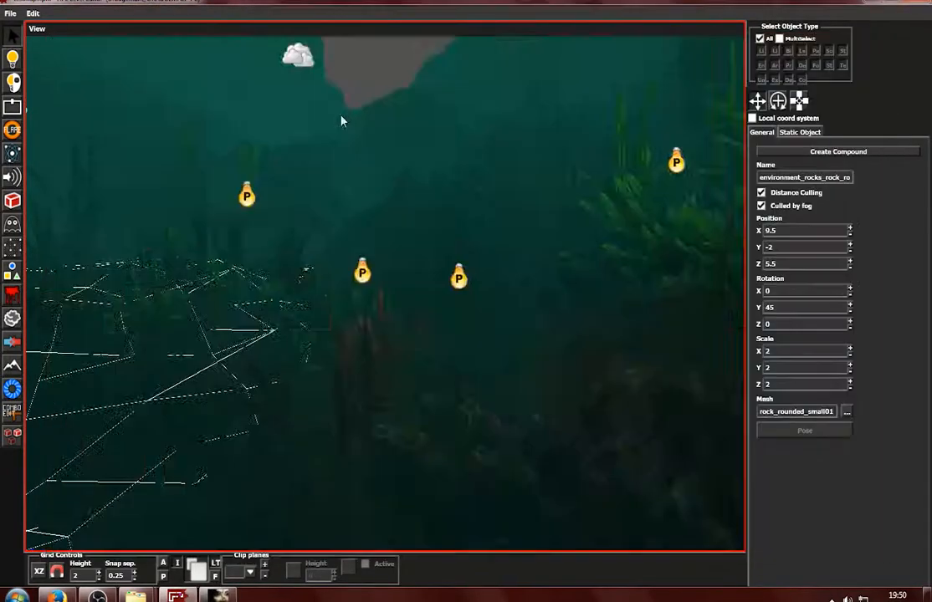
Add another golden point light near the coral close to the window, setting its radius to 2.101 and adjusting its brightness
alt+drag(317, 259, 368, 280)
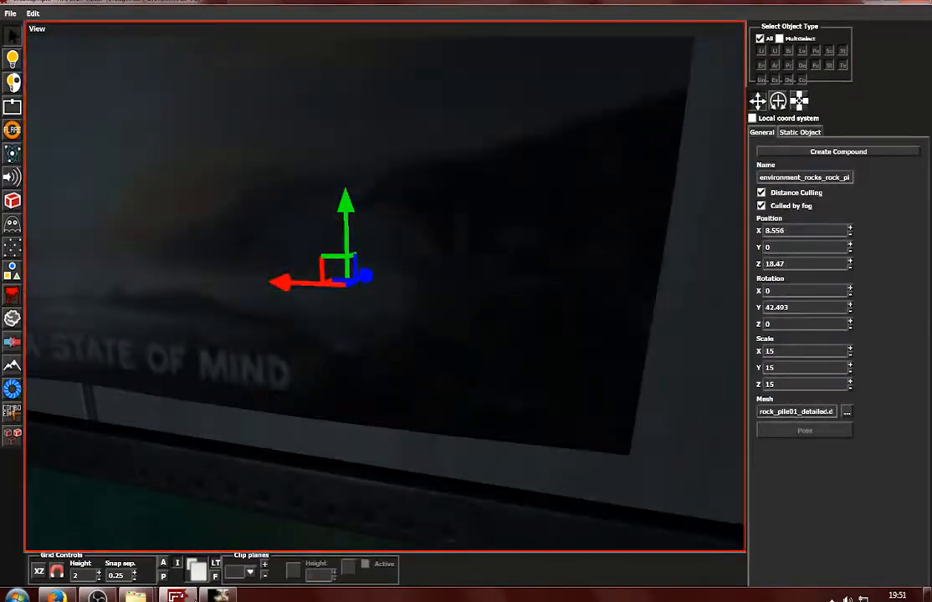
key(alt+Tab)
key(alt+Tab)
click(335, 308)
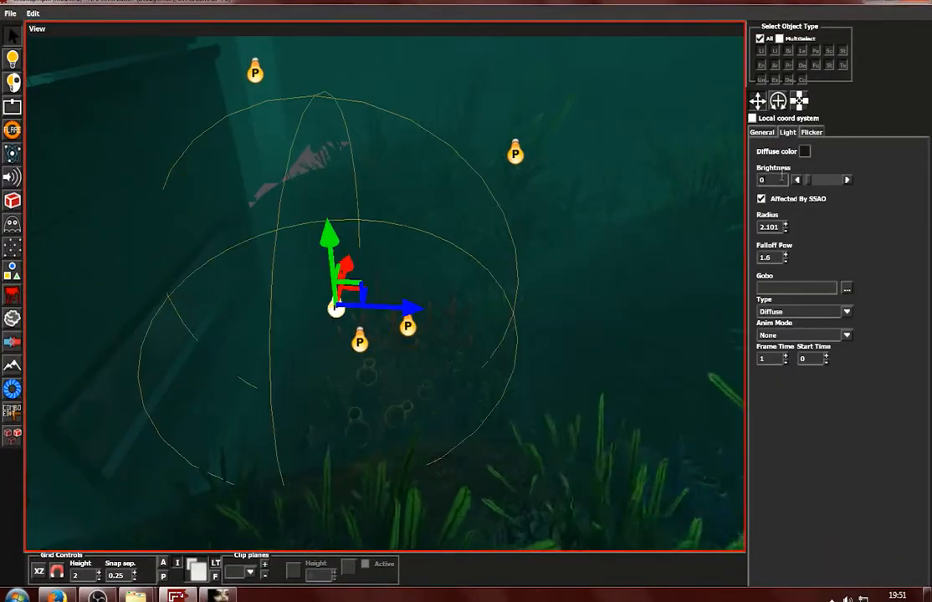
Inspect the lit coral and plants through the desk window in the SOMA game, both standing and crouching
click(219, 596)
key(s)
key(w)
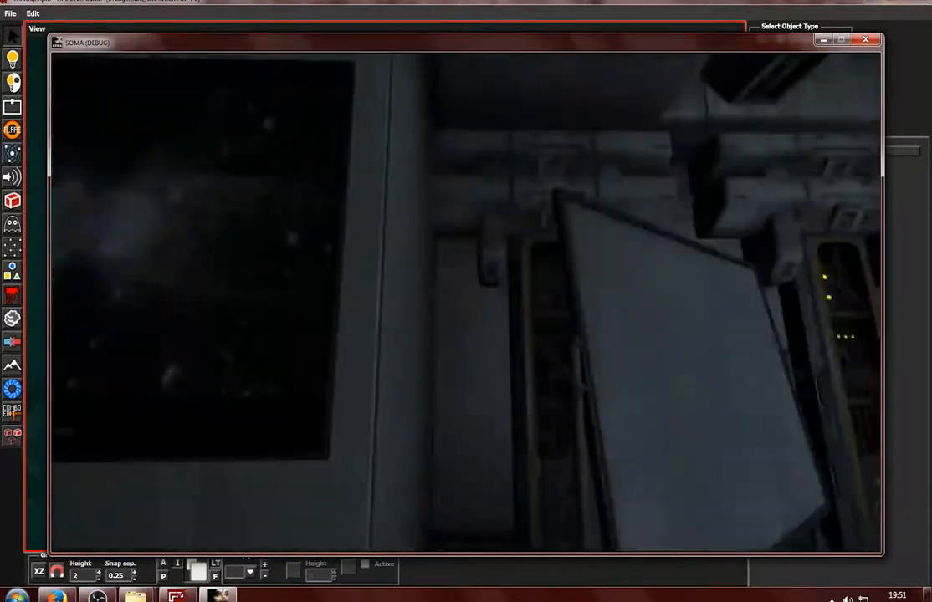
key(ctrl)
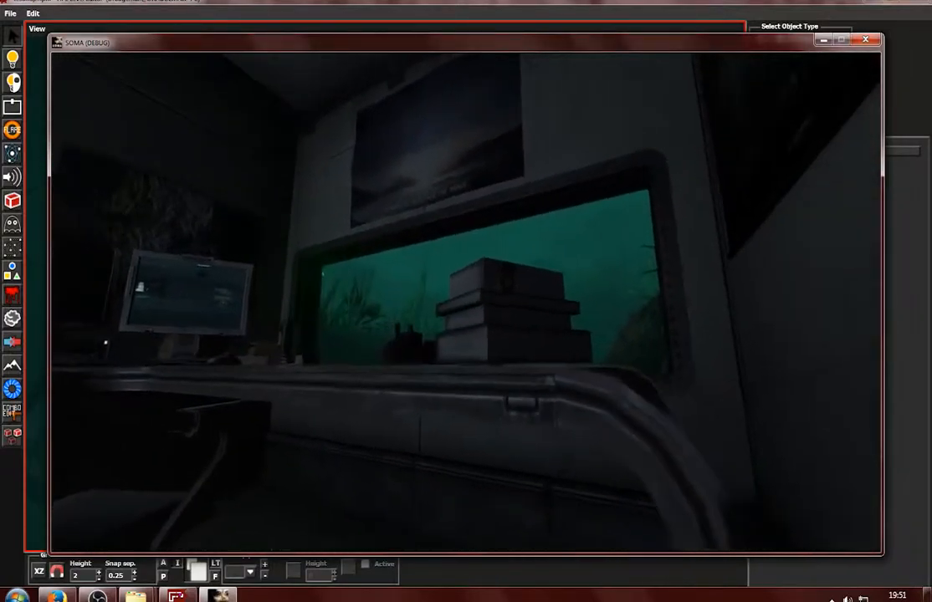
key(ctrl)
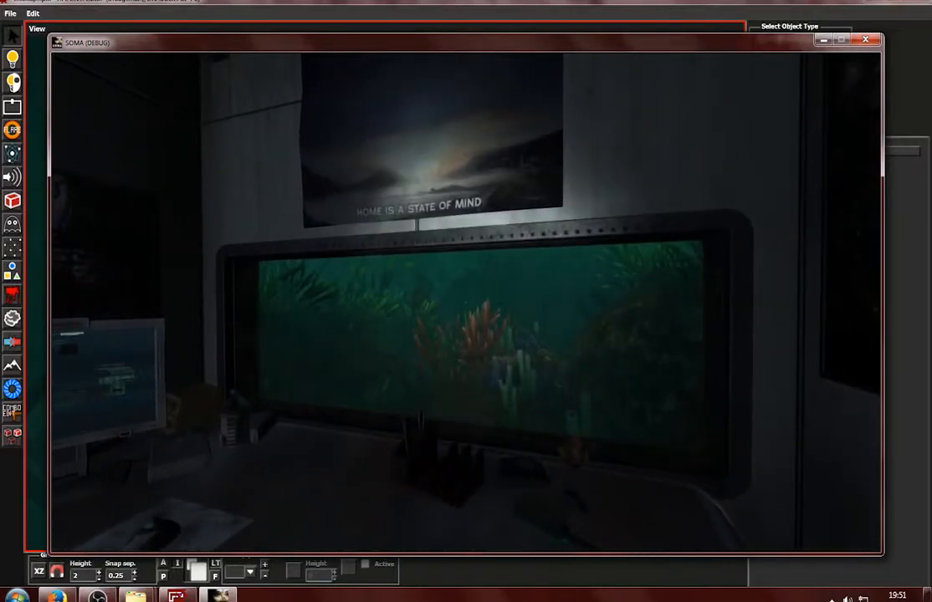
key(Escape)
key(alt+Tab)
Rotate two small seagrass clumps beside the coral outside the window and check the lab in the SOMA game
scroll(472, 260, up, 1)
alt+drag(472, 260, 385, 372)
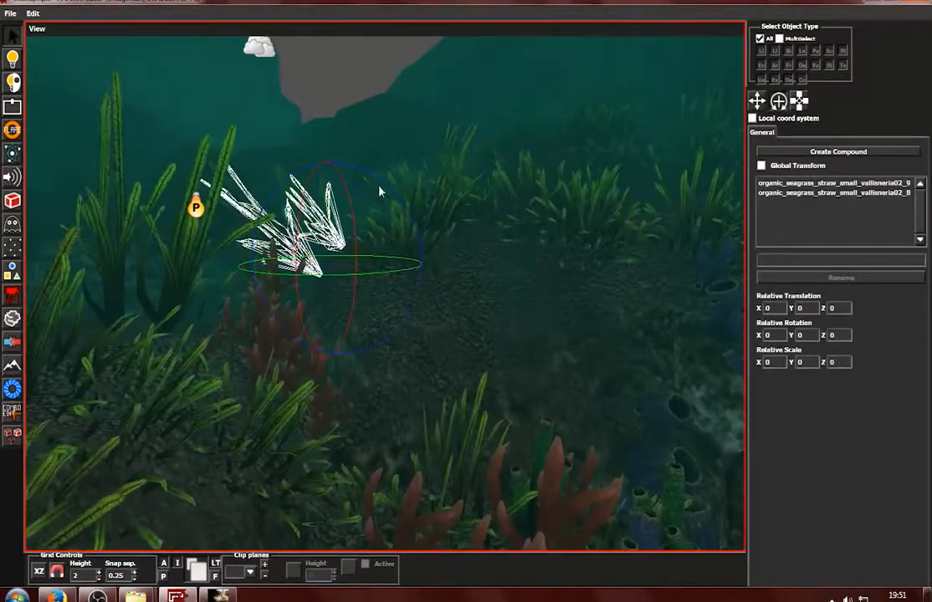
click(380, 193)
key(alt+Tab)
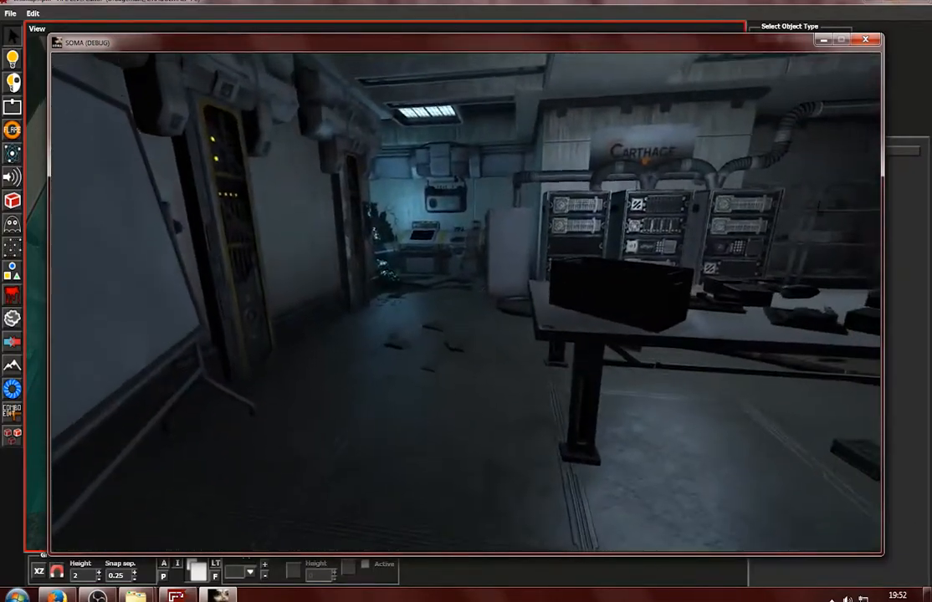
key(Escape)
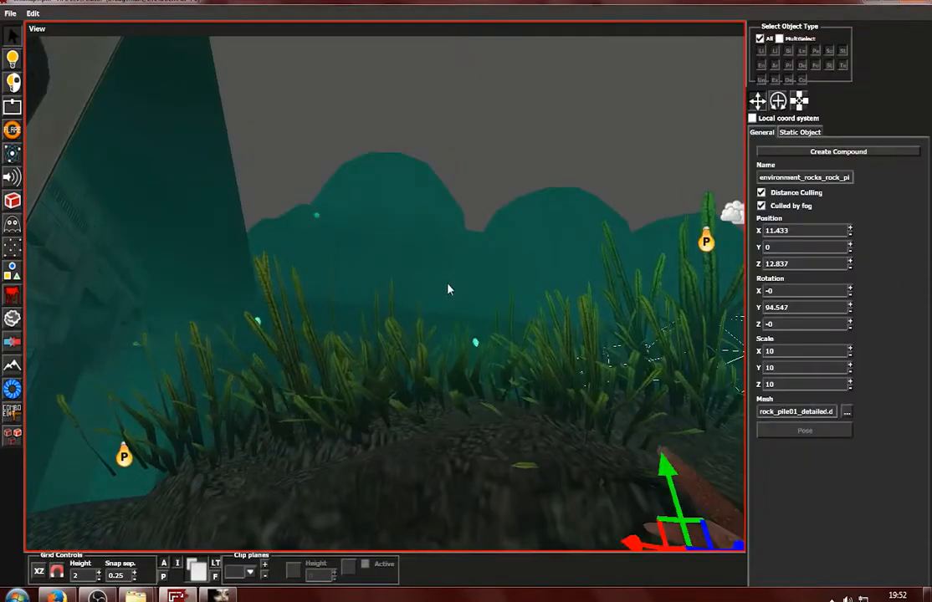
Delete two existing objects in the level before relighting the lab interior
scroll(306, 429, down, 2)
alt+drag(307, 429, 171, 357)
alt+middle_drag(171, 357, 347, 296)
scroll(347, 295, up, 4)
alt+drag(239, 266, 345, 305)
key(l)
click(287, 355)
key(Delete)
alt+drag(287, 355, 449, 402)
click(393, 228)
key(Delete)
Draw a box light in plan view that encloses the main lab rooms and give it height
key(l)
click(448, 403)
key(f)
scroll(448, 401, down, 7)
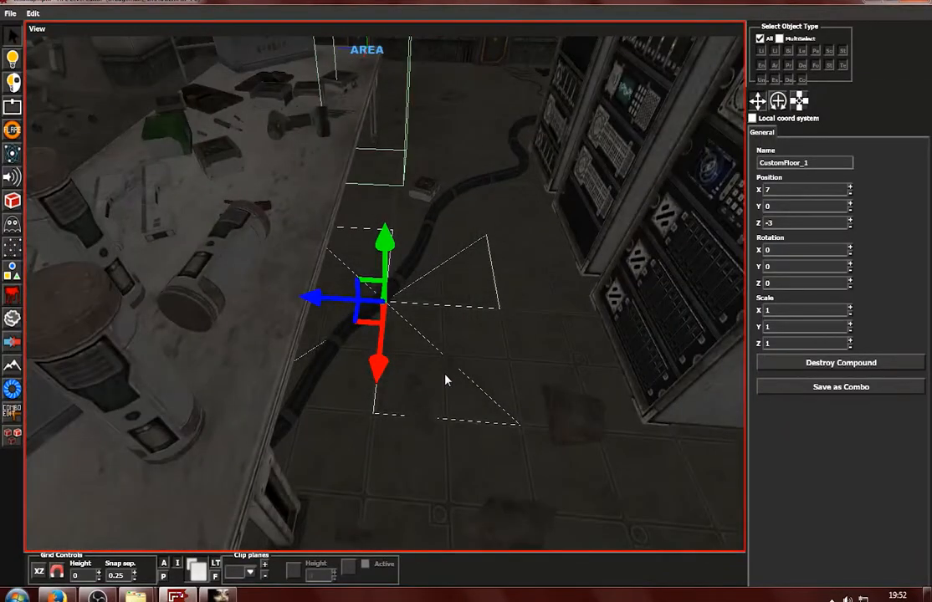
scroll(445, 375, down, 8)
key(space)
key(space)
scroll(270, 431, down, 3)
scroll(386, 327, down, 10)
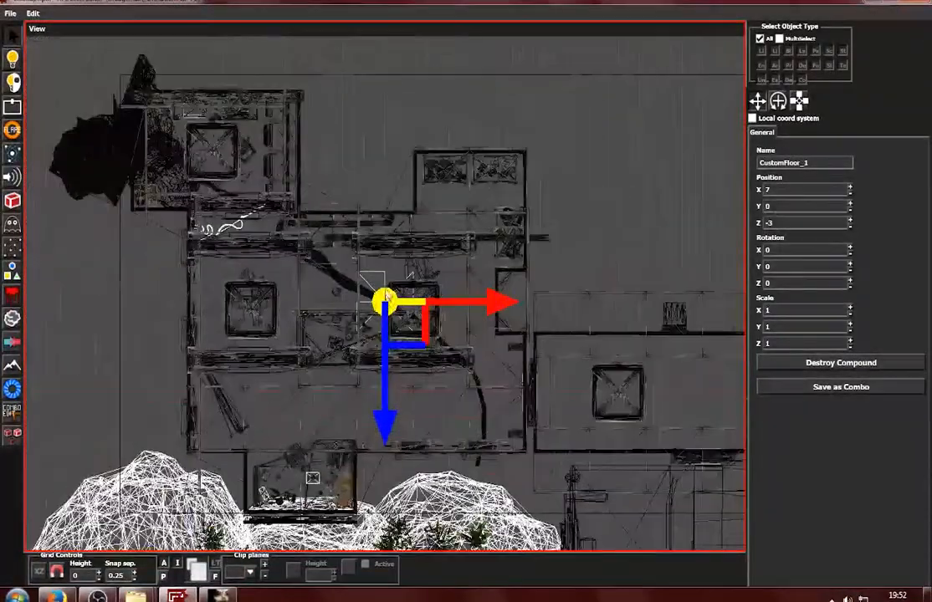
scroll(364, 191, down, 2)
click(364, 191)
scroll(322, 288, up, 6)
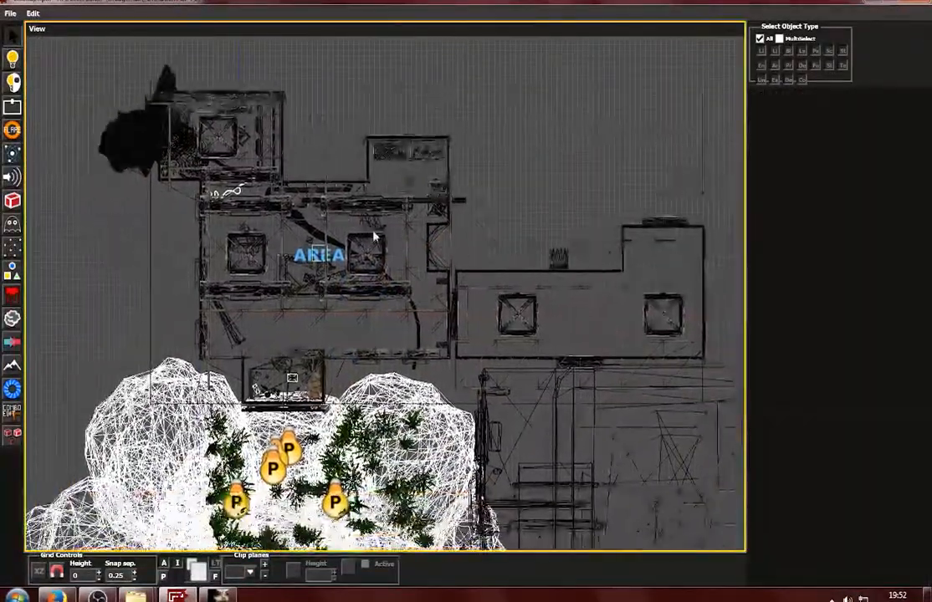
scroll(321, 284, up, 1)
middle_drag(321, 285, 386, 307)
scroll(360, 256, up, 1)
click(12, 57)
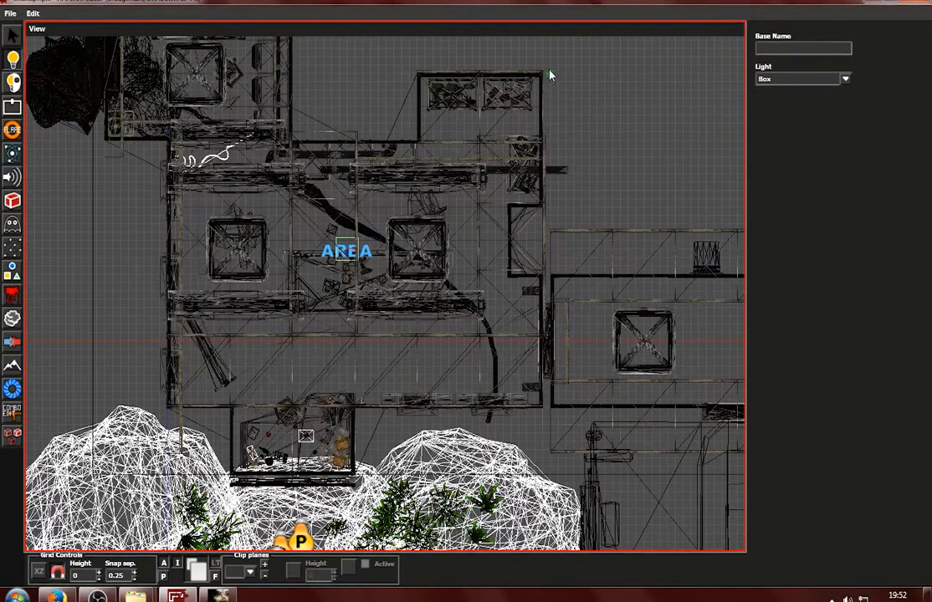
scroll(552, 43, down, 3)
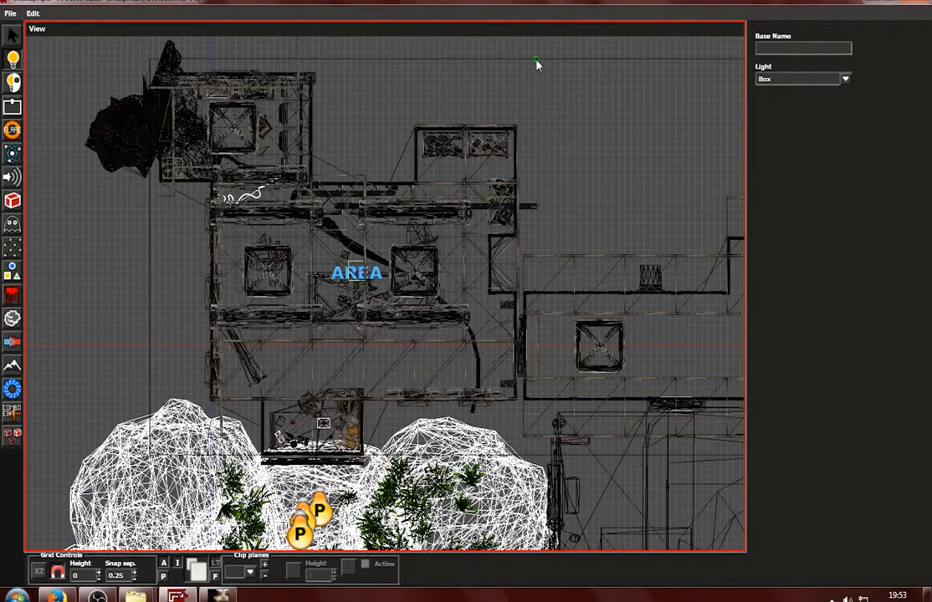
drag(536, 65, 323, 331)
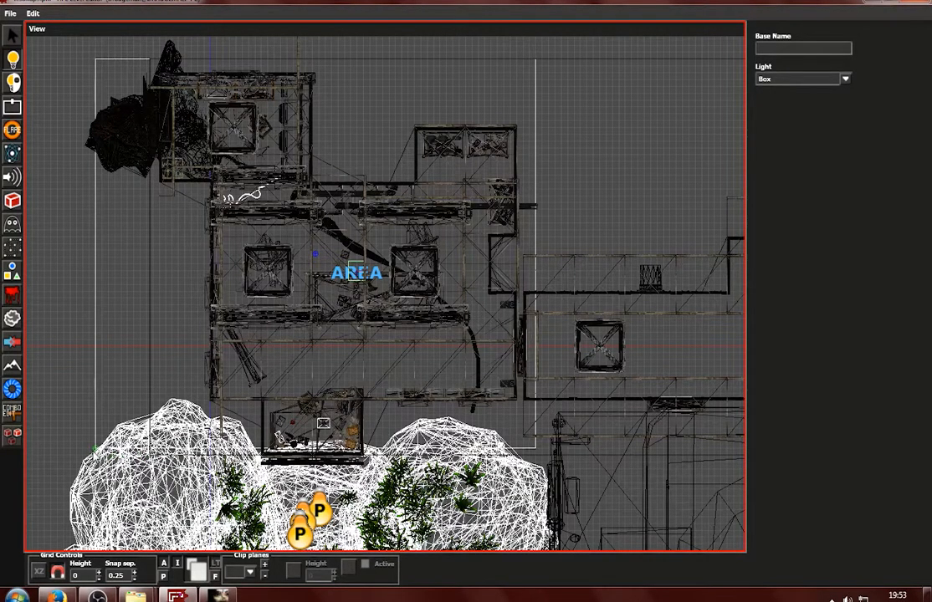
click(82, 449)
key(space)
key(space)
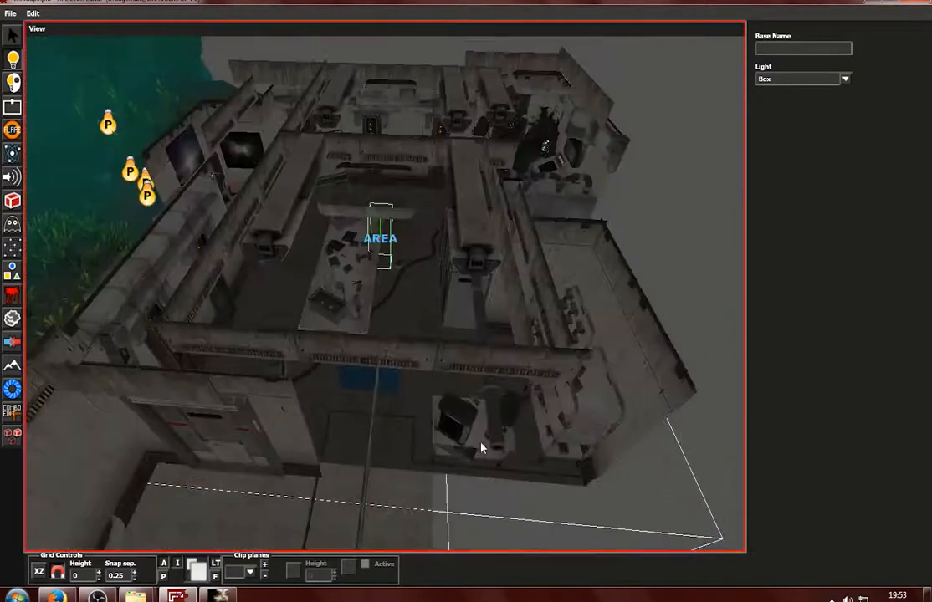
scroll(416, 351, down, 6)
click(419, 178)
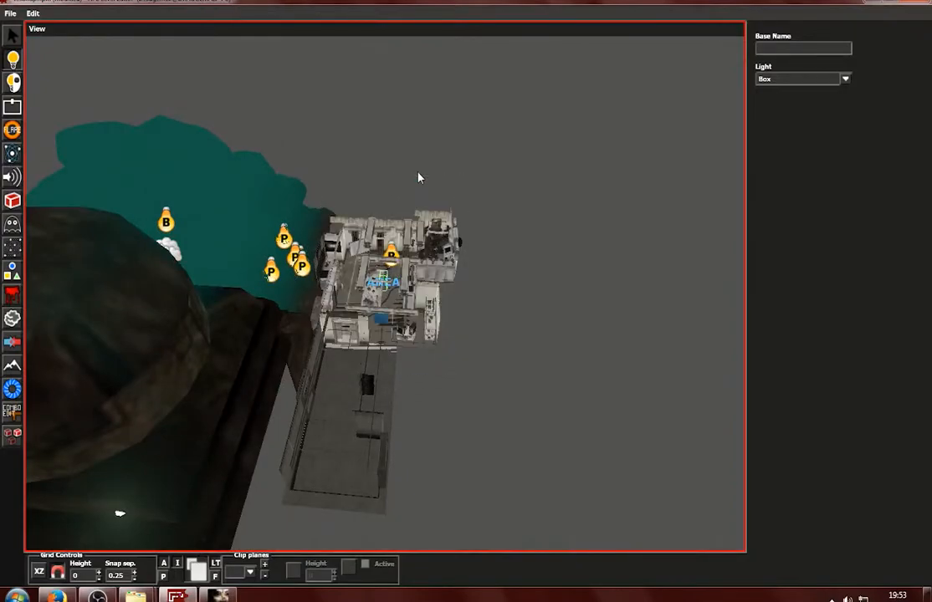
Give the lab's box light a pale blue diffuse color (D5EFFFFF) and reduce its brightness until the rooms are nearly dark
scroll(396, 234, up, 3)
click(396, 234)
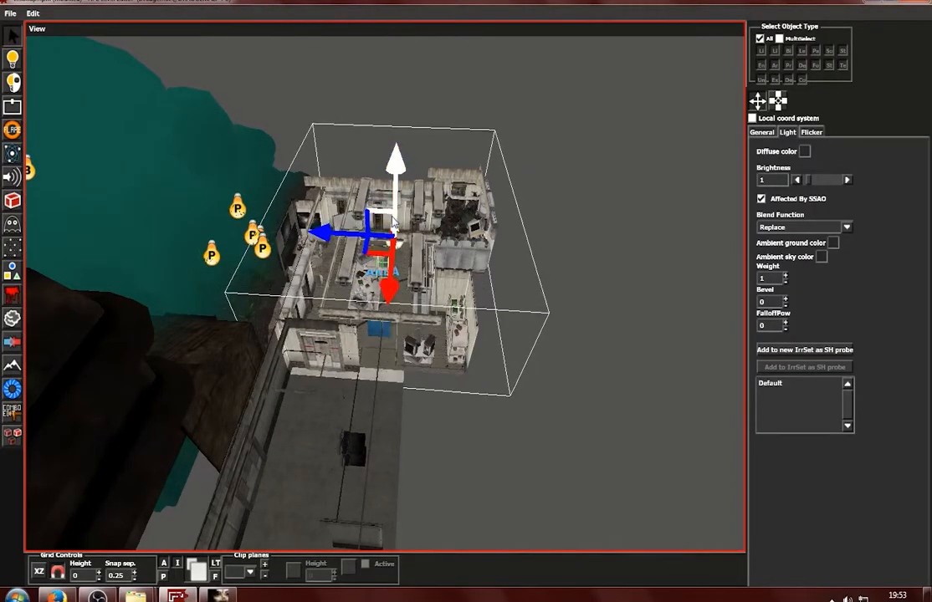
scroll(449, 280, up, 2)
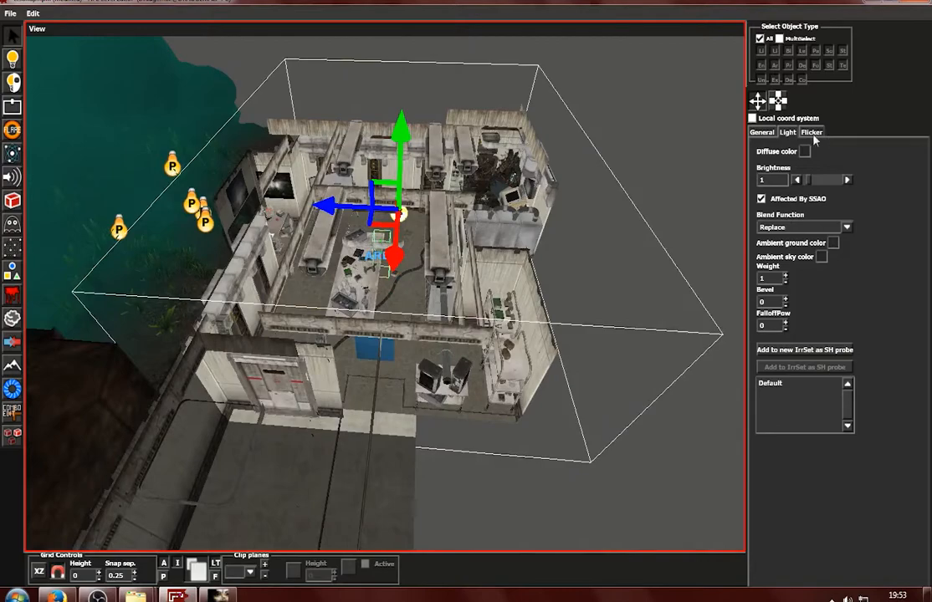
click(804, 153)
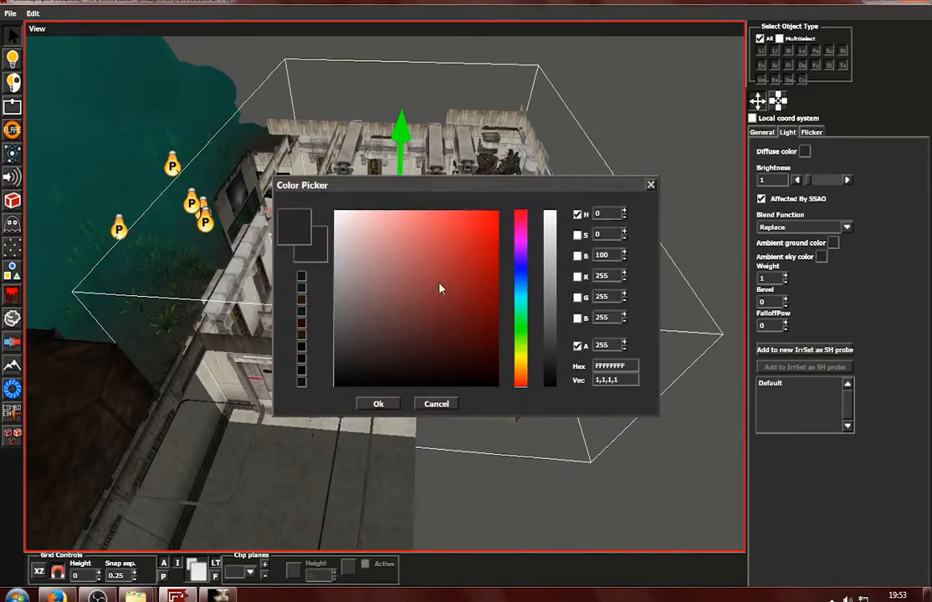
click(301, 350)
click(517, 287)
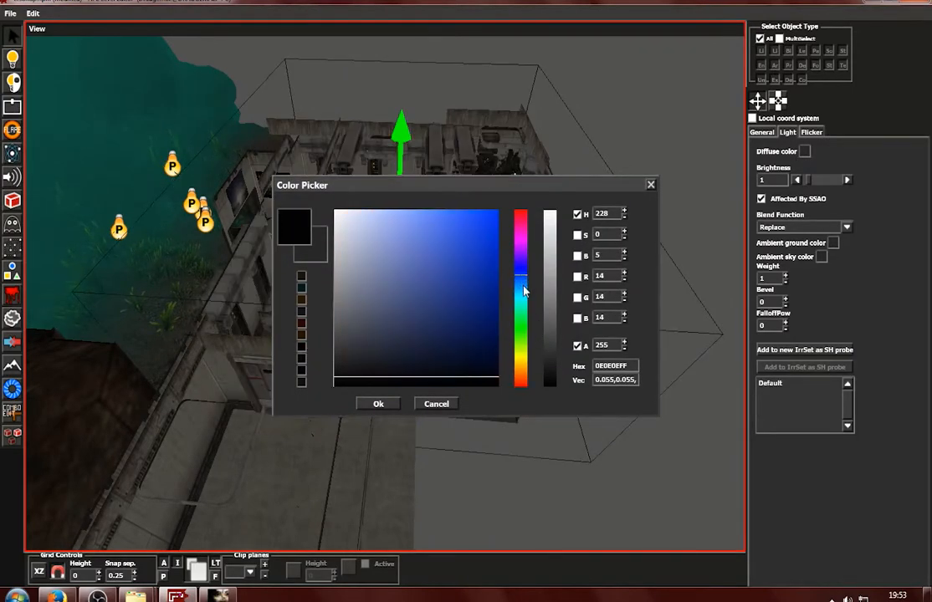
drag(378, 277, 362, 153)
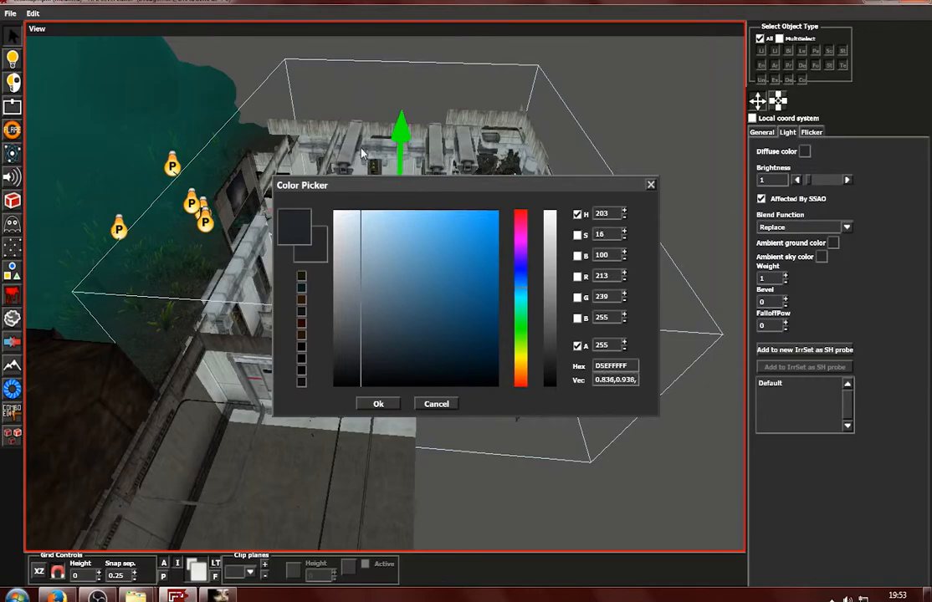
click(378, 405)
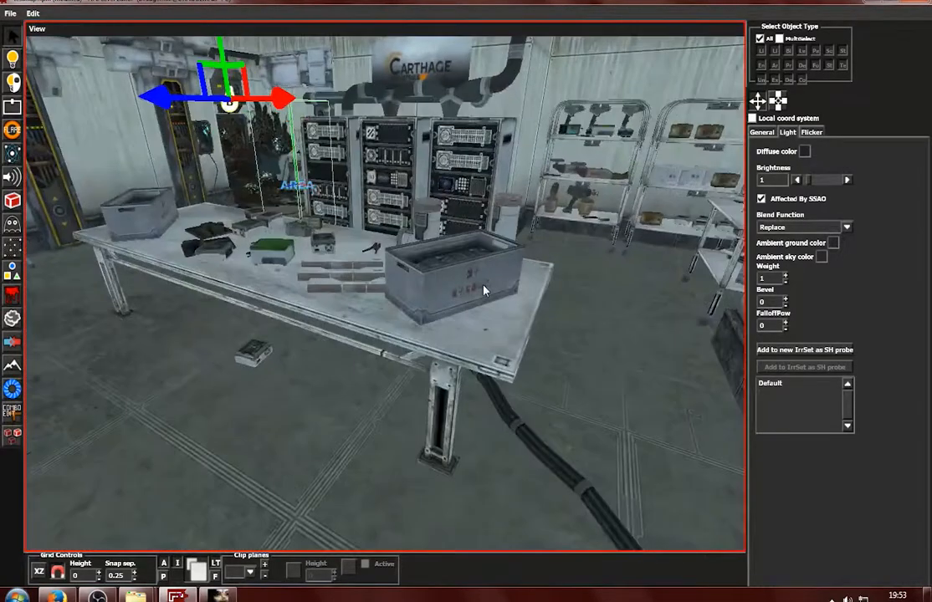
text(0.0)
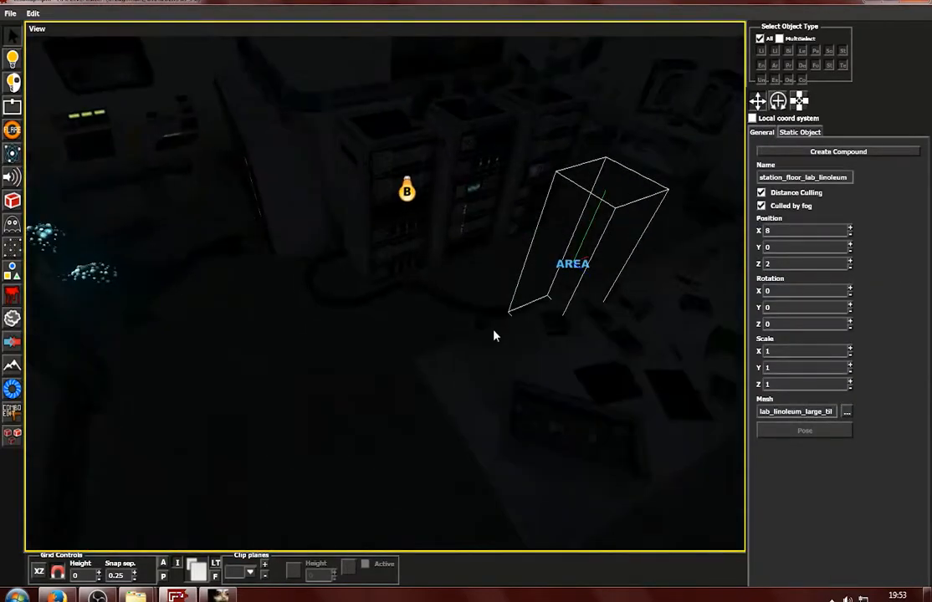
Place a spot light at the lab's ceiling lamp, at height 4.625
alt+drag(494, 336, 381, 246)
scroll(380, 245, up, 5)
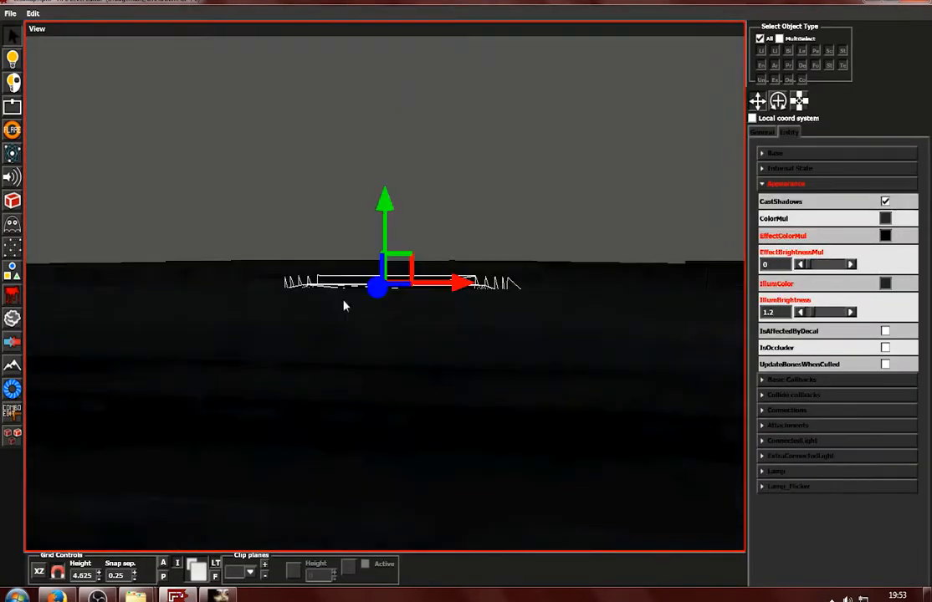
alt+drag(346, 306, 395, 447)
click(17, 58)
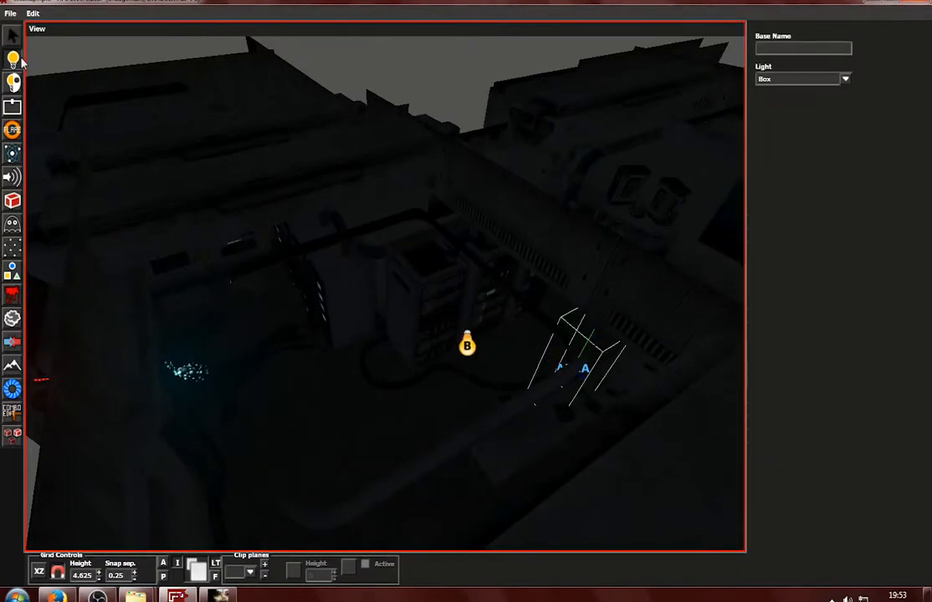
click(783, 112)
alt+drag(403, 371, 381, 307)
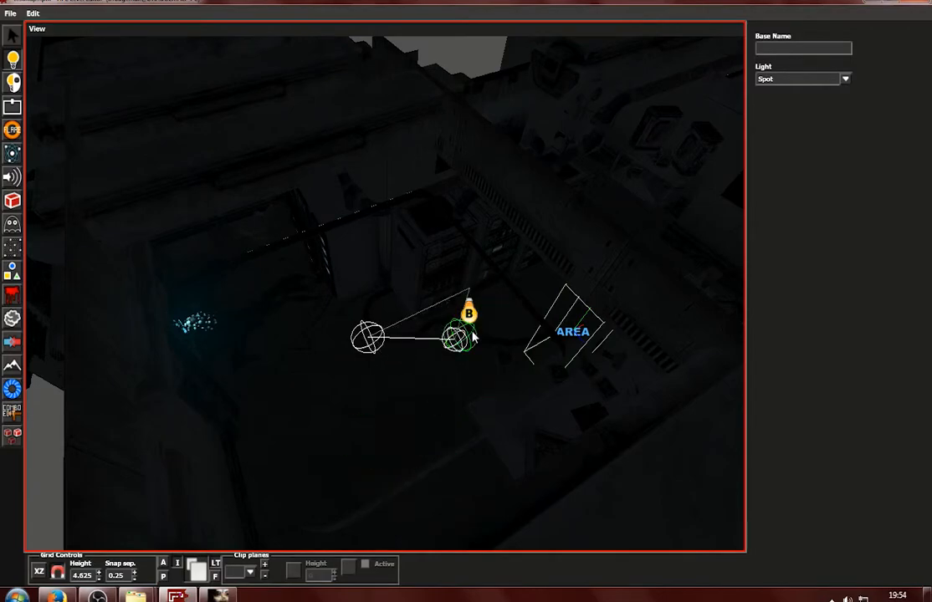
click(472, 335)
key(1)
key(f)
Aim the spot light downward with rotation X 270 and Y 0, and lower it to Y 4.5
click(762, 133)
double_click(782, 291)
text(0)
double_click(774, 308)
text(0)
key(Return)
alt+drag(287, 341, 364, 235)
key(w)
key(q)
scroll(337, 311, down, 4)
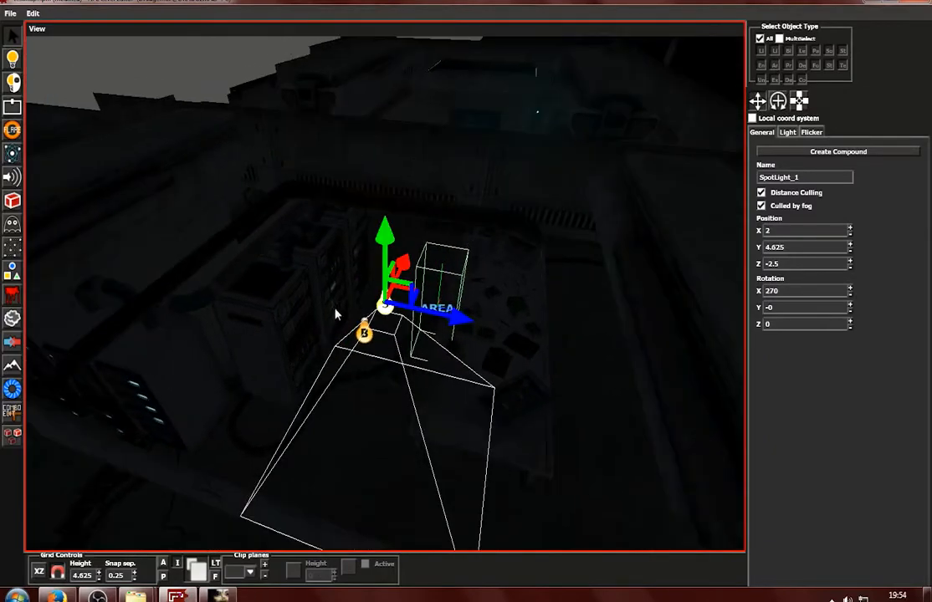
alt+drag(337, 312, 375, 469)
drag(385, 242, 385, 261)
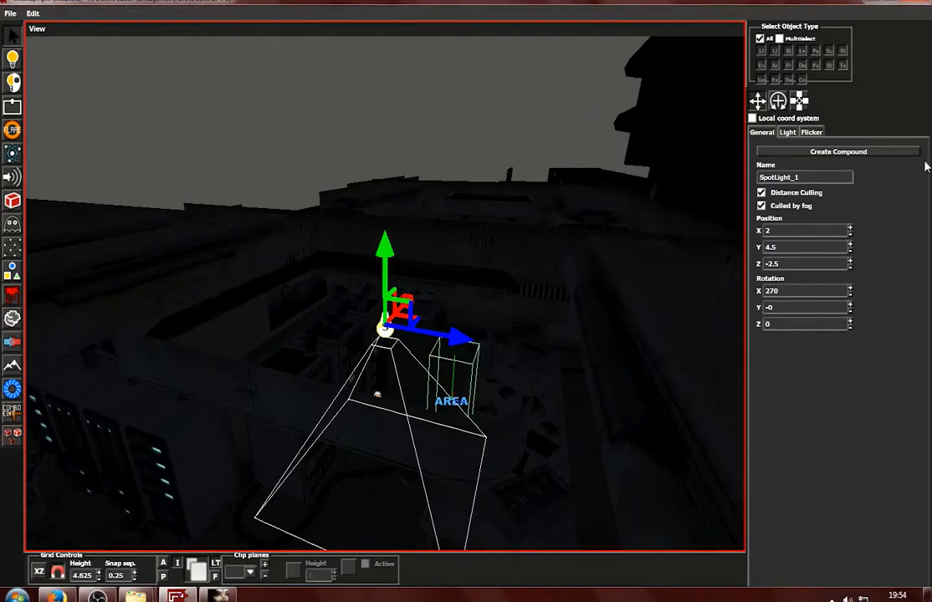
Set the spot light's diffuse color to light blue (A1DCFFFF) and enable its shadow casting
click(791, 133)
scroll(344, 287, down, 3)
alt+drag(345, 287, 502, 420)
alt+middle_drag(468, 385, 469, 243)
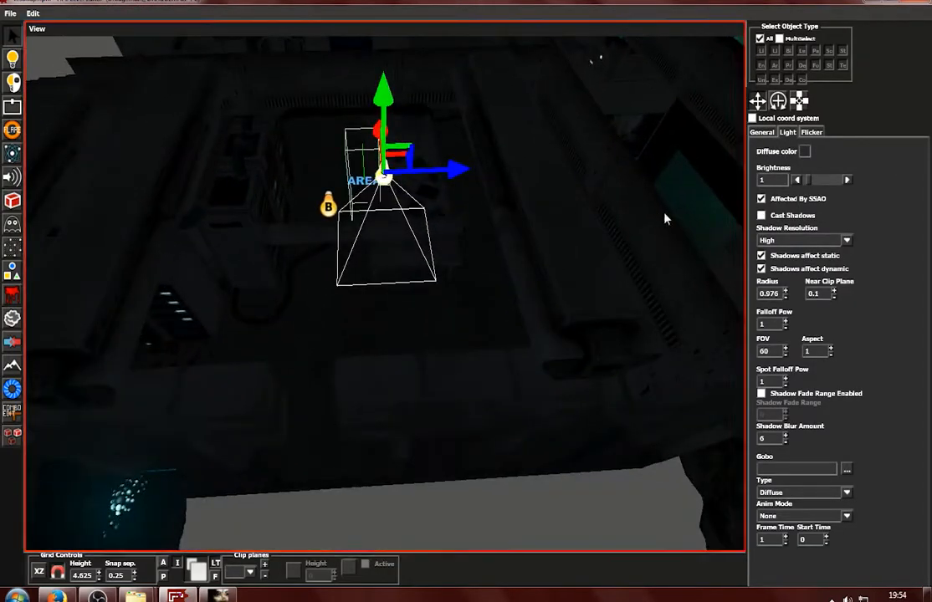
click(806, 153)
click(301, 278)
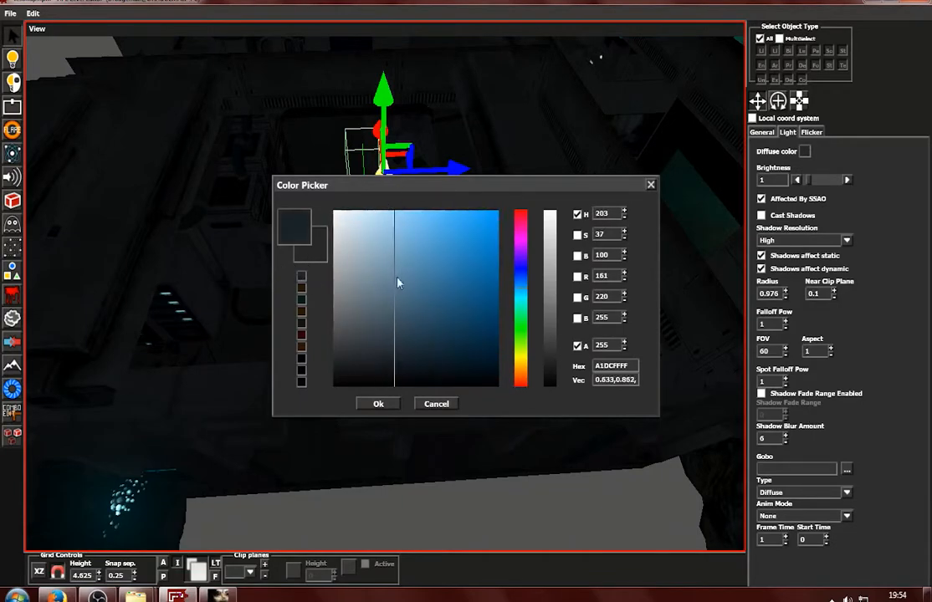
click(380, 406)
alt+middle_drag(381, 407, 395, 466)
alt+drag(395, 466, 485, 377)
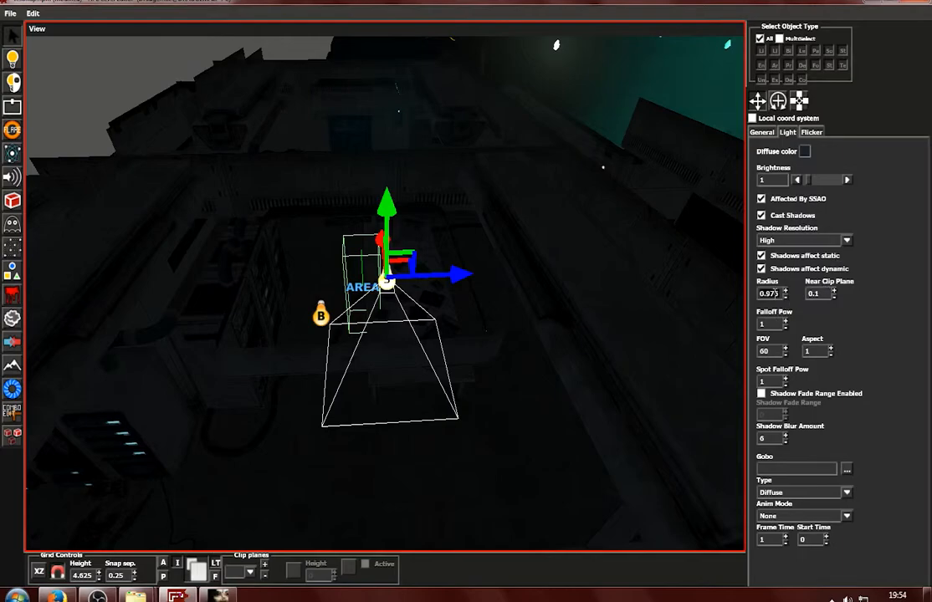
Increase the spot light's radius to 10 and then to 15
text(0)
key(Return)
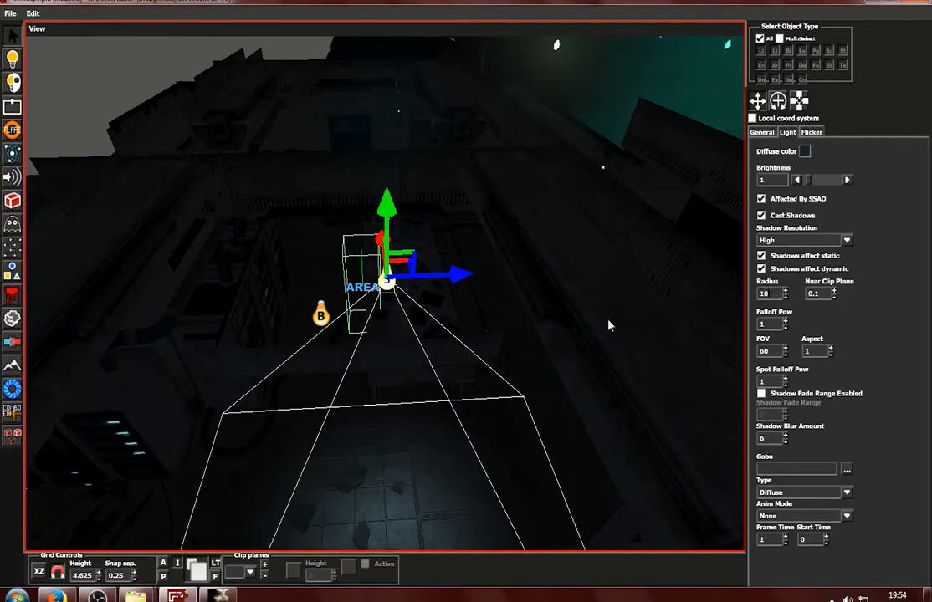
scroll(419, 427, down, 2)
key(Return)
scroll(397, 445, down, 3)
alt+drag(293, 434, 393, 418)
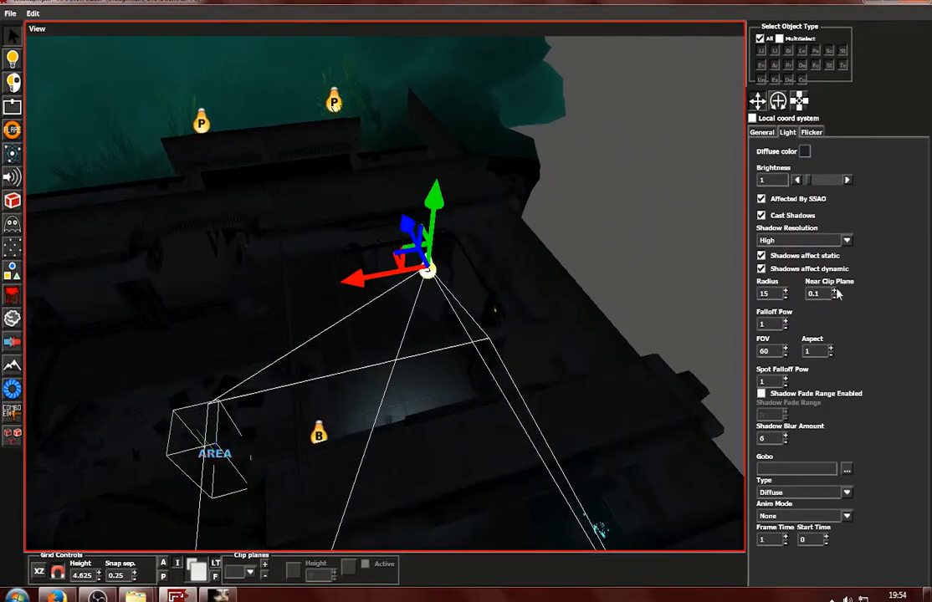
Raise the spot light's near clip plane to 0.7 and move the light up toward the ceiling lamp
click(833, 290)
click(833, 291)
click(833, 290)
alt+drag(493, 184, 427, 347)
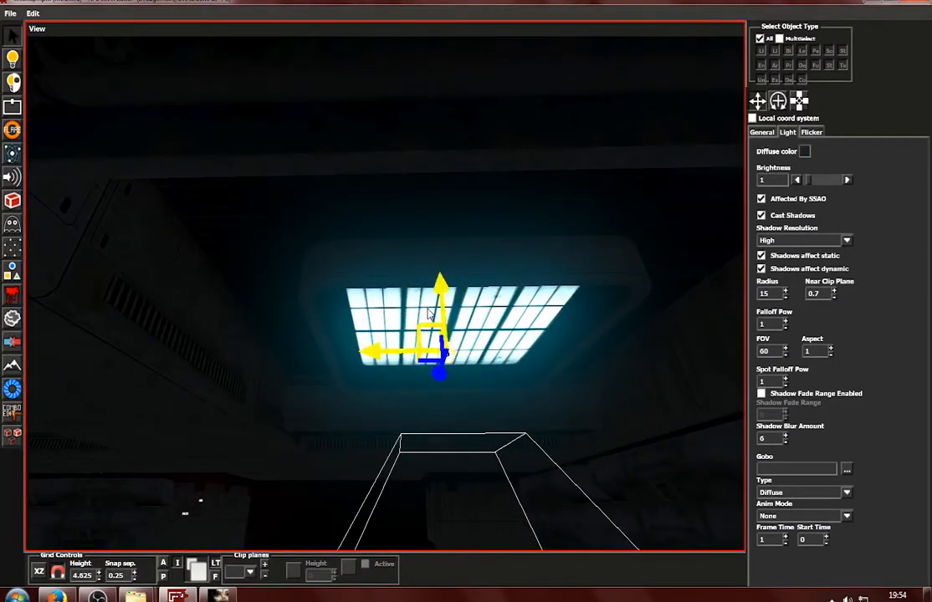
click(445, 262)
key(ctrl+z)
drag(443, 283, 450, 231)
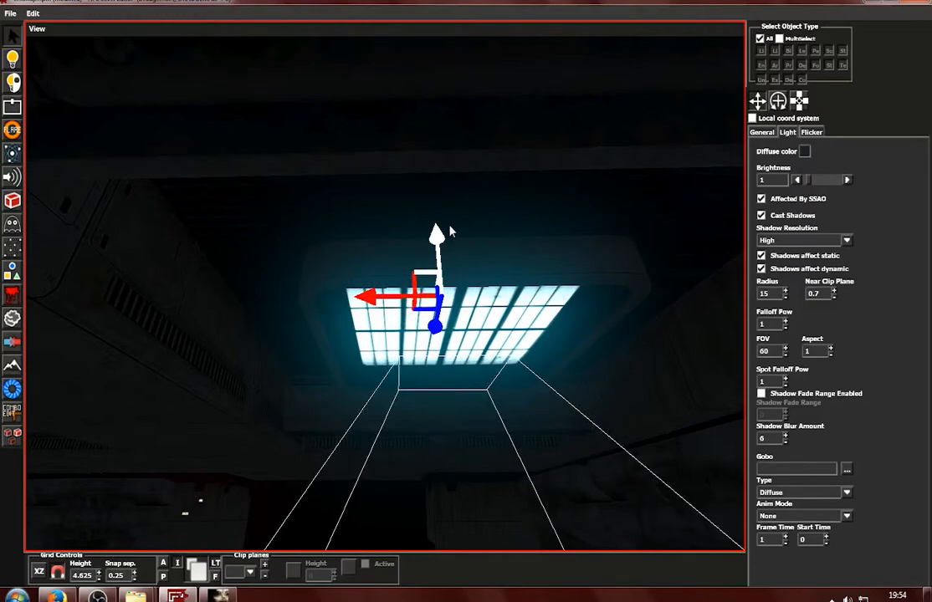
Widen the spot light's FOV to 75 and then to 90
click(786, 347)
scroll(453, 352, down, 3)
alt+drag(453, 352, 504, 423)
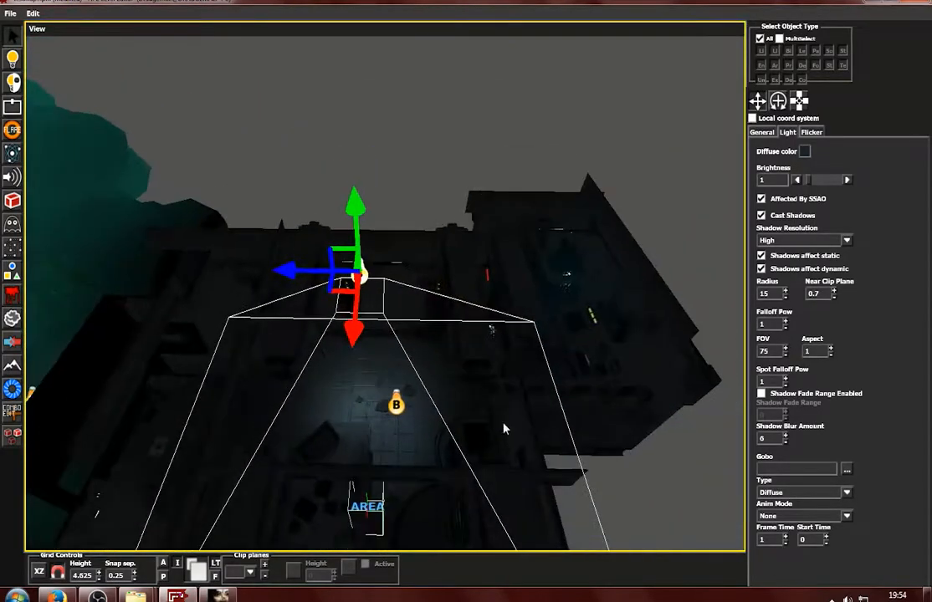
click(786, 348)
scroll(268, 451, up, 4)
alt+drag(248, 449, 381, 340)
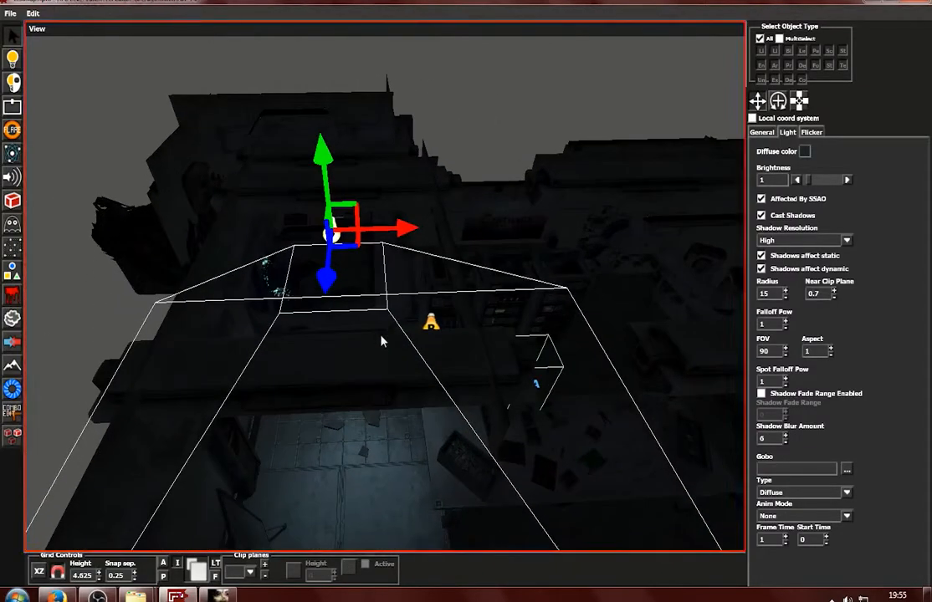
Reselect the lab's spot light, reduce its near clip plane to 0.2 and set its FOV to 60
alt+drag(719, 291, 585, 406)
click(491, 370)
alt+drag(491, 370, 488, 272)
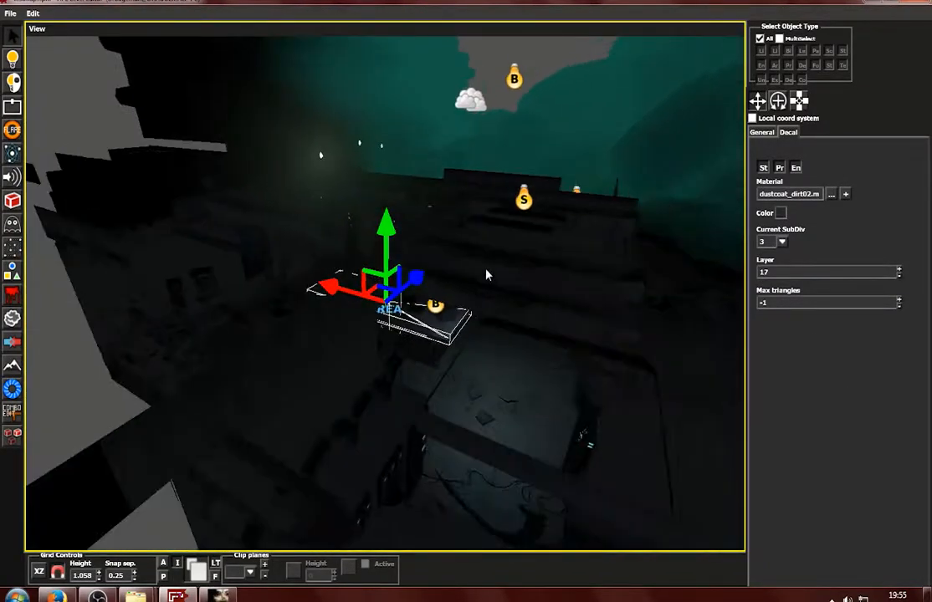
click(518, 204)
key(f)
alt+drag(340, 323, 378, 354)
scroll(378, 353, down, 3)
alt+drag(312, 366, 397, 505)
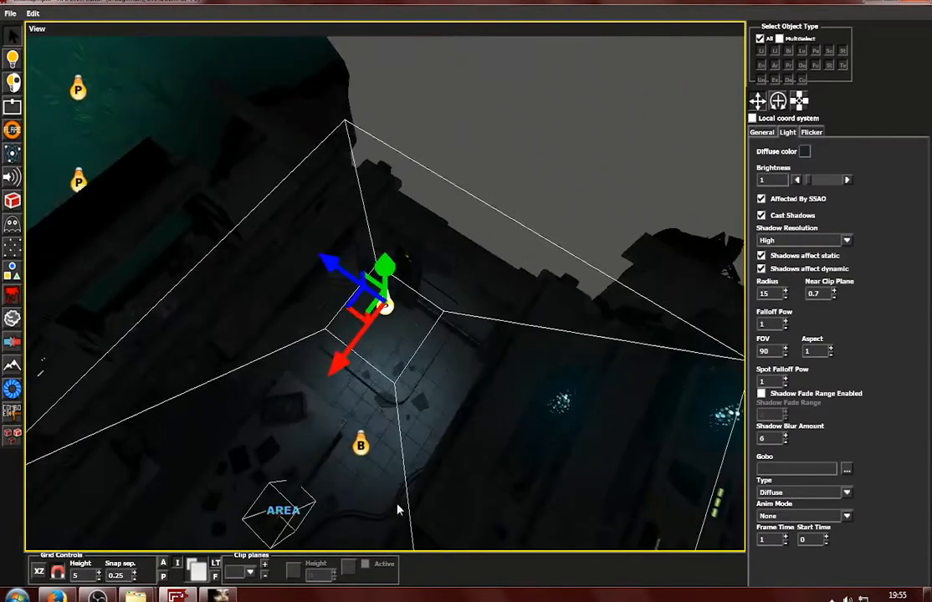
alt+drag(394, 283, 335, 322)
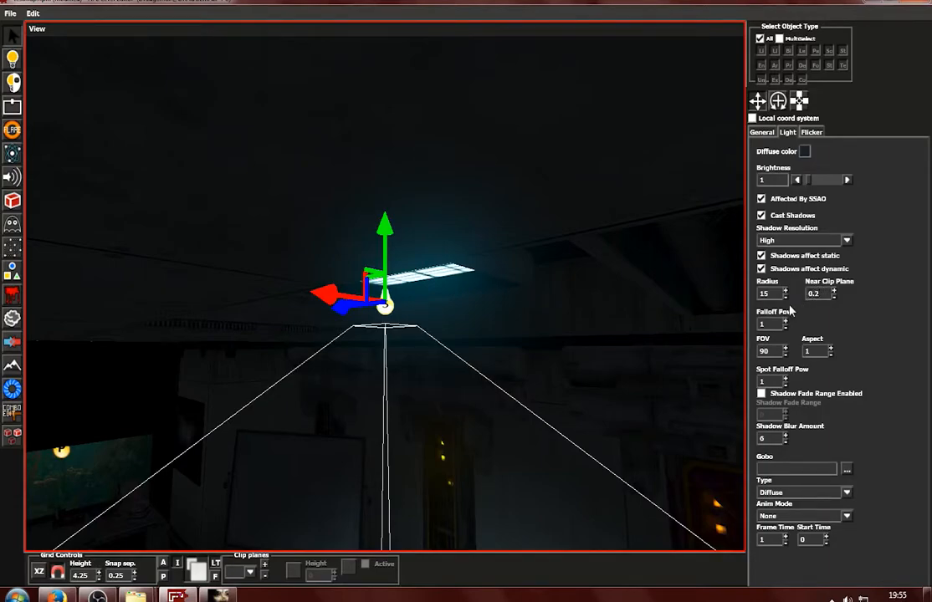
text(0)
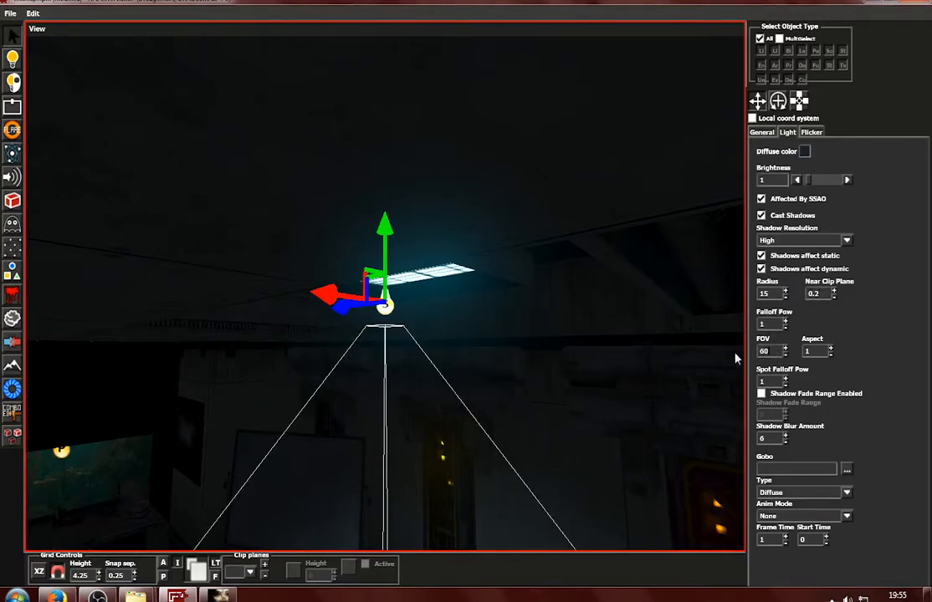
alt+drag(540, 365, 486, 428)
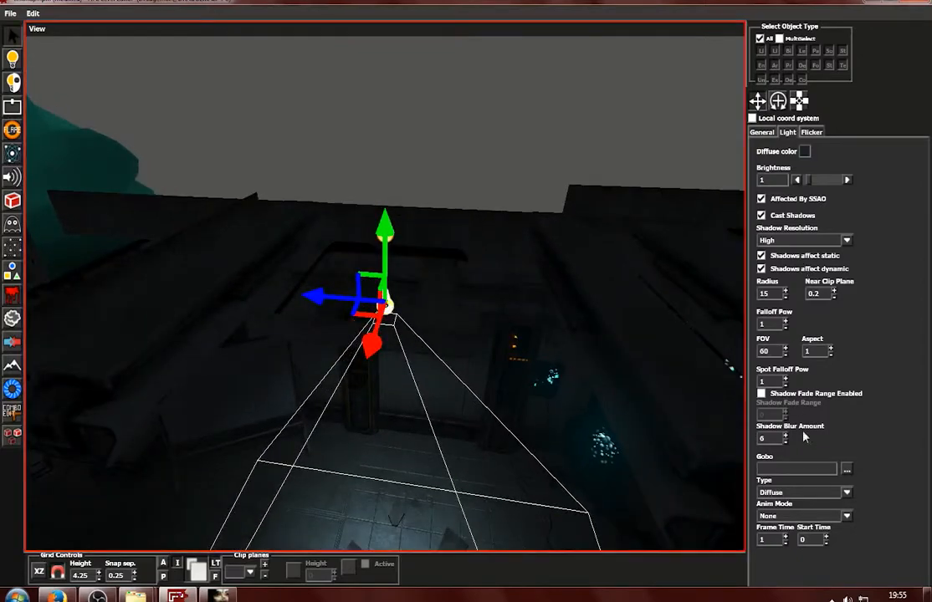
Assign the gobo_spec_02_06_ark texture from the gobo_spec folder as the ceiling spot light's gobo
click(847, 469)
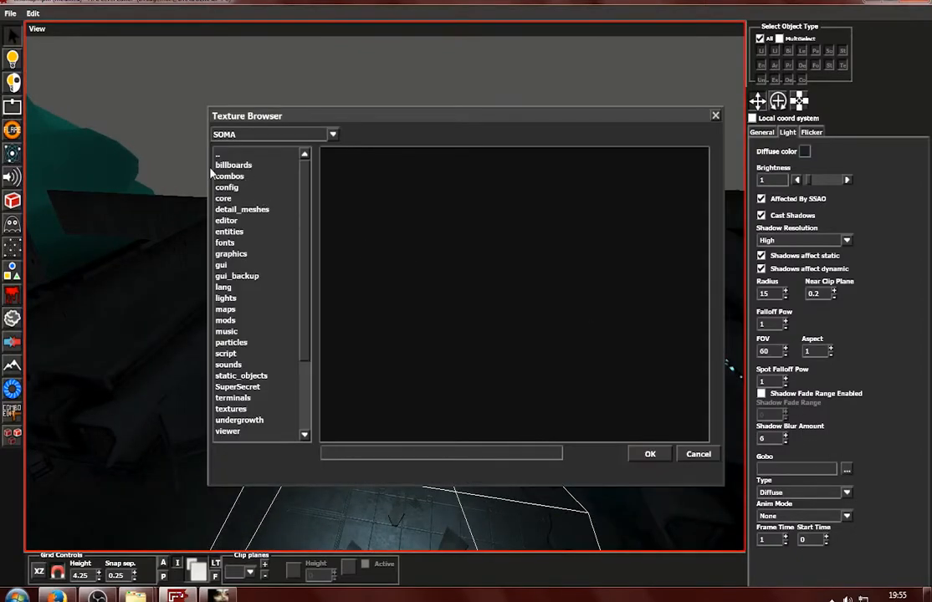
double_click(235, 308)
key(BackSpace)
double_click(237, 299)
double_click(250, 186)
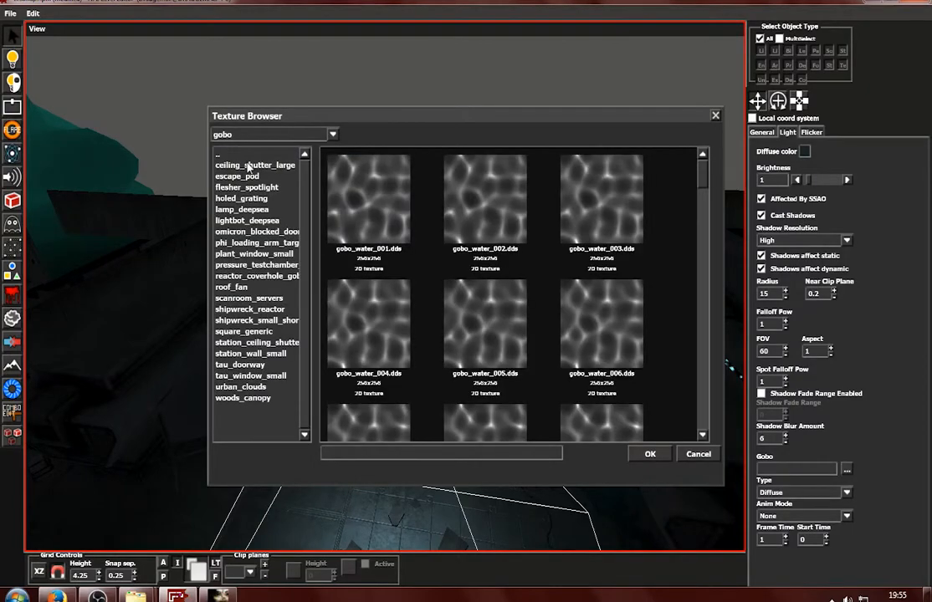
double_click(243, 154)
double_click(256, 185)
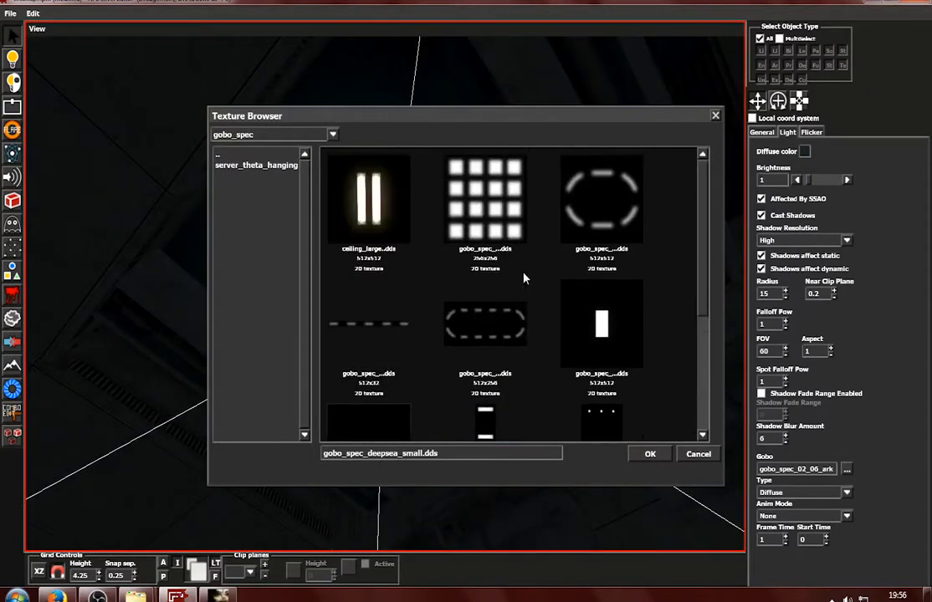
double_click(501, 225)
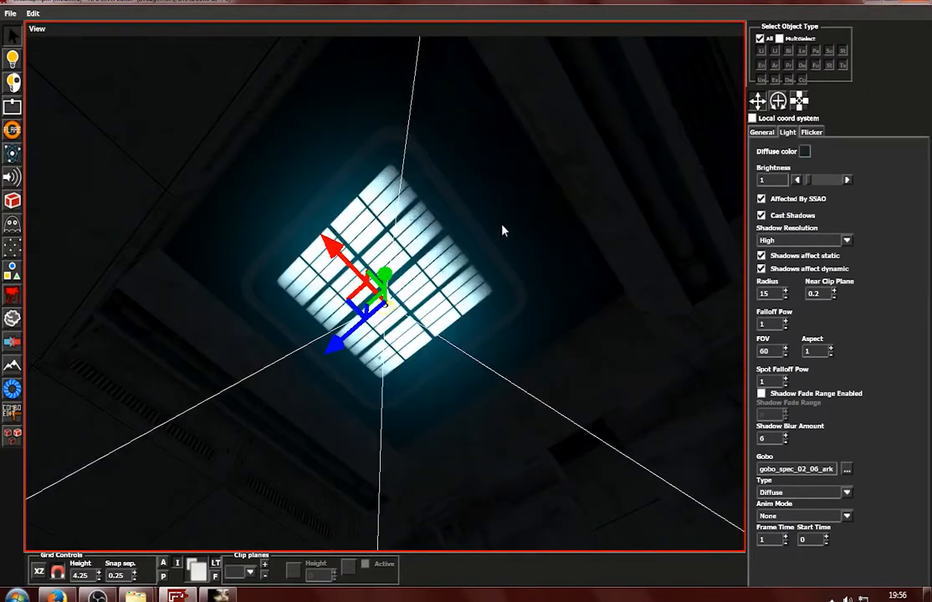
Compare the Specular and DiffuseSpecular types on the gobo spot light and keep Specular
scroll(481, 261, down, 6)
alt+drag(358, 351, 389, 469)
scroll(389, 469, up, 2)
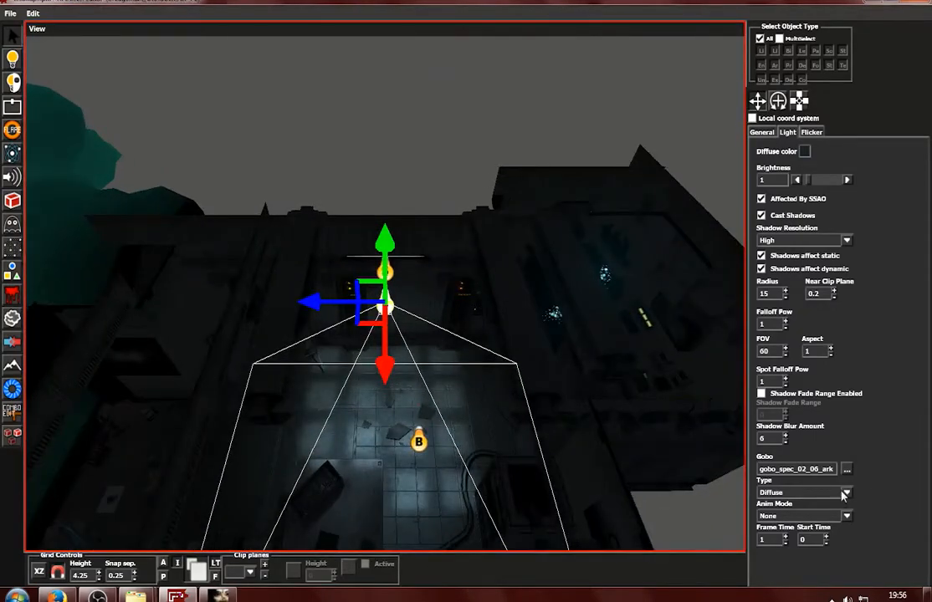
click(797, 516)
alt+drag(415, 426, 426, 462)
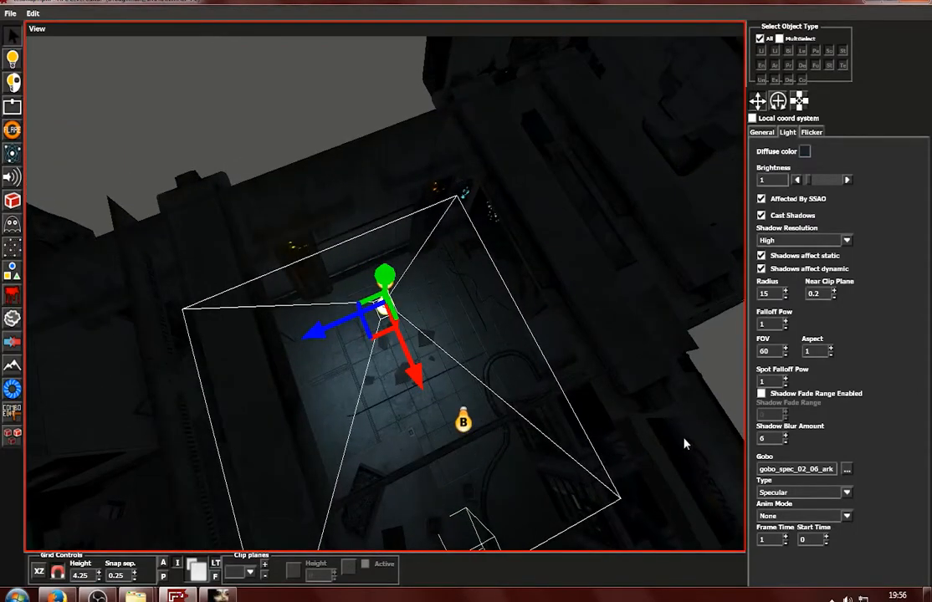
scroll(684, 443, up, 1)
click(833, 524)
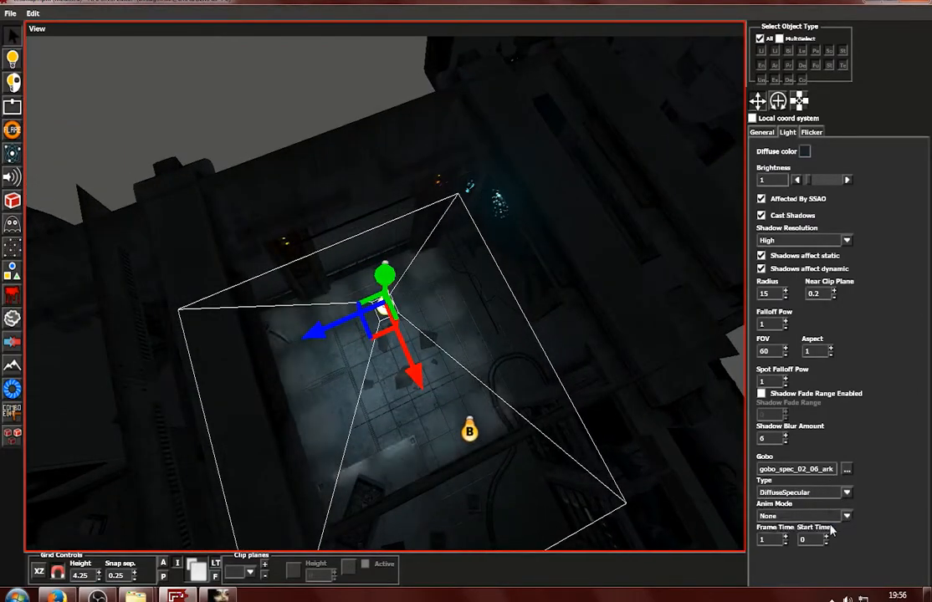
click(839, 515)
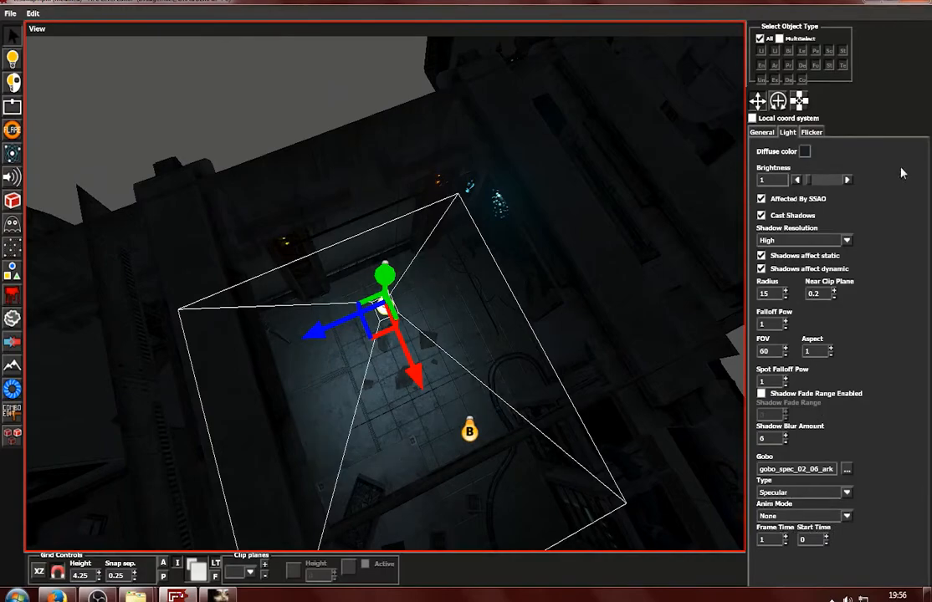
Raise the specular spot light's brightness to 4.3 and its near clip plane to 1
click(849, 179)
alt+drag(581, 369, 652, 364)
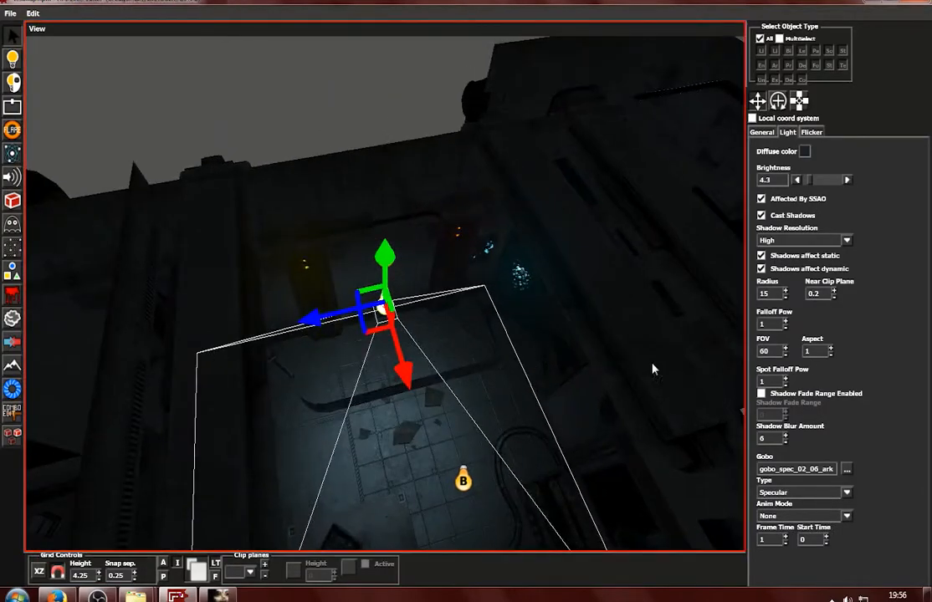
click(834, 291)
click(833, 290)
click(834, 290)
scroll(402, 432, up, 1)
scroll(378, 433, down, 1)
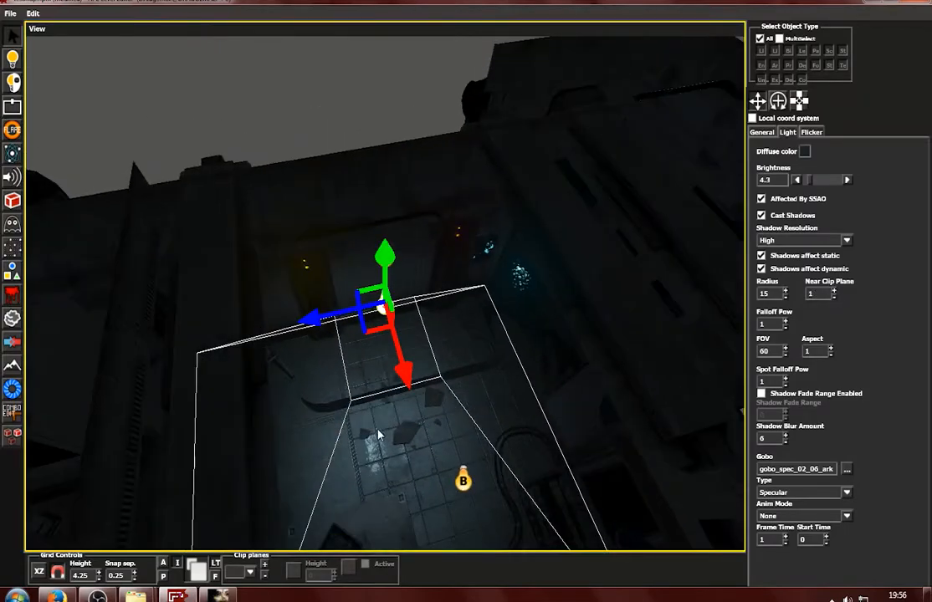
Set the specular spot light's near clip plane to 1.6 and move the light up above the ceiling
scroll(378, 412, up, 3)
scroll(379, 410, down, 4)
alt+drag(364, 398, 499, 440)
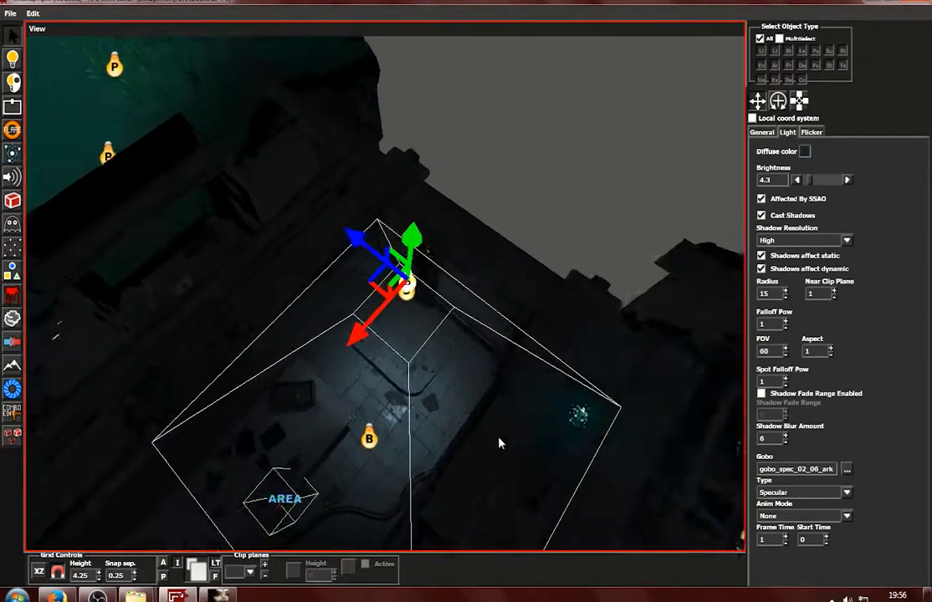
click(834, 290)
alt+drag(265, 410, 302, 198)
drag(404, 191, 334, 326)
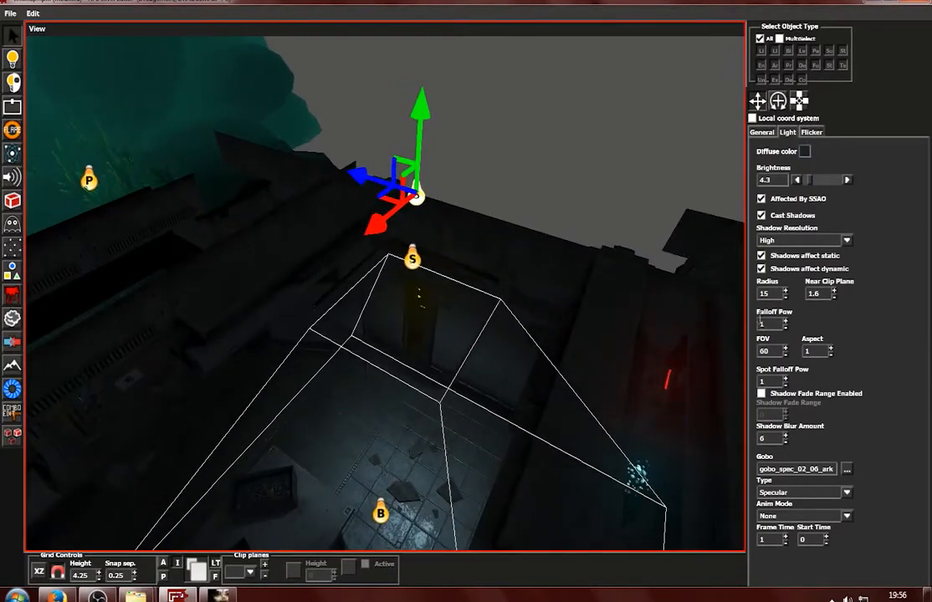
Widen the specular spot light's FOV to 75 and check its cone against the ceiling lamp and floor
click(785, 348)
alt+drag(468, 398, 468, 426)
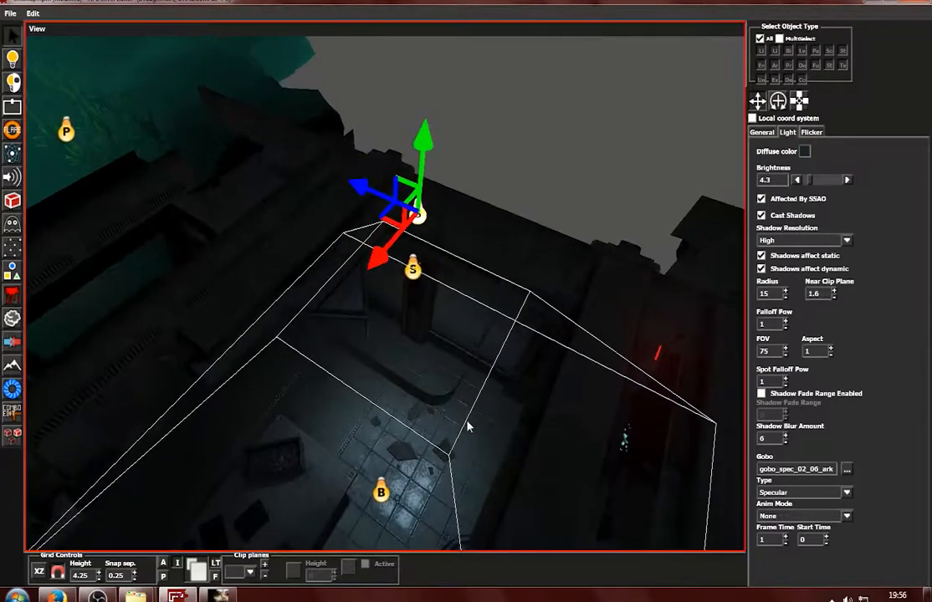
alt+drag(423, 394, 341, 249)
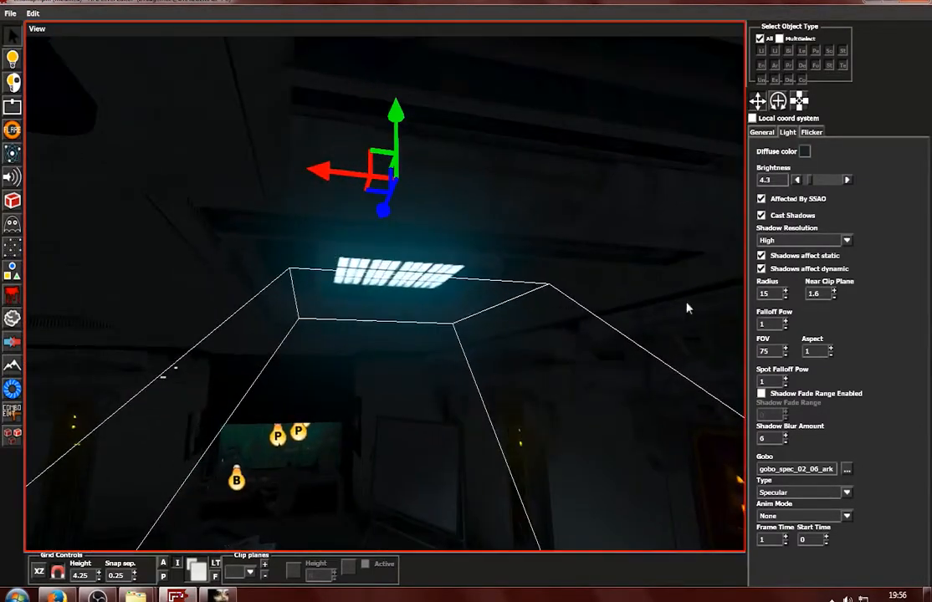
alt+drag(520, 357, 476, 445)
alt+drag(445, 408, 278, 482)
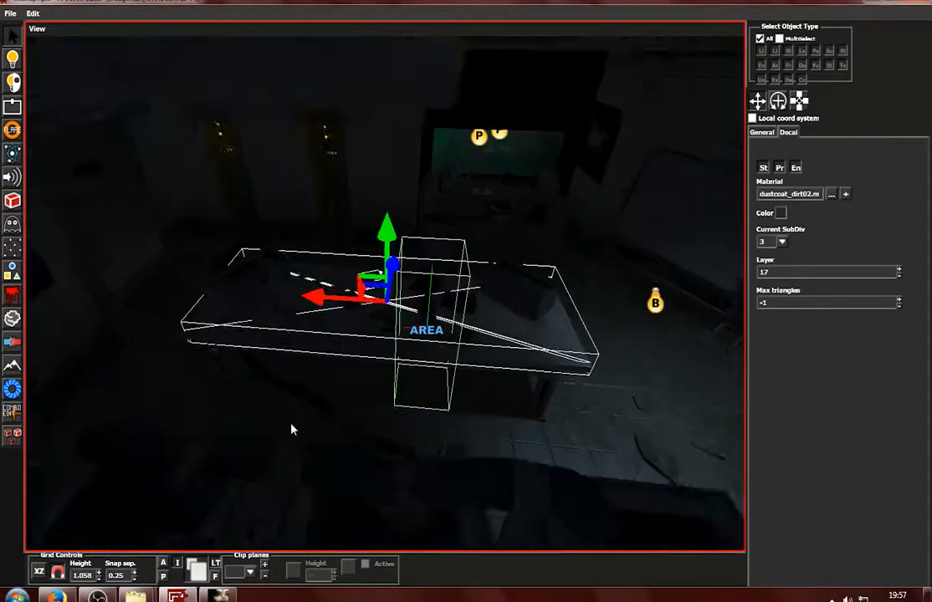
Select both spot lights above the first ceiling lamp and duplicate the pair
alt+drag(291, 431, 518, 253)
alt+drag(374, 396, 371, 189)
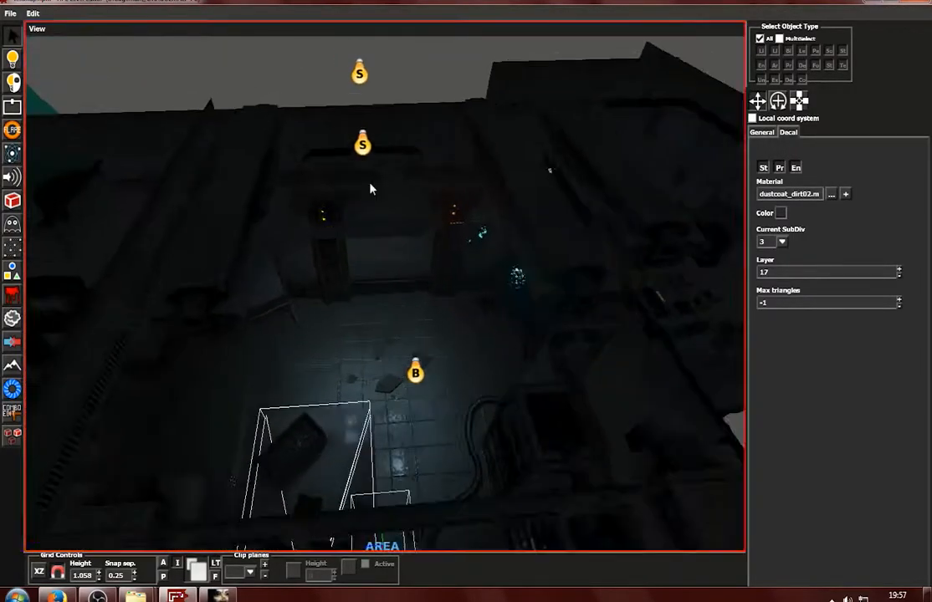
shift+click(359, 76)
scroll(300, 195, down, 2)
alt+drag(299, 195, 620, 224)
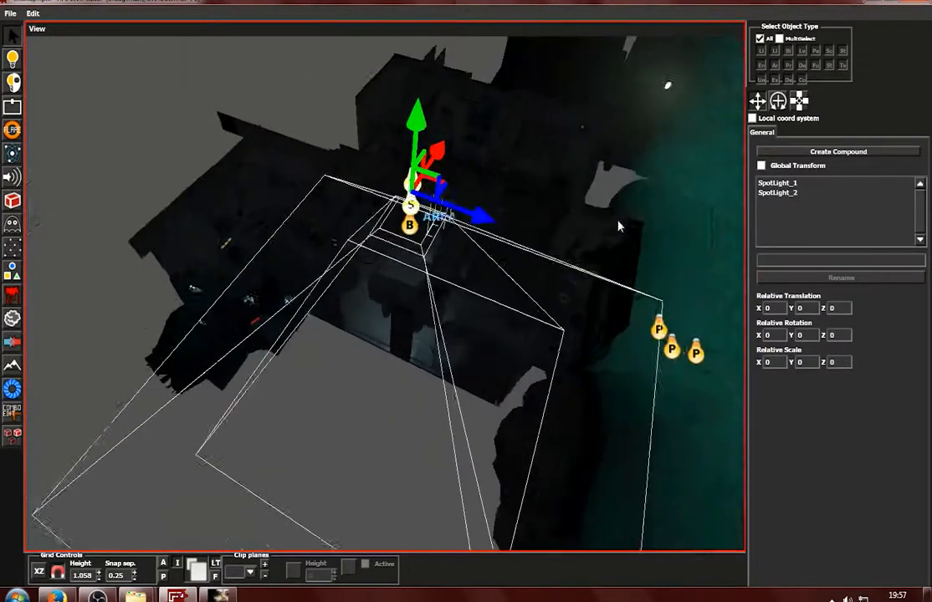
alt+middle_drag(619, 224, 480, 337)
scroll(426, 325, up, 2)
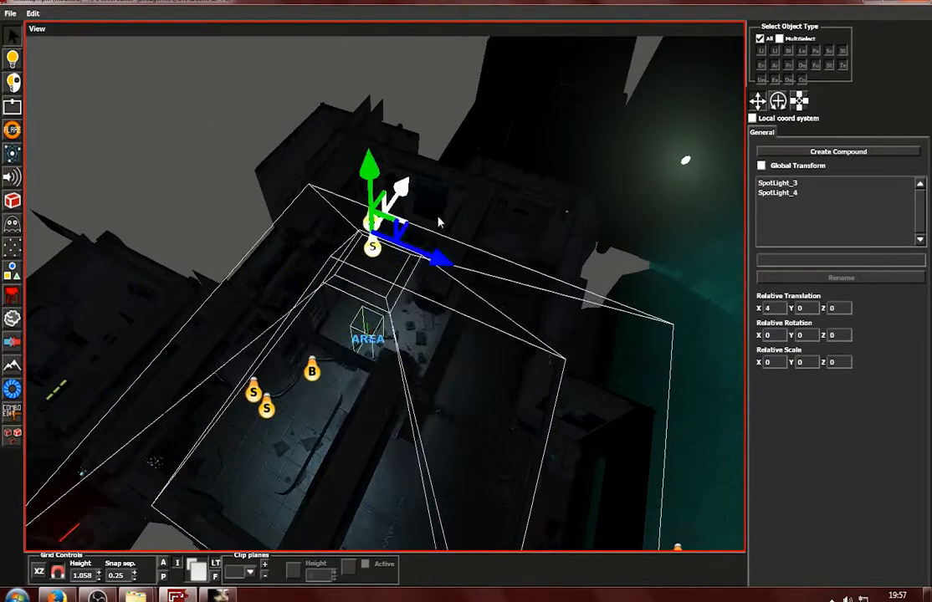
Move the duplicated spot light pair along X to a relative translation of 7, over the other ceiling lamp
drag(460, 161, 465, 154)
key(space)
key(space)
key(f)
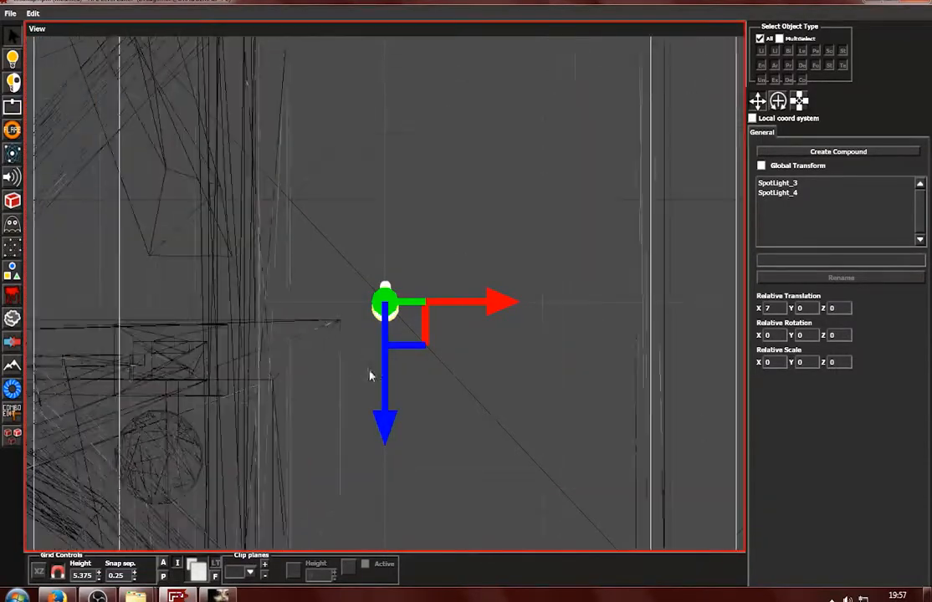
scroll(368, 372, down, 3)
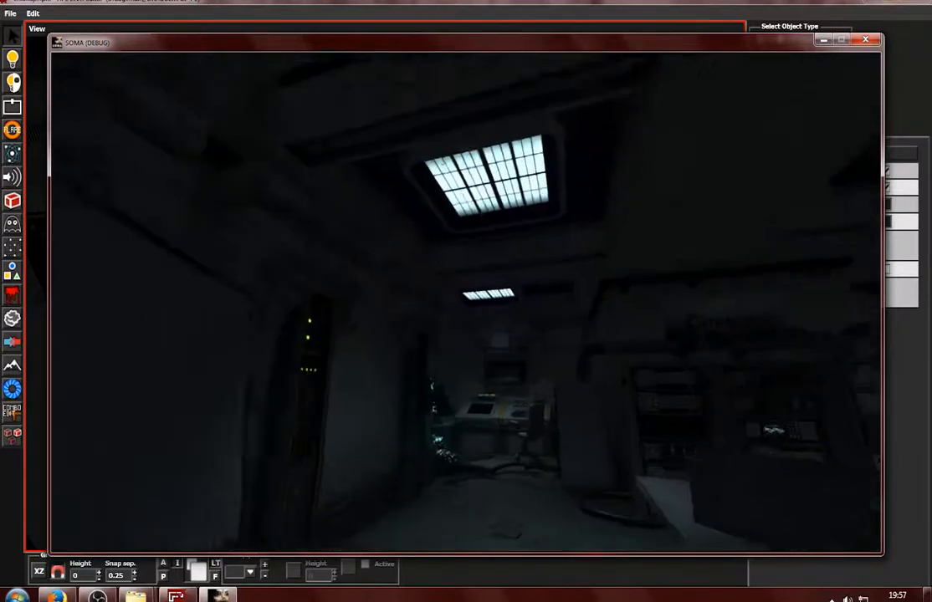
Return from the game to the level editor and set the lab box light's brightness to 0.005
key(alt+Tab)
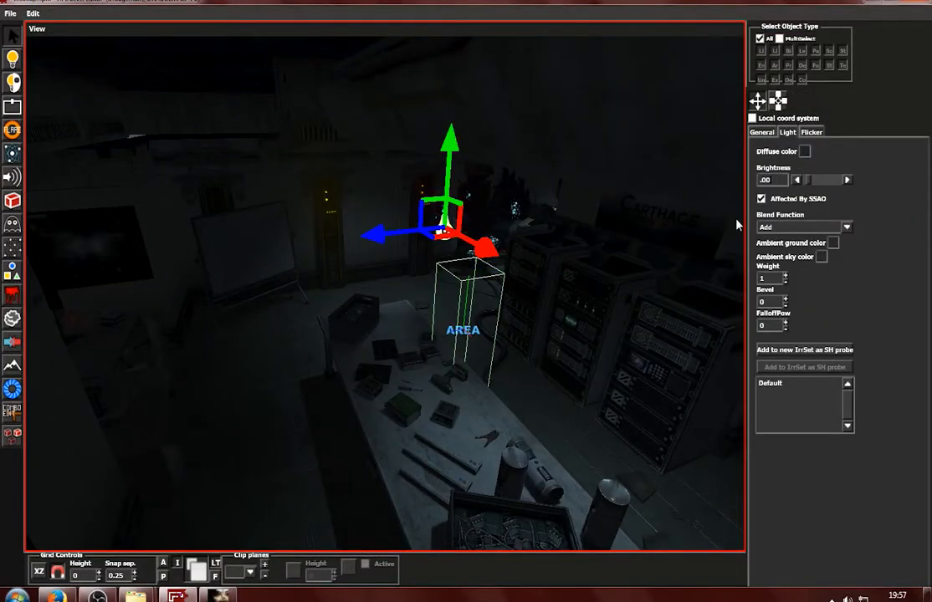
text(45)
key(BackSpace)
key(BackSpace)
text(5)
key(Return)
click(635, 369)
Place a point light in the lab beneath the ceiling spot lights
scroll(414, 298, up, 1)
scroll(408, 317, down, 8)
alt+drag(391, 333, 432, 505)
click(389, 359)
click(385, 368)
key(f)
scroll(393, 192, down, 1)
scroll(393, 191, up, 1)
click(12, 62)
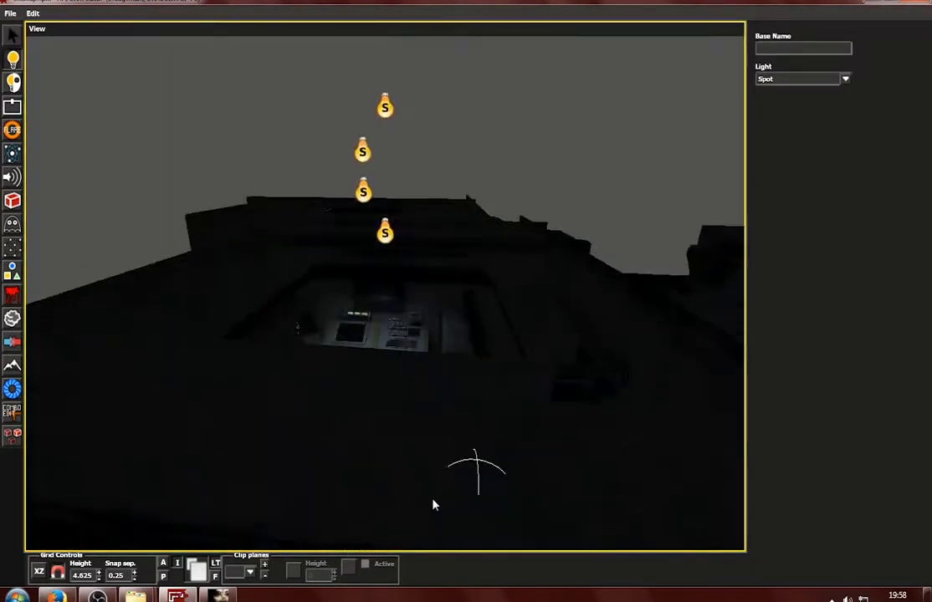
scroll(410, 365, up, 3)
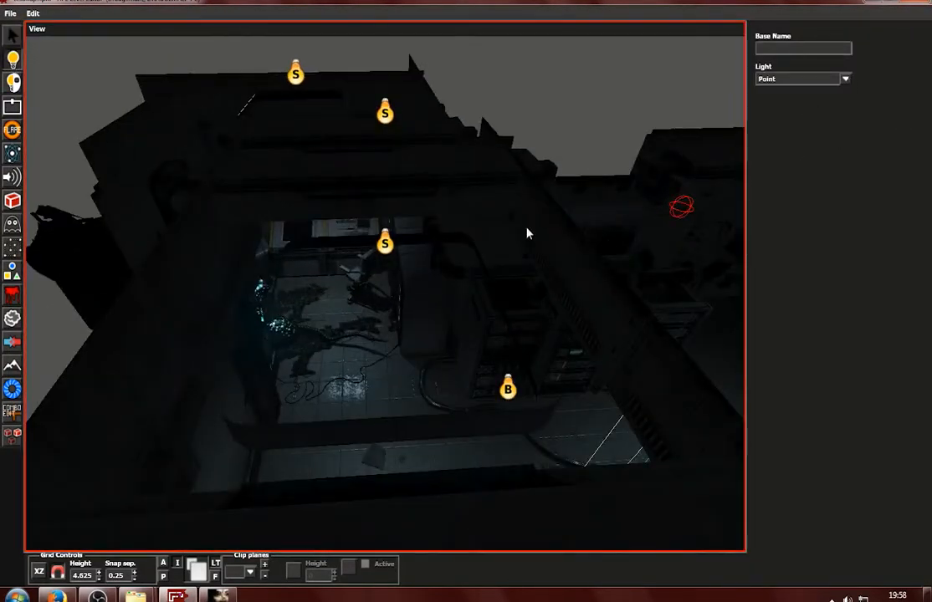
click(381, 293)
Position the point light under its ceiling lamp and place copies under the other ceiling lamps
key(f)
drag(388, 231, 353, 228)
key(f)
scroll(354, 227, down, 3)
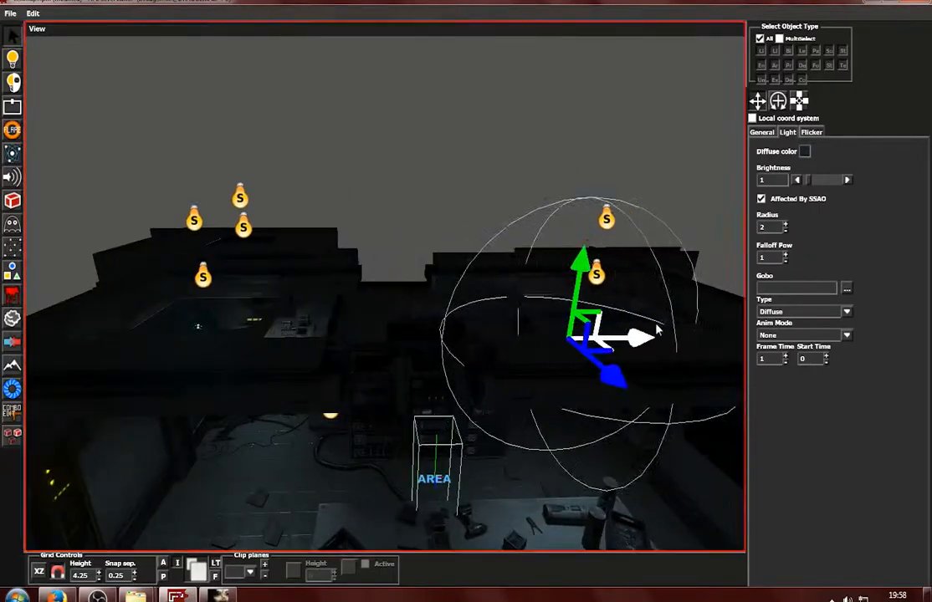
alt+drag(657, 326, 458, 272)
key(space)
key(space)
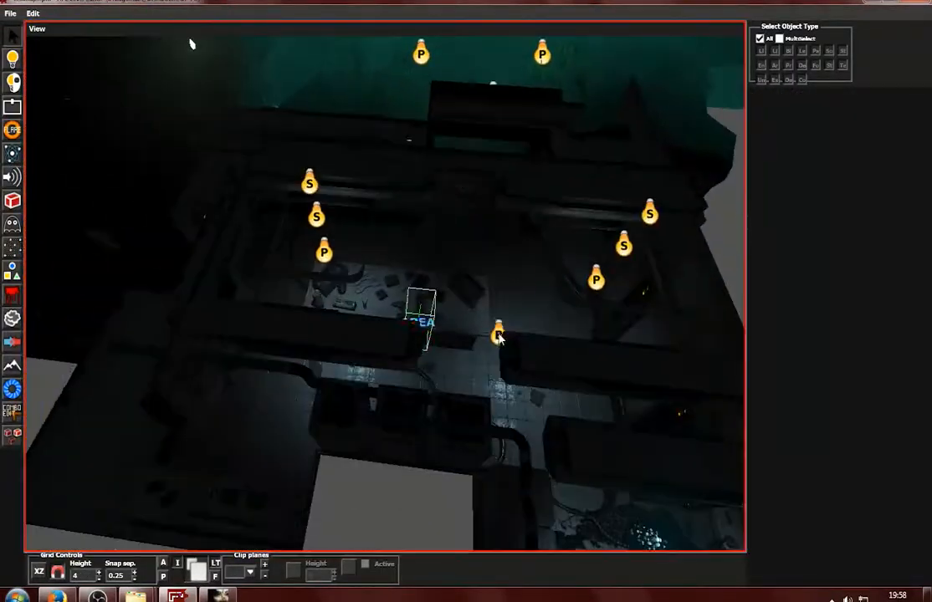
Walk through the lab in the running game to examine the ceiling lamp lighting and return to the level editor
click(497, 329)
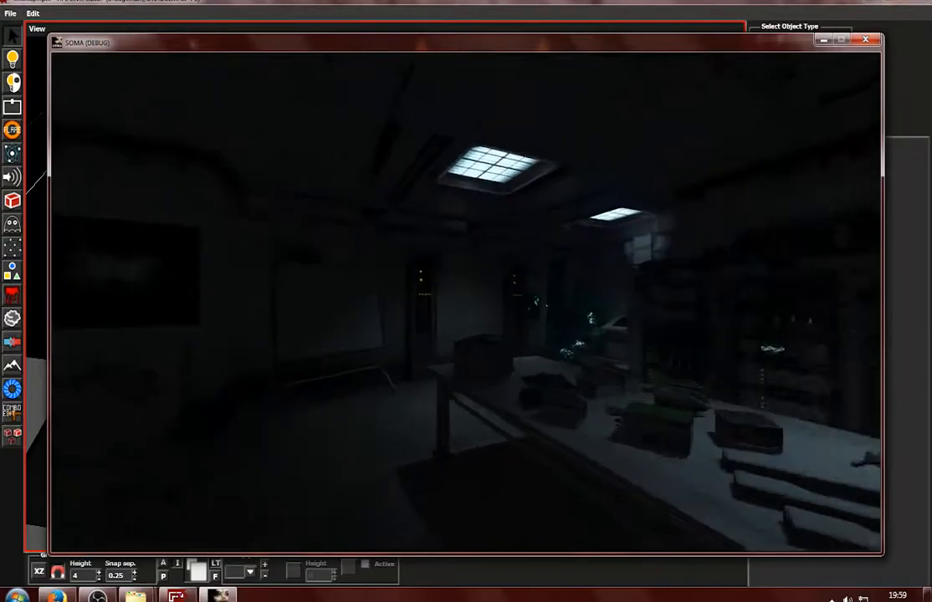
key(w)
key(w)
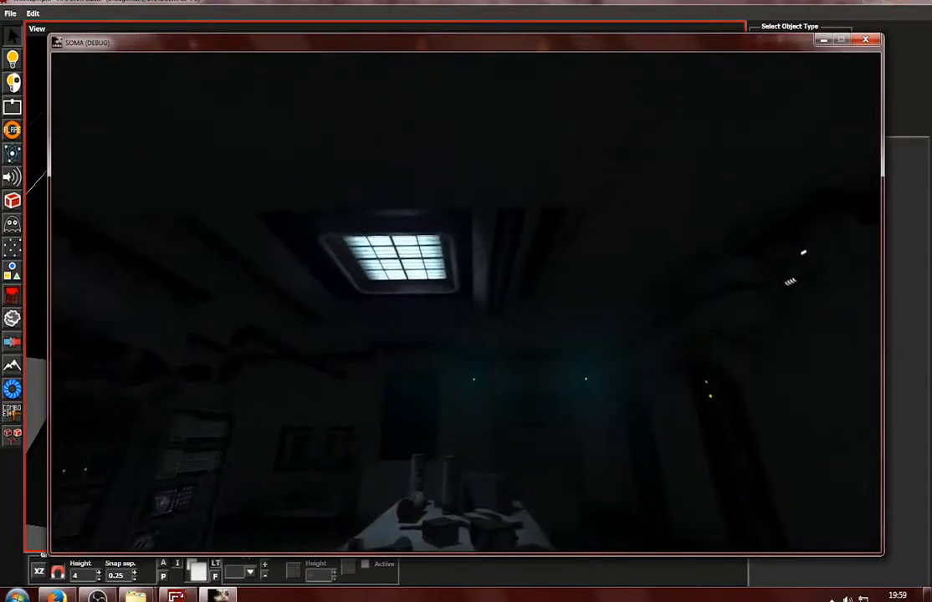
key(Escape)
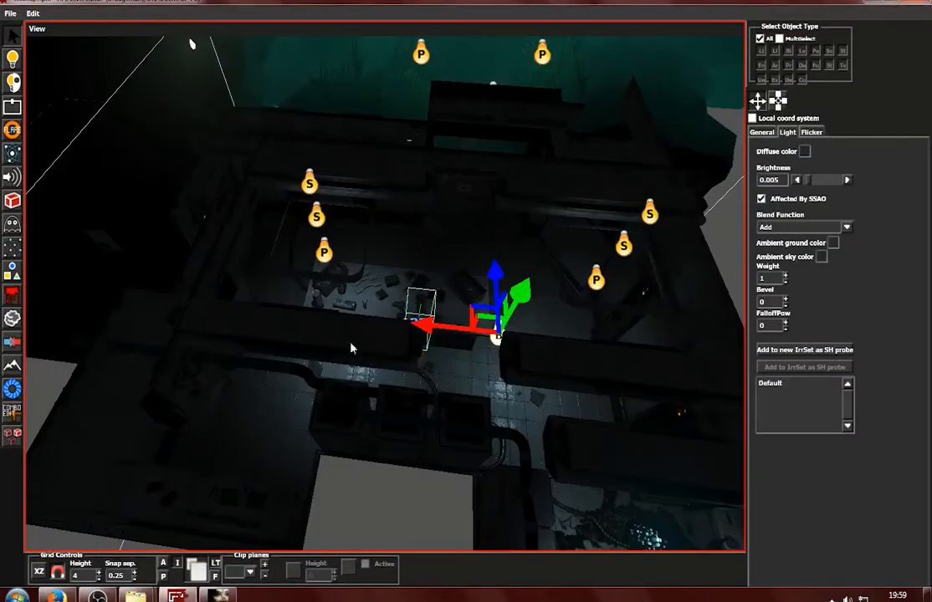
Select the point light under a ceiling lamp and set its radius to 2.5 and falloff power to 1.3
alt+middle_drag(495, 314, 343, 363)
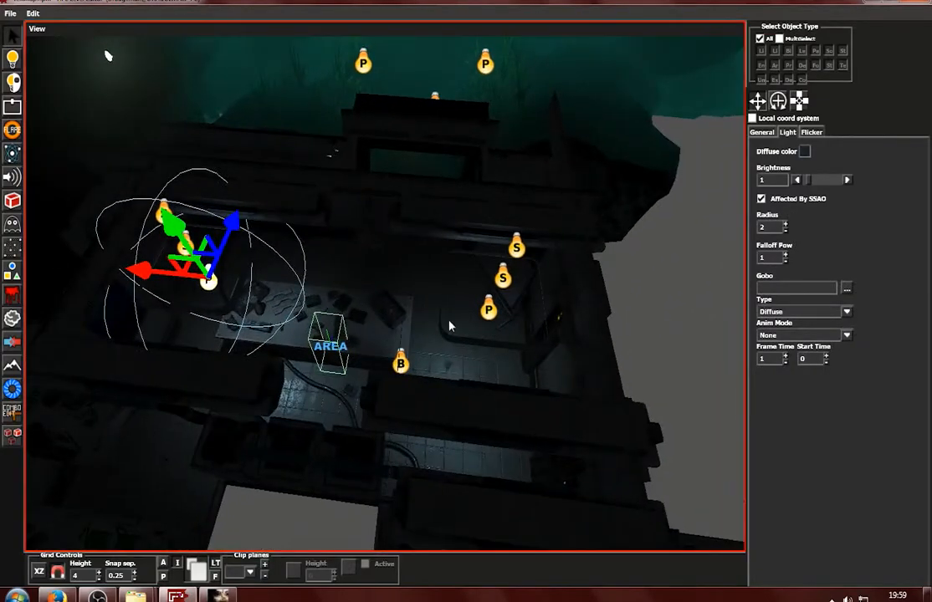
click(464, 322)
alt+right_drag(463, 322, 285, 334)
alt+drag(194, 381, 493, 289)
click(432, 384)
key(f)
alt+drag(162, 422, 431, 276)
scroll(314, 330, down, 2)
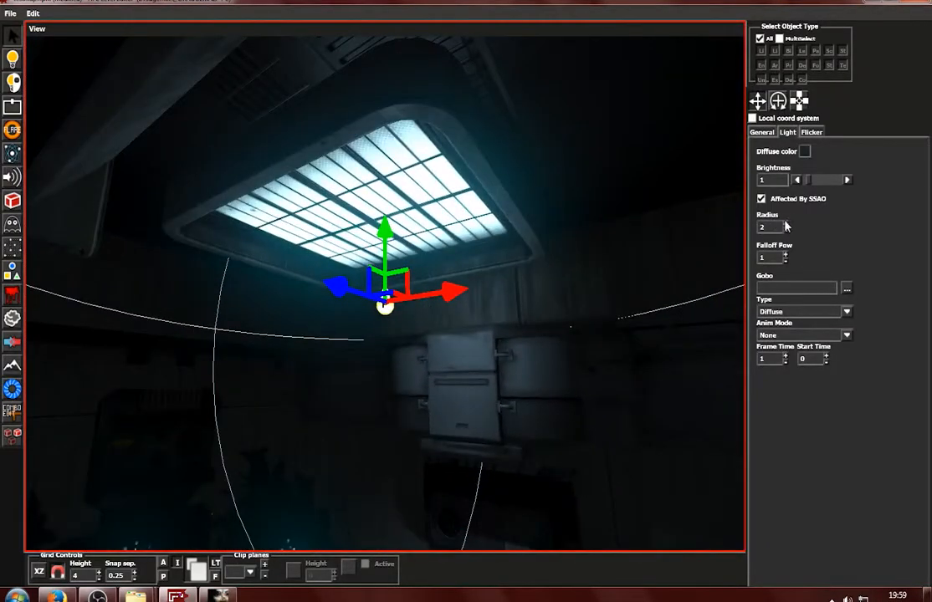
click(786, 224)
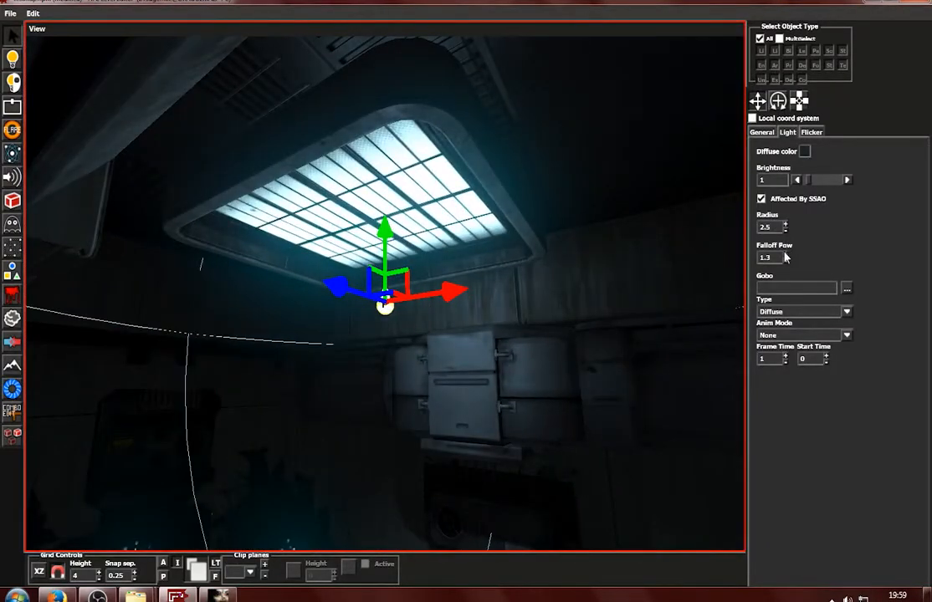
Walk through the lab in the running game to examine the lighting around the lamps, table and window
scroll(594, 323, down, 3)
alt+drag(416, 333, 355, 382)
scroll(401, 307, down, 2)
key(t)
scroll(411, 343, down, 2)
middle_drag(412, 343, 289, 306)
key(t)
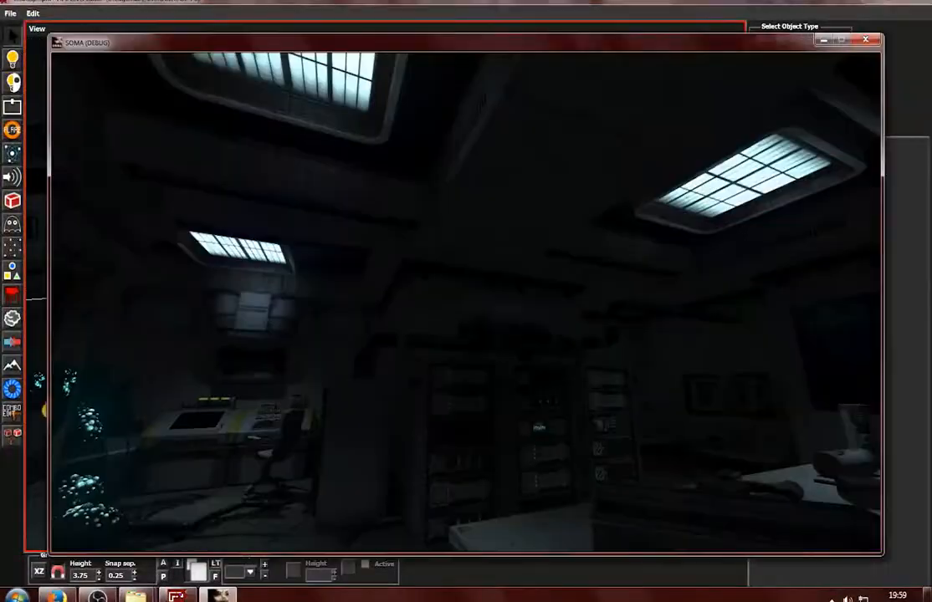
key(w)
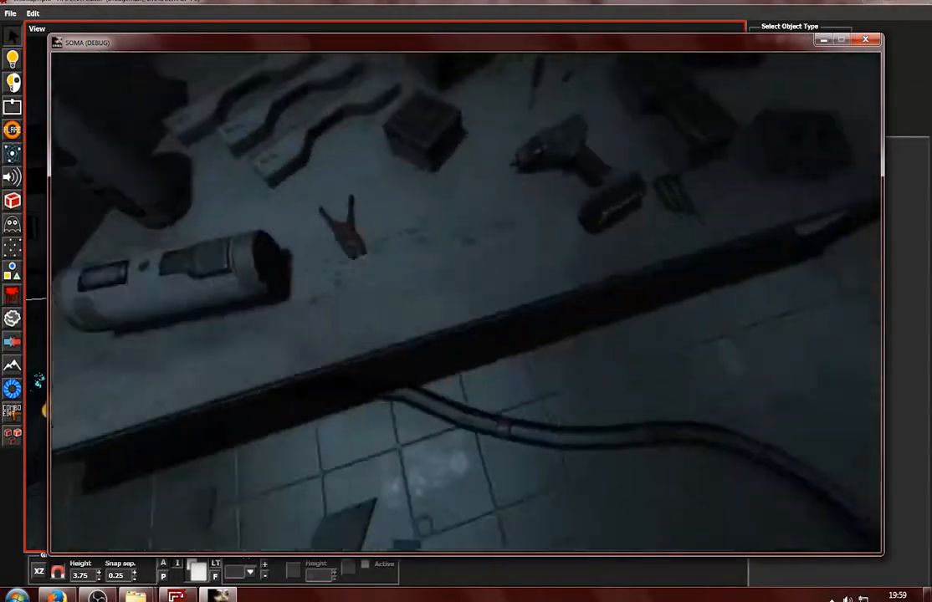
key(w)
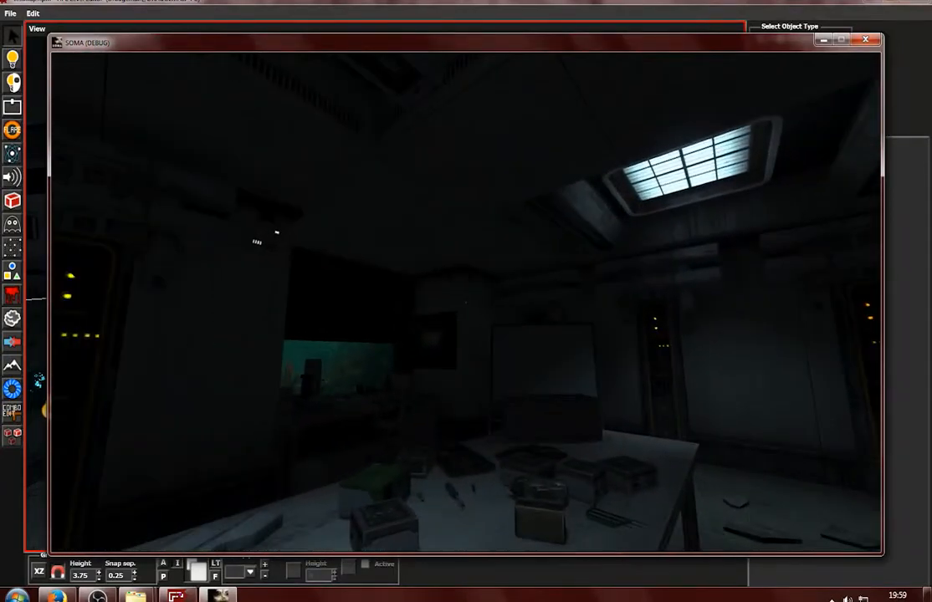
key(w)
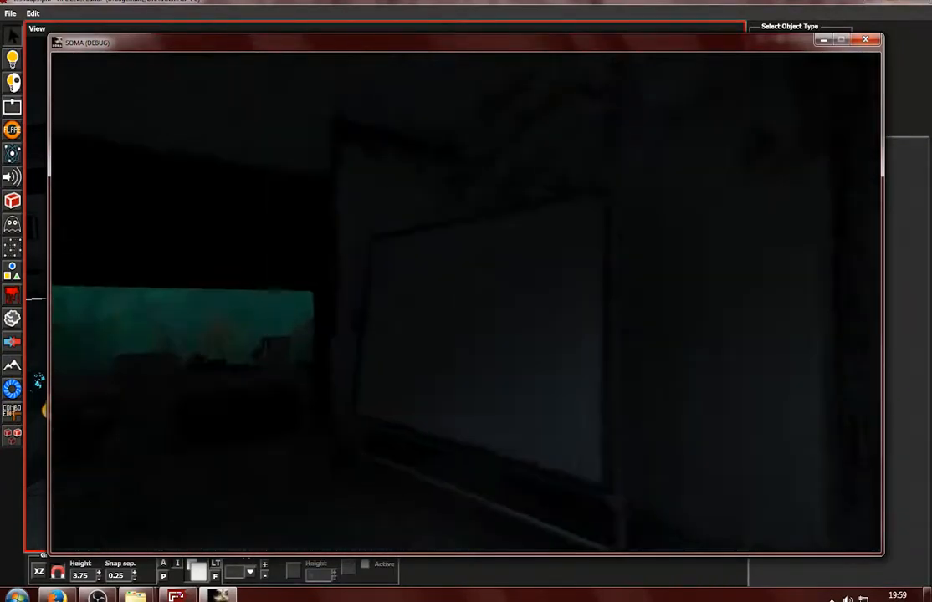
Compare the lab lighting in the running game with the level editor and check the settings of the room's box light
key(w)
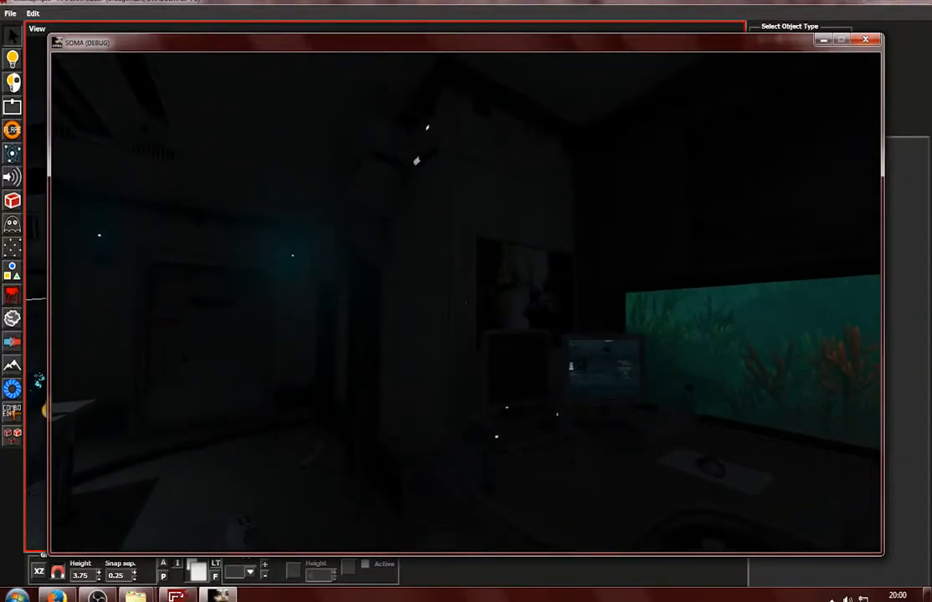
key(alt+Tab)
alt+drag(345, 382, 465, 238)
click(459, 221)
alt+drag(393, 240, 584, 336)
key(alt+Tab)
key(alt+Tab)
click(499, 300)
scroll(499, 300, down, 3)
click(438, 423)
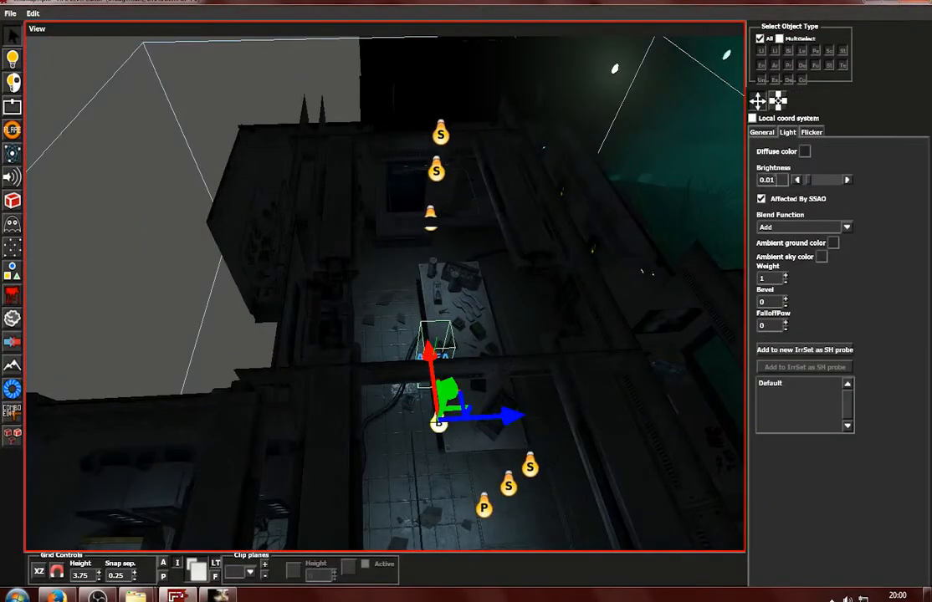
click(219, 594)
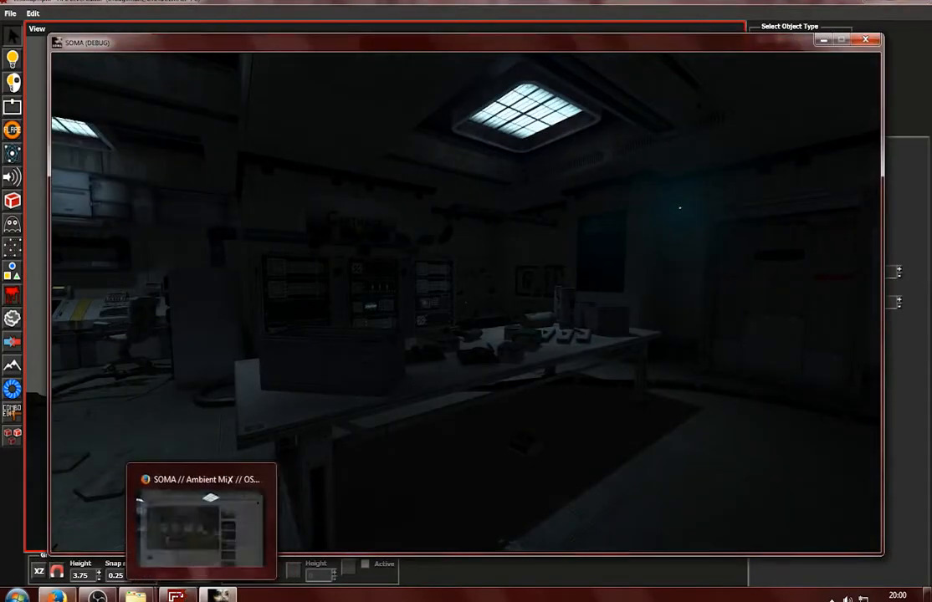
key(alt+Tab)
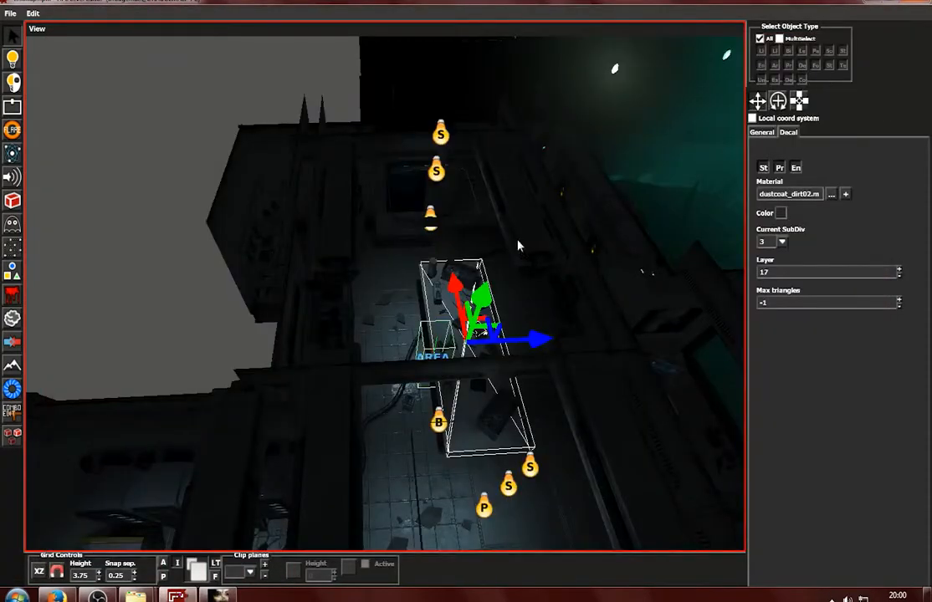
Examine the layout of the lab rooms and their lights from above
scroll(195, 183, down, 3)
click(196, 183)
scroll(222, 260, down, 2)
alt+drag(223, 260, 360, 266)
scroll(434, 304, up, 1)
scroll(433, 305, up, 1)
scroll(360, 266, up, 2)
click(386, 236)
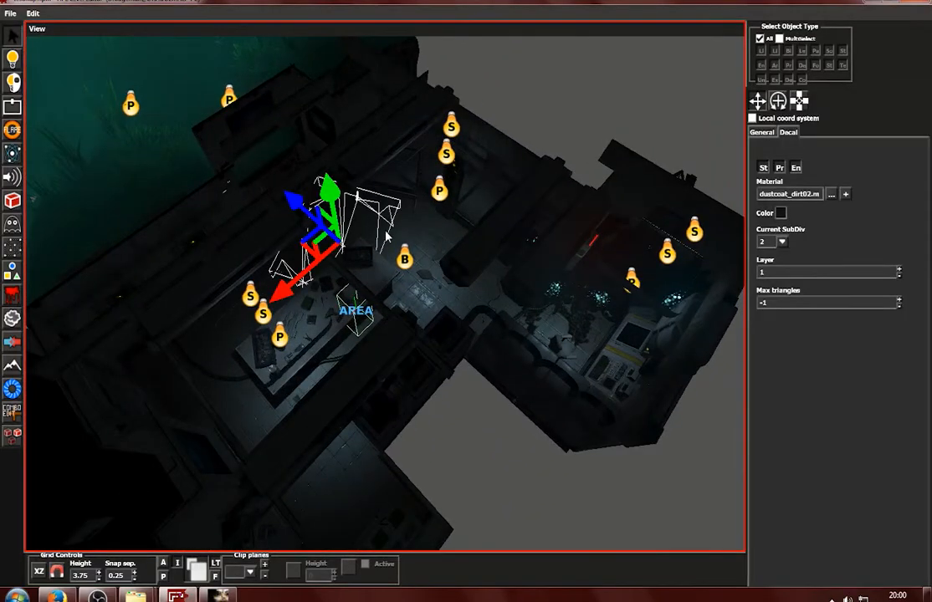
key(f)
scroll(384, 245, down, 2)
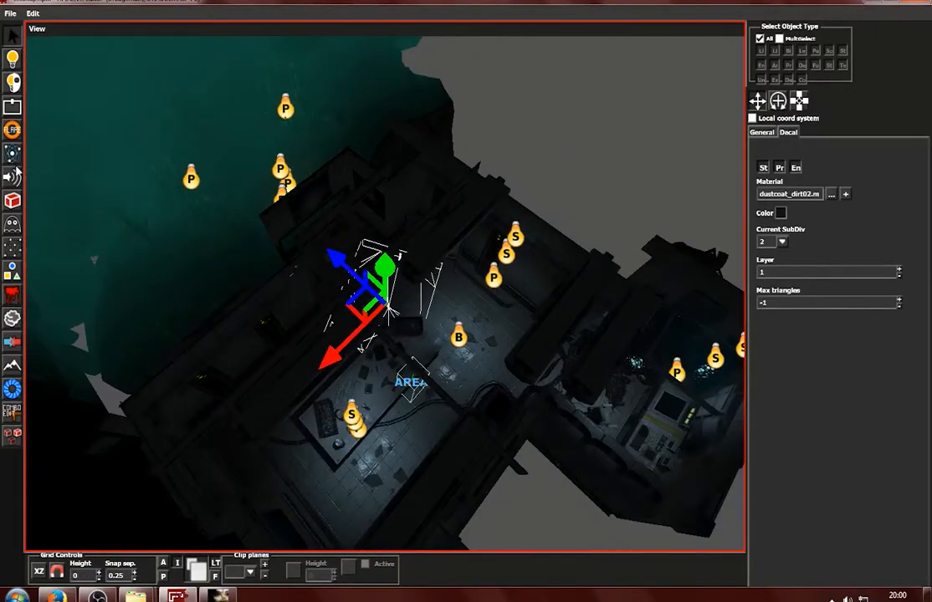
Create a fog area in the top view that encloses all the lab rooms
click(13, 319)
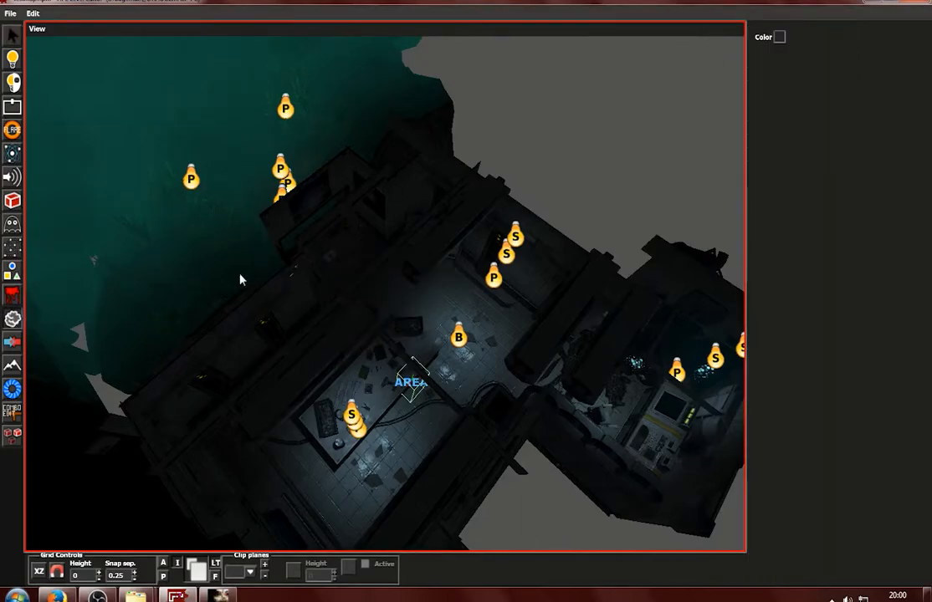
scroll(217, 288, down, 2)
alt+drag(326, 333, 514, 373)
key(space)
key(space)
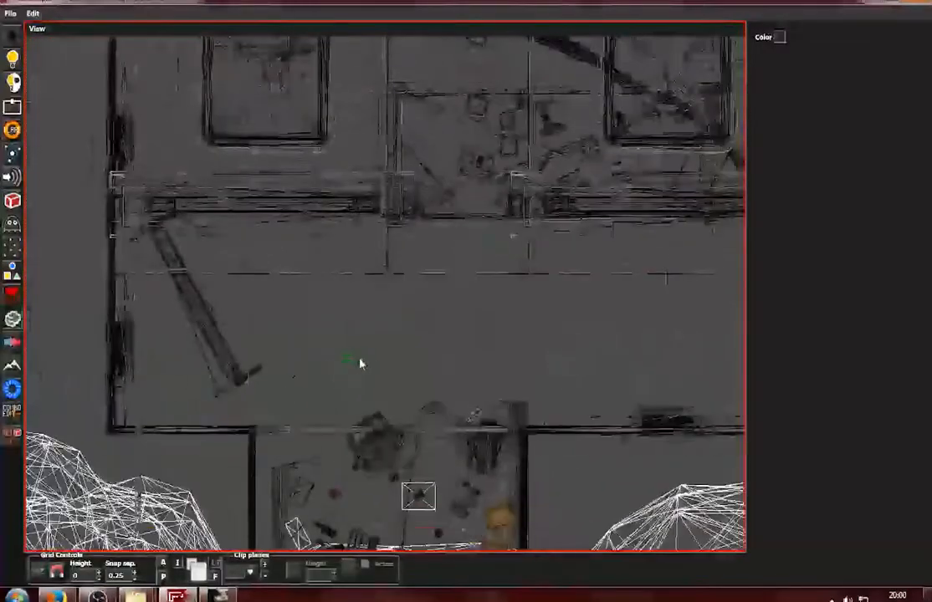
scroll(397, 347, down, 5)
alt+middle_drag(519, 356, 504, 405)
alt+middle_drag(559, 304, 531, 335)
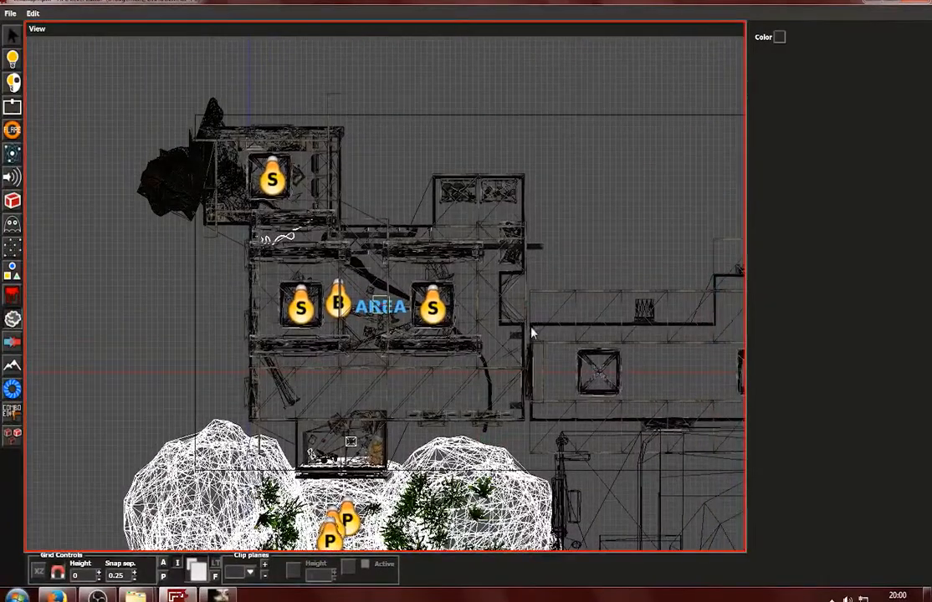
key(space)
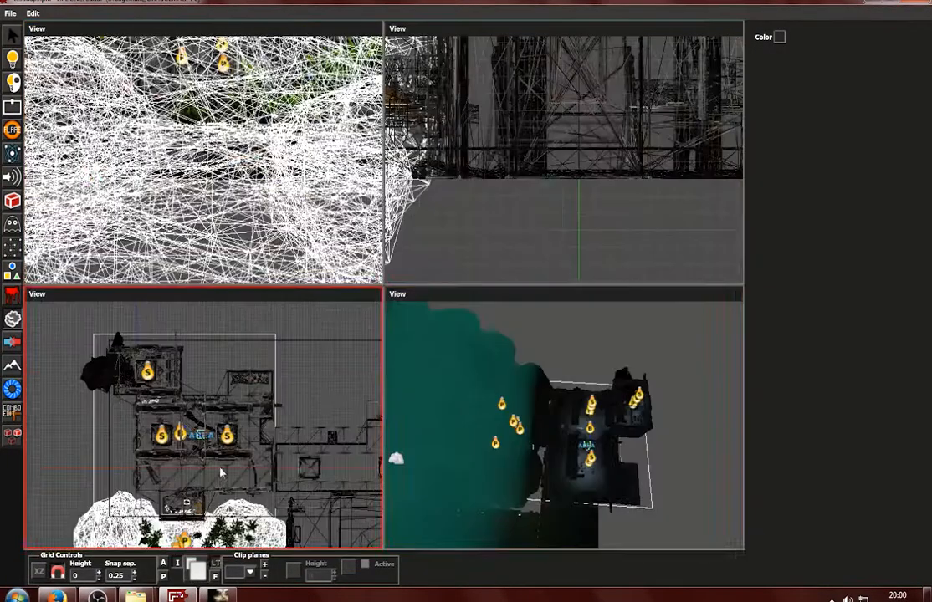
key(space)
Select the new fog area and give it a light blue colour with hue 203 and saturation 30
click(464, 251)
key(1)
click(463, 251)
alt+drag(464, 251, 688, 183)
click(780, 151)
click(301, 276)
click(385, 405)
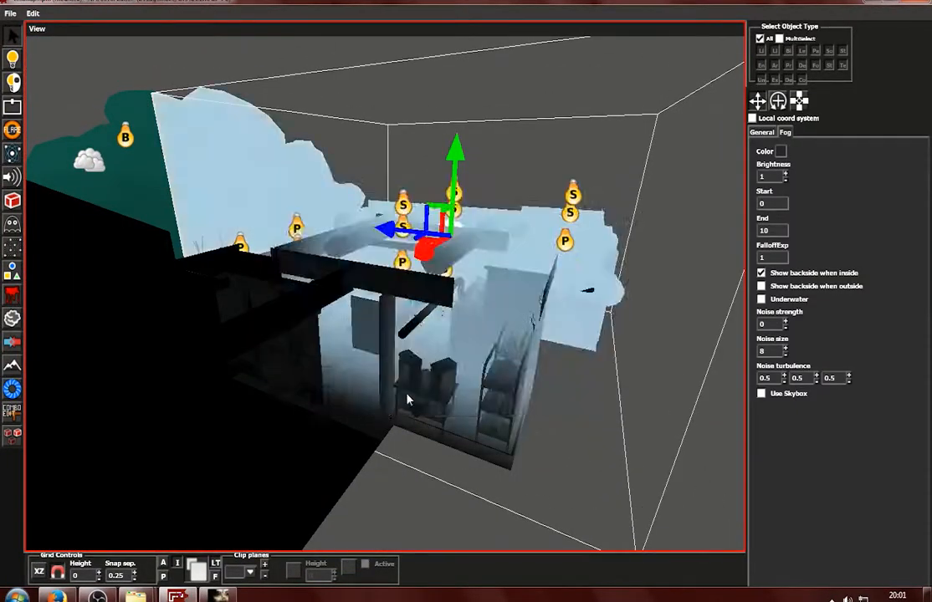
Set the fog area's end distance to 50 and its brightness to 0.2
scroll(387, 406, up, 6)
key(Return)
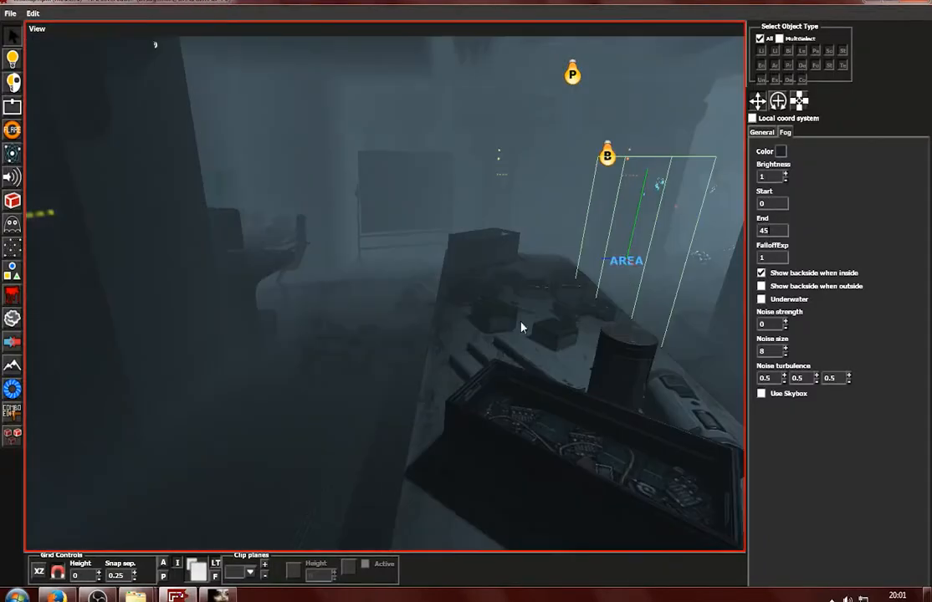
text(2)
key(Return)
alt+drag(485, 293, 432, 359)
Darken the fog area's colour to hex 455763FF
click(780, 152)
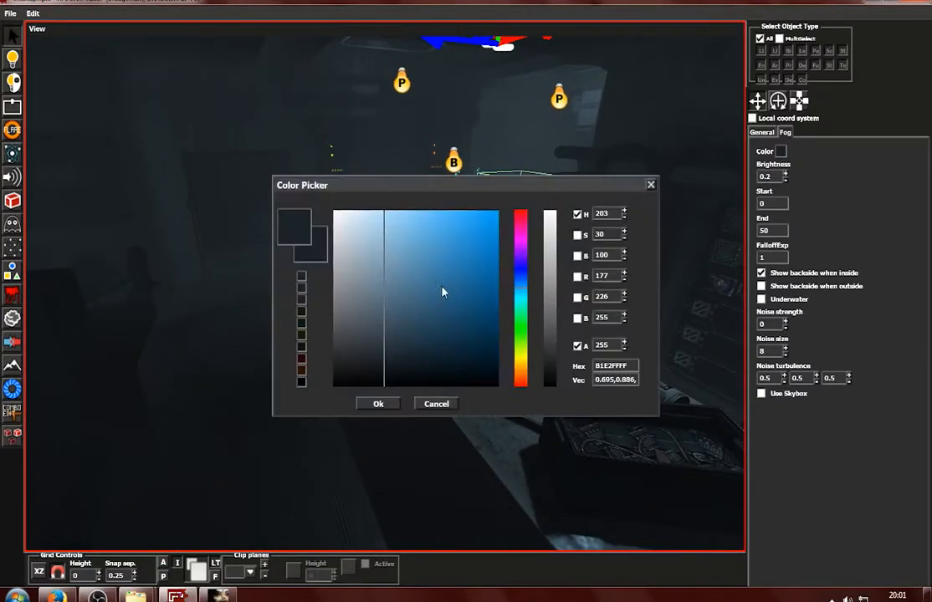
click(378, 404)
alt+drag(383, 409, 358, 360)
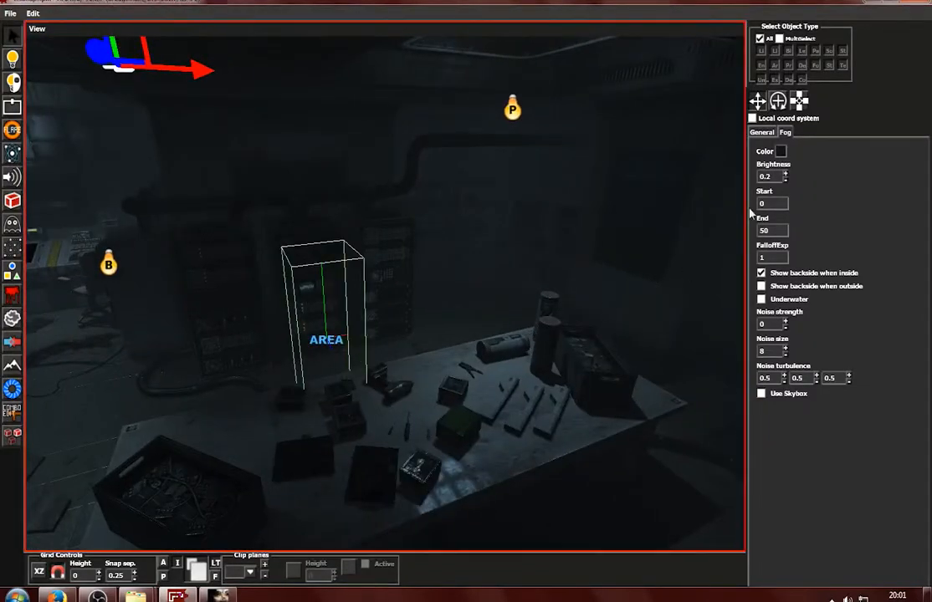
click(779, 153)
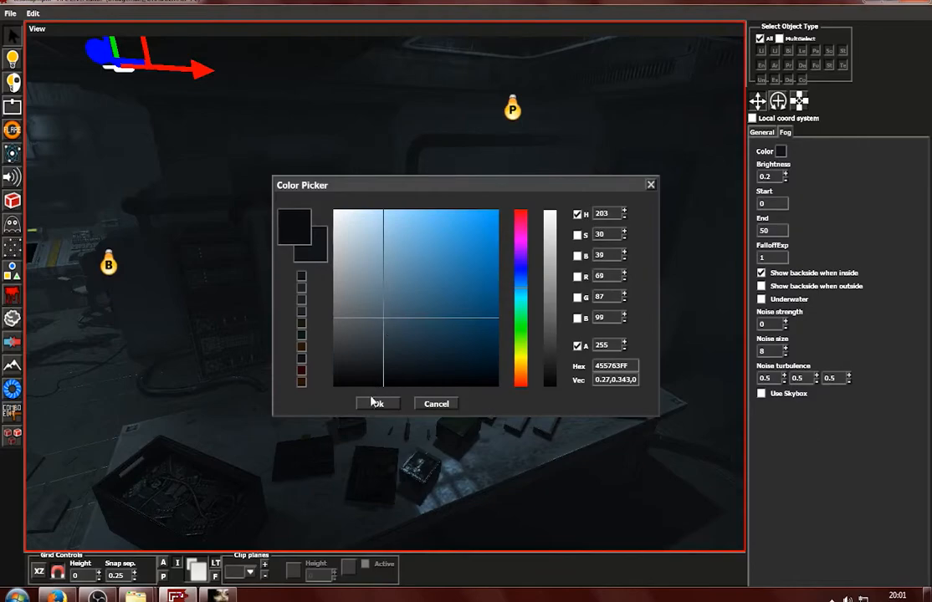
click(378, 403)
alt+drag(378, 401, 307, 463)
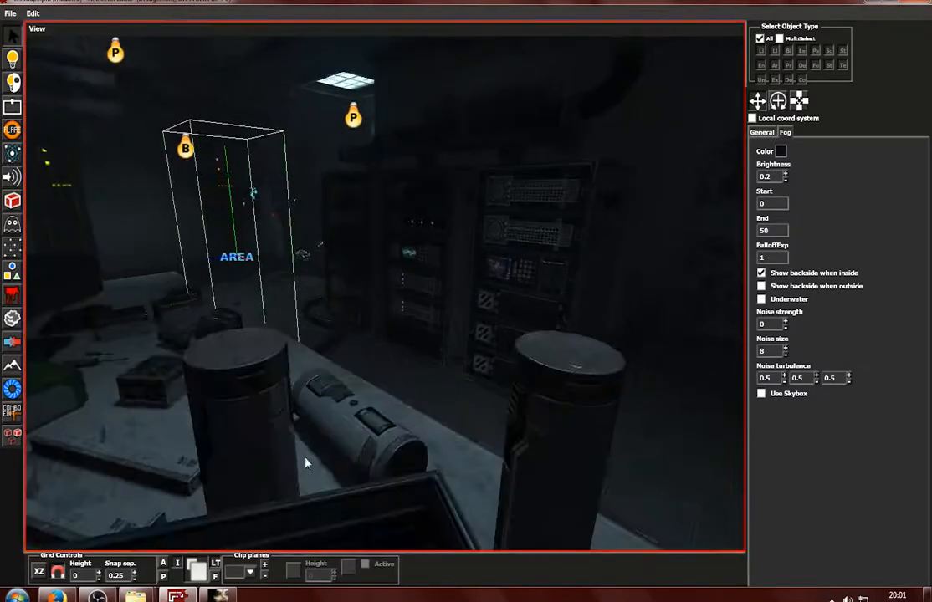
Walk through the lab in the running game to examine the fog around the lamps, control console and table, and return to the level editor
key(alt+Tab)
key(Escape)
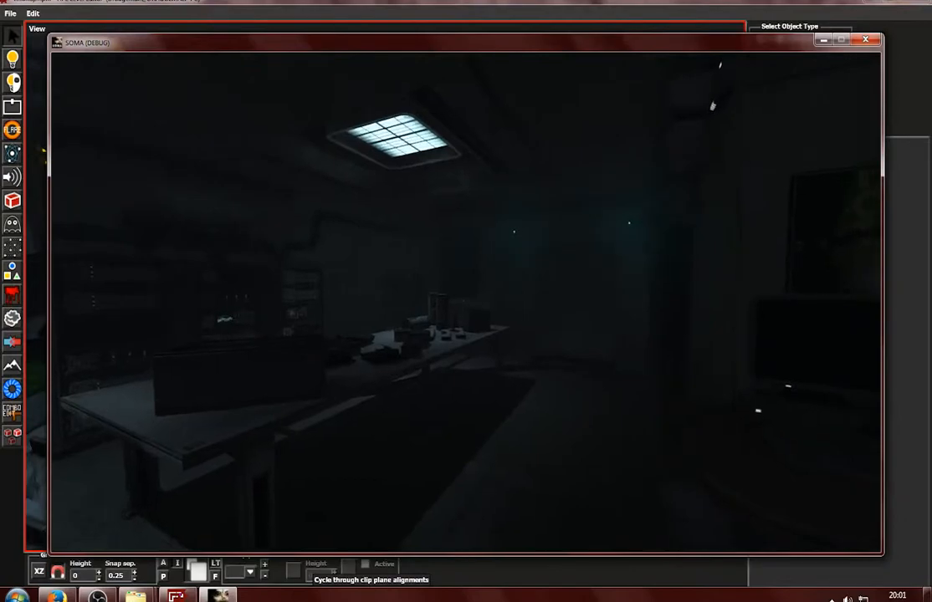
key(Escape)
key(alt+Tab)
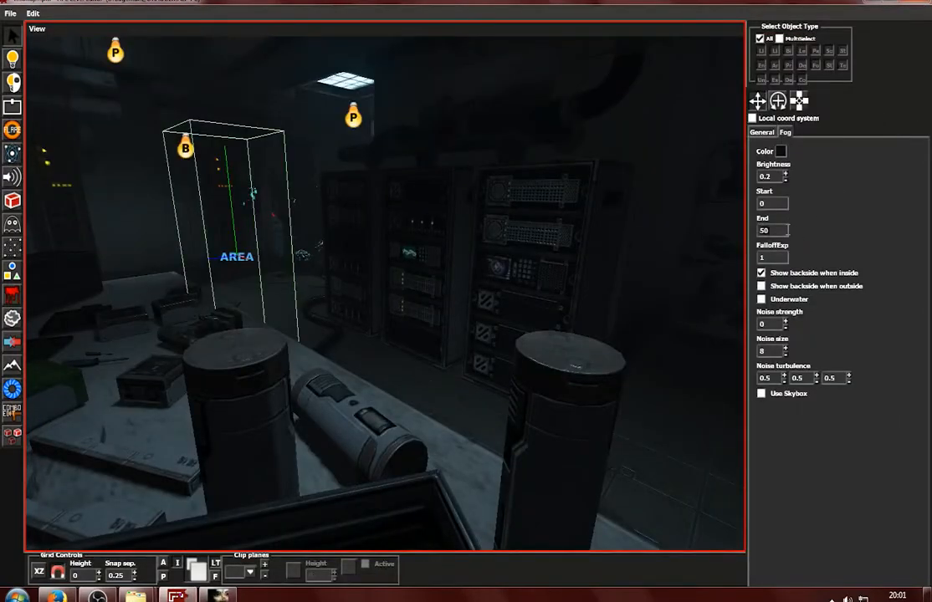
click(493, 263)
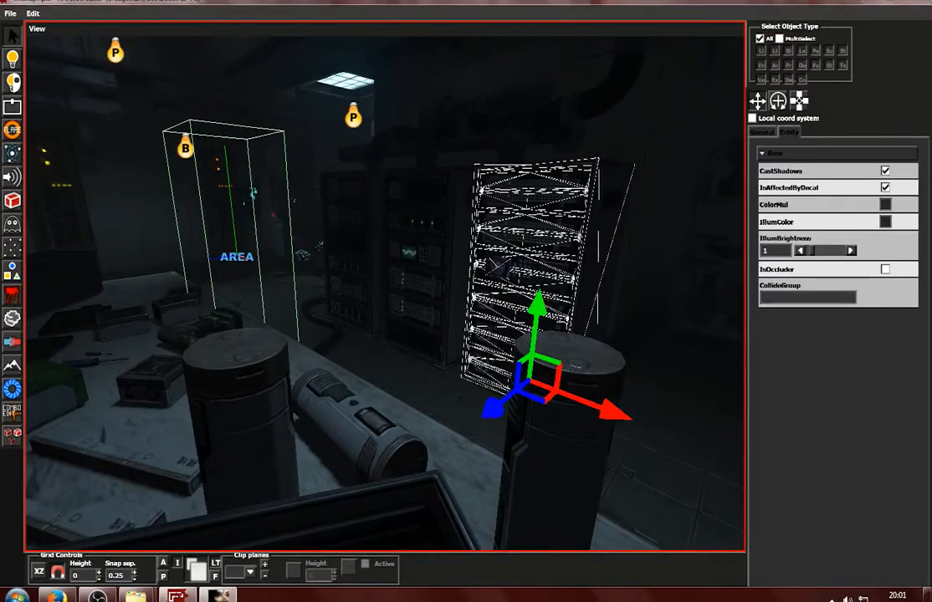
key(alt+Tab)
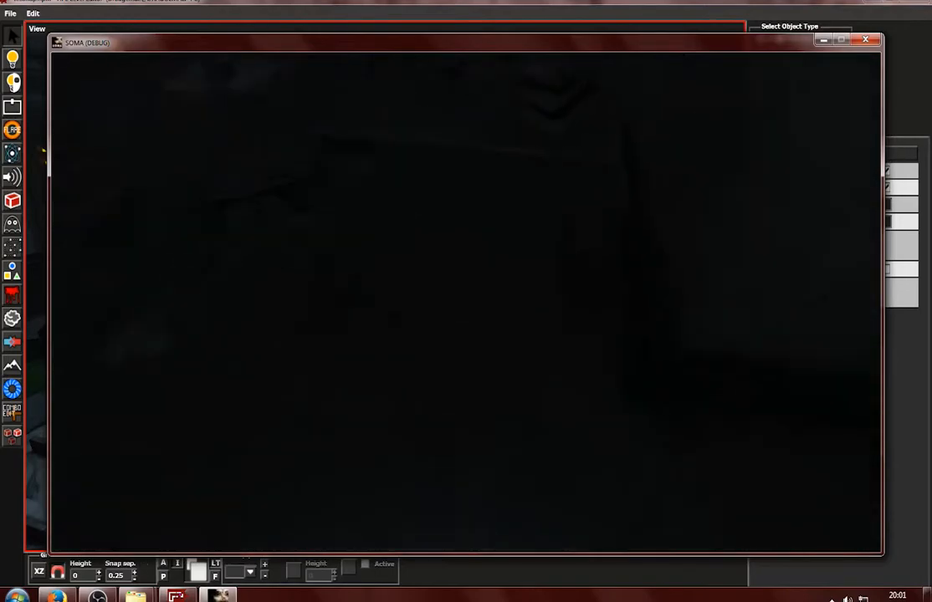
key(w)
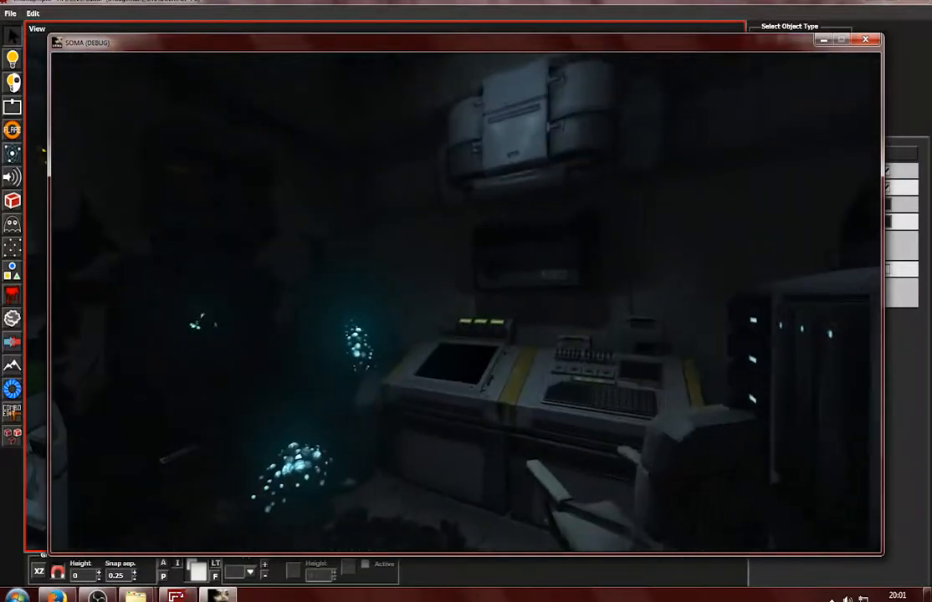
key(w)
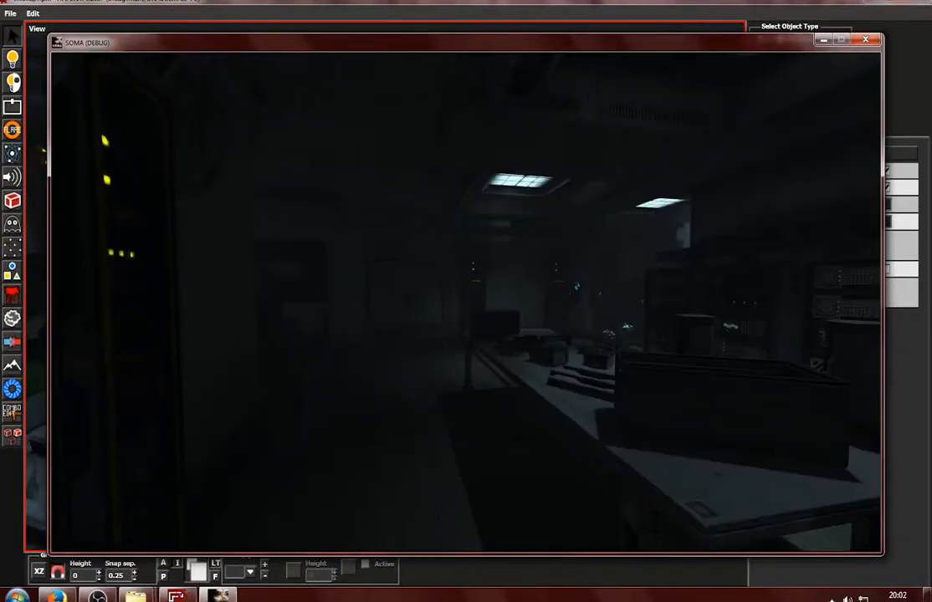
key(Escape)
key(alt+Tab)
Place a point light on the glowing growth at the floor near the control console
scroll(419, 341, down, 3)
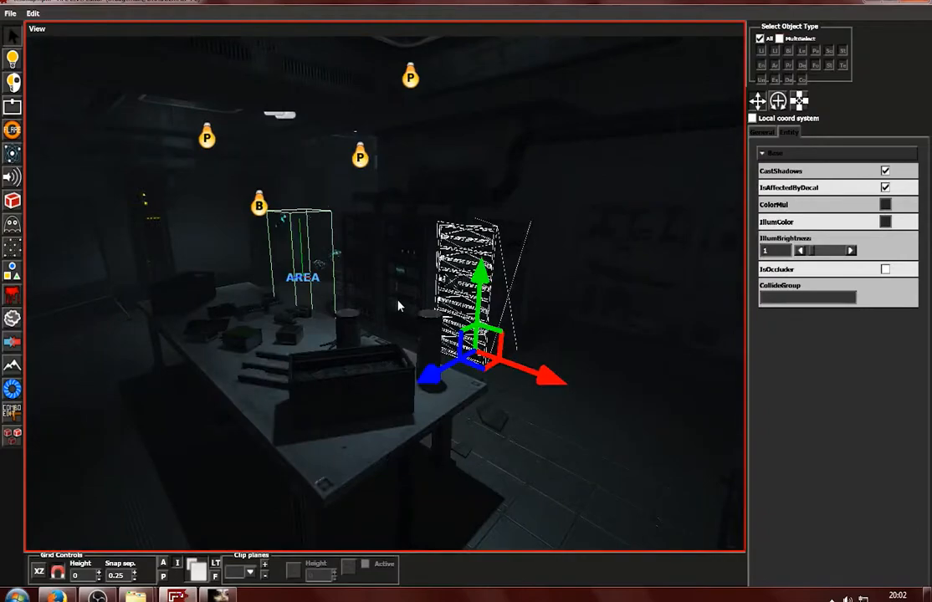
scroll(397, 306, up, 3)
alt+drag(217, 264, 256, 264)
scroll(298, 288, up, 3)
click(340, 302)
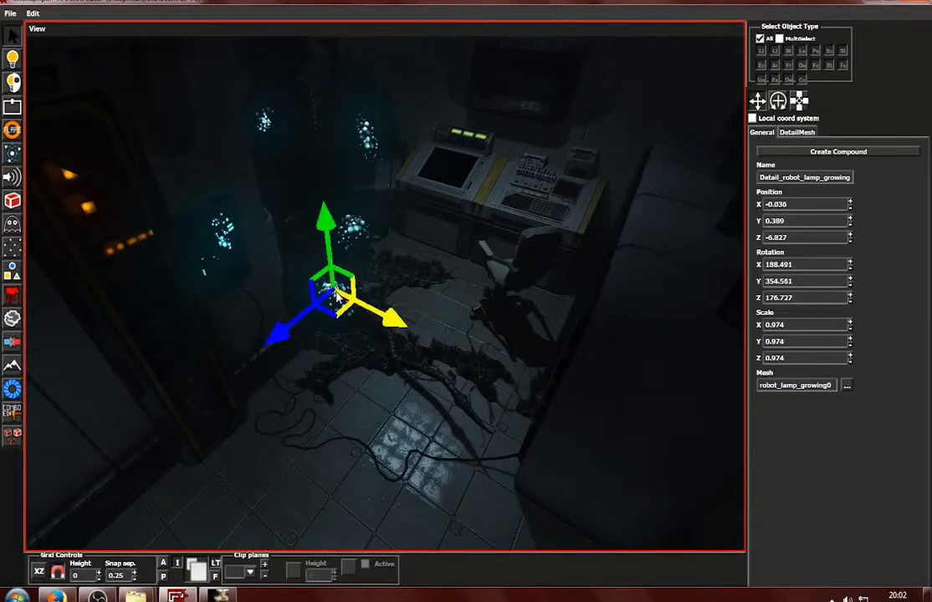
key(f)
scroll(517, 455, down, 2)
click(517, 455)
click(594, 310)
scroll(594, 310, down, 1)
alt+drag(593, 310, 496, 323)
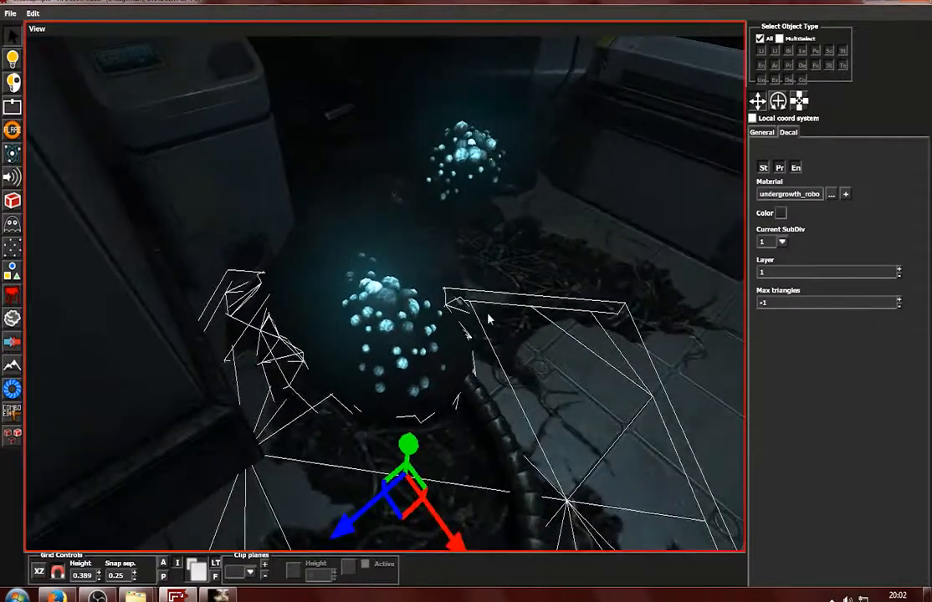
click(12, 81)
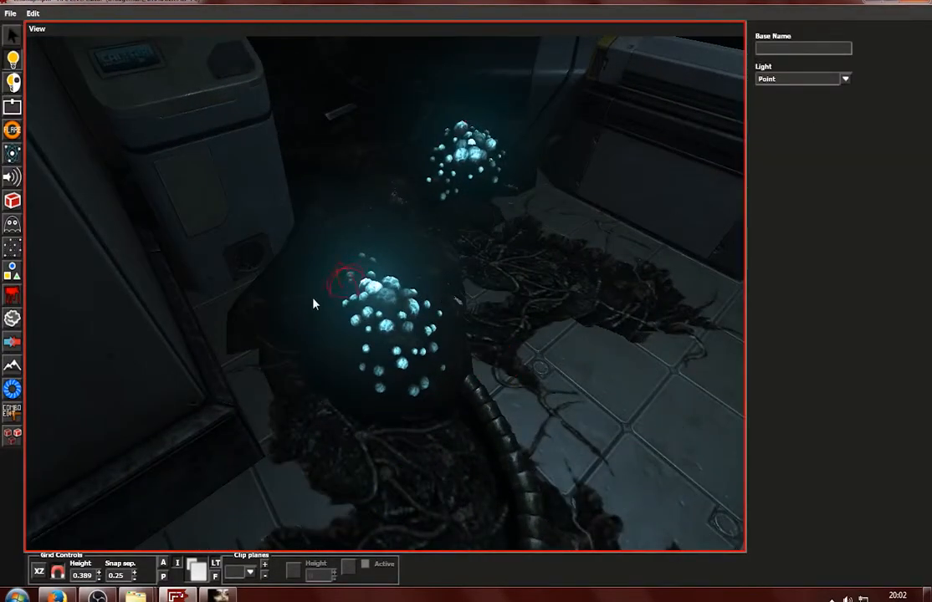
click(411, 355)
key(1)
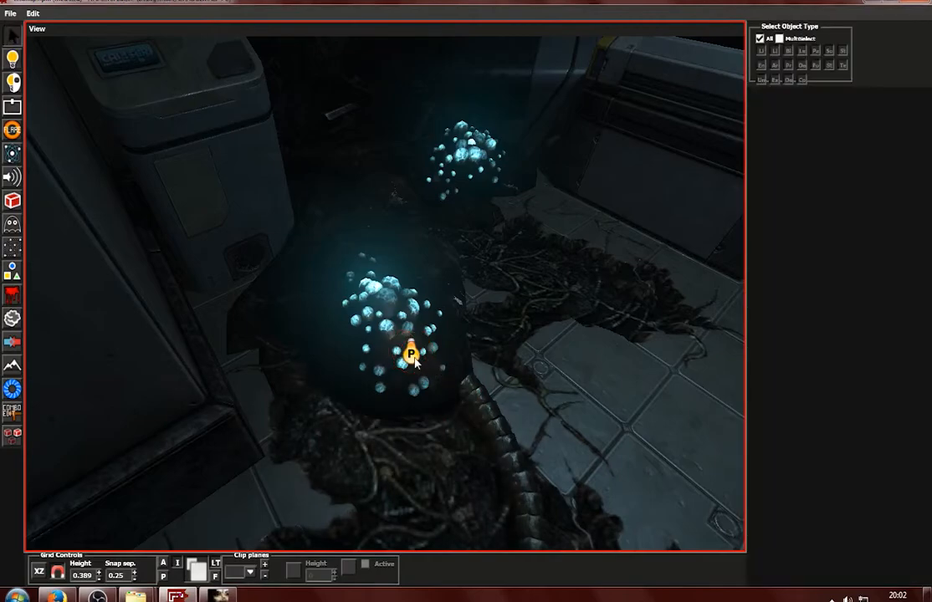
Raise the point light within the growth and set its brightness to 2.1, radius to 1.5 and diffuse colour to cyan with hue 184, saturation 50
click(413, 361)
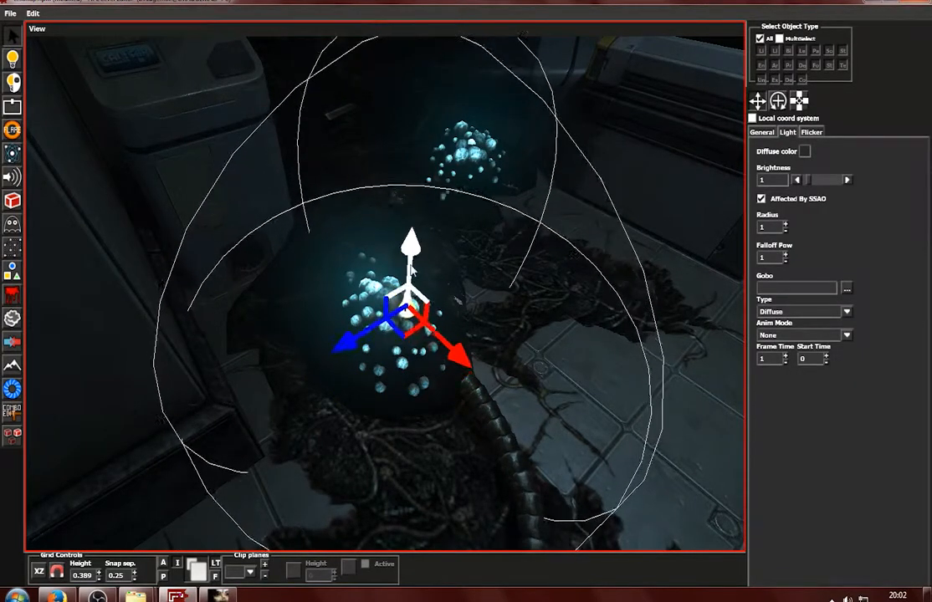
scroll(540, 336, down, 2)
alt+drag(551, 354, 722, 254)
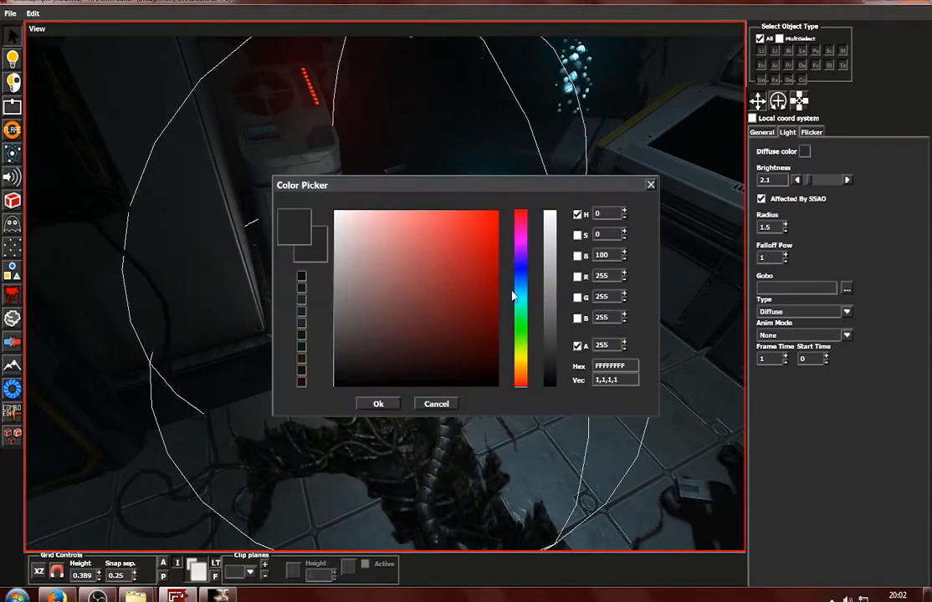
click(376, 401)
Copy the cyan point light to two more glowing growths and set the wall copy's diffuse colour alpha to 0
alt+drag(393, 438, 464, 402)
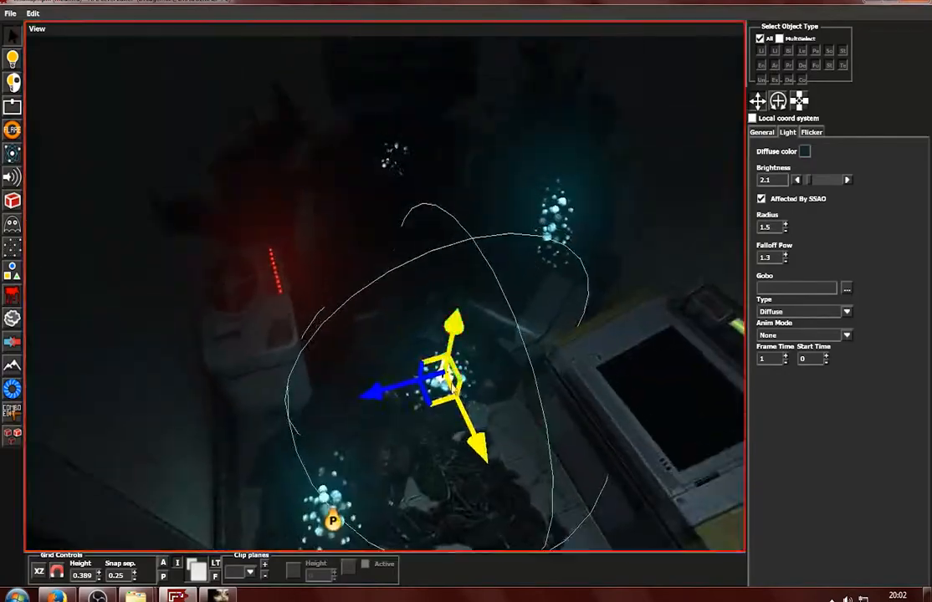
click(804, 154)
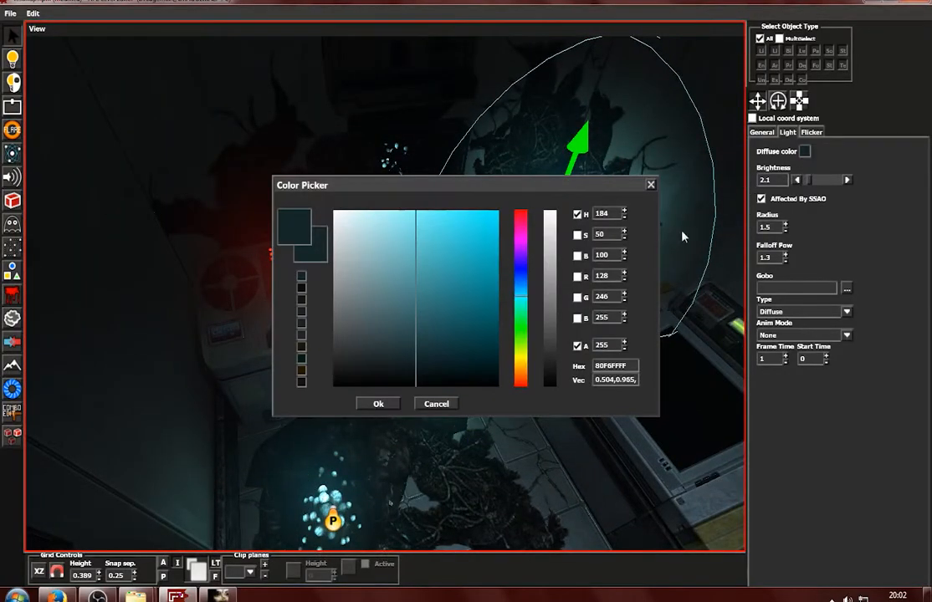
drag(580, 188, 341, 171)
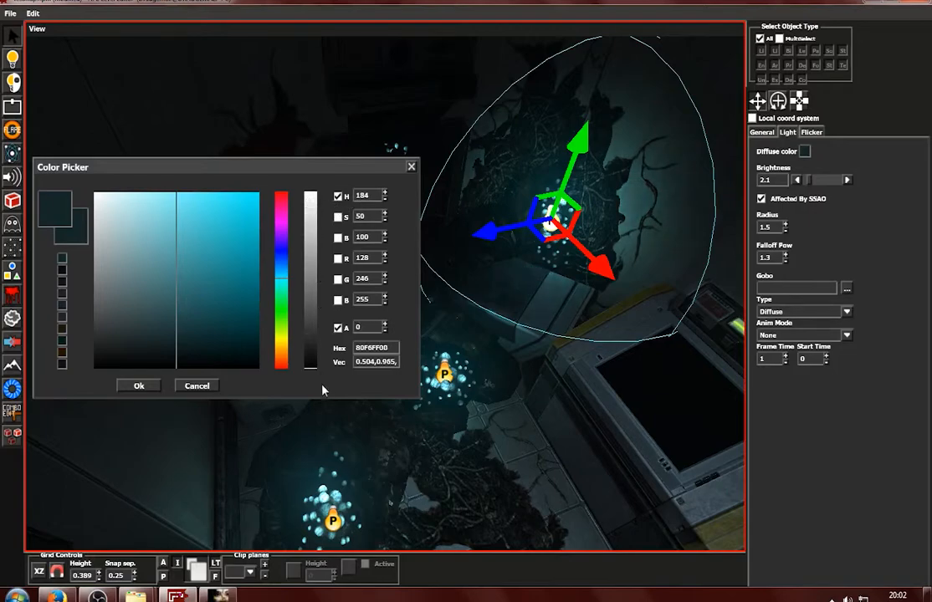
click(146, 386)
Lower the diffuse colour alpha of the point lights at the two floor growths as well
alt+drag(407, 498, 397, 405)
click(378, 432)
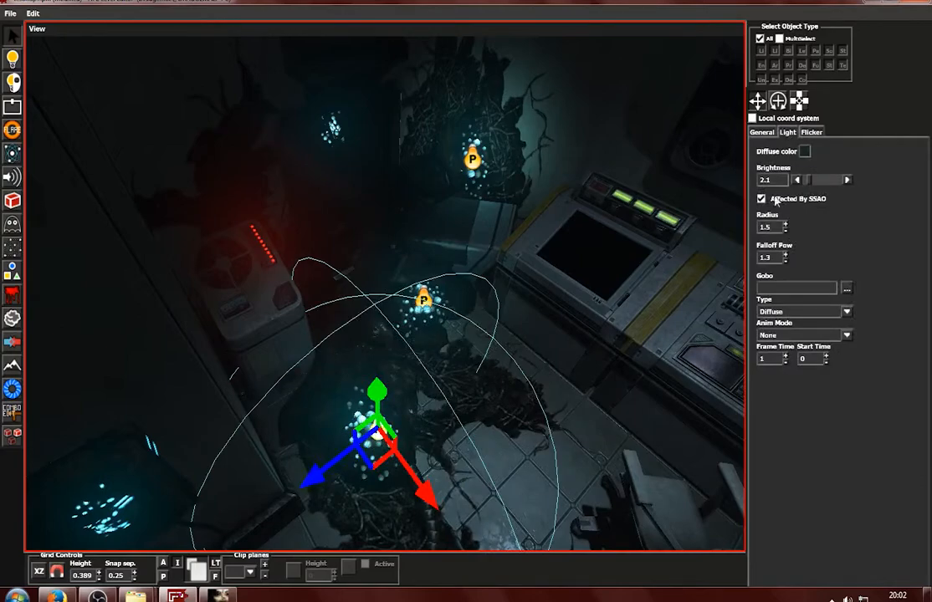
click(805, 152)
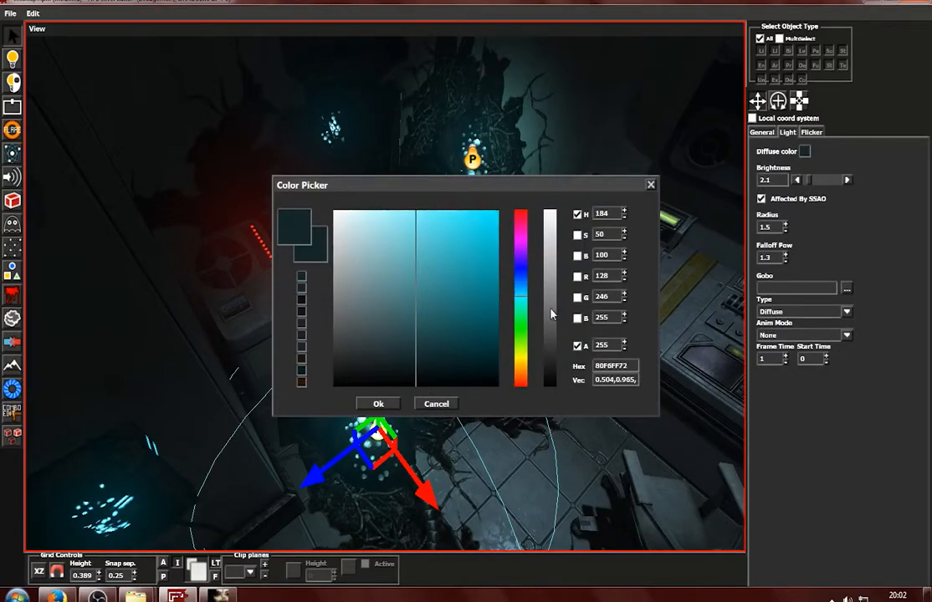
click(378, 403)
click(422, 305)
alt+drag(422, 305, 535, 310)
click(804, 151)
click(378, 403)
alt+drag(501, 276, 528, 224)
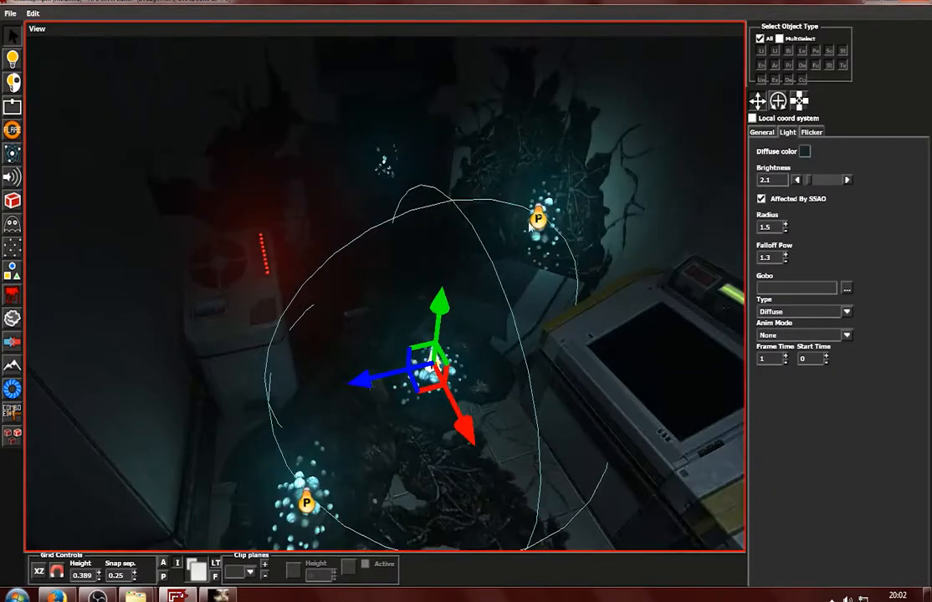
Copy the cyan point light from the floor growth to the glowing growth in the dark recess at the back wall
key(ctrl+d)
drag(439, 309, 423, 202)
key(f)
drag(389, 316, 318, 307)
scroll(326, 310, down, 5)
click(553, 466)
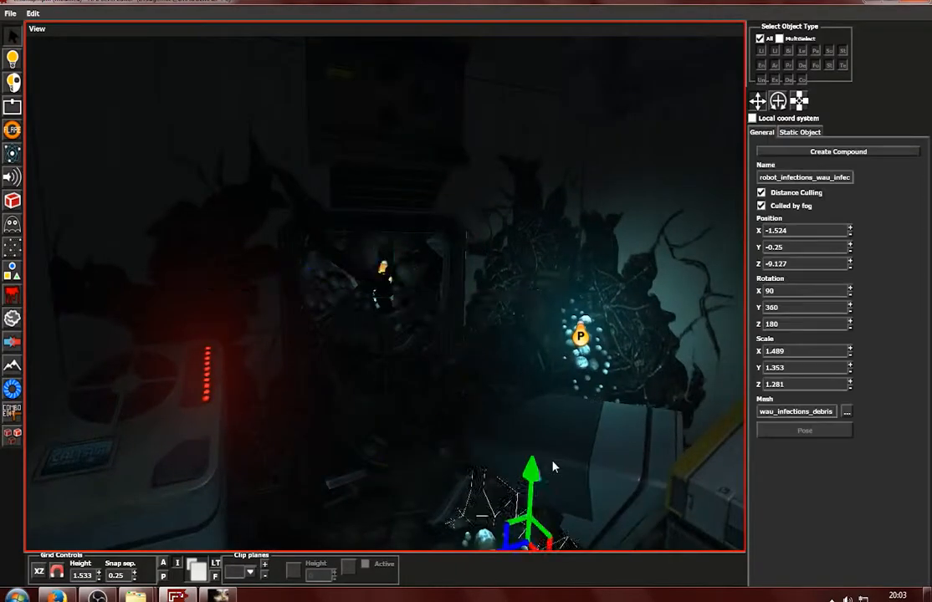
Copy the wall growth's point light to the remaining growth near the yellow-framed door and adjust its position, radius, brightness and diffuse colour
click(580, 336)
scroll(432, 347, down, 4)
key(ctrl+d)
alt+drag(432, 347, 385, 410)
drag(451, 393, 387, 335)
scroll(387, 335, up, 4)
drag(386, 224, 435, 92)
alt+drag(468, 276, 434, 251)
click(784, 230)
click(796, 180)
drag(335, 250, 326, 255)
click(804, 151)
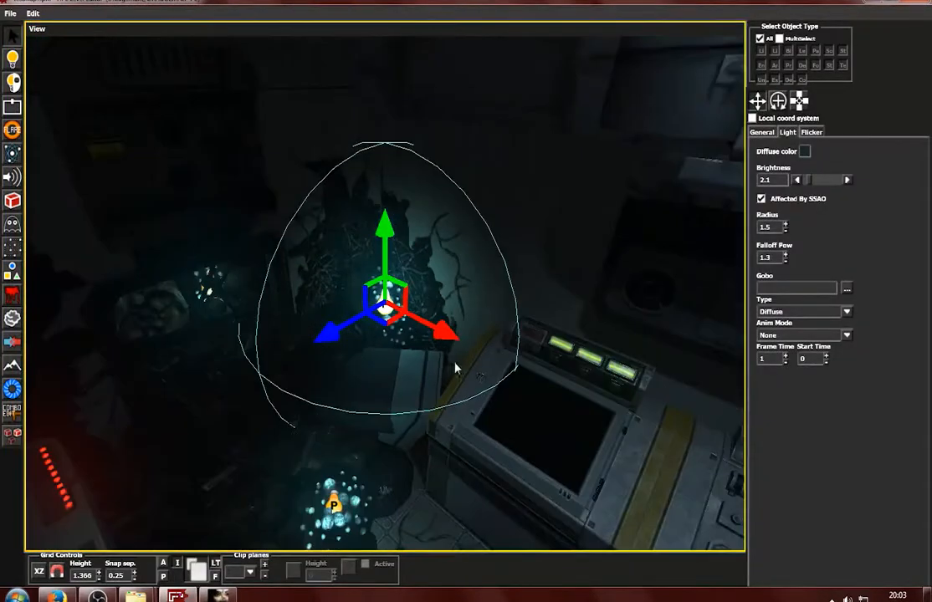
Place a copy of the wall growth's light over the console screen and set its radius to 1 and its diffuse colour to green
alt+drag(455, 368, 460, 370)
drag(387, 339, 587, 443)
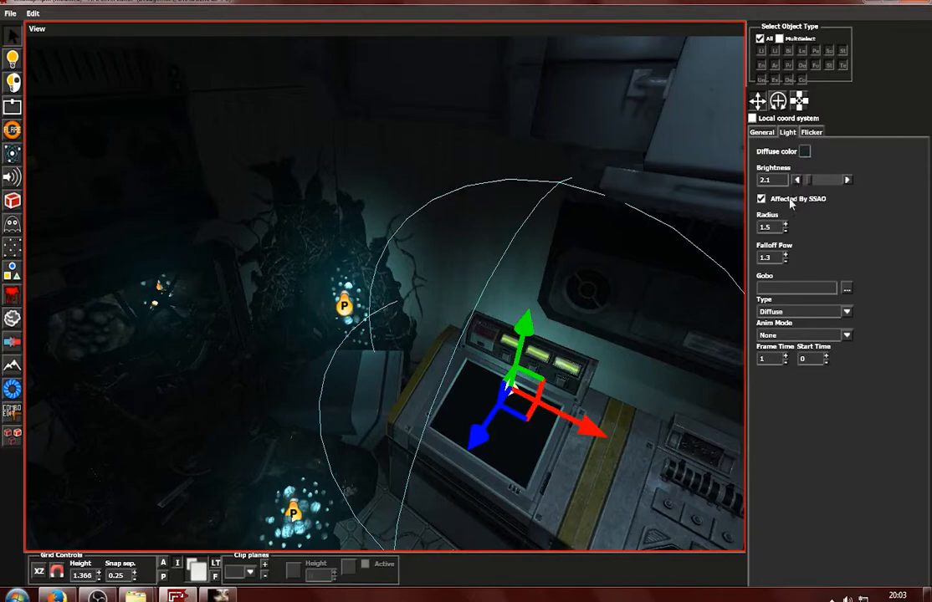
click(786, 231)
click(804, 152)
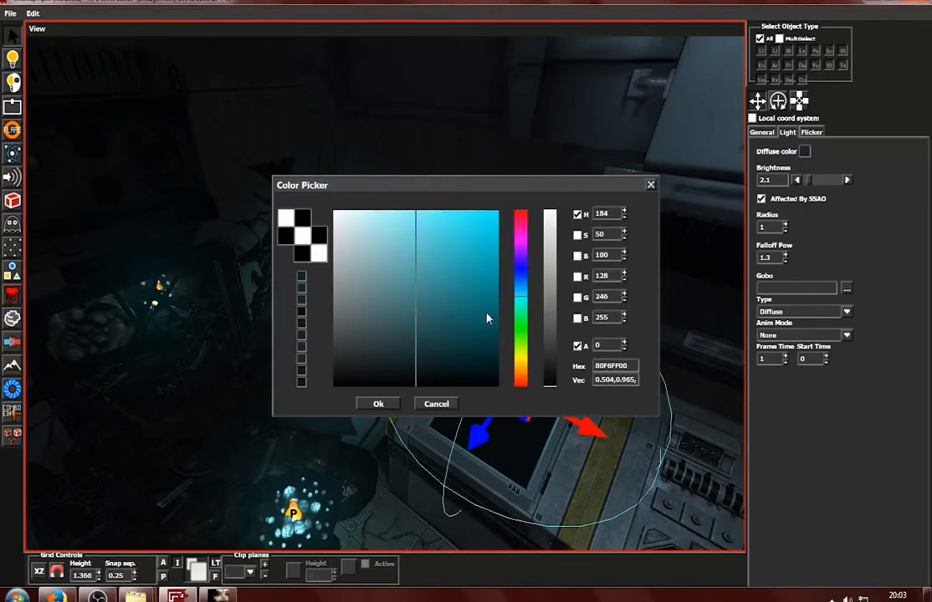
click(378, 403)
Position the green light in front of the console's lit display strip and set its radius to 0.75 and falloff power to 1.4
drag(516, 383, 524, 341)
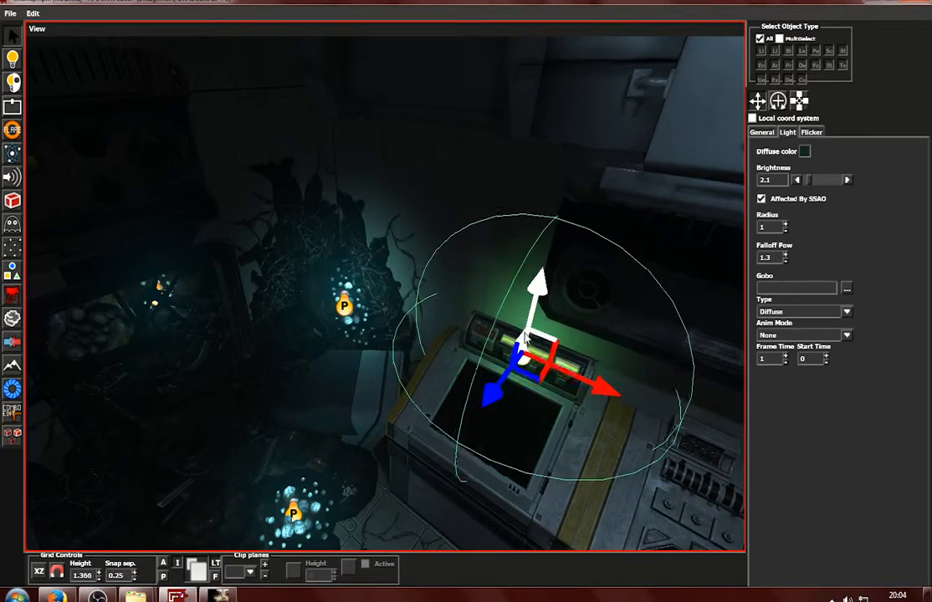
drag(506, 393, 488, 414)
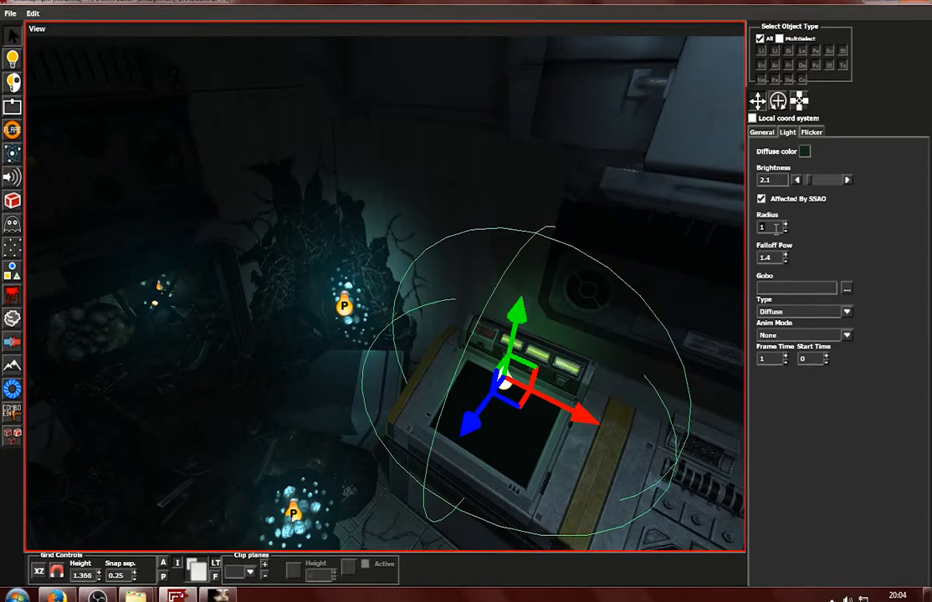
drag(499, 401, 491, 419)
alt+right_drag(491, 418, 559, 415)
alt+drag(560, 415, 467, 368)
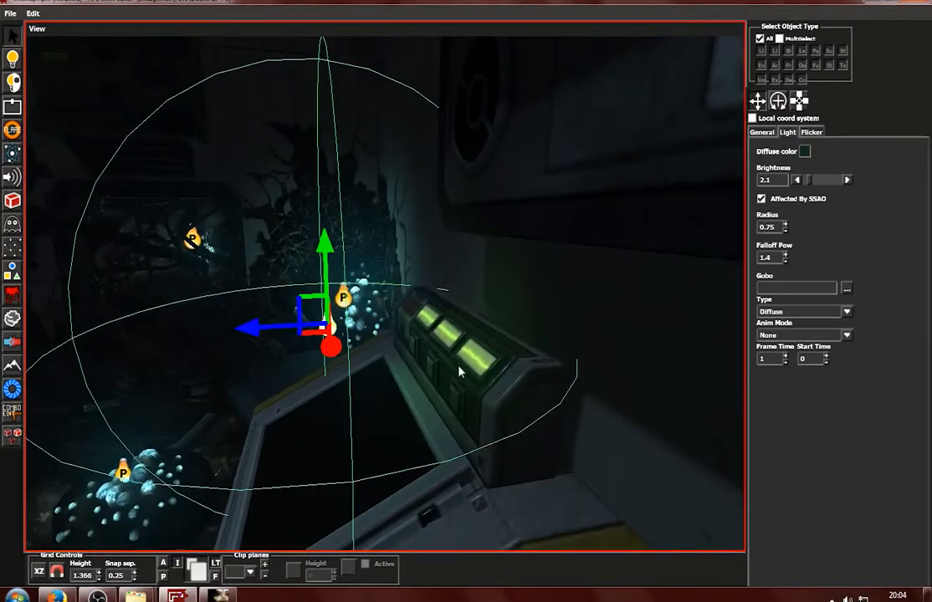
Copy the console light to the yellow-framed door with orange lamps, using brightness 1 and falloff power 1.2
click(382, 440)
alt+right_drag(343, 475, 212, 474)
alt+drag(212, 475, 415, 164)
click(553, 151)
drag(416, 164, 415, 114)
alt+right_drag(415, 114, 378, 305)
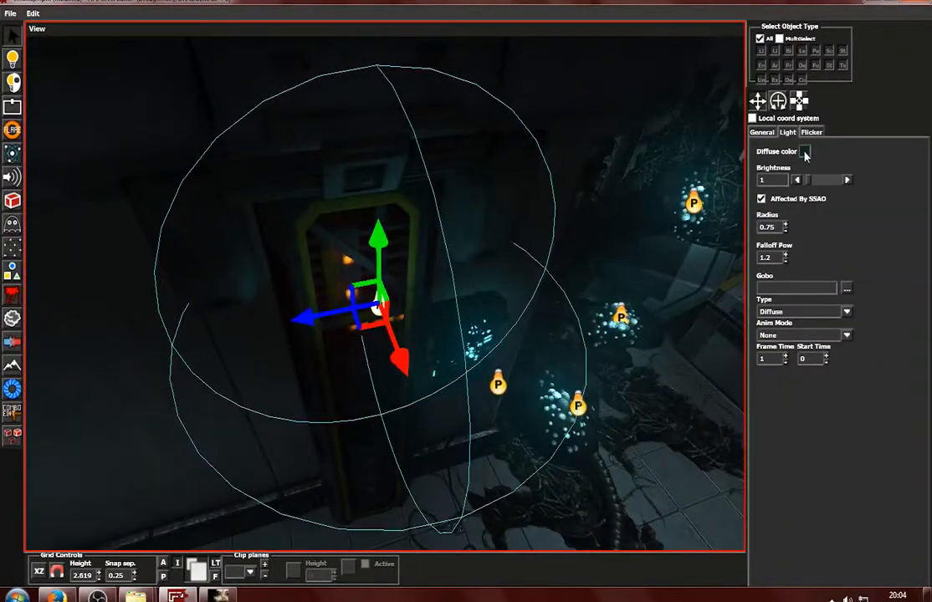
Set the door light's diffuse colour to orange and its brightness to 0.7
click(804, 152)
click(380, 403)
double_click(761, 179)
text(0.7)
click(577, 434)
alt+drag(577, 435, 401, 334)
click(359, 305)
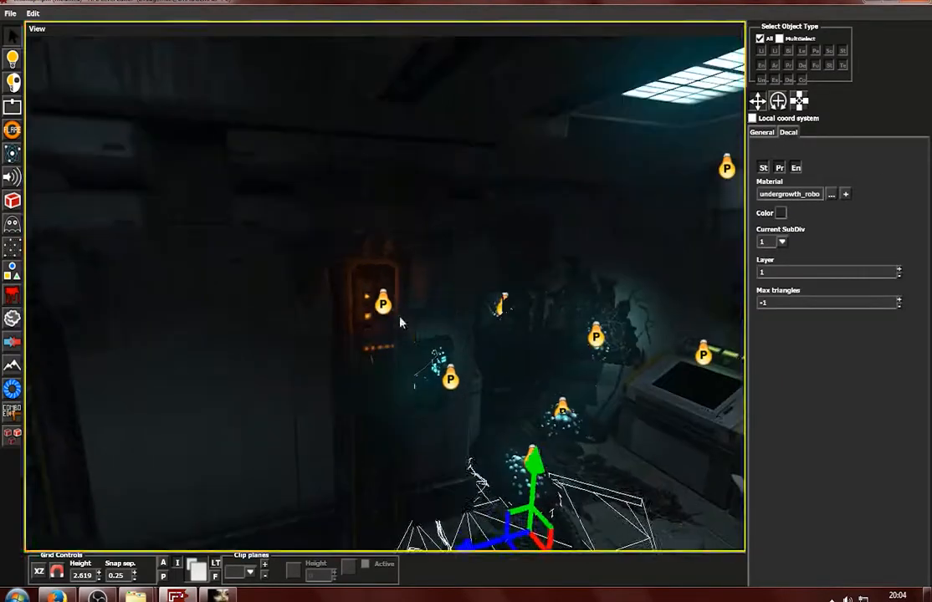
Copy the green console light across the room to the lit display on the middle server rack
alt+drag(227, 340, 326, 338)
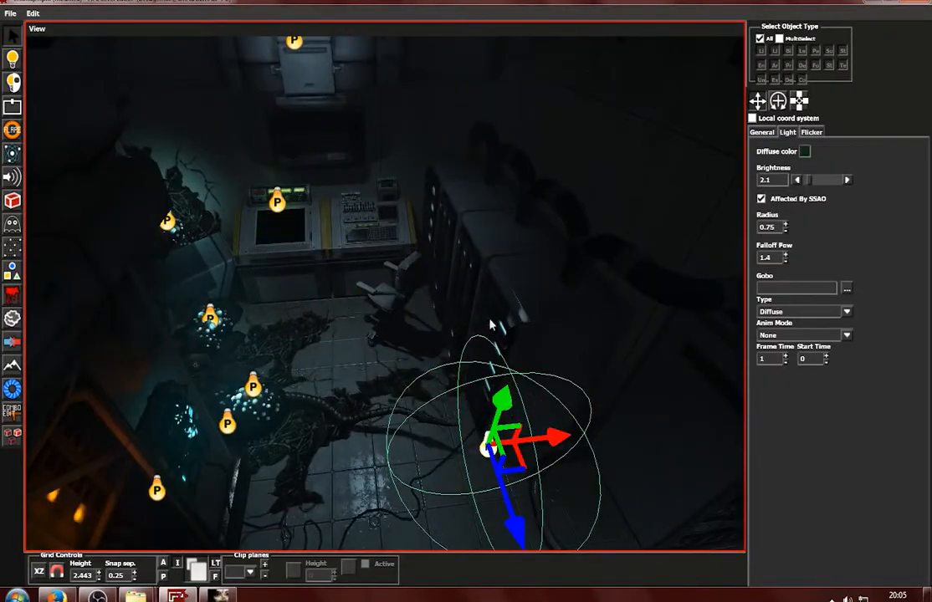
alt+middle_drag(470, 393, 320, 266)
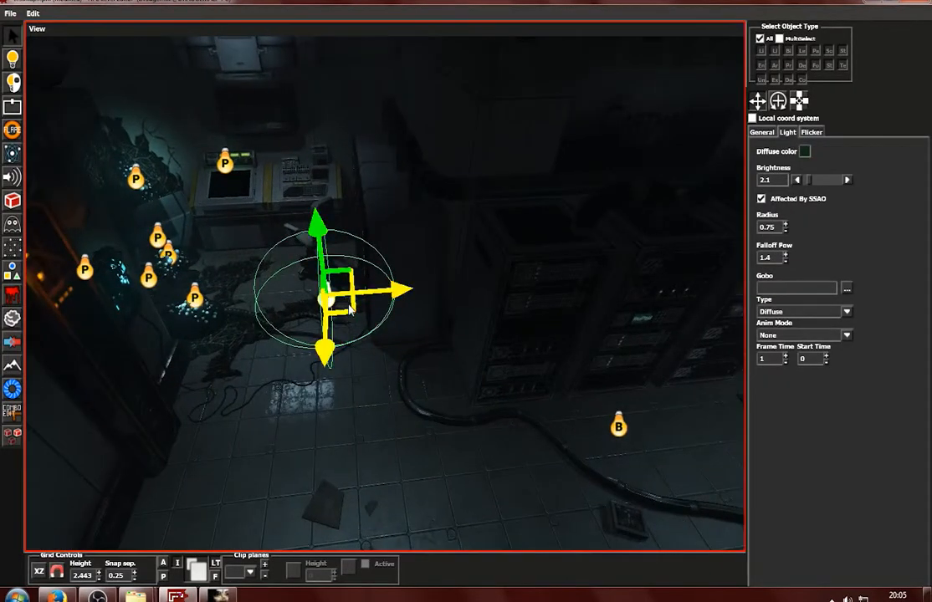
drag(615, 348, 680, 348)
alt+middle_drag(561, 345, 326, 339)
alt+right_drag(326, 339, 526, 347)
alt+middle_drag(443, 356, 384, 380)
drag(443, 339, 459, 331)
Change the middle server rack light's diffuse colour, set its brightness to 1 and position it at the display
click(805, 151)
click(522, 306)
click(376, 403)
scroll(465, 352, up, 3)
alt+middle_drag(511, 373, 464, 366)
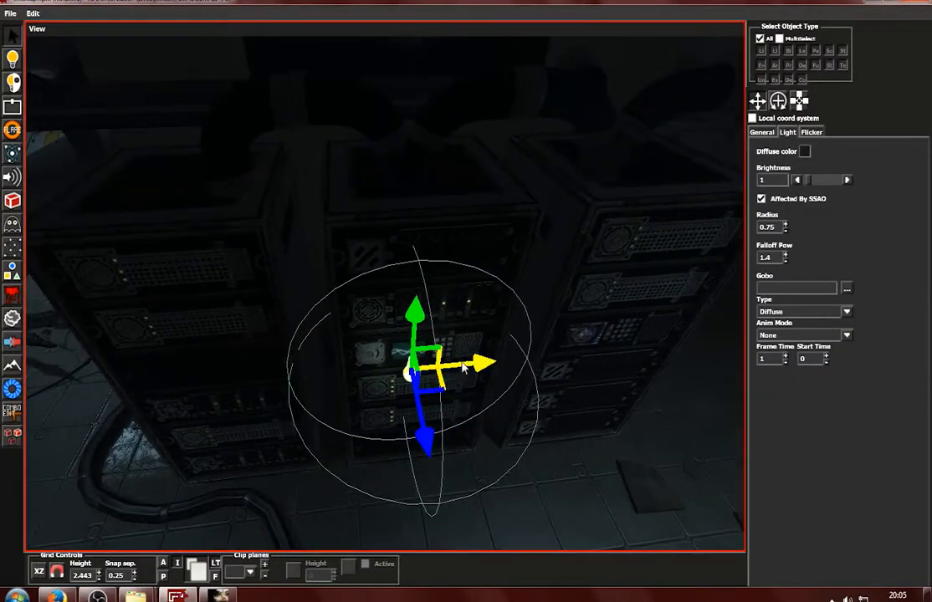
Add a copy of the rack light at the neighbouring rack's purple display and recolour it to match
click(804, 151)
click(439, 231)
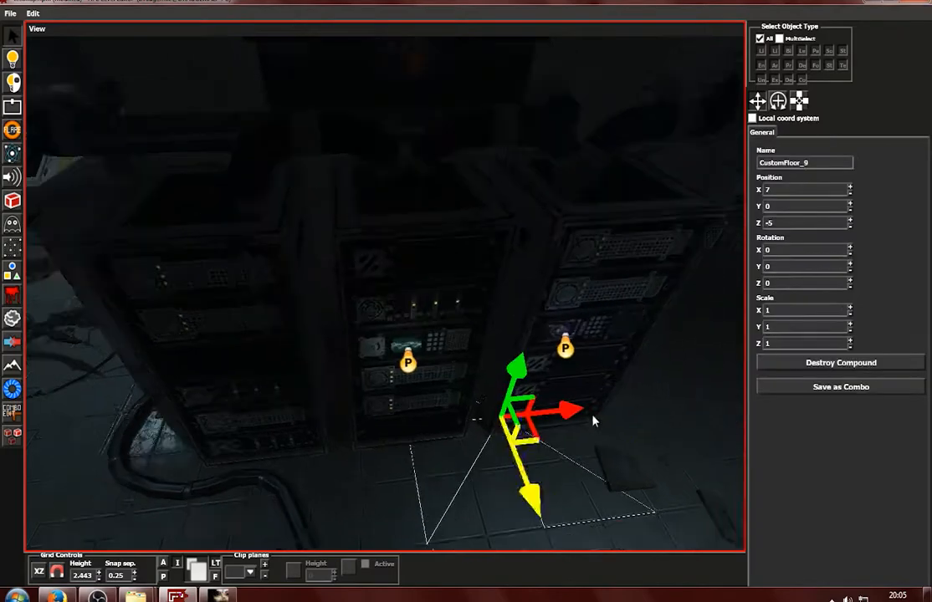
alt+middle_drag(593, 422, 475, 343)
alt+middle_drag(388, 187, 455, 325)
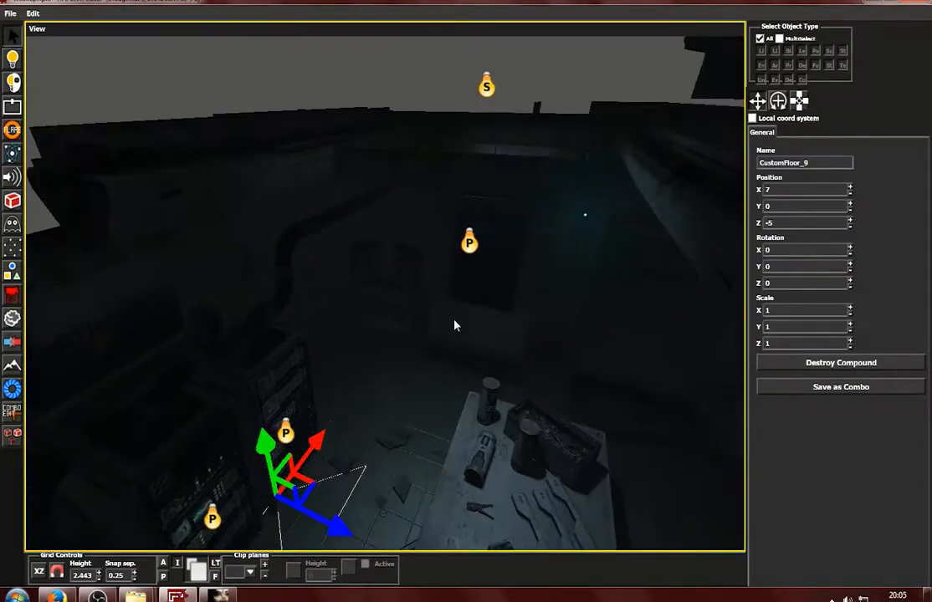
Copy the purple rack light to the small glowing lamp high on the far wall and set its diffuse colour to cyan-blue
click(287, 432)
alt+middle_drag(370, 405, 351, 418)
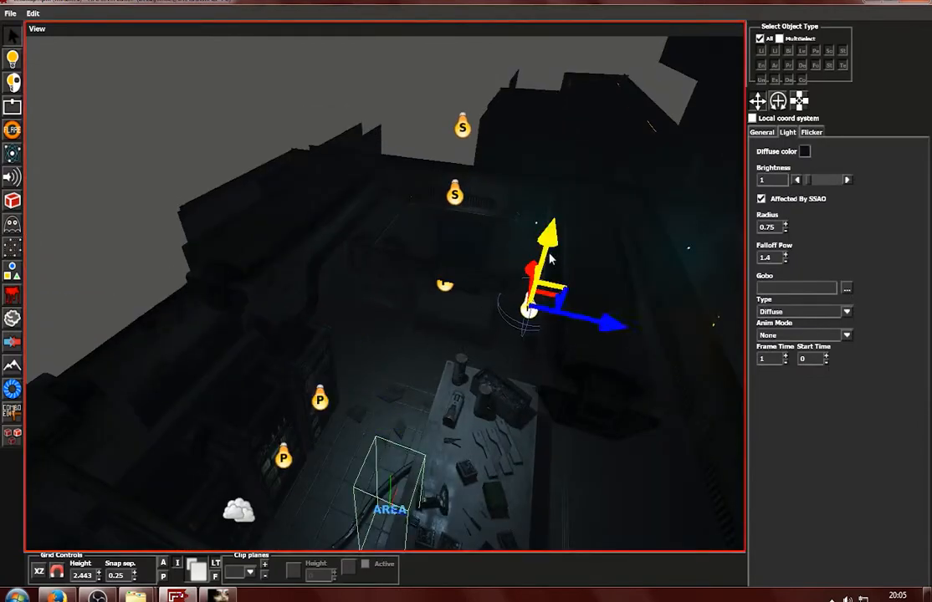
drag(549, 255, 571, 174)
key(f)
click(804, 152)
click(450, 352)
click(378, 403)
drag(341, 261, 344, 224)
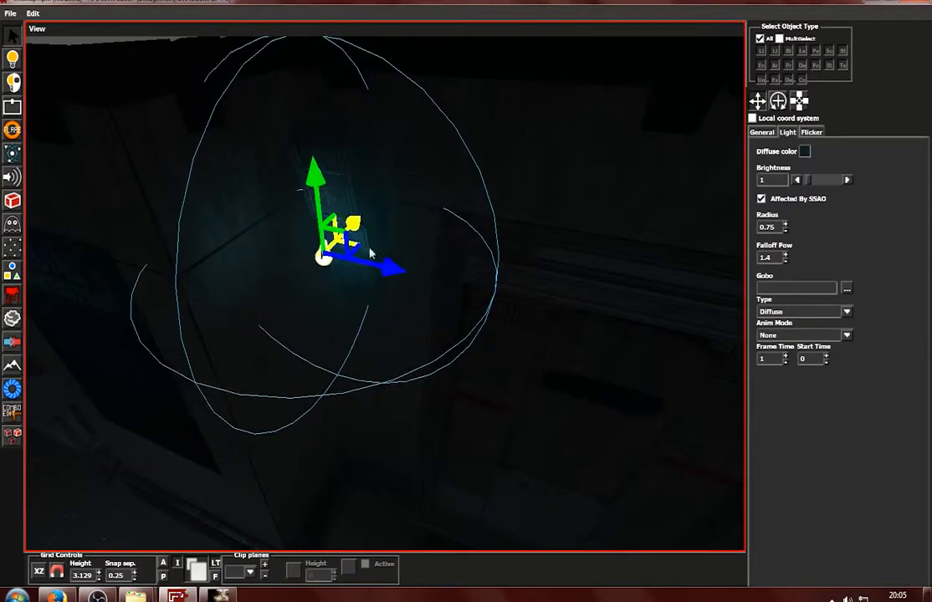
Finish adjusting the cyan wall lamp light and locate the yellow-lit door on the other side of the lab
alt+middle_drag(344, 224, 518, 243)
text(5)
scroll(447, 391, down, 5)
alt+drag(447, 390, 502, 360)
click(626, 280)
key(f)
alt+drag(649, 291, 493, 377)
click(468, 371)
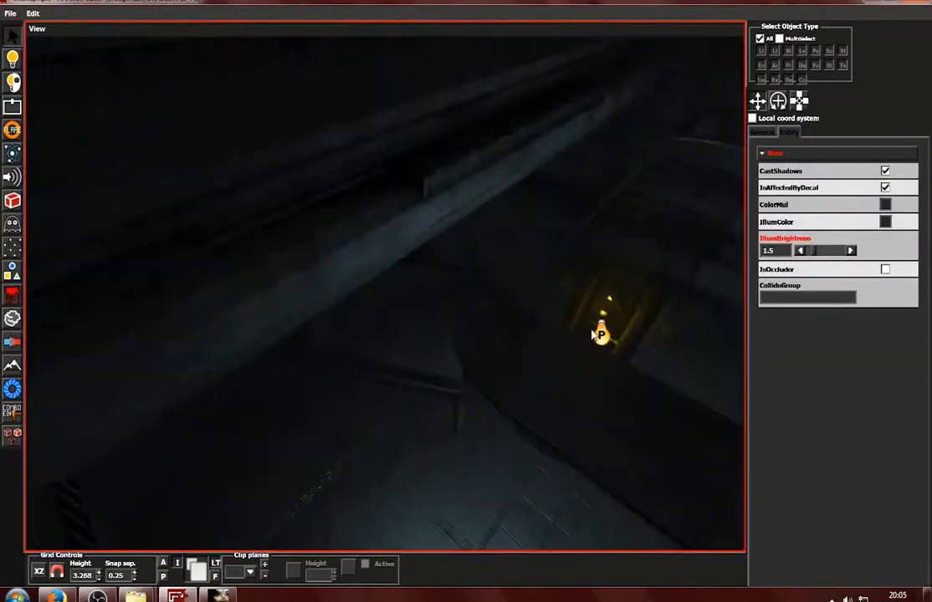
Move the yellow point light in front of the yellow-lit door, keeping it centred on the door's glowing lamps
click(601, 333)
drag(489, 388, 535, 321)
key(f)
alt+drag(535, 322, 424, 427)
drag(536, 343, 387, 295)
scroll(389, 269, up, 3)
drag(317, 368, 304, 224)
scroll(344, 358, down, 5)
key(f)
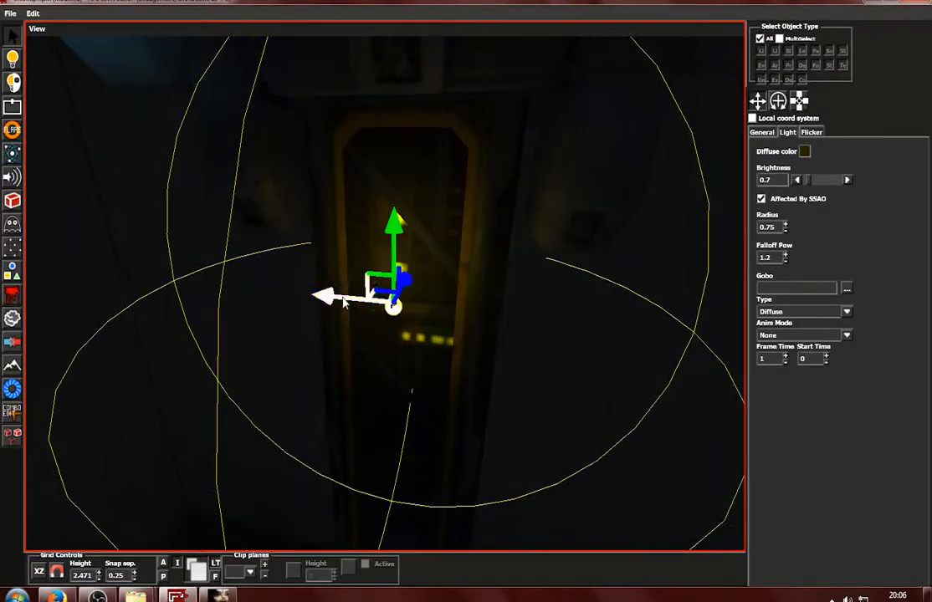
click(377, 440)
Copy the yellow door light to the wall-mounted panel near the window and set its radius to 0.5
scroll(579, 387, up, 3)
click(305, 213)
key(ctrl+d)
drag(242, 209, 391, 239)
drag(469, 147, 493, 49)
key(f)
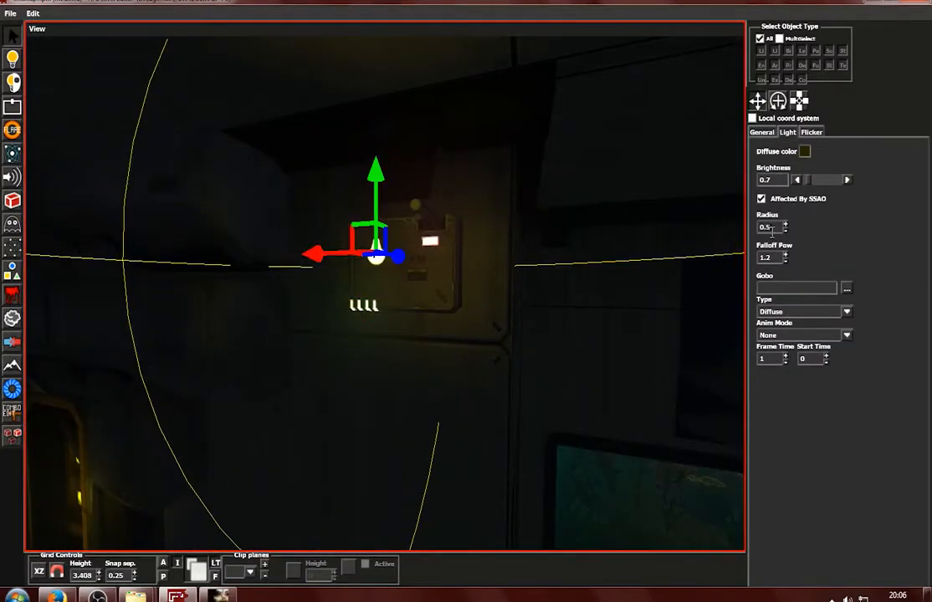
key(Return)
Set the wall panel light's diffuse colour to a pale red and its brightness to 0.6
click(804, 151)
click(520, 383)
drag(430, 251, 335, 163)
click(376, 404)
alt+drag(377, 352, 443, 235)
alt+drag(378, 264, 235, 224)
Position another panel light below and set its diffuse colour to pale green with hue 131 and saturation 30
drag(282, 180, 288, 250)
click(805, 151)
click(520, 322)
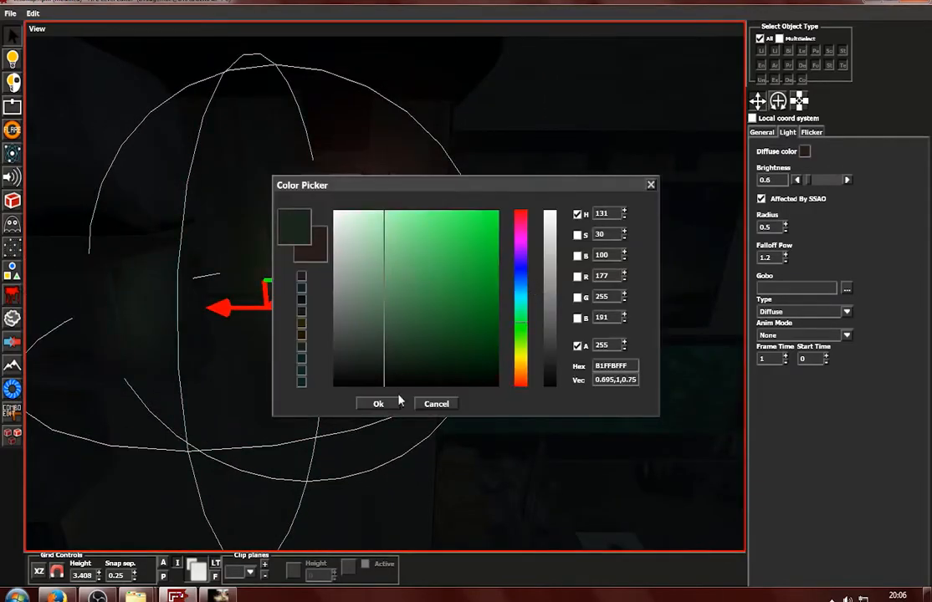
click(378, 403)
click(400, 413)
scroll(403, 418, down, 5)
alt+drag(403, 418, 433, 416)
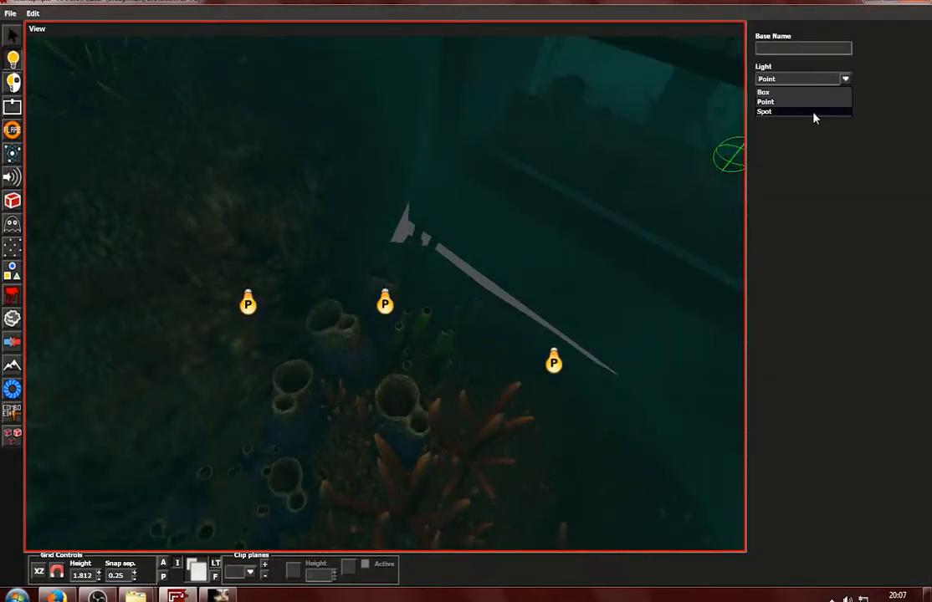
Place a spot light among the corals outside the lab window
click(813, 113)
click(483, 290)
key(1)
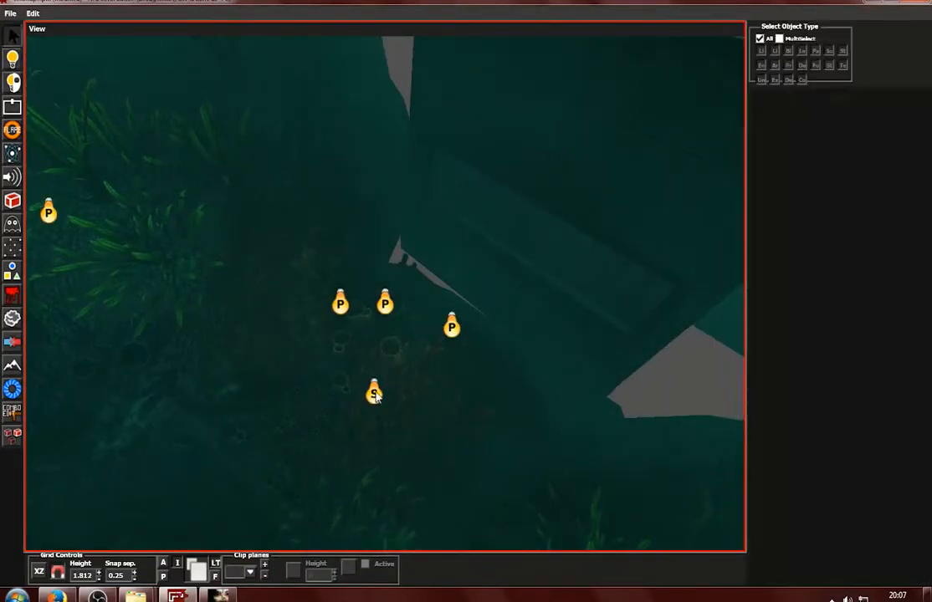
click(373, 393)
alt+drag(374, 394, 402, 377)
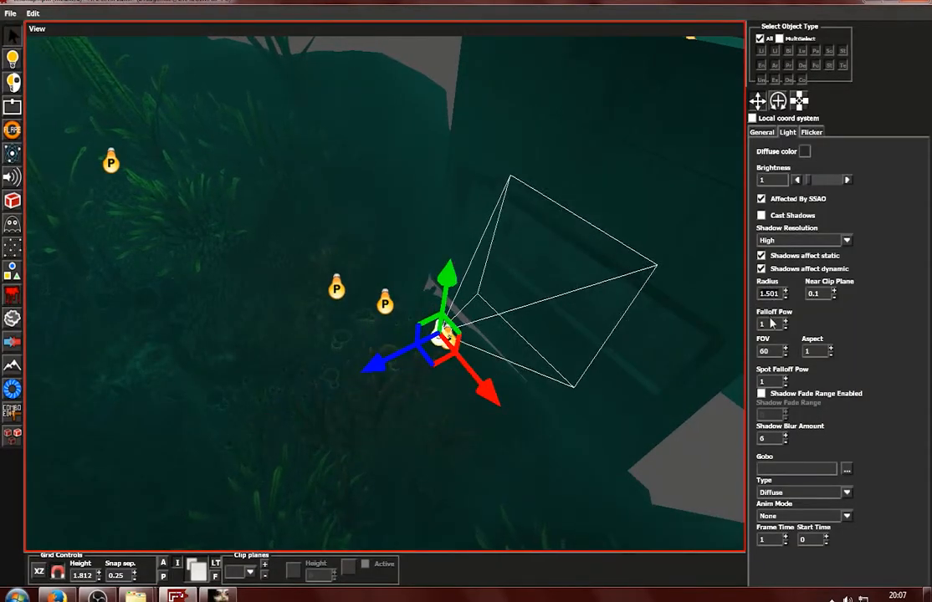
Aim the spot light at the lab window wall, set its radius to 15 and enable shadow casting
alt+drag(506, 358, 211, 422)
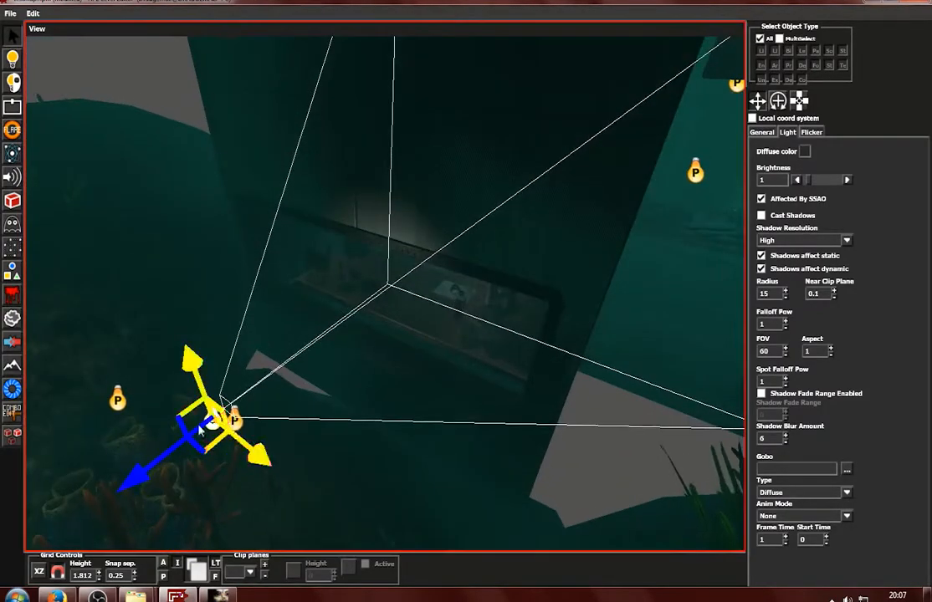
scroll(488, 320, down, 2)
alt+drag(505, 322, 383, 286)
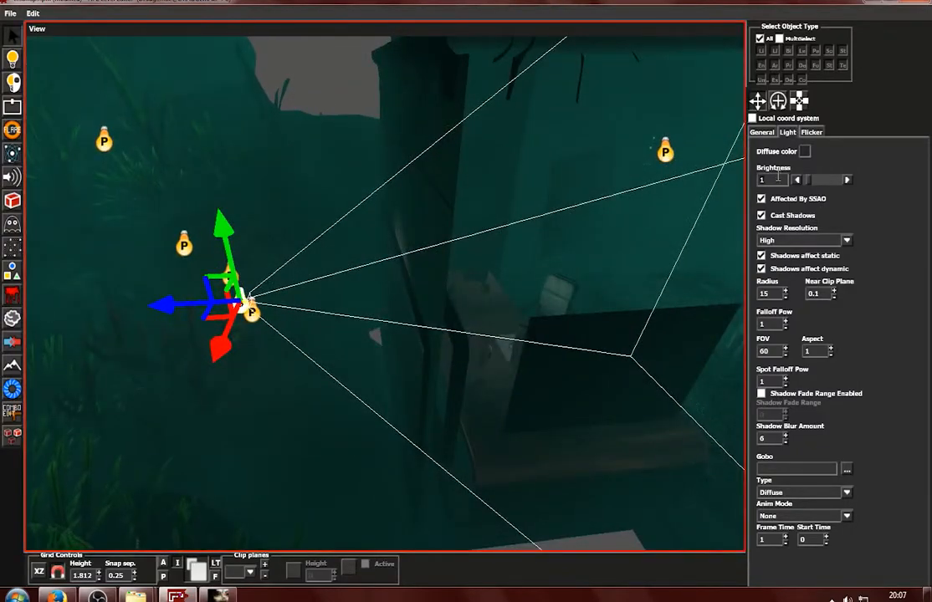
Set the spot light's brightness to 10 and move it back from the window wall
alt+drag(536, 316, 428, 341)
drag(306, 321, 260, 349)
alt+drag(244, 384, 658, 329)
alt+drag(828, 347, 436, 401)
click(397, 280)
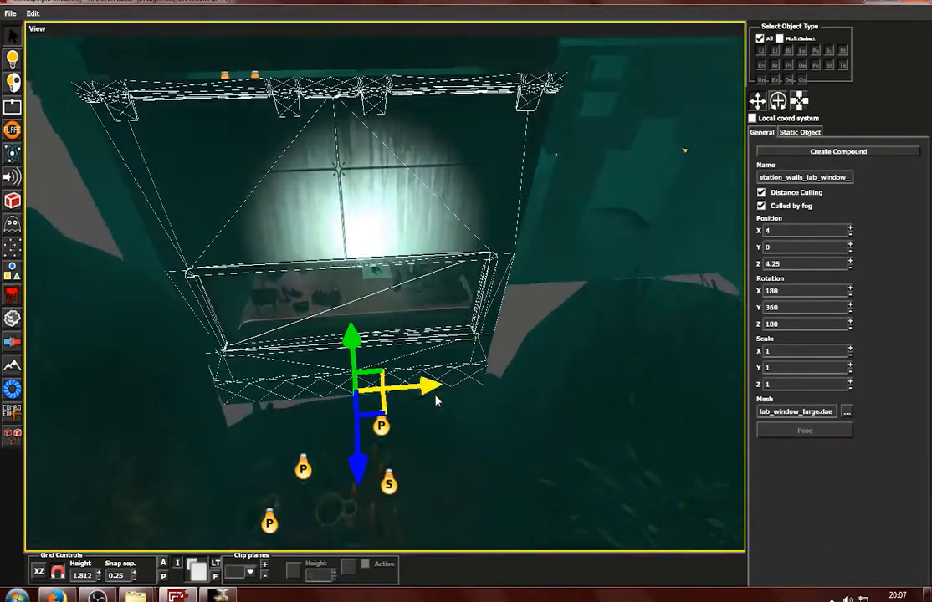
Filter the station wall static objects for "lab" and pick the lab_flat wall
alt+drag(544, 294, 107, 235)
click(13, 201)
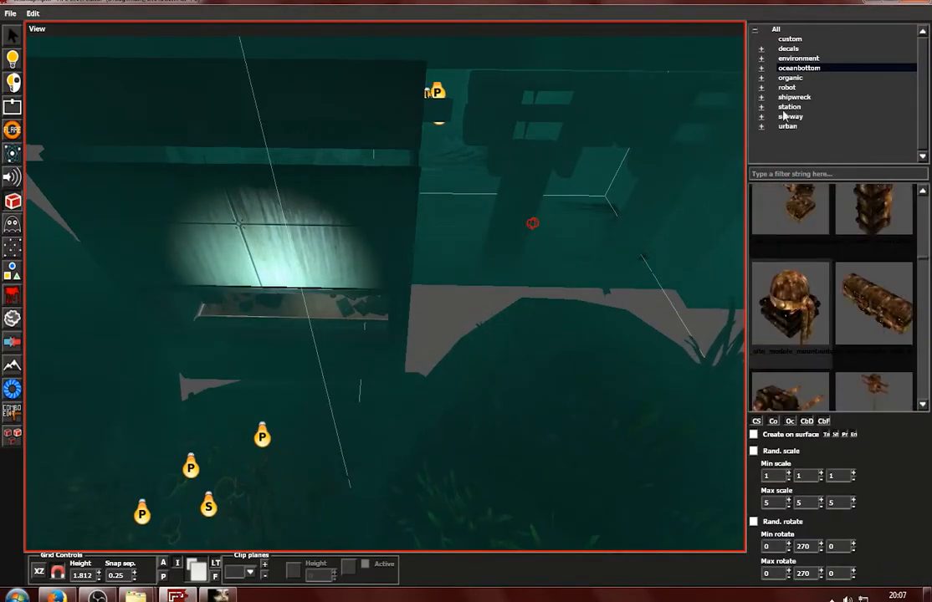
click(806, 134)
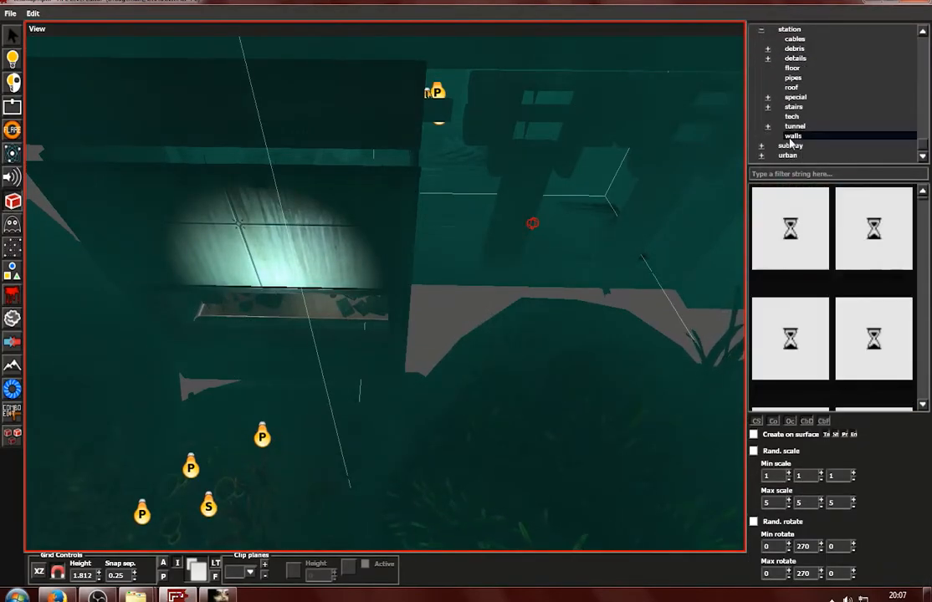
scroll(895, 308, down, 2)
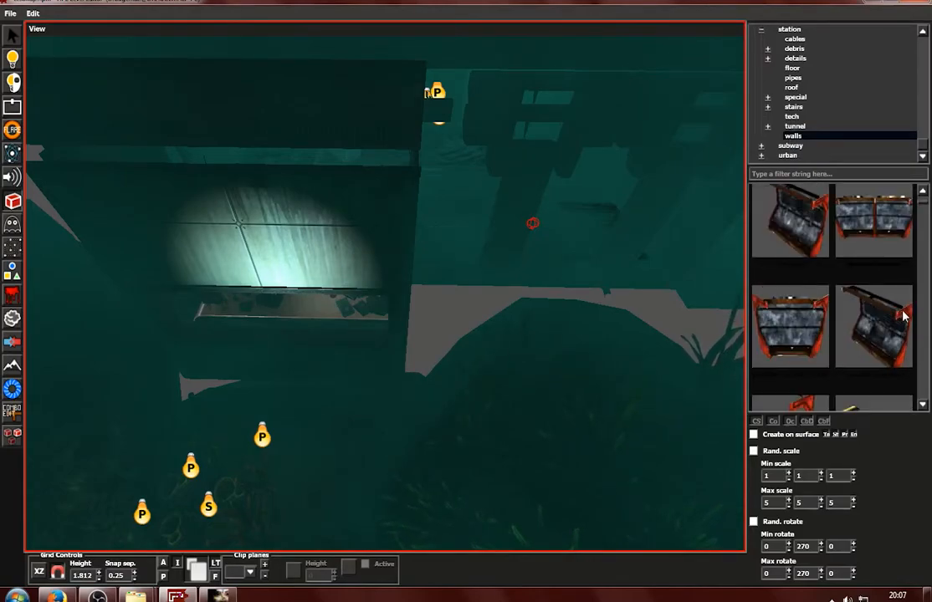
click(802, 174)
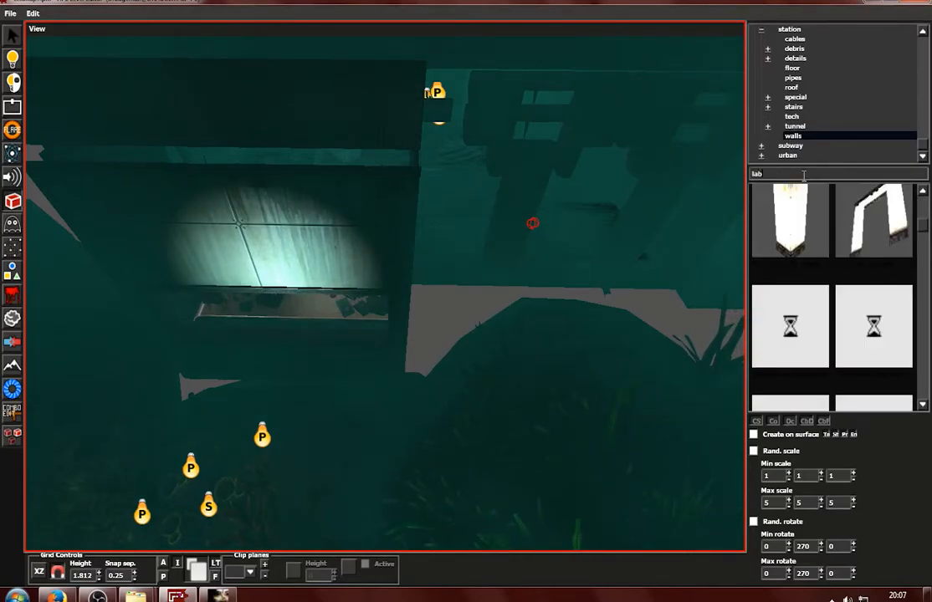
scroll(836, 251, down, 2)
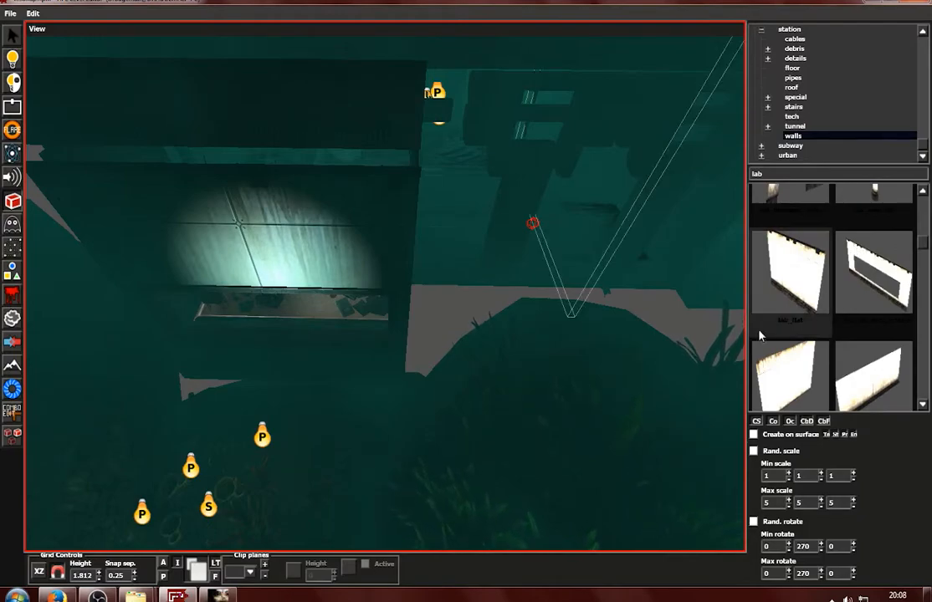
Place the flat lab wall facing outward beside the window section, at X 8, Y 0, Z 4.25
scroll(476, 278, up, 15)
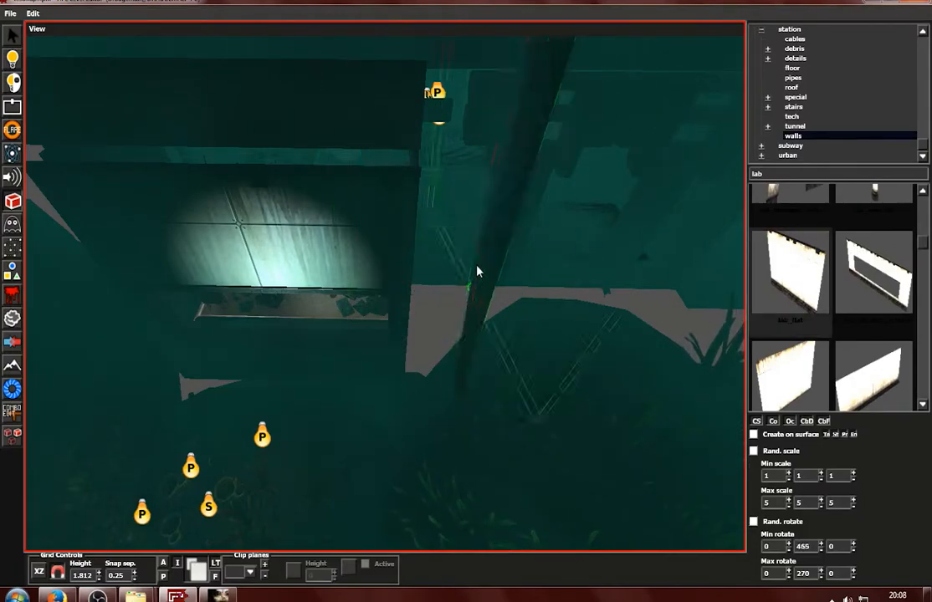
click(536, 288)
key(1)
alt+drag(474, 258, 532, 266)
drag(532, 238, 542, 449)
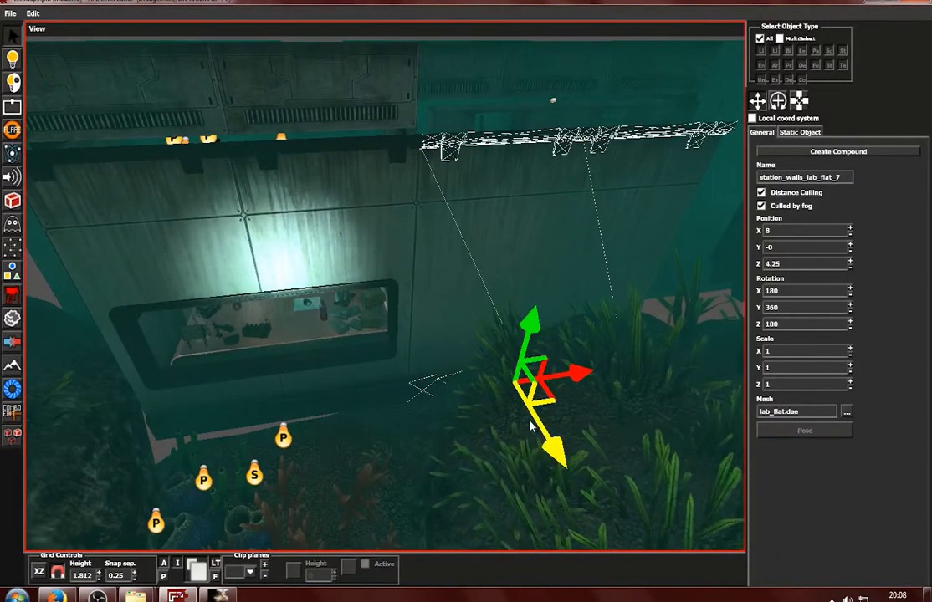
Copy the flat lab wall to the opposite side of the window section, at X 0
key(ctrl+d)
drag(562, 379, 92, 398)
alt+drag(170, 399, 340, 378)
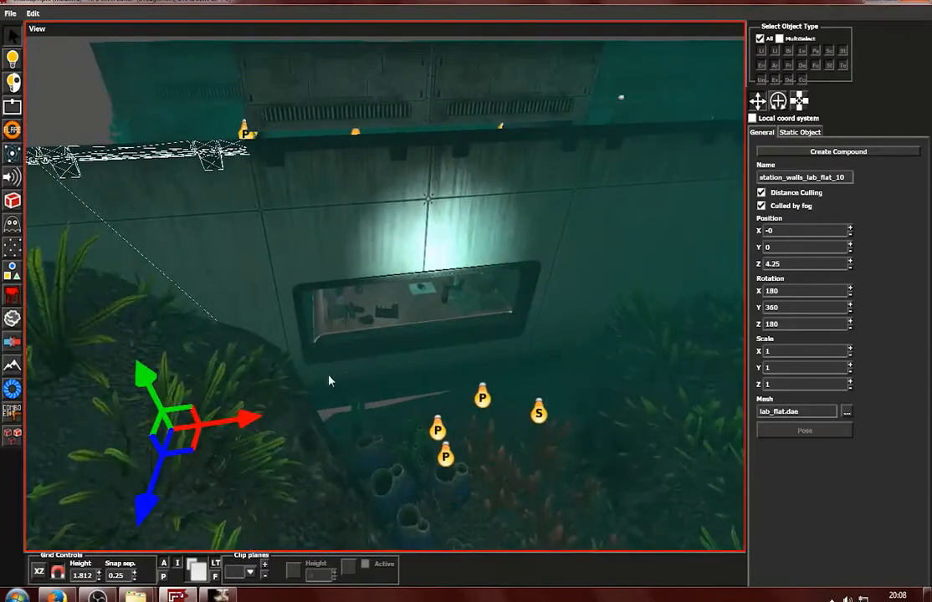
mouse_move(256, 420)
mouse_down()
mouse_move(235, 426)
mouse_move(259, 422)
mouse_up()
Lower the spot light outside so its beam falls on the lab window
scroll(418, 412, down, 3)
alt+drag(418, 412, 472, 368)
scroll(471, 368, up, 2)
alt+drag(378, 333, 532, 373)
click(613, 361)
alt+drag(613, 361, 384, 374)
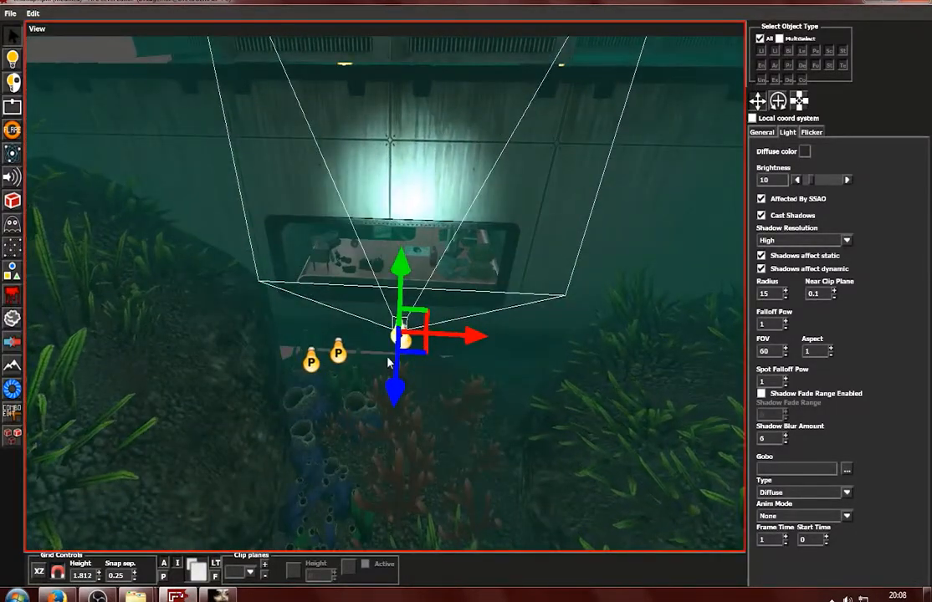
key(a)
alt+drag(394, 350, 240, 272)
drag(256, 146, 269, 165)
key(w)
alt+drag(324, 288, 378, 317)
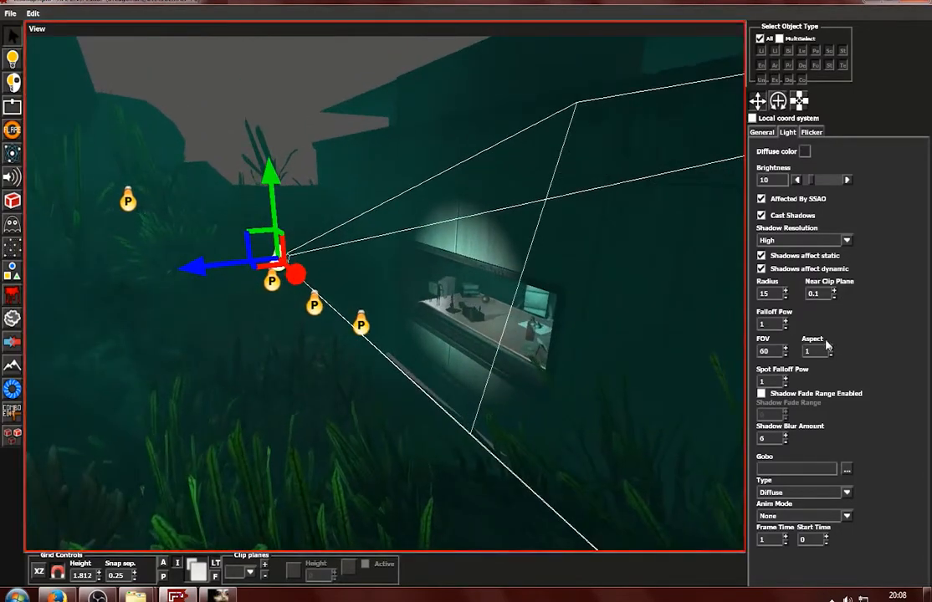
Set the spot light's aspect to 2 and check its spread across the desk inside the lab
drag(828, 352, 829, 350)
click(829, 348)
click(829, 348)
alt+drag(469, 368, 185, 417)
alt+right_drag(185, 417, 477, 353)
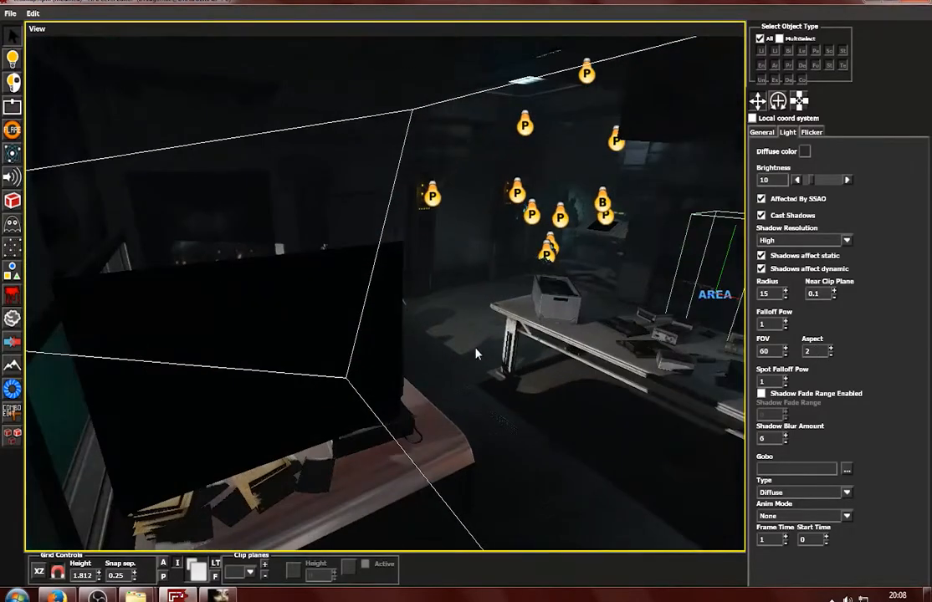
alt+drag(477, 353, 493, 368)
alt+middle_drag(494, 368, 341, 432)
alt+drag(341, 432, 306, 349)
alt+right_drag(410, 360, 435, 385)
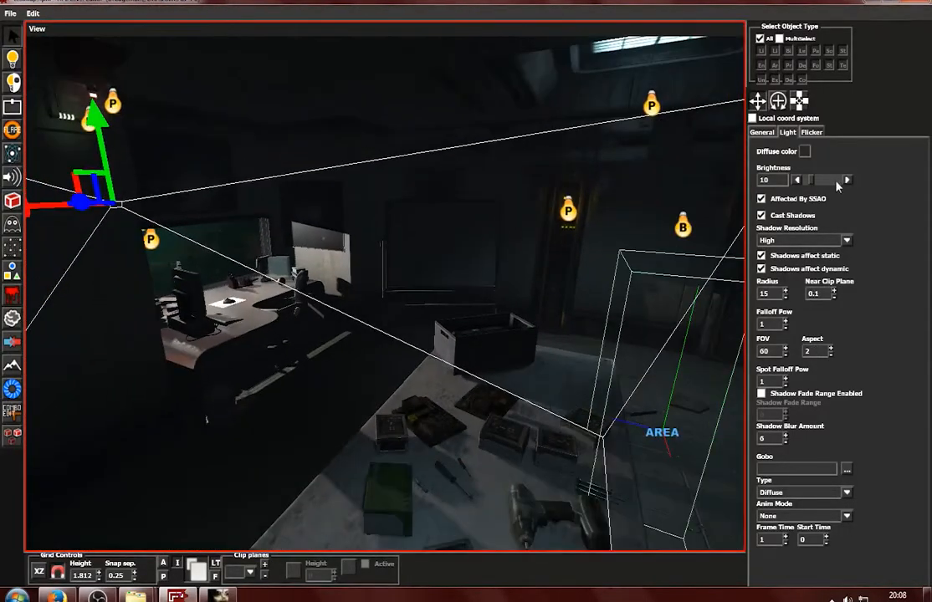
Give the spot light a pale green diffuse colour, hex 80FFCA00, and a brightness of 2
click(804, 152)
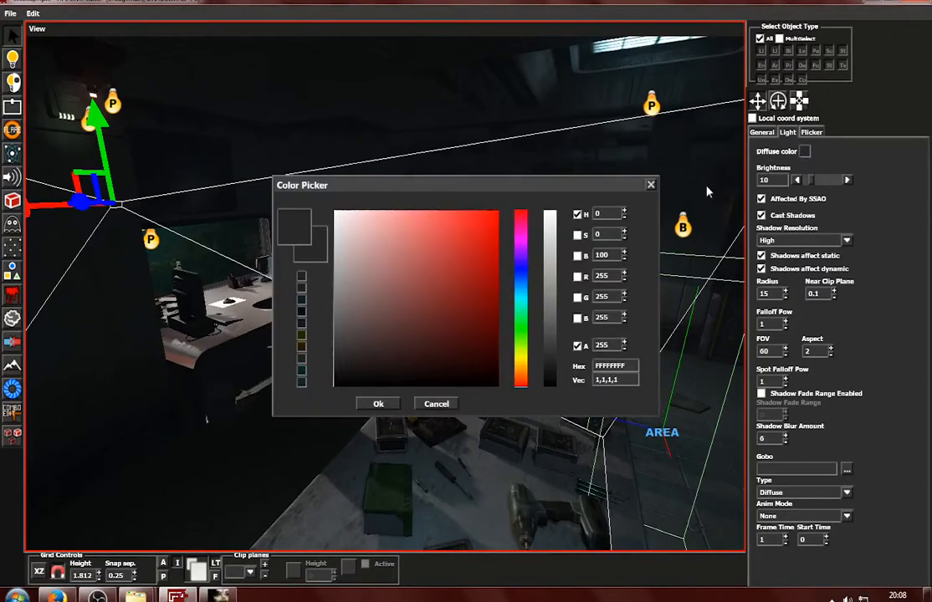
click(302, 278)
click(301, 381)
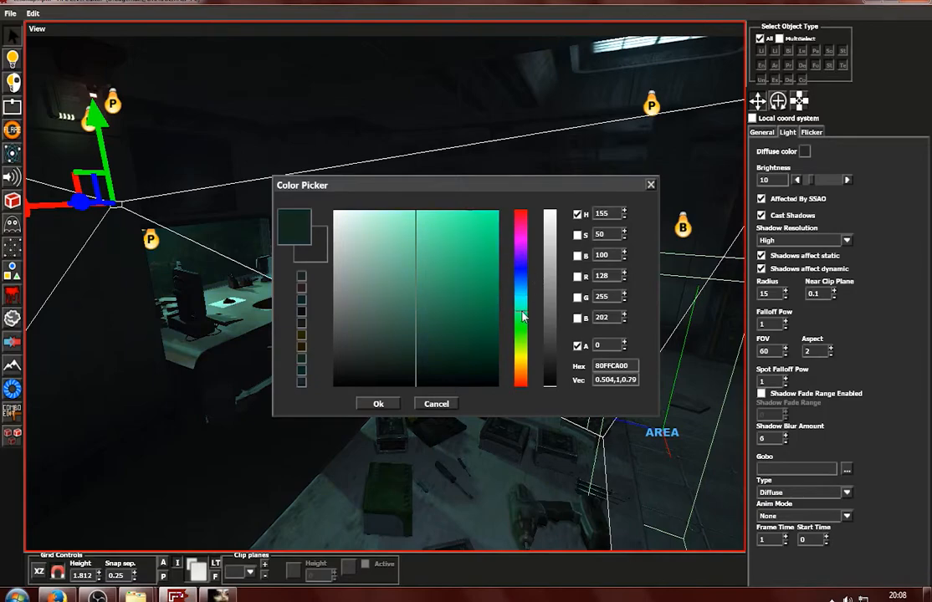
click(380, 407)
scroll(235, 378, down, 3)
alt+drag(235, 378, 334, 383)
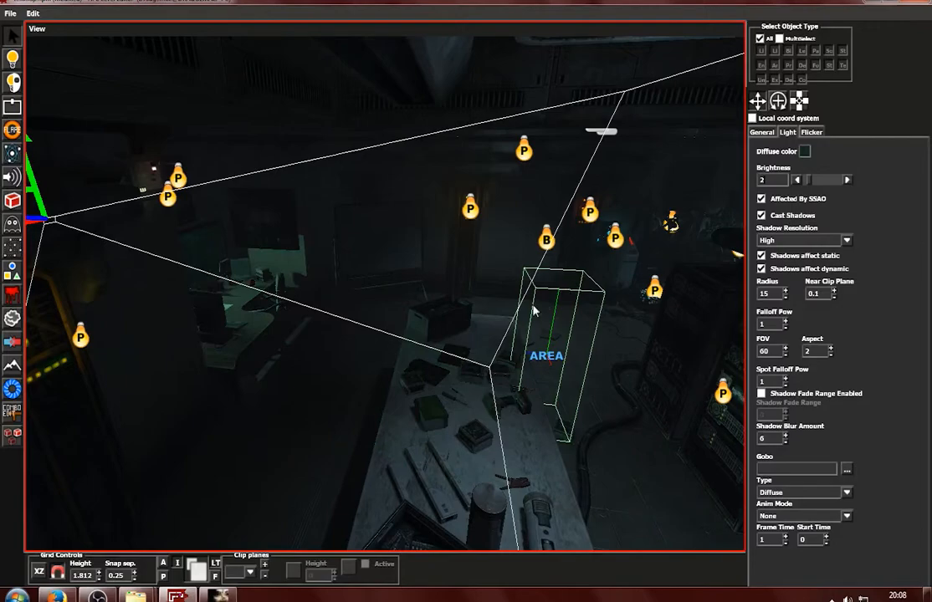
Set the window spot light's shadow blur amount to 25
click(201, 501)
scroll(314, 386, up, 2)
alt+drag(313, 385, 247, 275)
scroll(332, 323, up, 2)
scroll(447, 289, up, 2)
scroll(410, 326, down, 3)
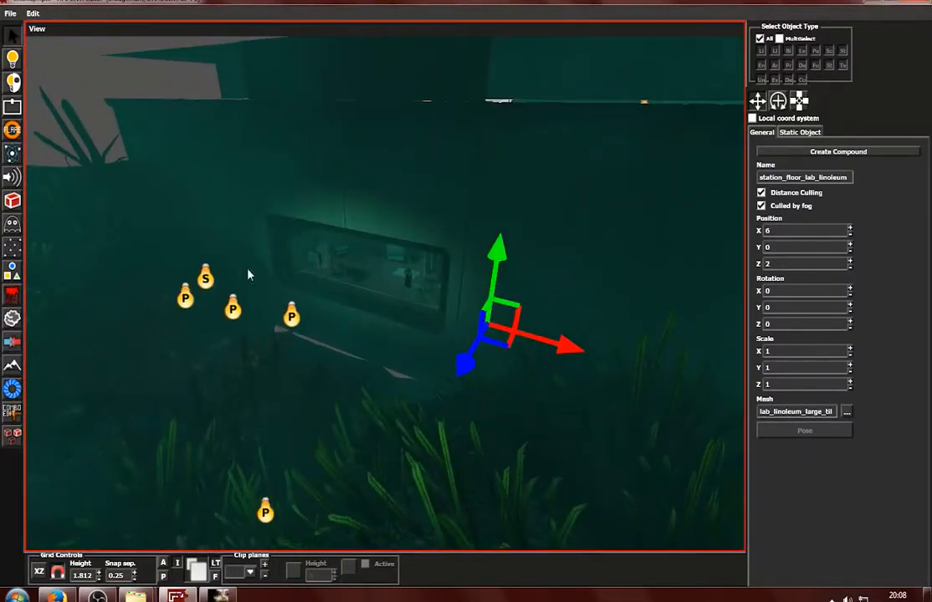
click(205, 277)
scroll(537, 284, up, 2)
middle_drag(537, 284, 368, 318)
scroll(482, 405, up, 3)
scroll(483, 406, down, 5)
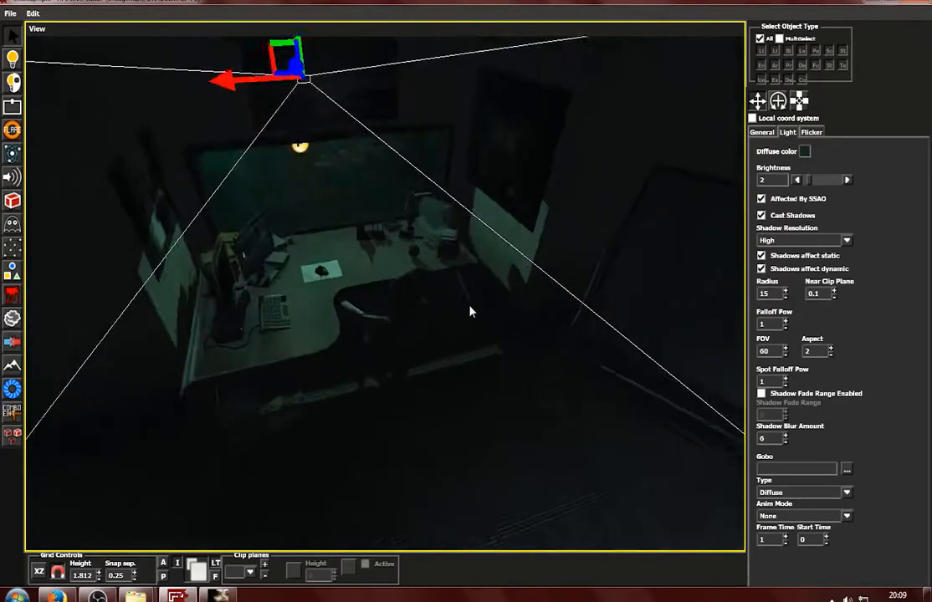
scroll(407, 307, up, 5)
middle_drag(394, 253, 404, 382)
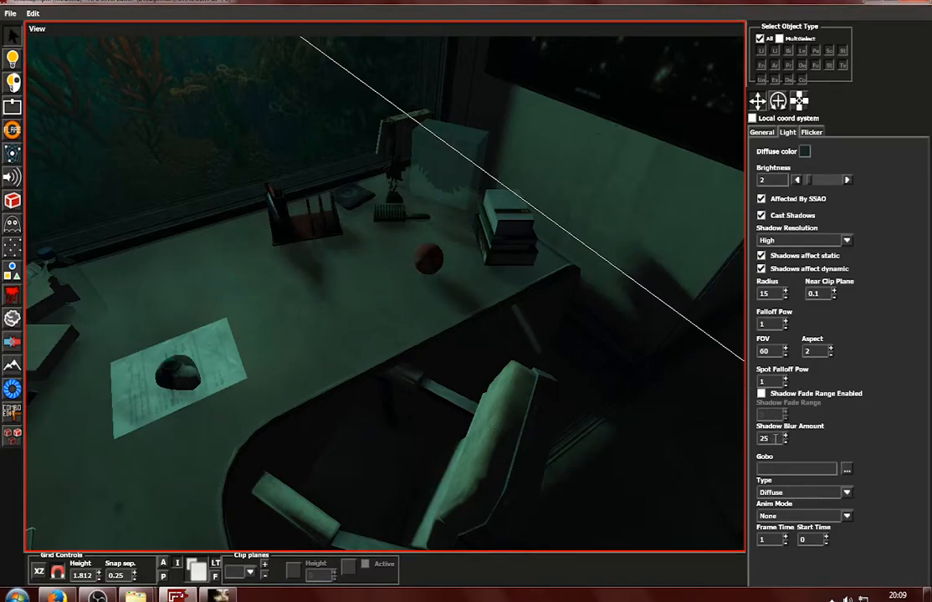
Examine the spot light's shadows across the desk and on the objects around the desk monitors
click(426, 429)
click(361, 333)
click(354, 323)
scroll(352, 321, down, 2)
alt+drag(352, 320, 362, 404)
scroll(452, 287, down, 5)
alt+drag(473, 301, 334, 266)
scroll(335, 266, up, 2)
click(281, 183)
scroll(307, 339, down, 2)
alt+drag(307, 339, 555, 277)
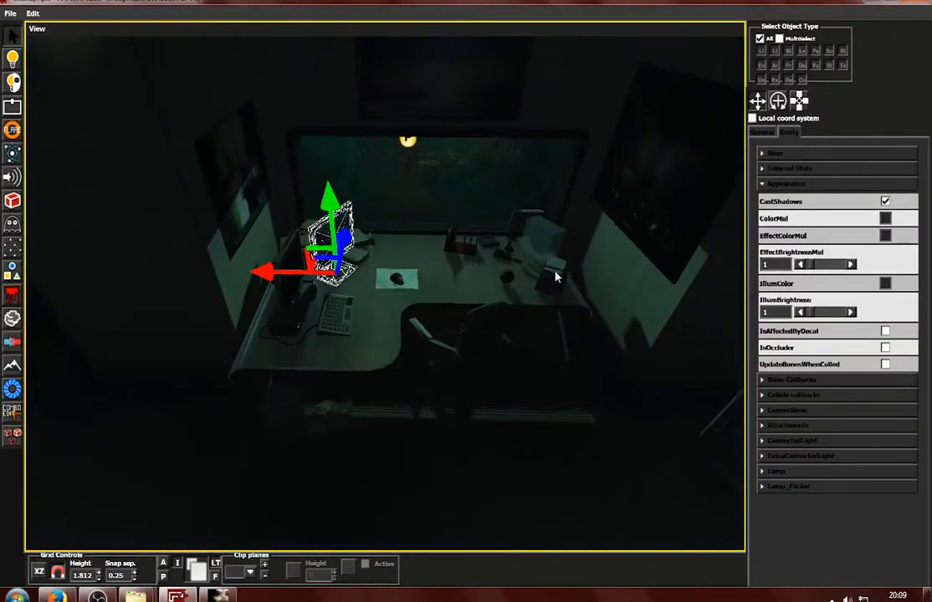
Copy the yellow point light from the nearest wall unit to the computers on the desk
alt+drag(324, 360, 309, 247)
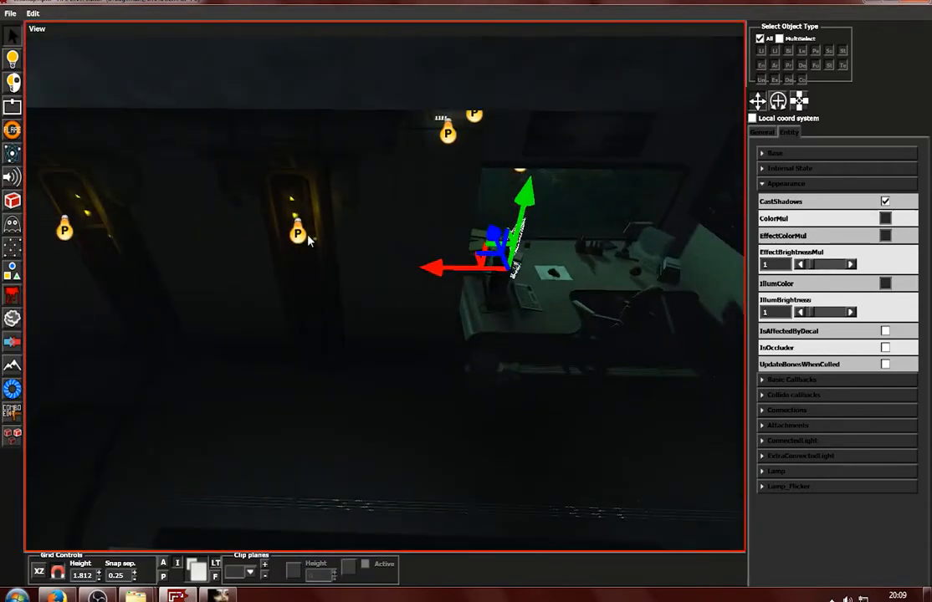
click(297, 241)
drag(232, 242, 519, 238)
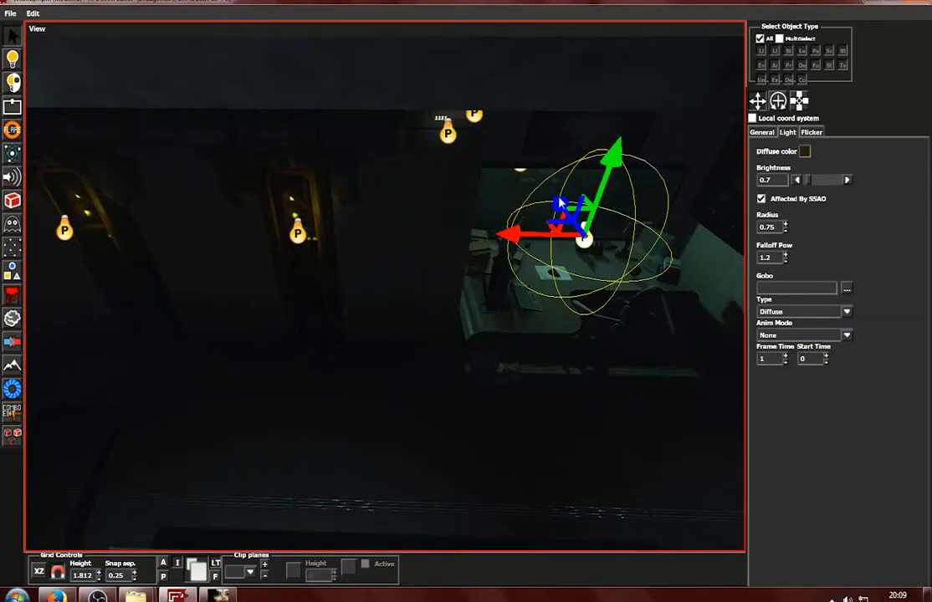
key(f)
alt+drag(580, 293, 407, 273)
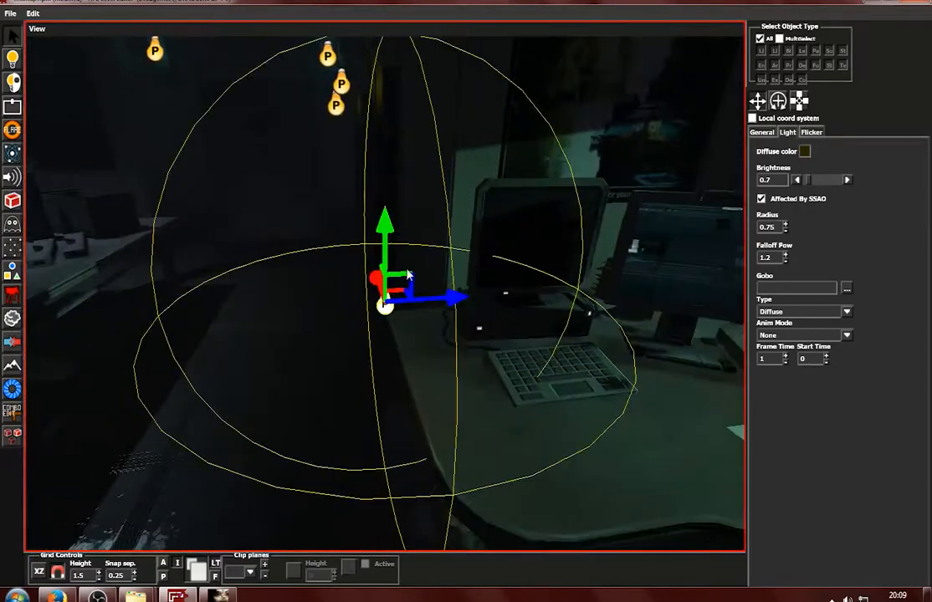
drag(465, 299, 577, 306)
key(ctrl+z)
drag(466, 298, 732, 295)
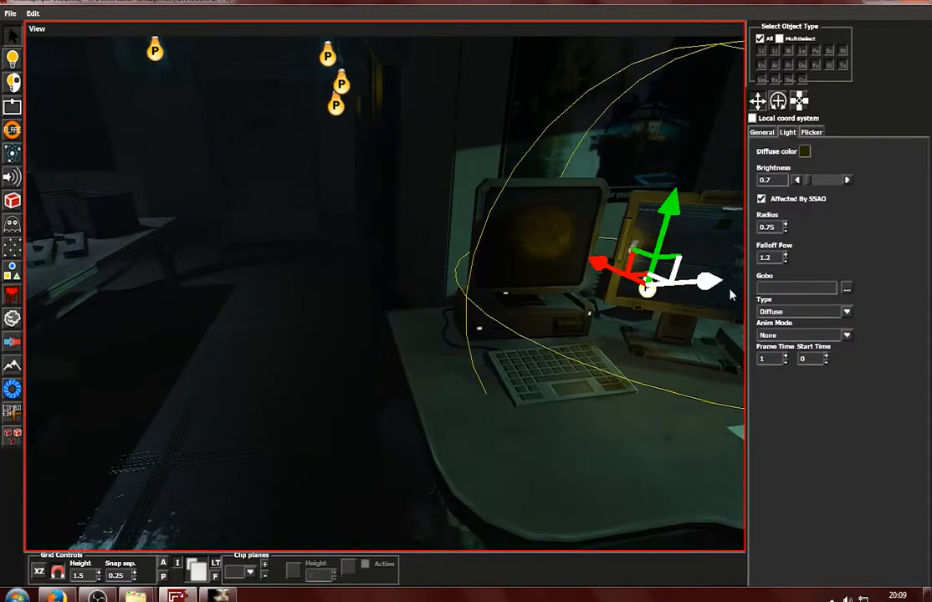
Move the copied light in front of the flat desk monitor and change its diffuse colour to a pale, near-white tone
scroll(575, 269, down, 1)
alt+drag(574, 270, 470, 284)
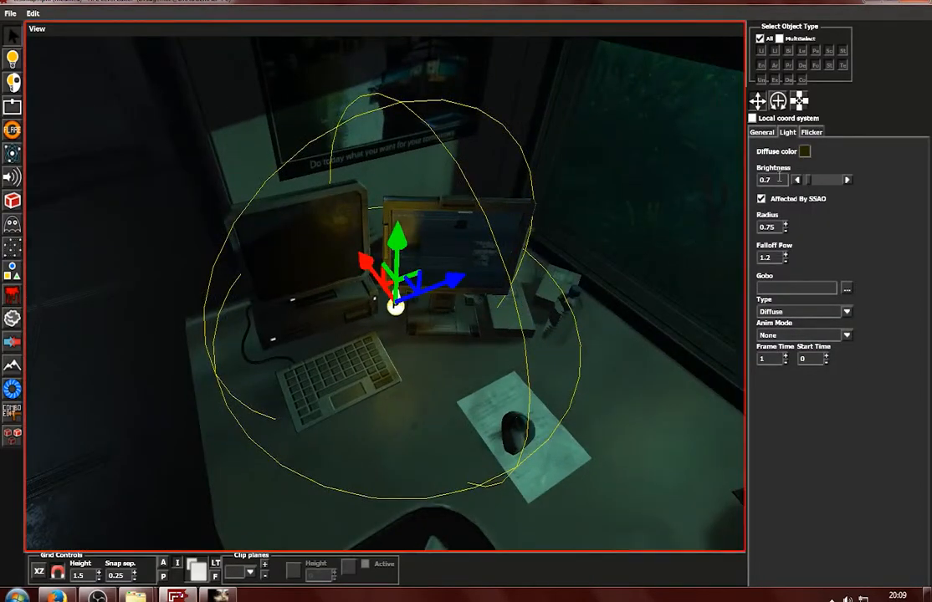
click(806, 152)
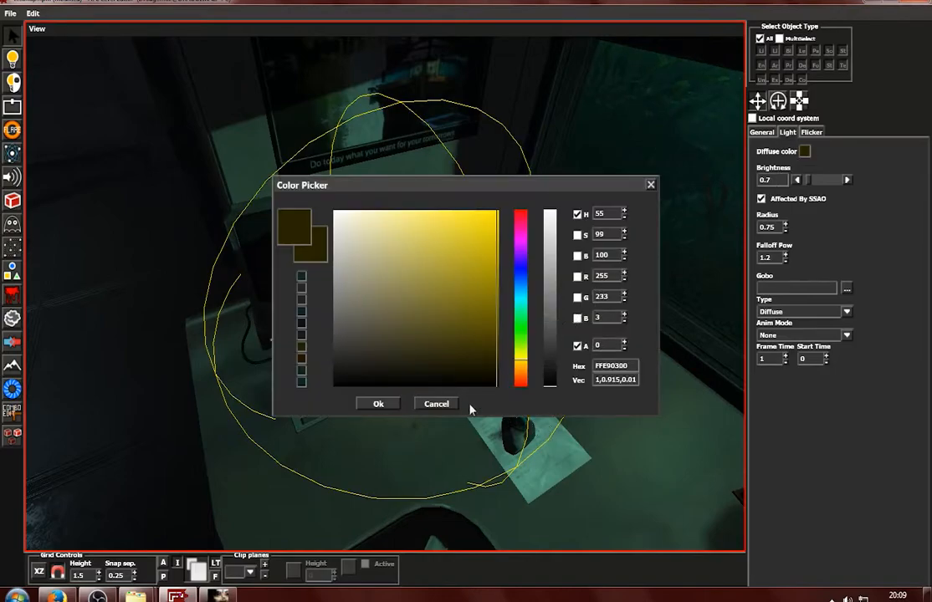
click(436, 404)
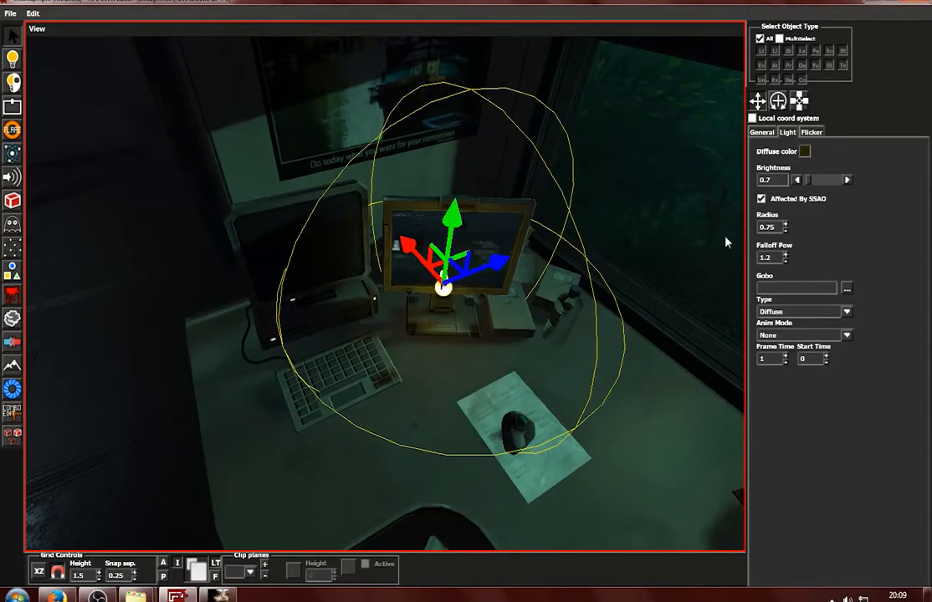
click(805, 152)
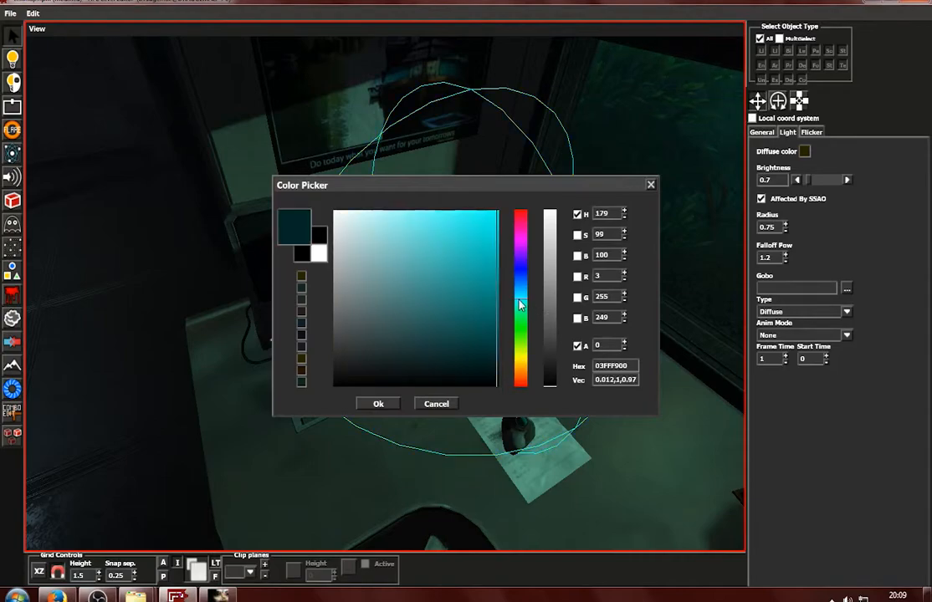
click(375, 405)
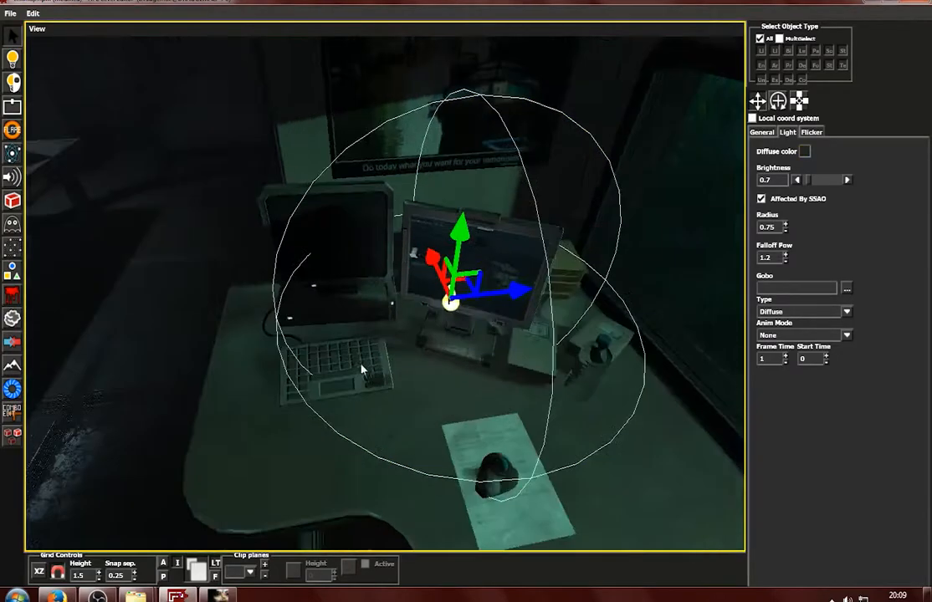
Fine-tune the position of the point light in front of the flat desk monitor
alt+drag(470, 378, 440, 371)
click(440, 371)
key(ctrl+z)
click(608, 339)
click(389, 368)
alt+drag(368, 405, 473, 352)
drag(445, 294, 443, 301)
Select the desk computer and check the lighting of the whole desk area
click(314, 422)
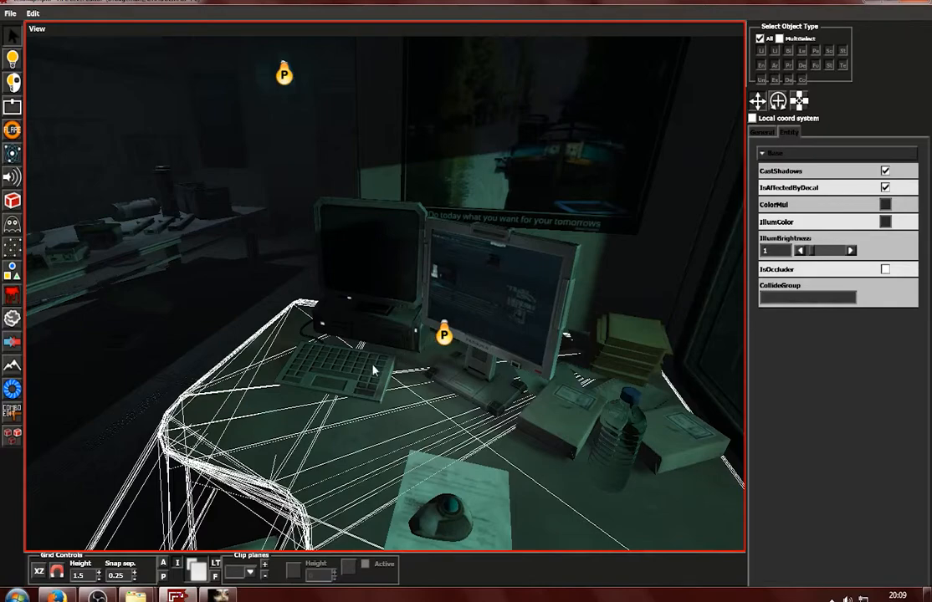
click(322, 390)
scroll(323, 390, down, 3)
alt+drag(323, 390, 480, 408)
alt+right_drag(481, 408, 248, 404)
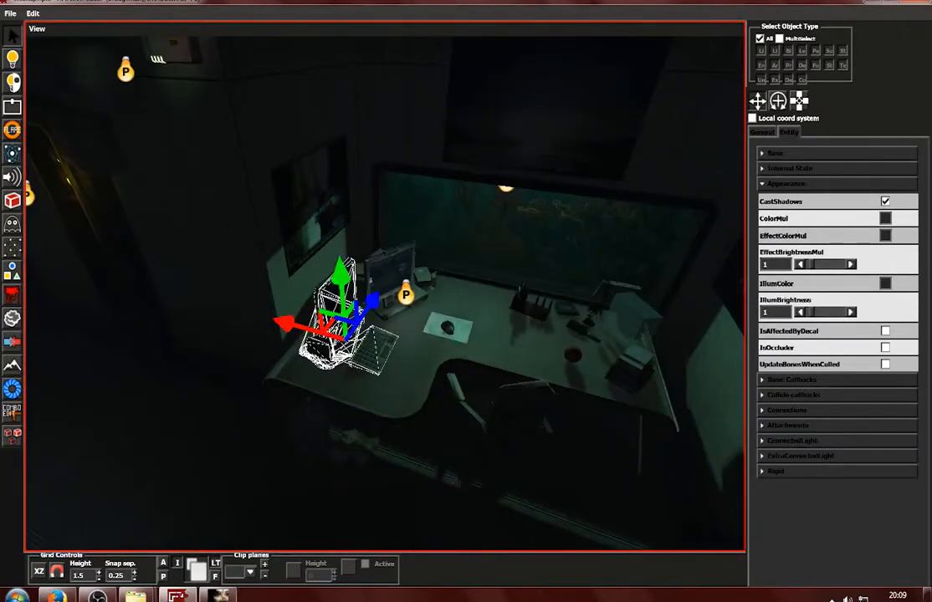
Switch to the SOMA debug game, walk through the lab to check the new lighting, and return to the level editor
click(226, 596)
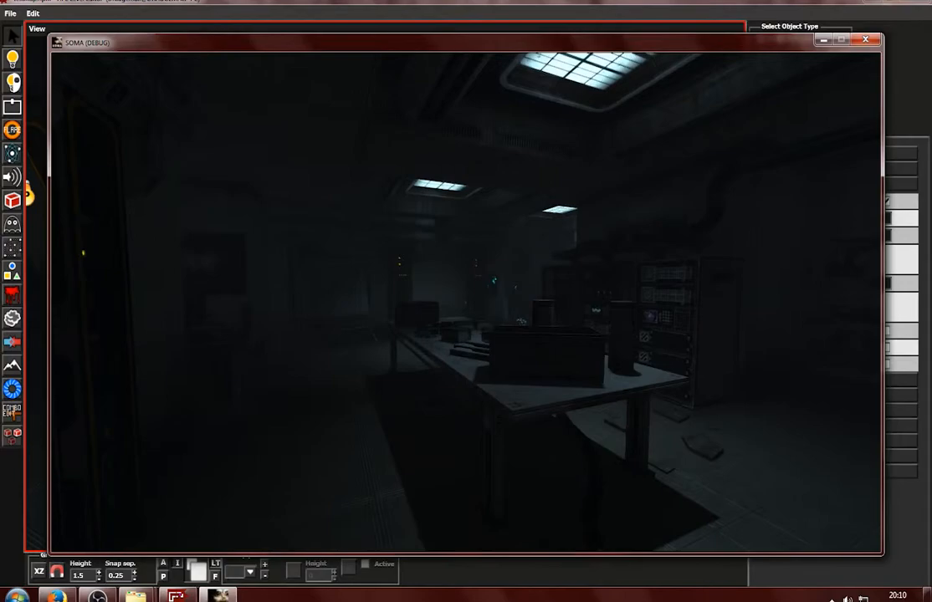
key(w)
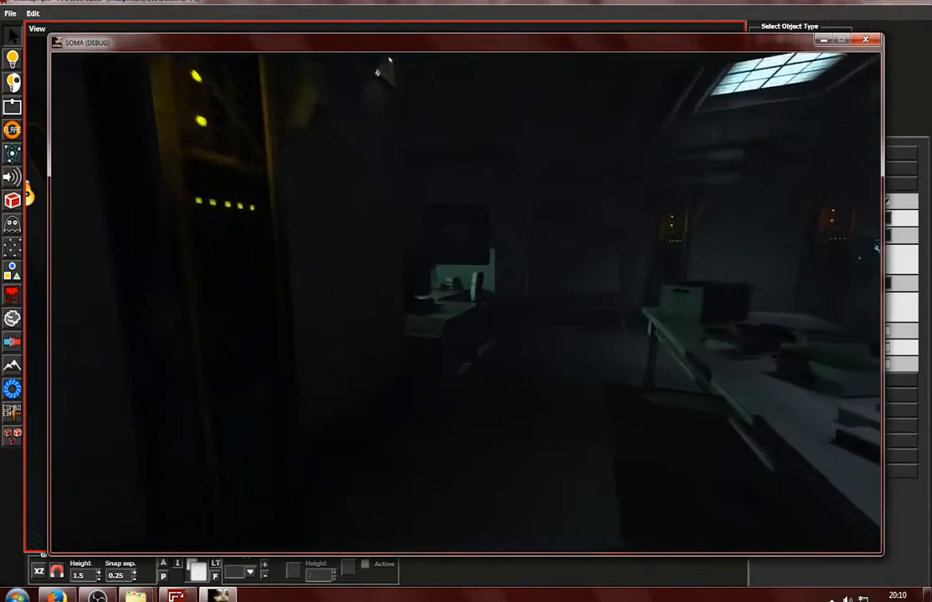
key(w)
key(d)
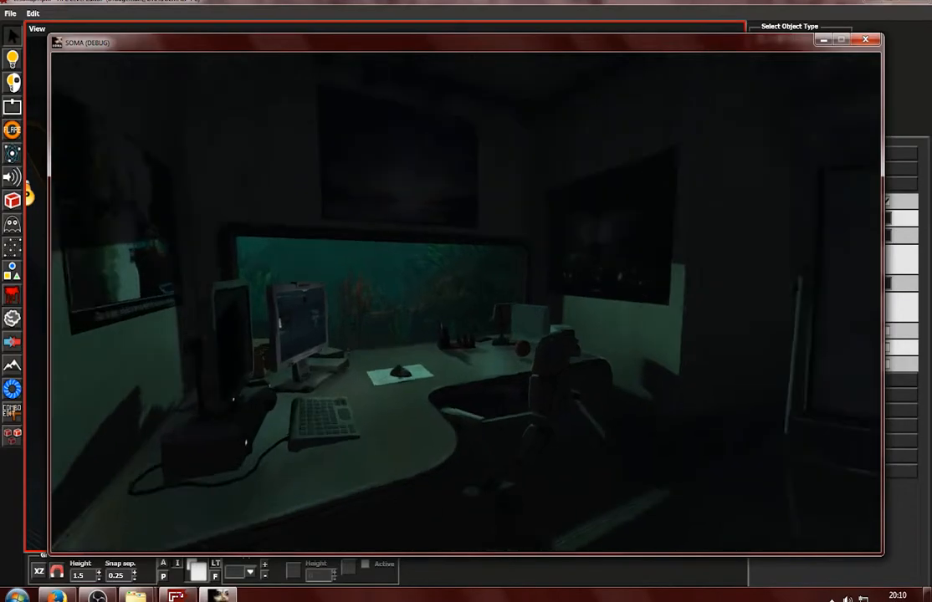
key(w)
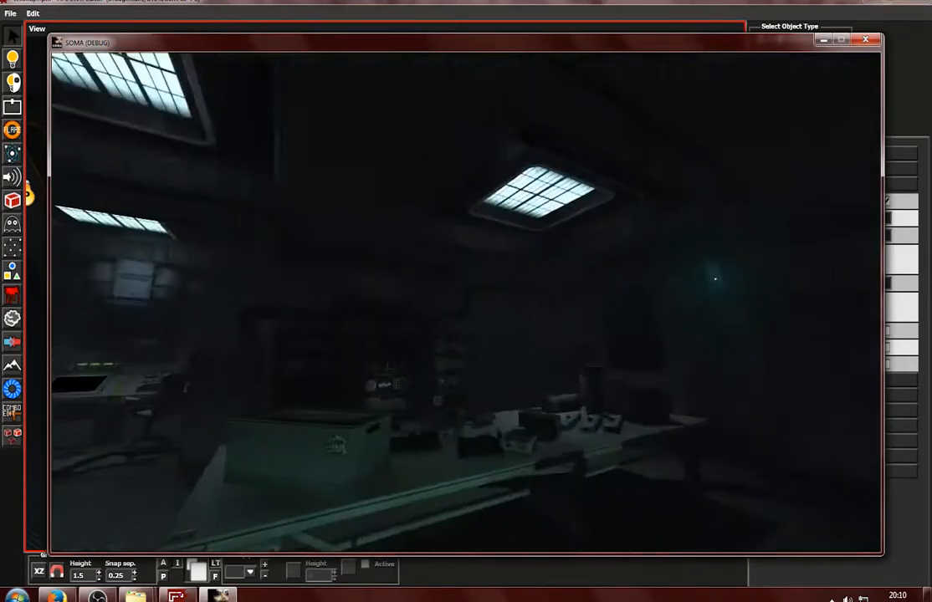
key(w)
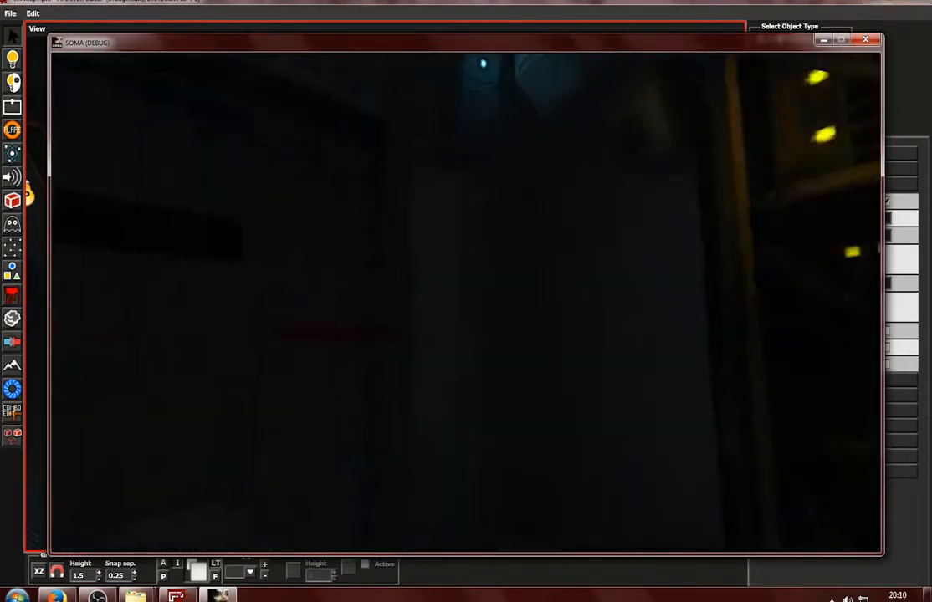
key(w)
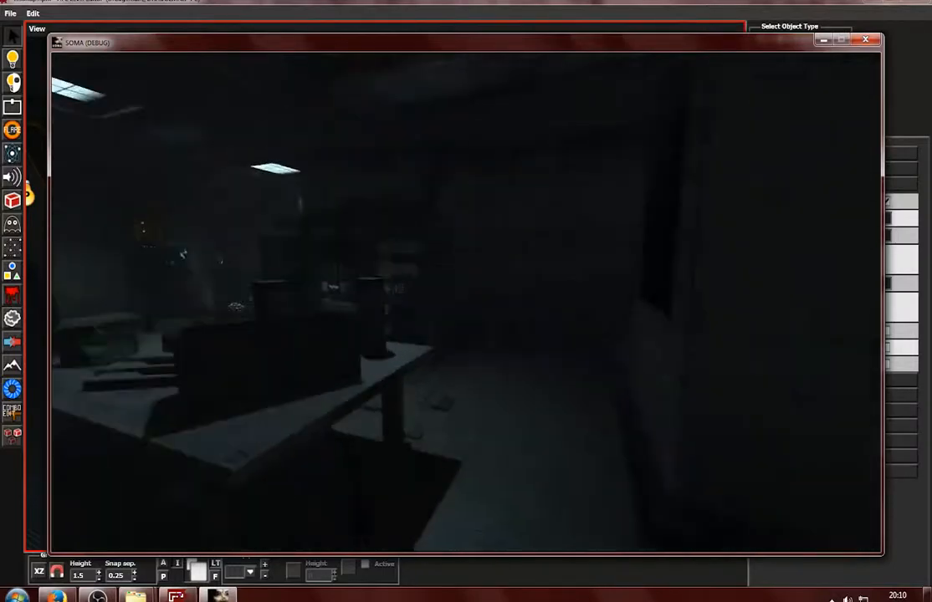
key(w)
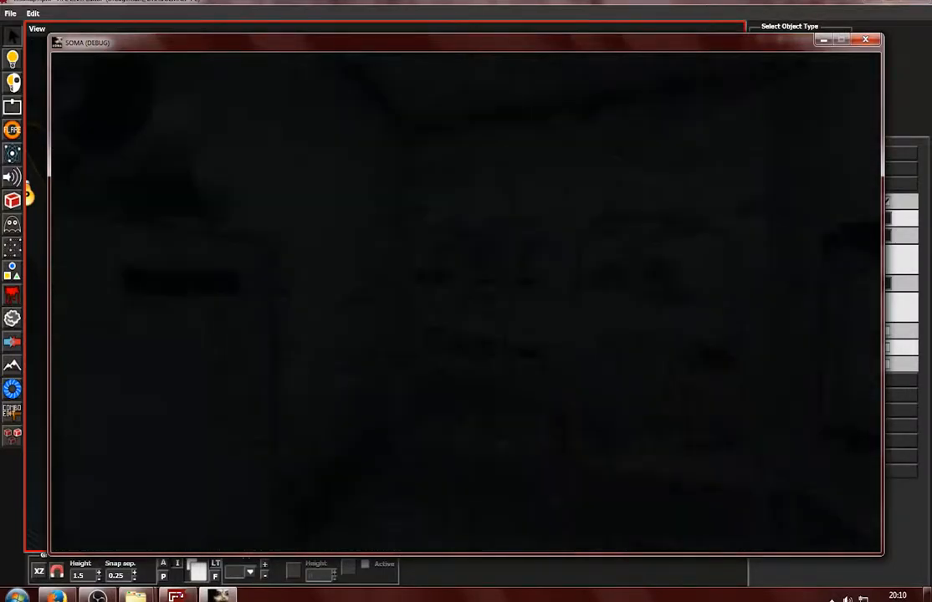
key(w)
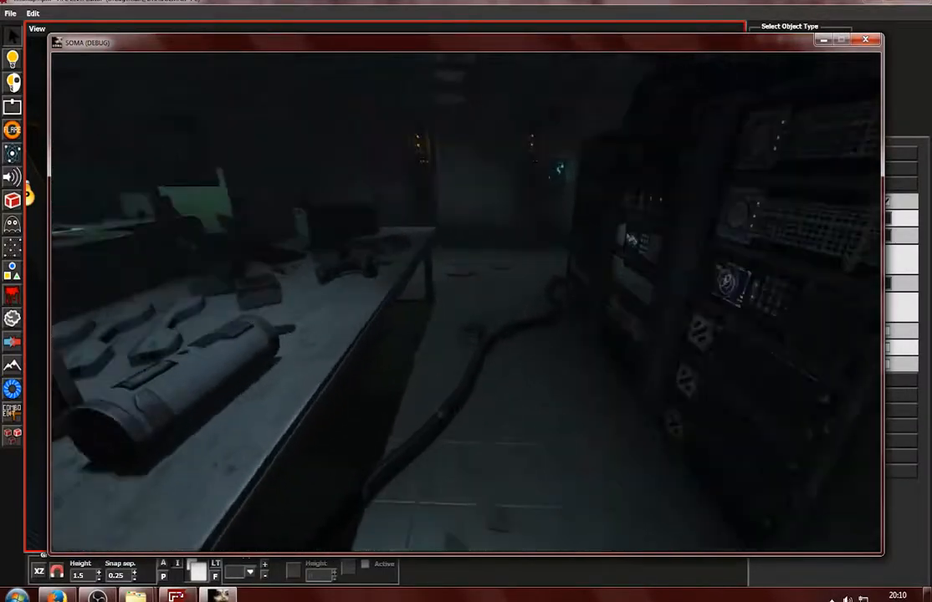
key(w)
key(alt+Tab)
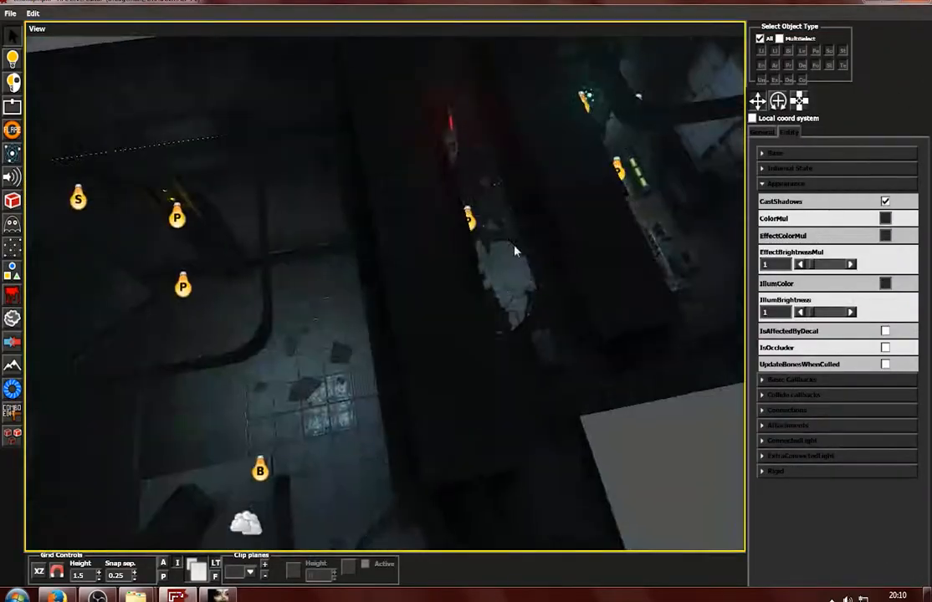
Copy a teal point light to the device with the red indicator strip and change its diffuse colour to red
scroll(427, 370, up, 5)
click(316, 276)
drag(272, 277, 391, 270)
key(f)
alt+drag(451, 250, 552, 322)
key(r)
drag(530, 372, 514, 383)
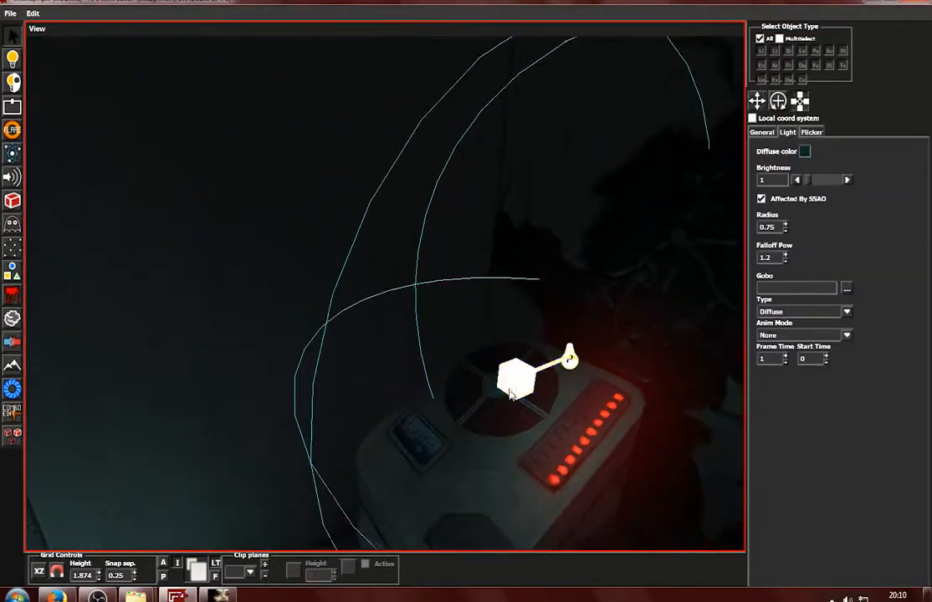
click(804, 152)
click(519, 212)
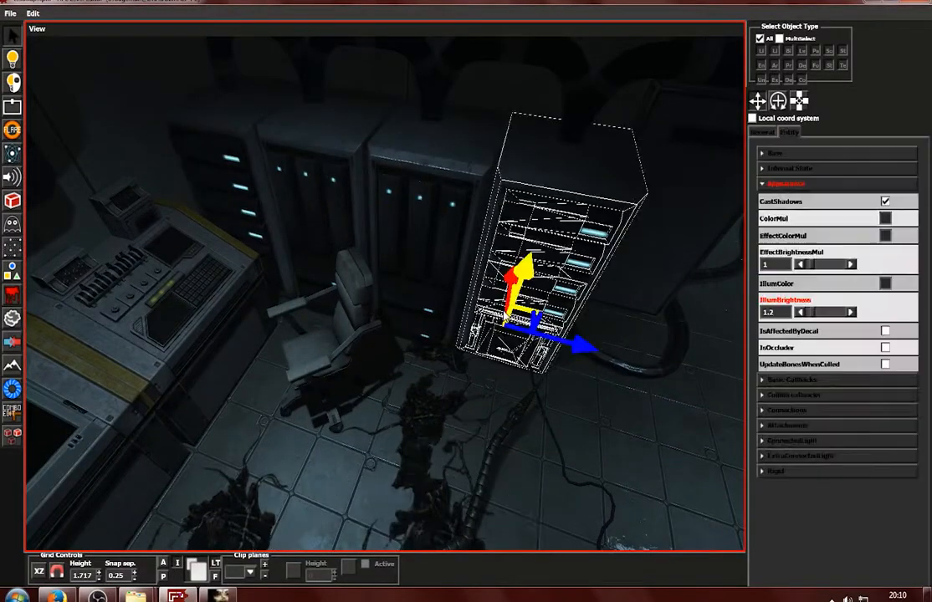
Set the illumination brightness of the end cabinet in the row to 1.5
alt+drag(553, 449, 375, 373)
scroll(376, 373, up, 2)
click(413, 307)
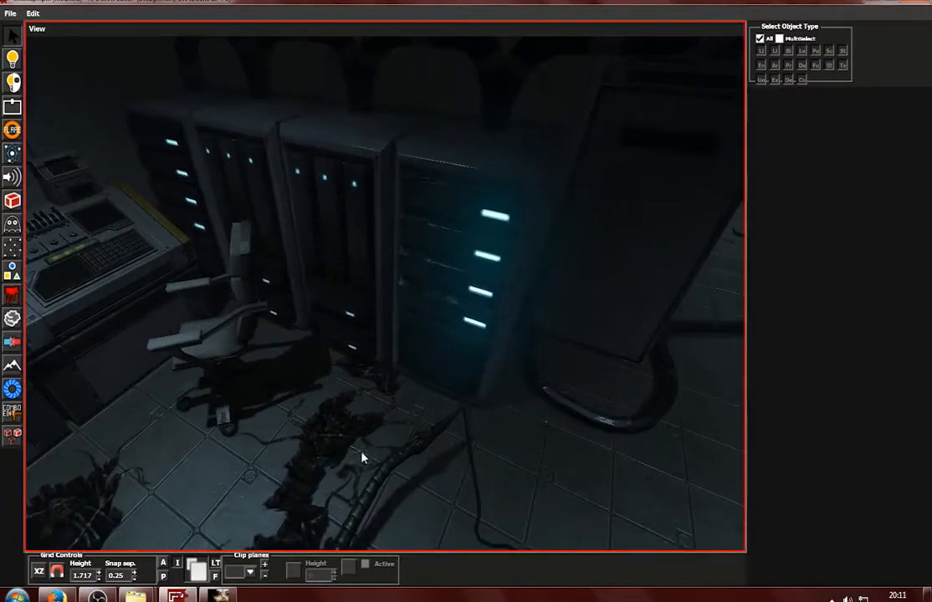
click(504, 301)
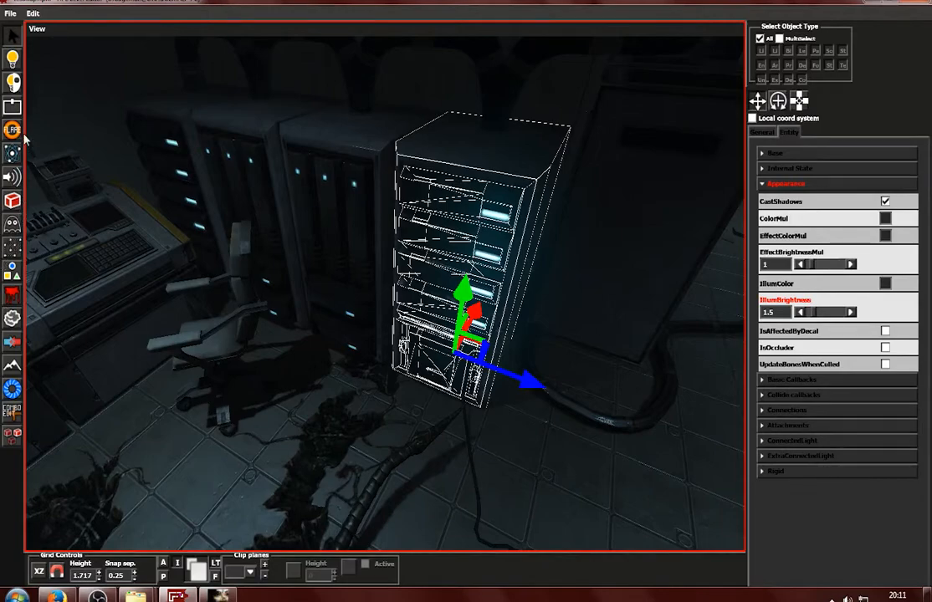
Place a spot light at the end cabinet in the row, rotate it to Z 315 and move it to X 2.75
click(12, 59)
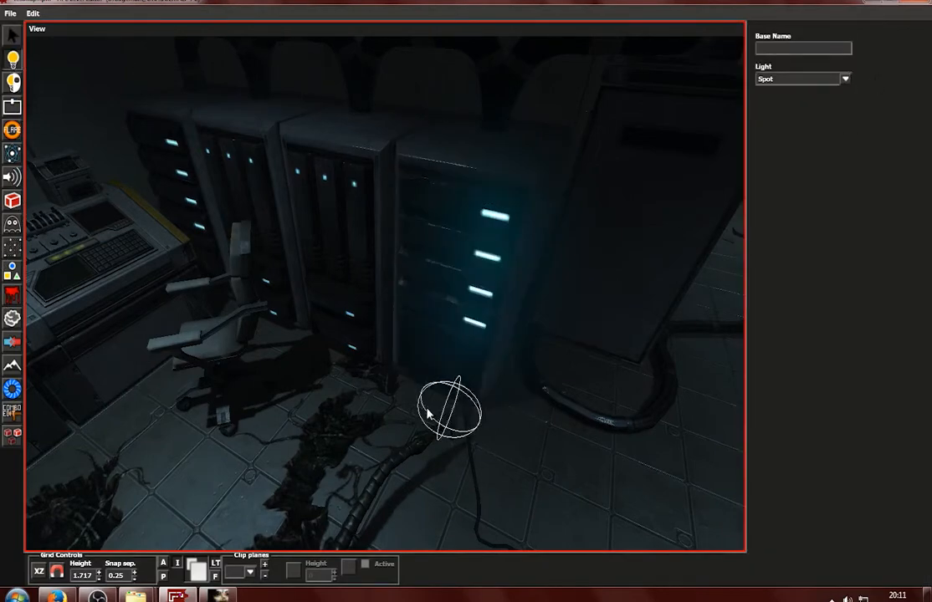
click(433, 286)
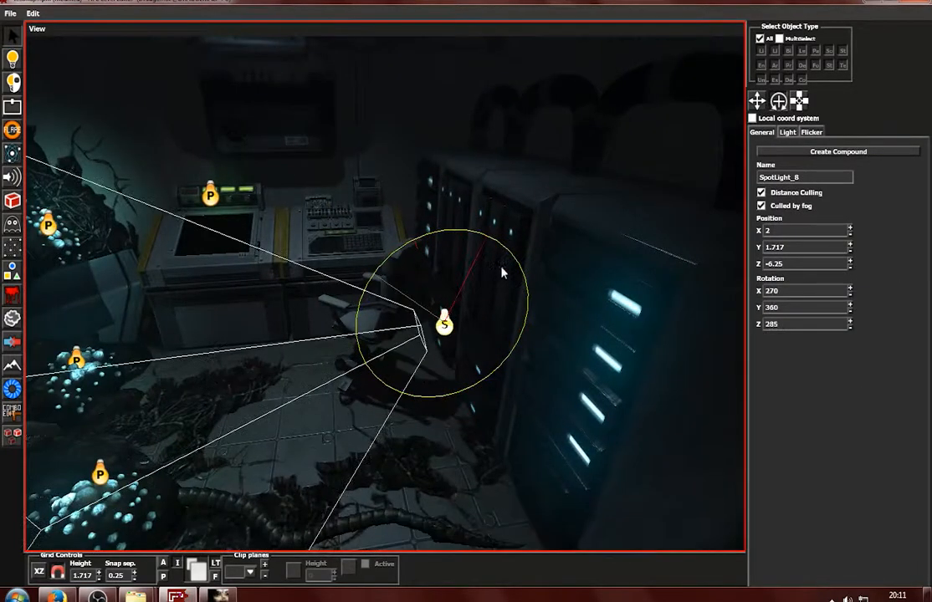
drag(487, 319, 608, 316)
scroll(448, 352, down, 2)
alt+drag(447, 352, 535, 395)
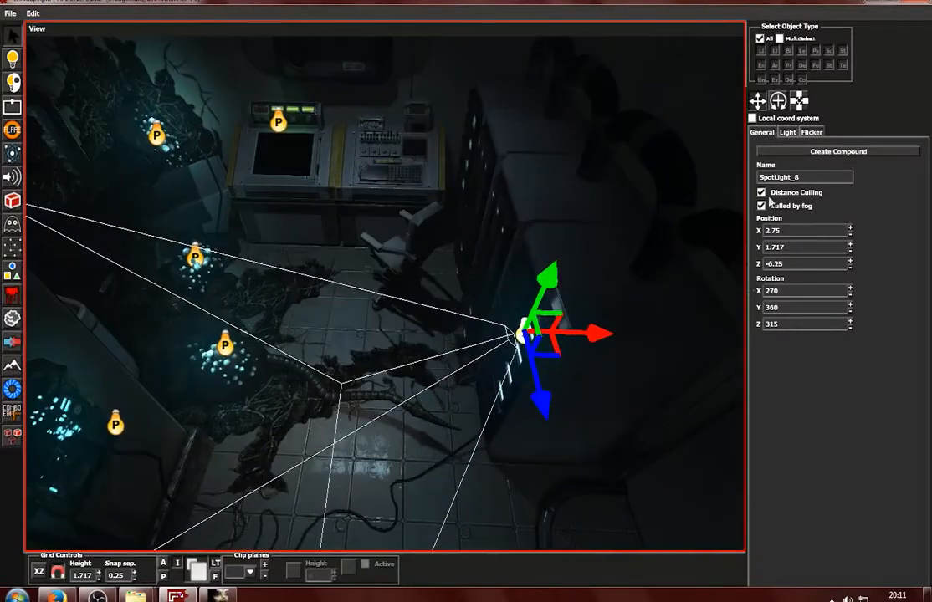
Assign a gobo_spec_server texture from the core folder as the spot light's gobo and make its type Specular
key(Return)
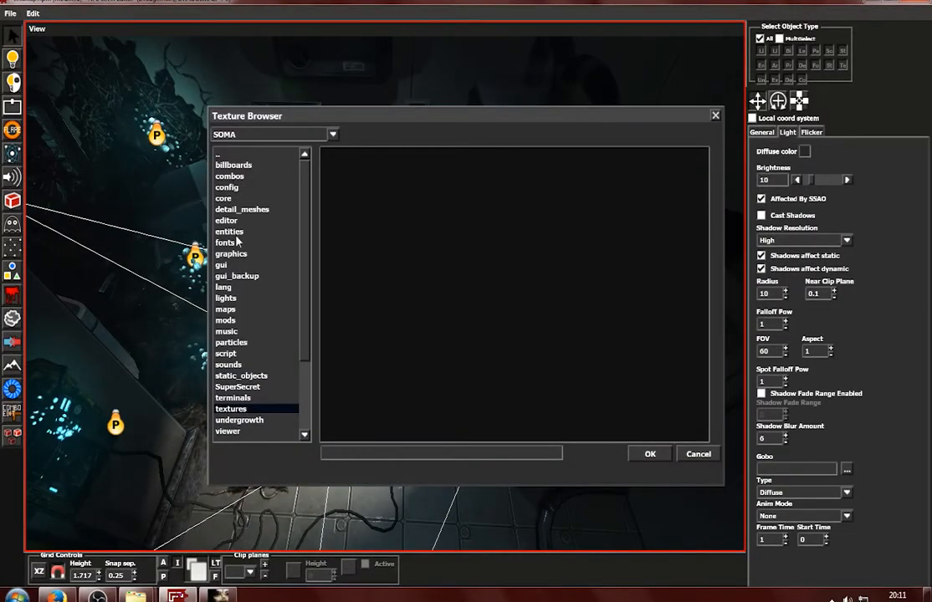
double_click(238, 199)
double_click(490, 254)
Rotate the spot light so its cone points down to the floor beside the cabinets, with a near clip plane of 0.7
alt+drag(490, 254, 351, 219)
key(e)
drag(351, 220, 284, 214)
alt+drag(284, 214, 384, 284)
scroll(809, 489, down, 1)
alt+drag(472, 443, 841, 313)
alt+drag(332, 389, 533, 111)
Move the spot light above the end cabinet and set its near clip plane to 0.9 and brightness to 2
key(w)
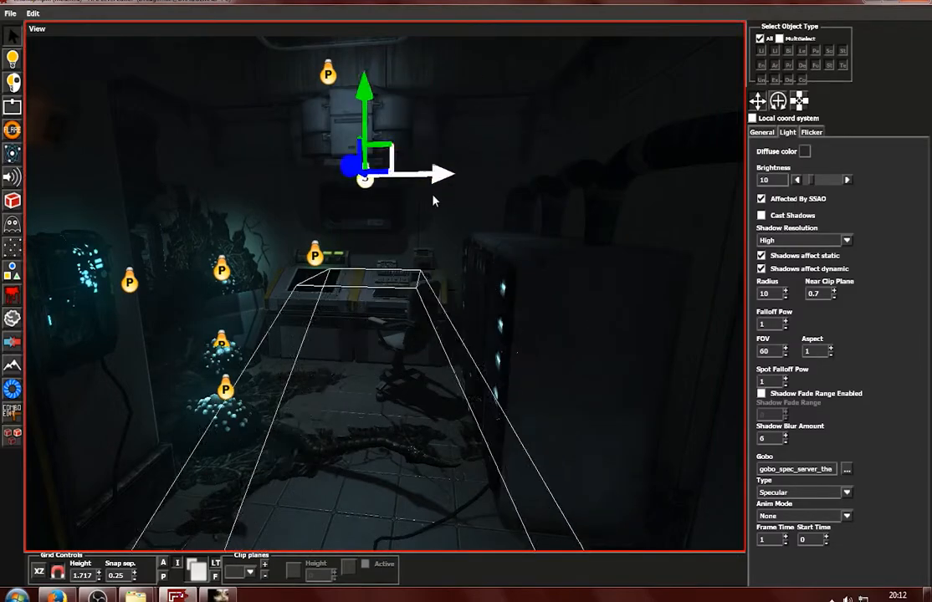
alt+drag(433, 200, 527, 380)
alt+drag(554, 230, 571, 196)
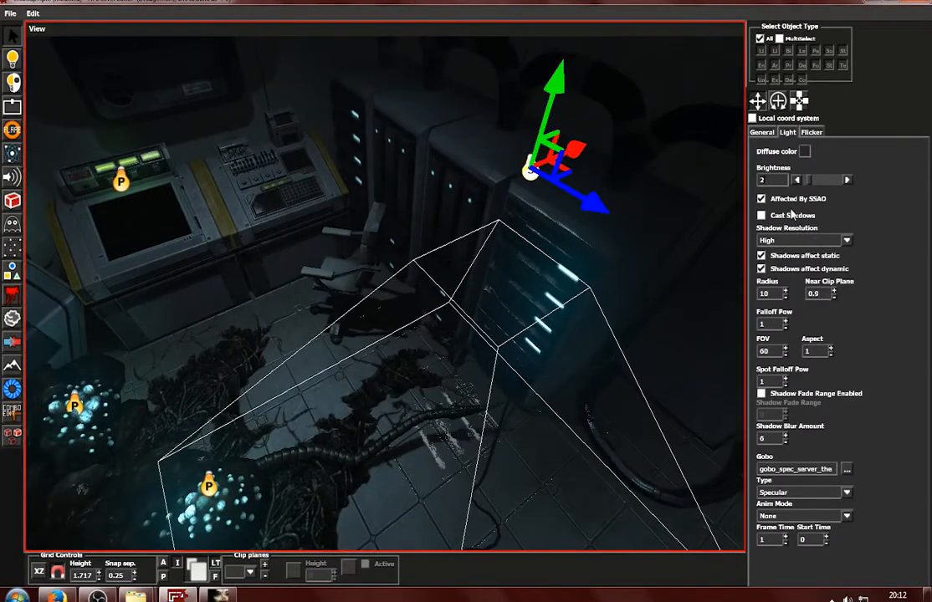
Change the spot light's diffuse colour to a pale blue with hue 195, saturation 30 and brightness 100
click(804, 152)
click(520, 299)
click(464, 212)
click(377, 404)
click(805, 151)
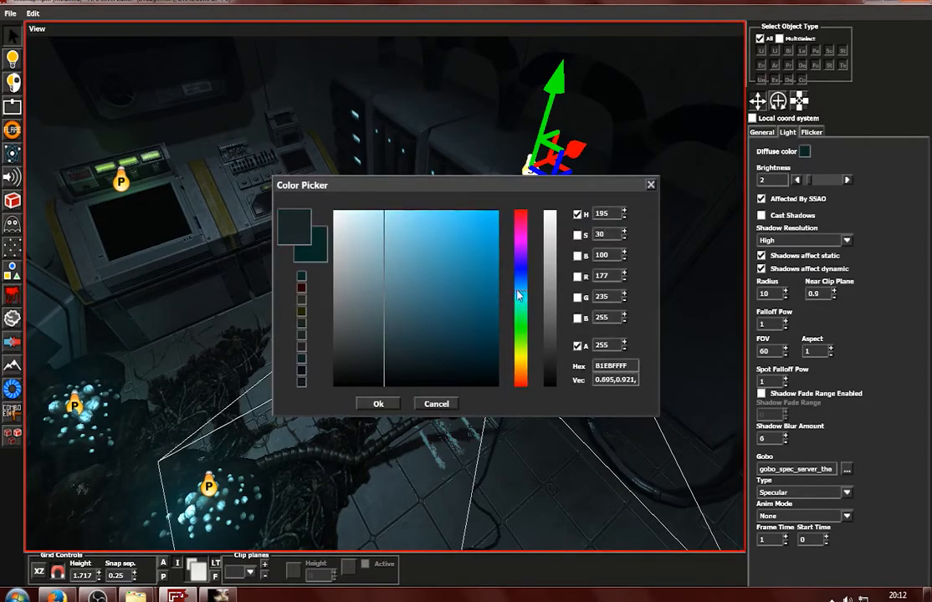
click(377, 404)
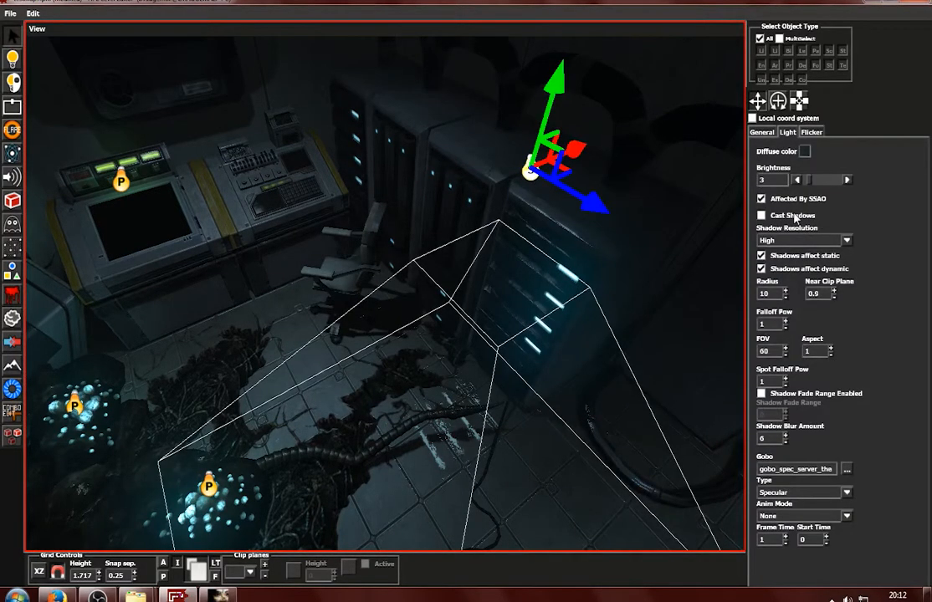
Set the spot light's brightness to 5, FOV to 45 and aspect to 0.4, and enable shadow casting
click(512, 447)
click(530, 170)
click(586, 401)
alt+drag(544, 351, 467, 272)
click(439, 117)
drag(546, 143, 322, 418)
click(784, 356)
Re-aim the spot light at the floor in front of the end cabinet and open its diffuse colour
alt+drag(468, 335, 368, 251)
key(e)
drag(360, 96, 736, 355)
key(w)
alt+drag(384, 108, 472, 361)
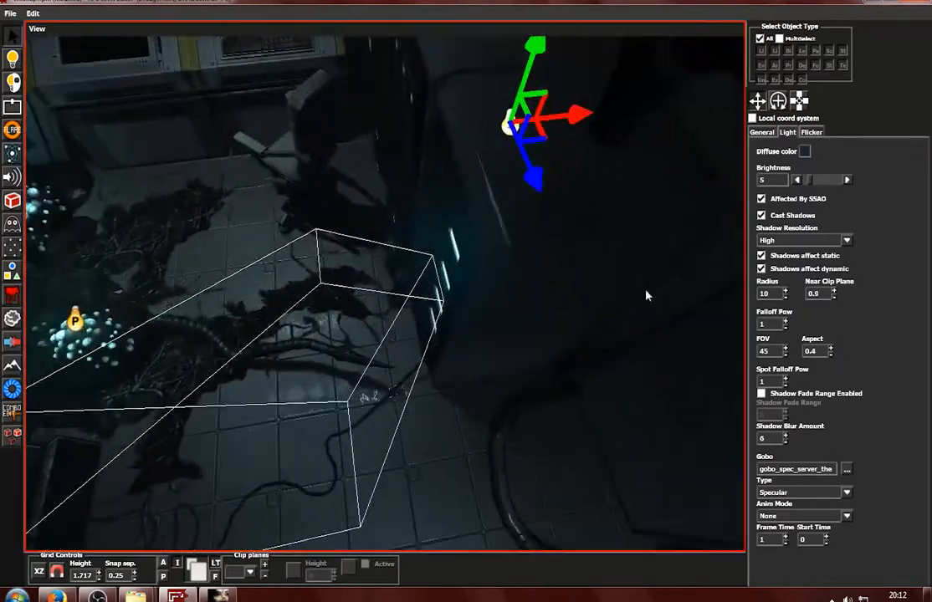
click(804, 151)
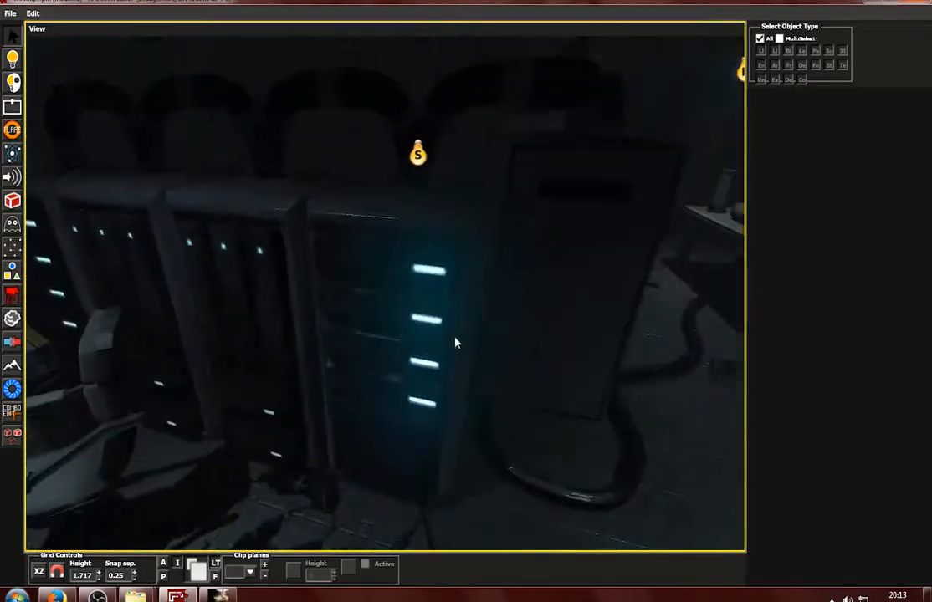
Switch to the SOMA debug game, resume it and examine the lighting around the glowing growths, red-lit machine and server cabinets
click(525, 303)
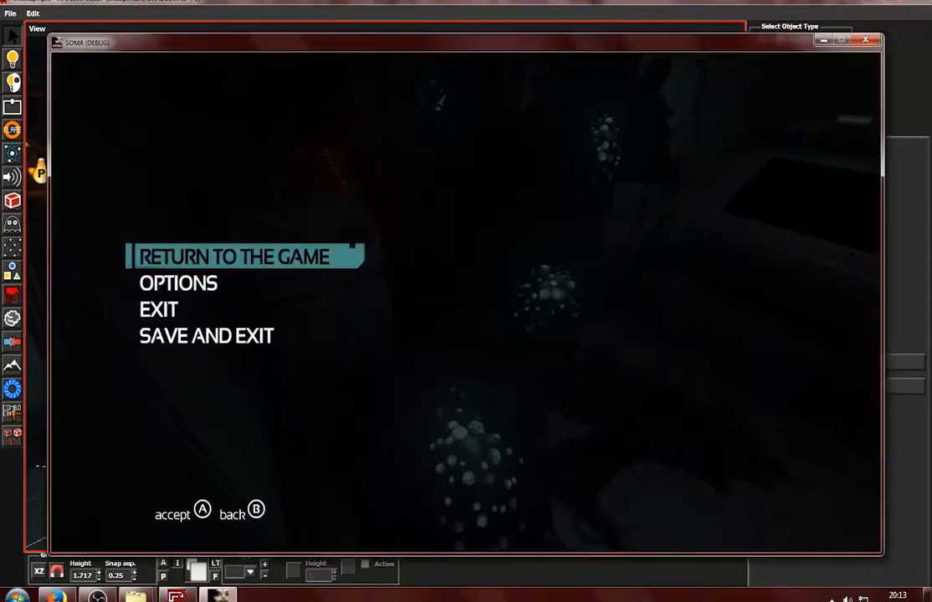
key(Escape)
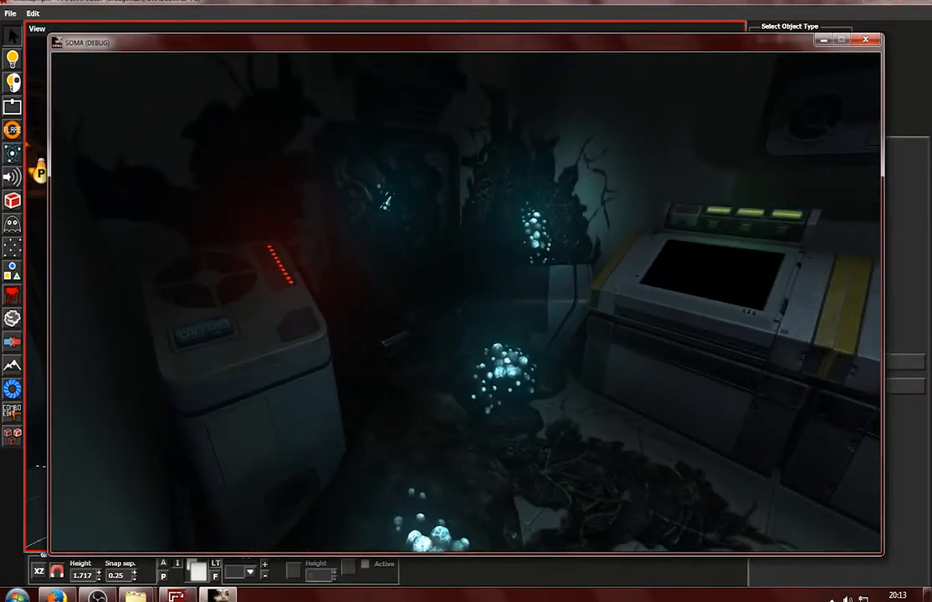
key(d)
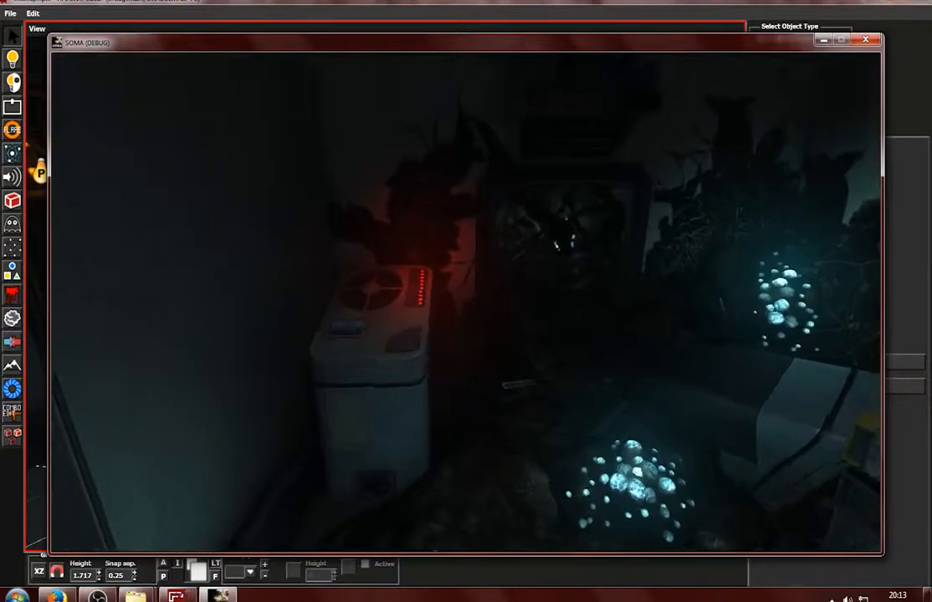
key(w)
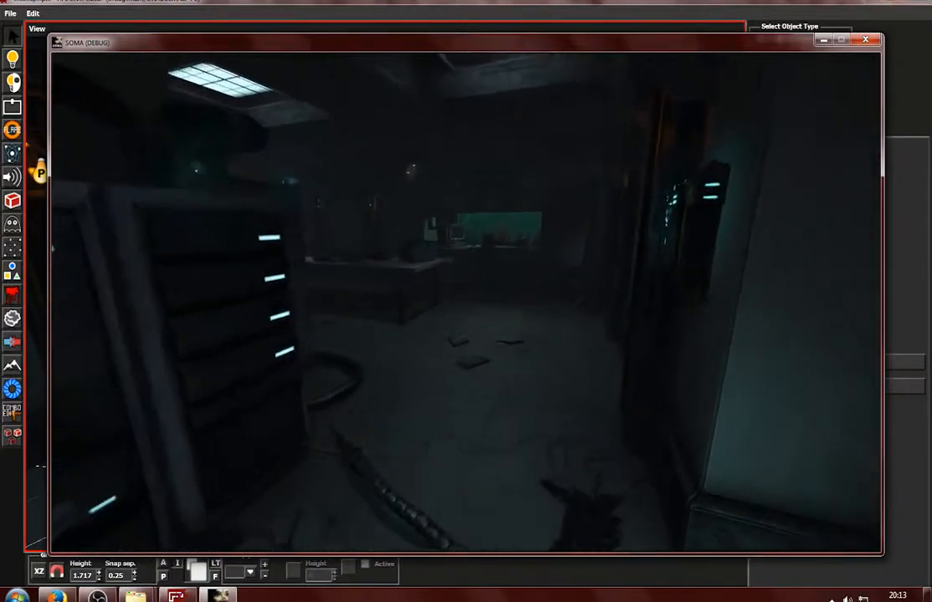
key(s)
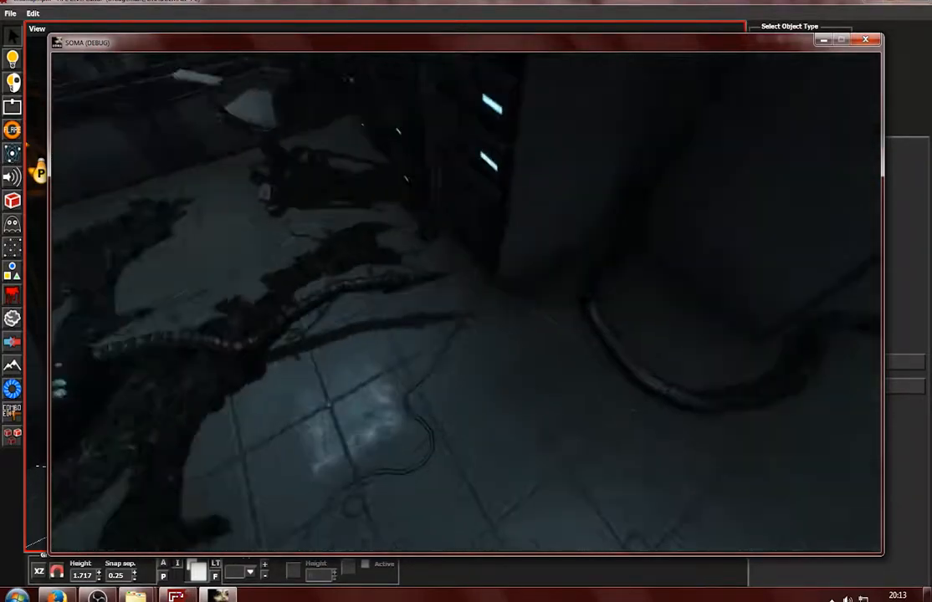
key(w)
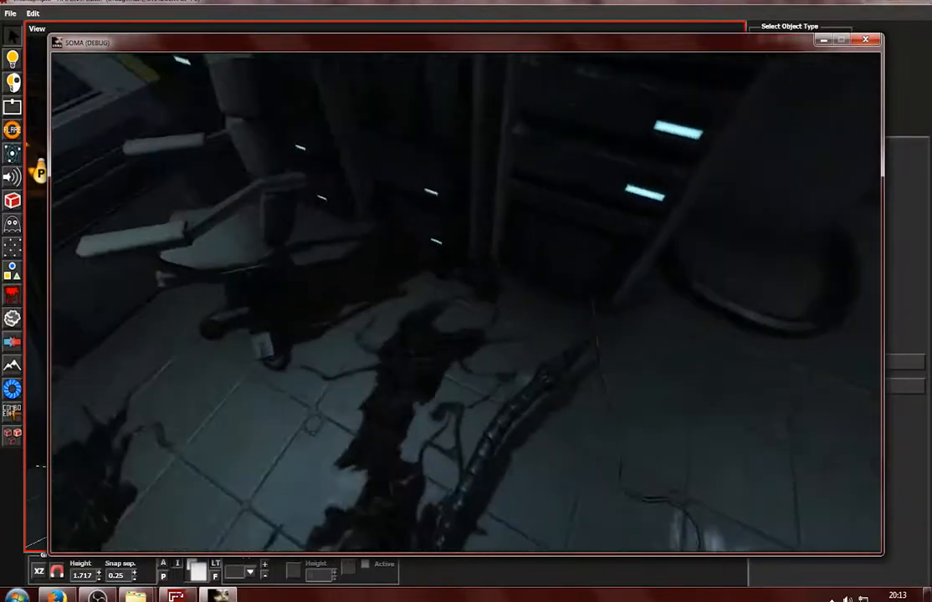
key(w)
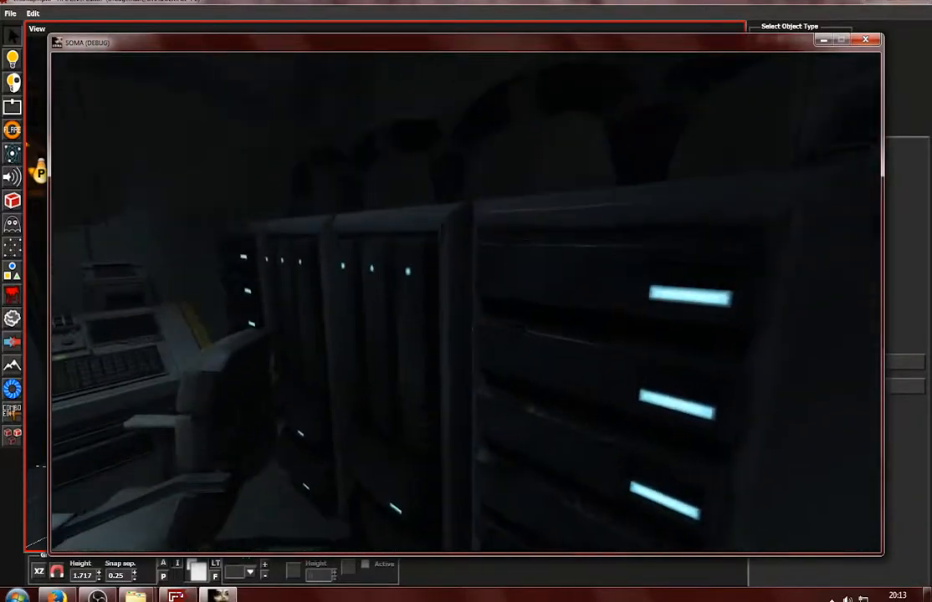
key(w)
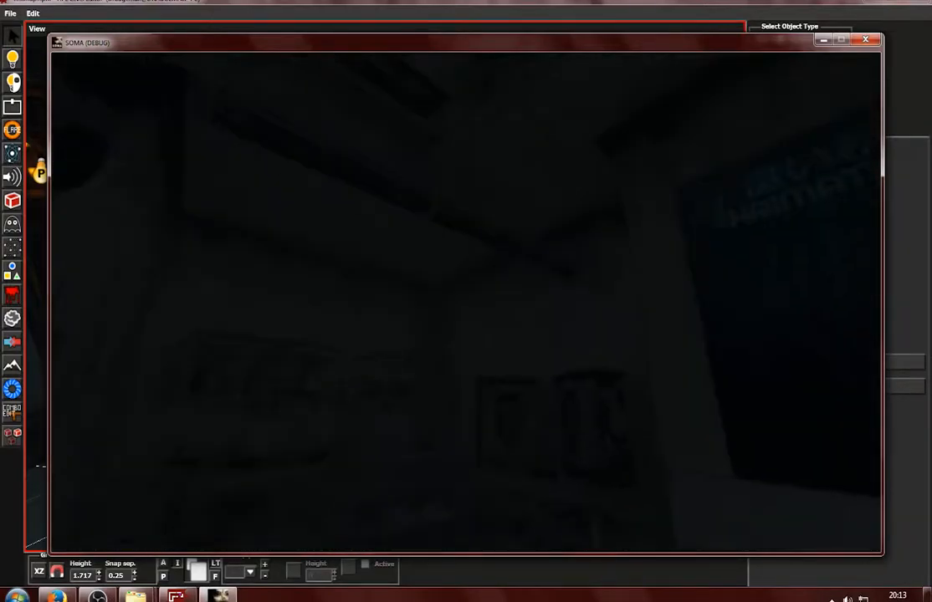
Walk through the dark lab past the workbench and inspect the lighting at the office desk by the underwater window
key(s)
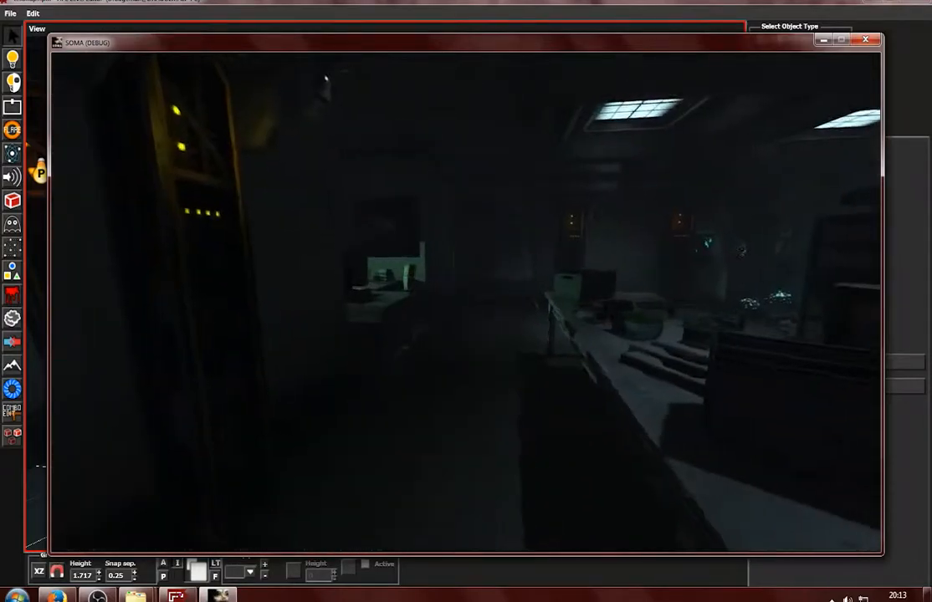
key(w)
key(s)
key(s)
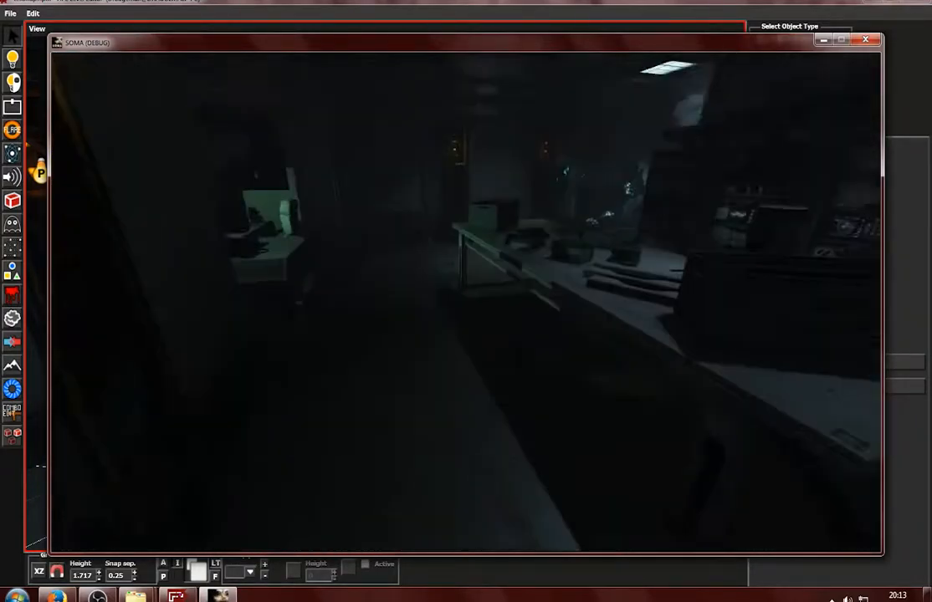
key(d)
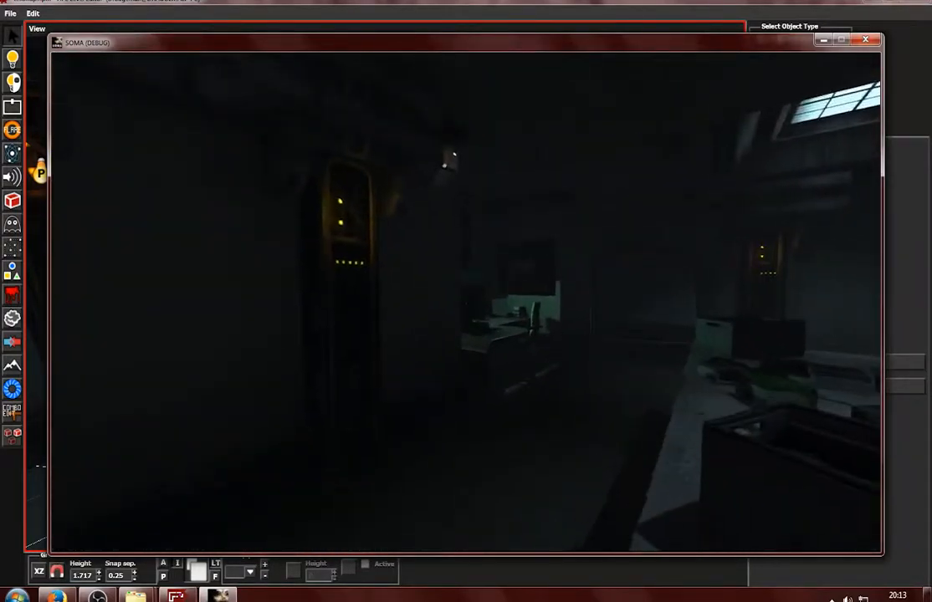
key(w)
key(s)
key(d)
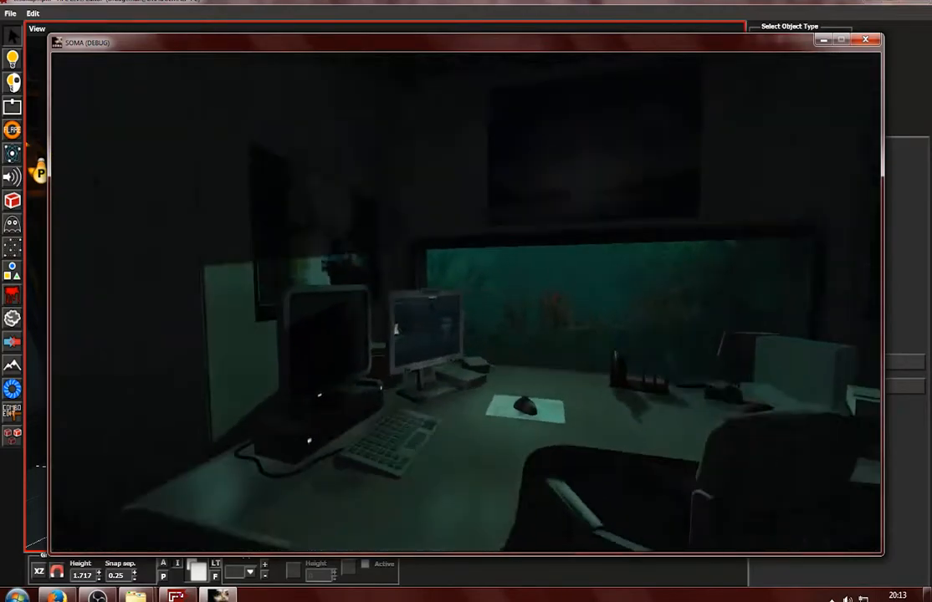
key(w)
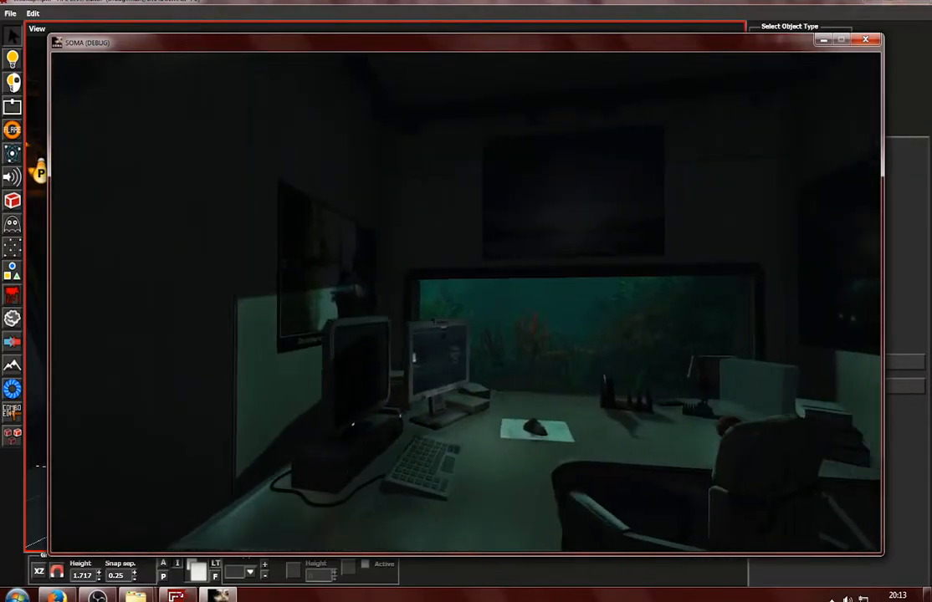
key(s)
key(w)
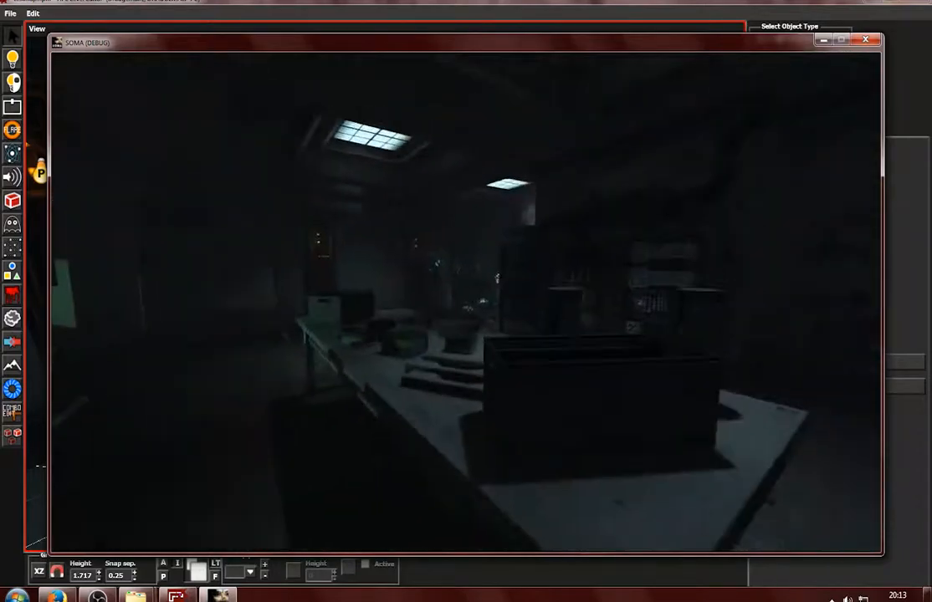
key(d)
key(s)
Switch back to HPL Level Editor, place a wall_long_skinny_white entity from the station lamp category in the storage room, and select it
key(alt+Tab)
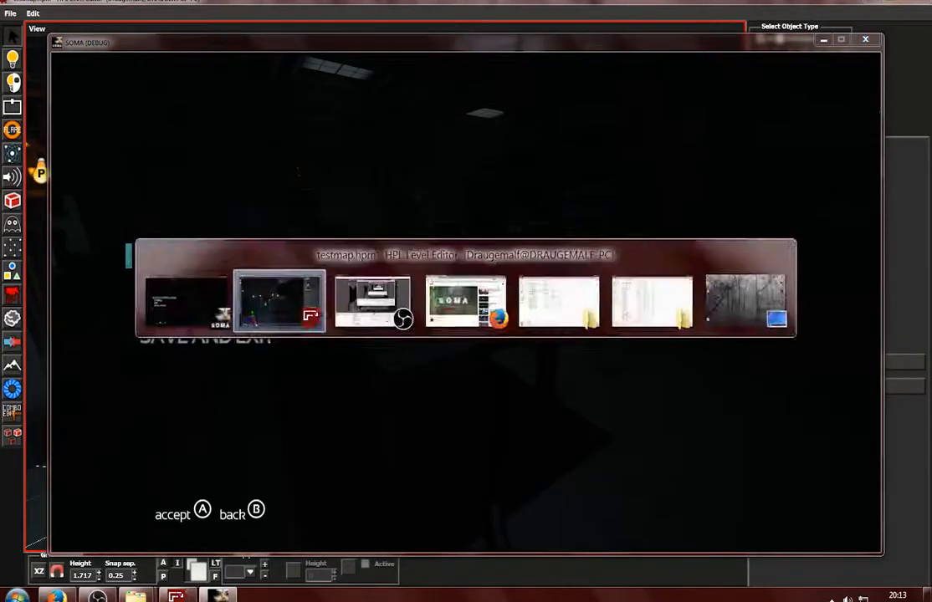
alt+drag(233, 457, 435, 221)
click(434, 221)
key(f)
alt+drag(411, 518, 350, 419)
click(17, 226)
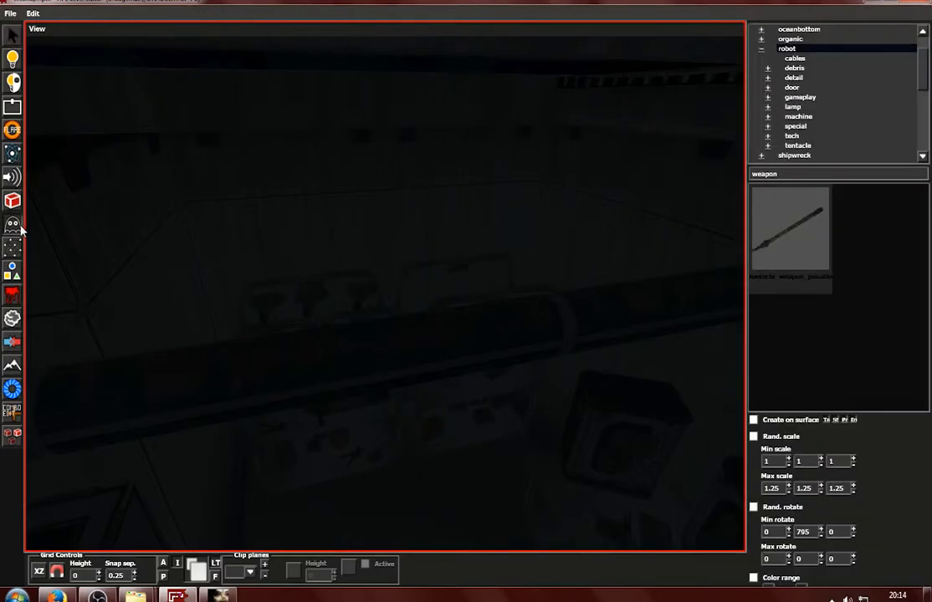
click(818, 96)
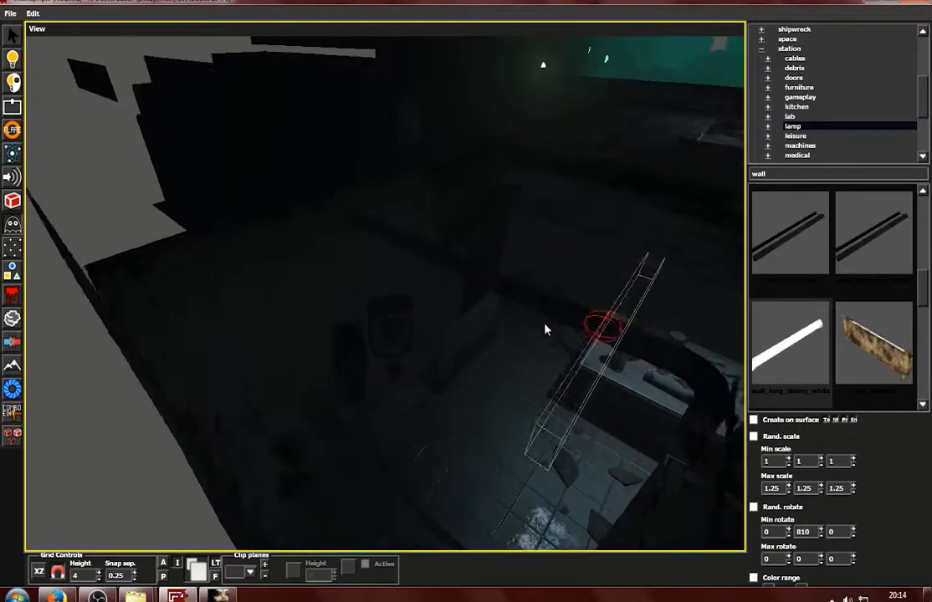
alt+drag(544, 325, 447, 322)
click(403, 291)
key(1)
click(403, 306)
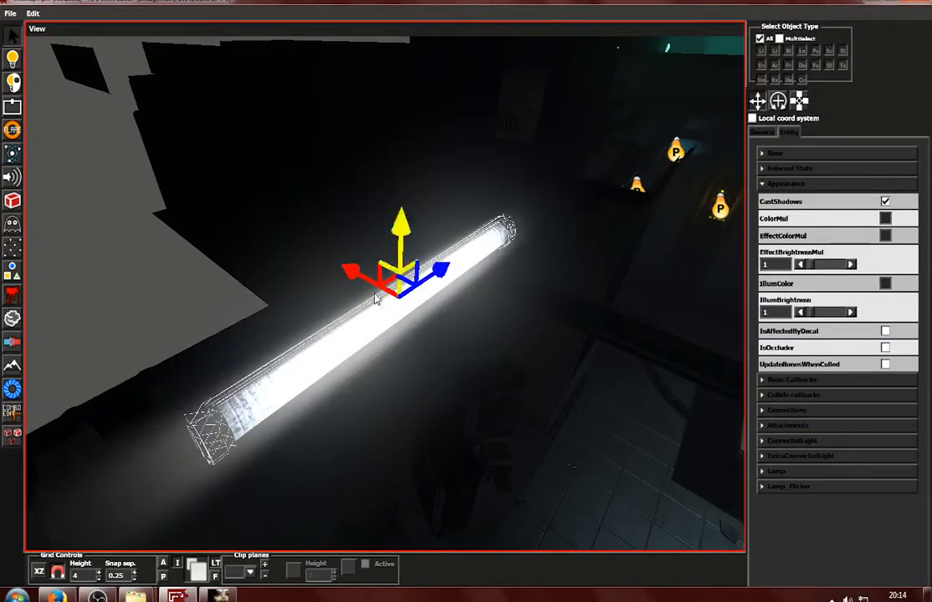
Set the wall lamp's EffectColorMul to a darker colour to weaken its glow
alt+drag(345, 280, 663, 287)
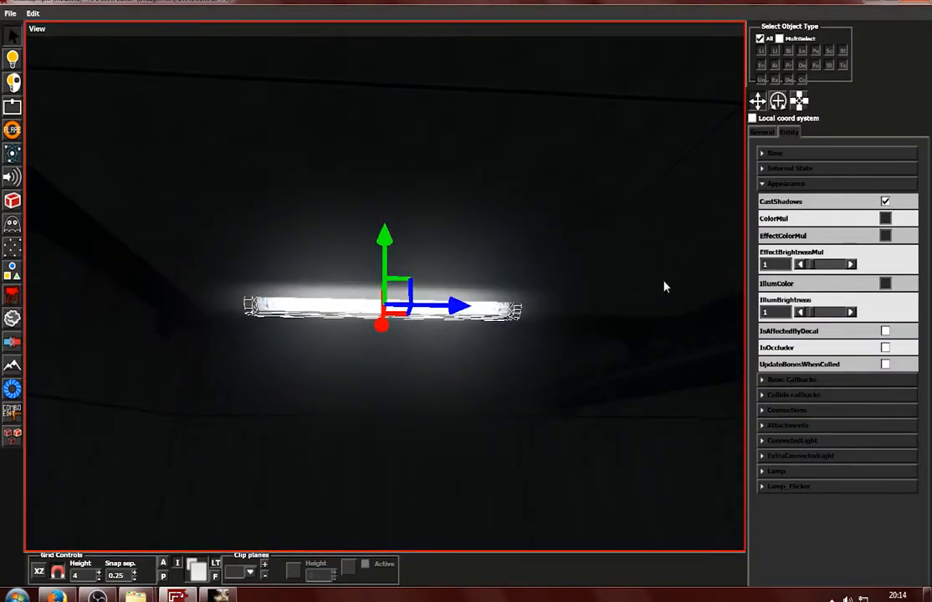
click(885, 236)
click(393, 403)
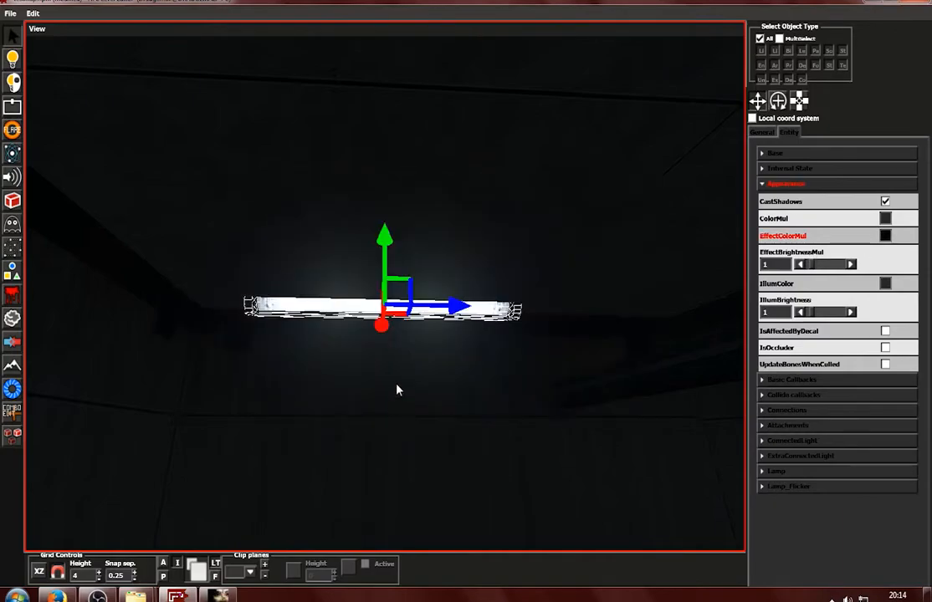
Lower the lamp on the storage-room wall to a height of 3.25, level with the end of the ceiling pipe
drag(385, 266, 460, 419)
scroll(387, 372, down, 3)
scroll(401, 372, up, 2)
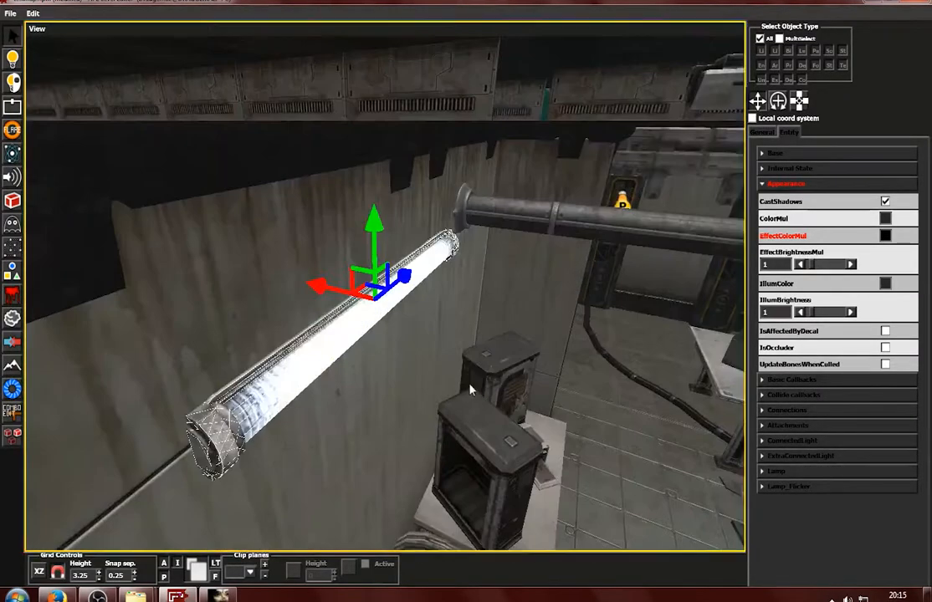
alt+drag(470, 389, 288, 262)
drag(519, 297, 577, 292)
scroll(491, 373, down, 4)
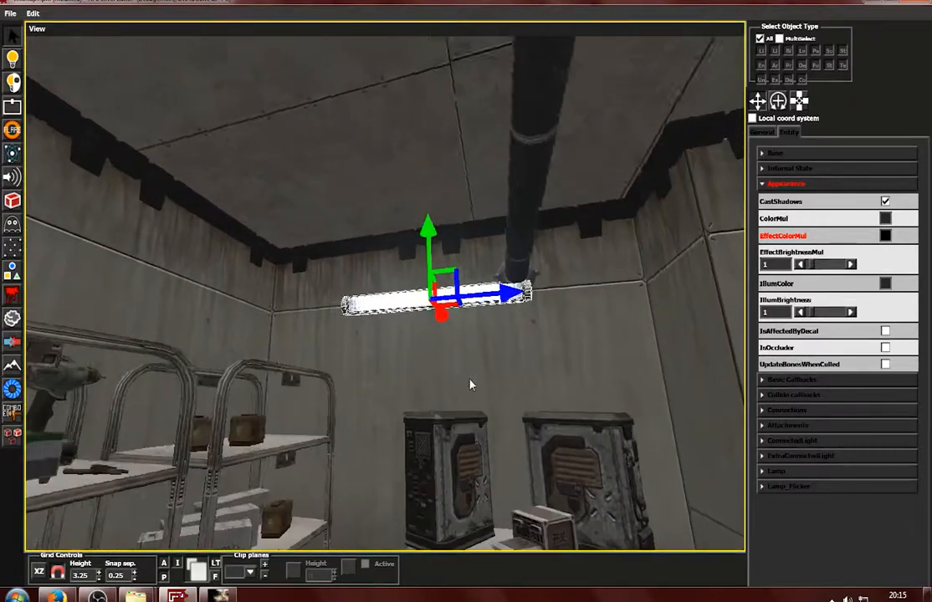
alt+drag(470, 384, 488, 300)
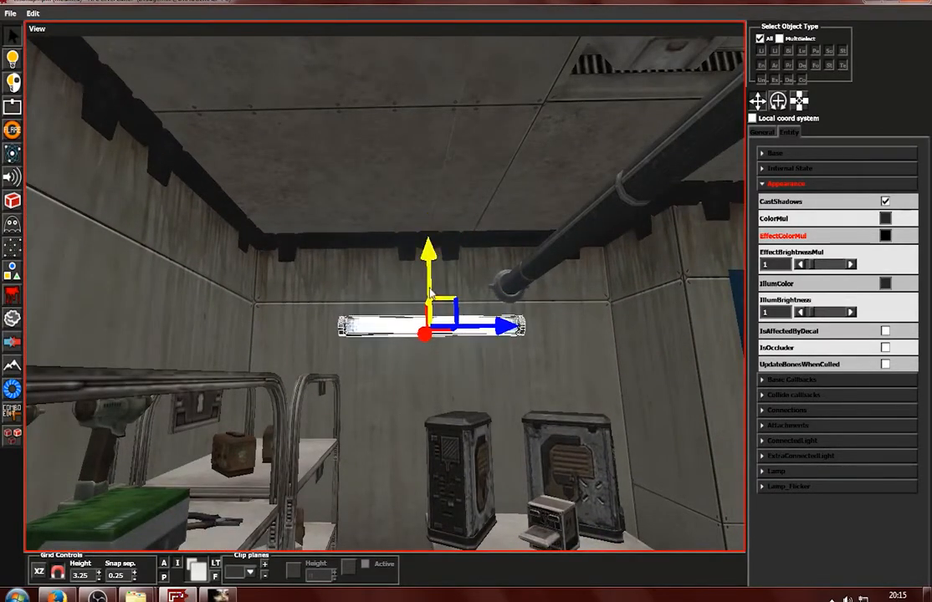
scroll(428, 318, down, 3)
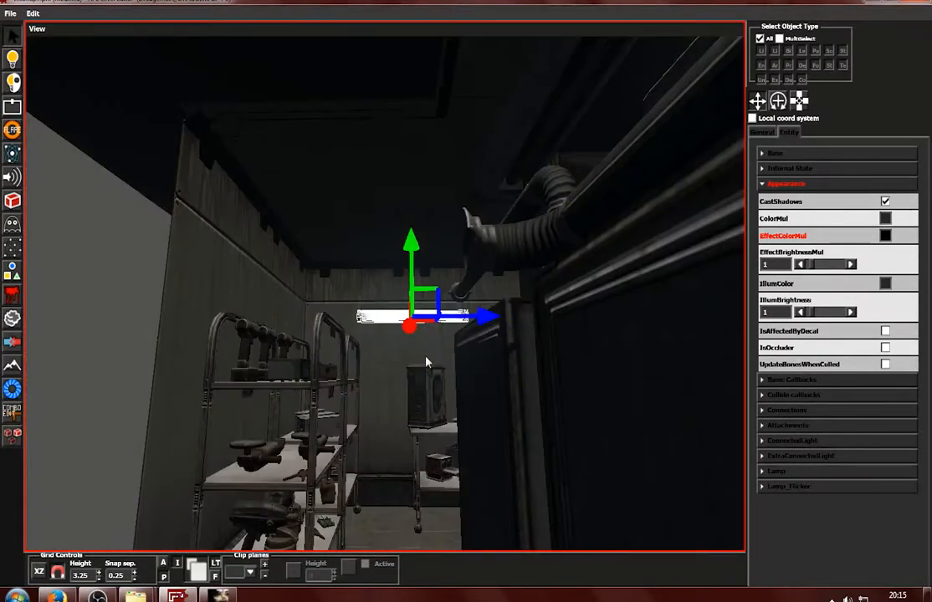
Set the lamp's IllumColor to a saturated orange with hue 34 and its IllumBrightness to 1.2
key(p)
alt+drag(426, 362, 669, 328)
scroll(669, 327, up, 3)
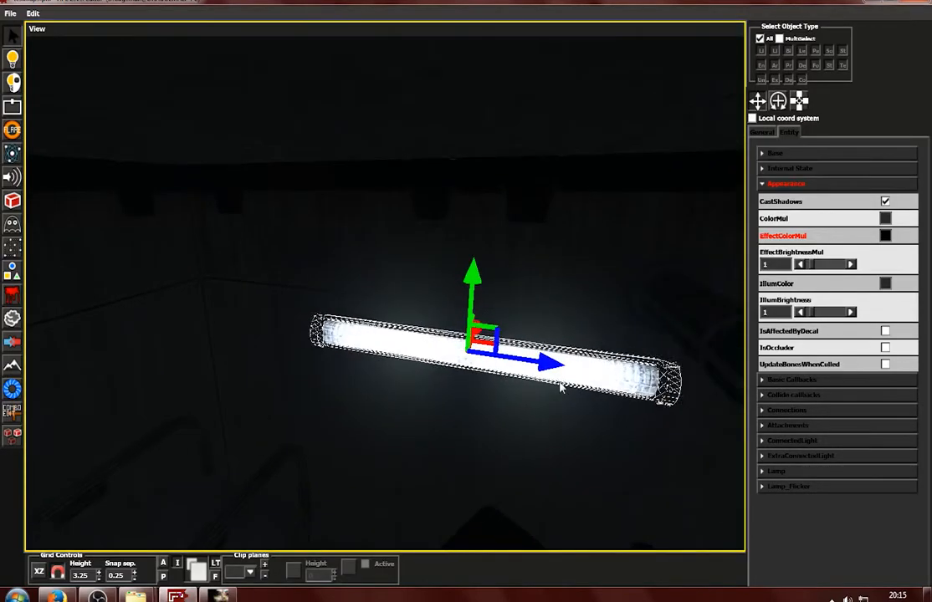
scroll(390, 401, down, 5)
alt+drag(391, 400, 656, 303)
scroll(498, 367, up, 3)
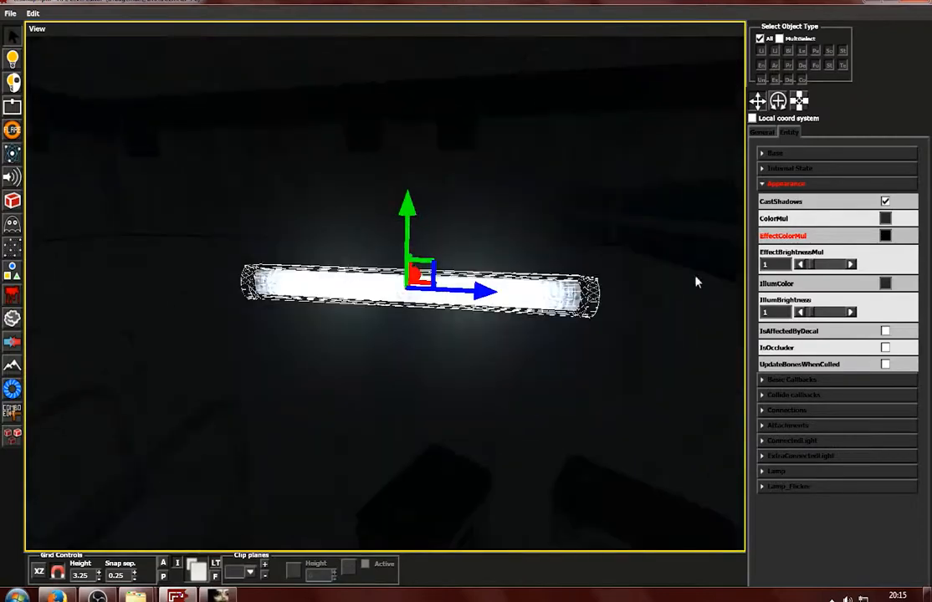
click(760, 133)
click(789, 133)
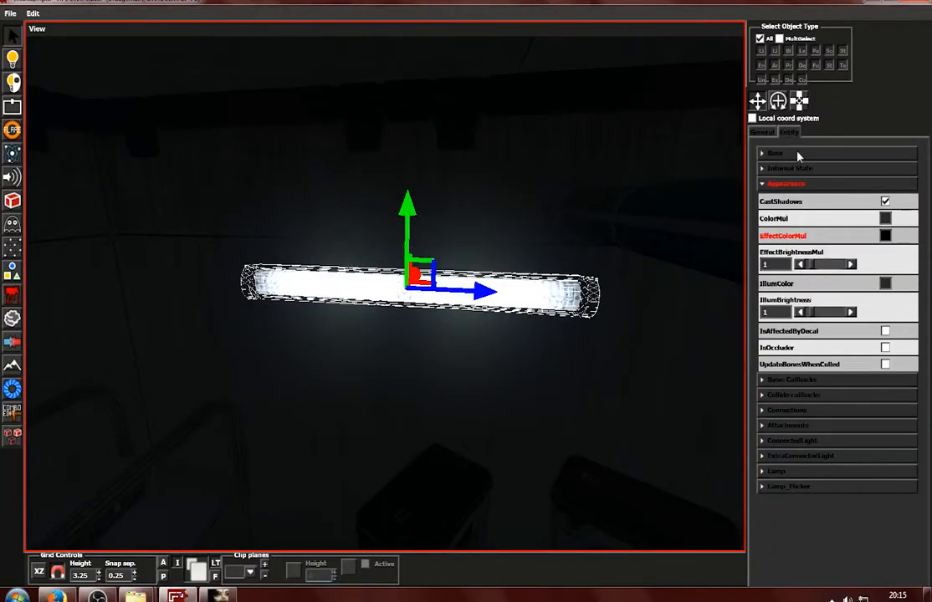
click(886, 284)
click(521, 377)
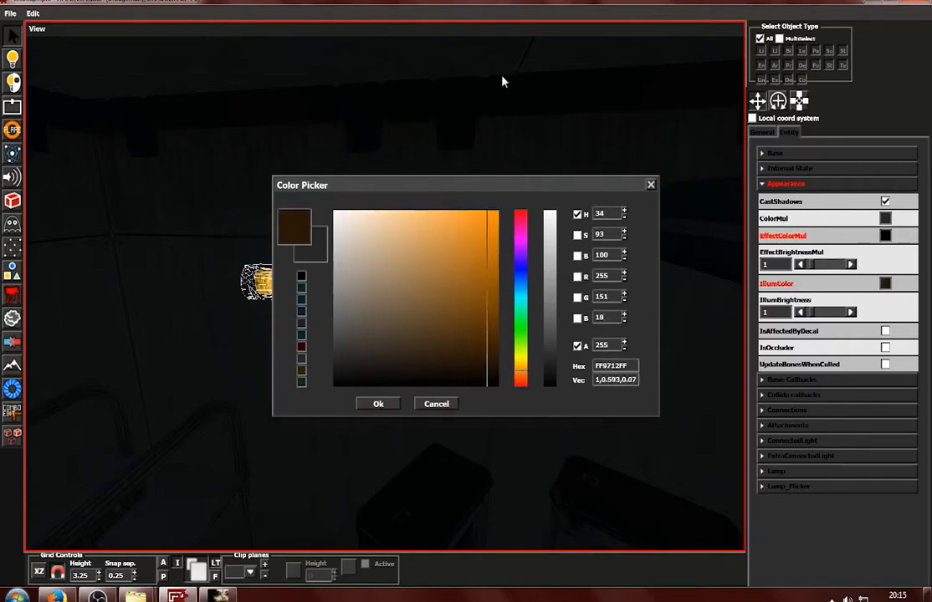
click(383, 406)
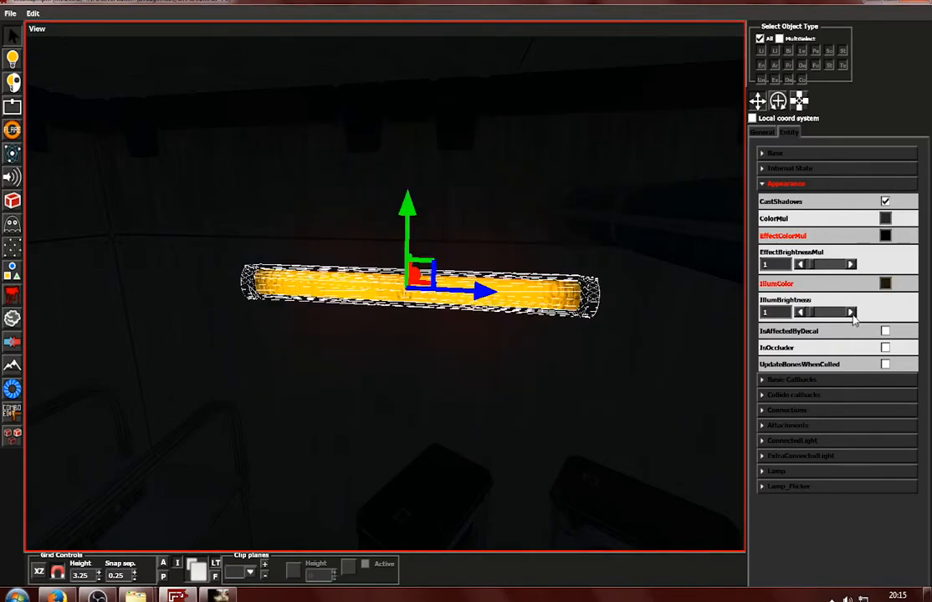
click(850, 312)
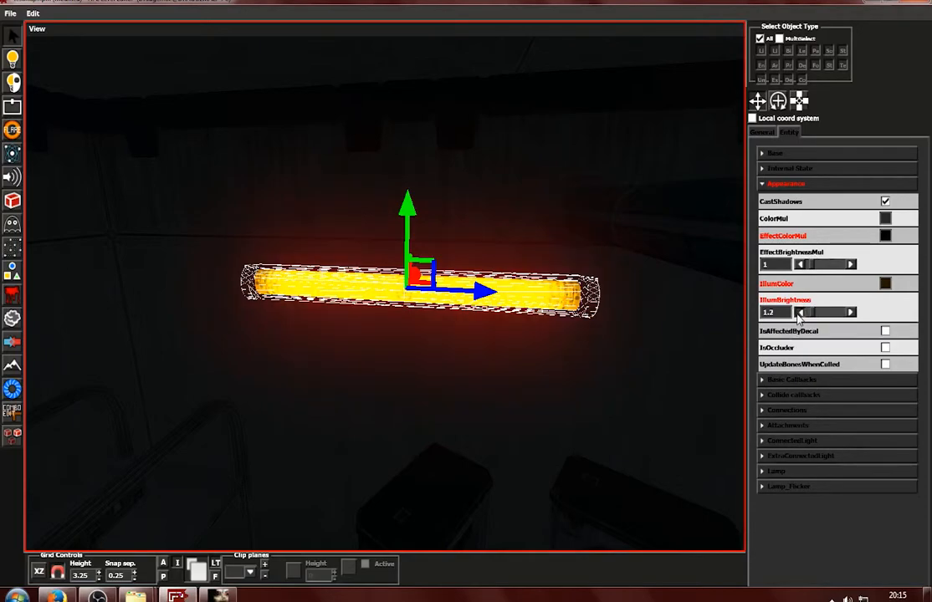
Place a point light with a radius of about 1.5 at grid height 3 in front of the orange lamp, and select it
click(429, 421)
alt+drag(429, 421, 356, 276)
click(309, 258)
click(306, 256)
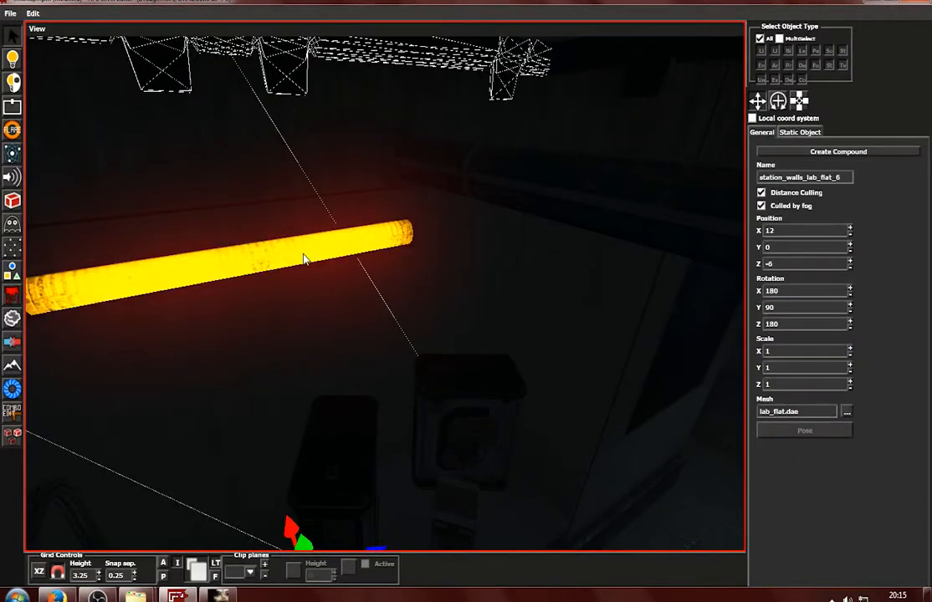
click(304, 261)
alt+drag(291, 266, 232, 263)
click(13, 81)
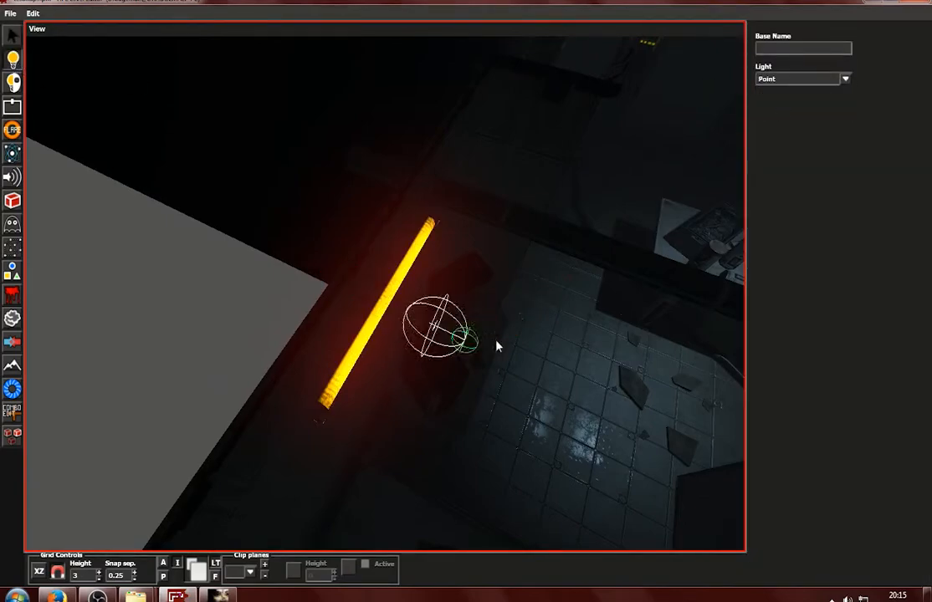
drag(623, 408, 632, 411)
key(1)
click(441, 331)
alt+drag(443, 333, 416, 276)
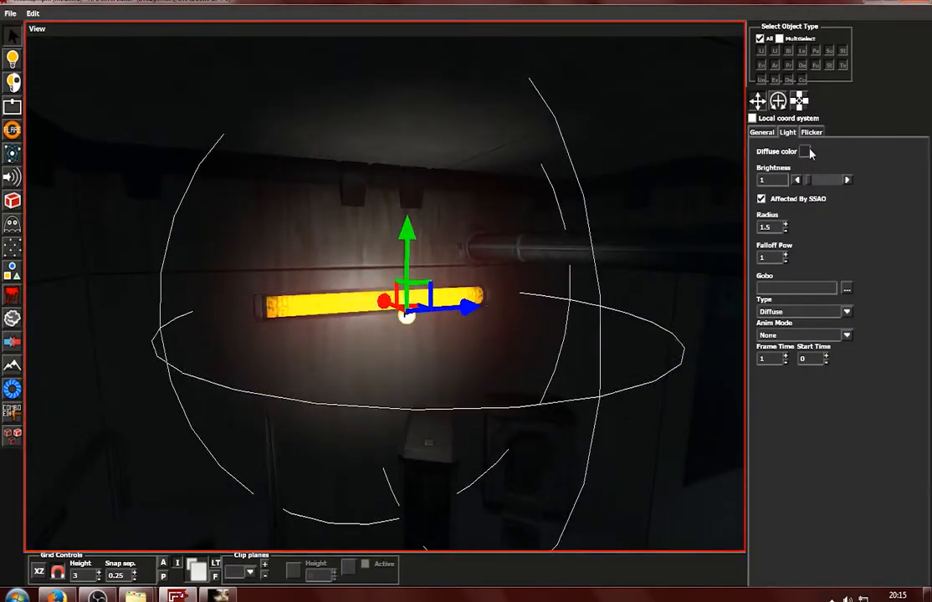
Set the new point light's diffuse colour to a saturated orange with hue 31 and alpha 162
click(805, 151)
click(302, 279)
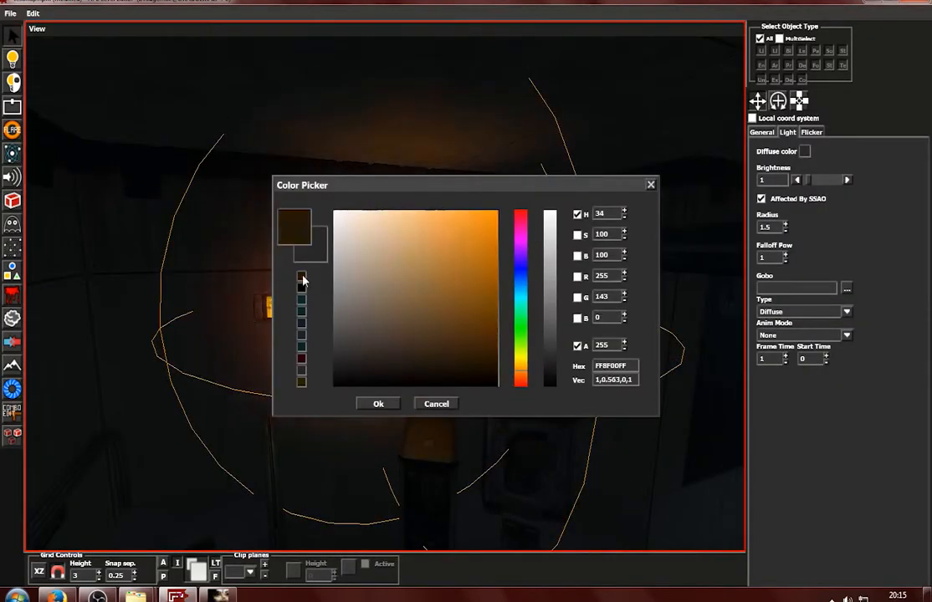
click(379, 405)
click(804, 151)
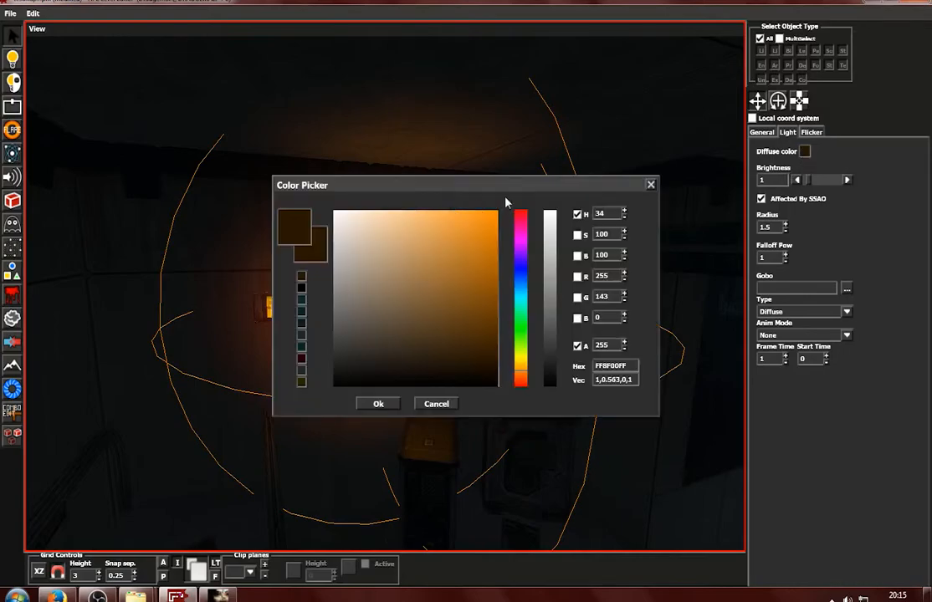
drag(522, 195, 717, 146)
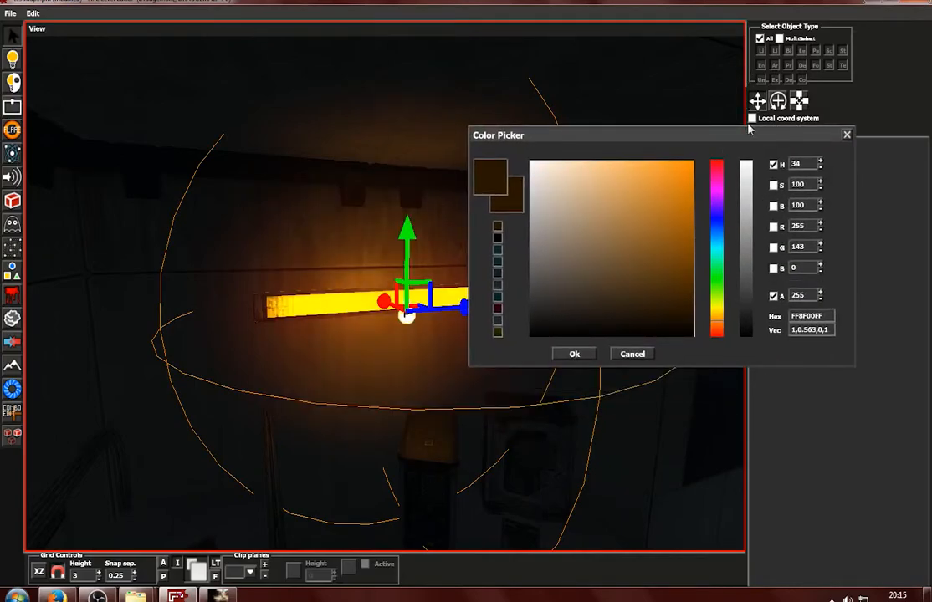
click(715, 330)
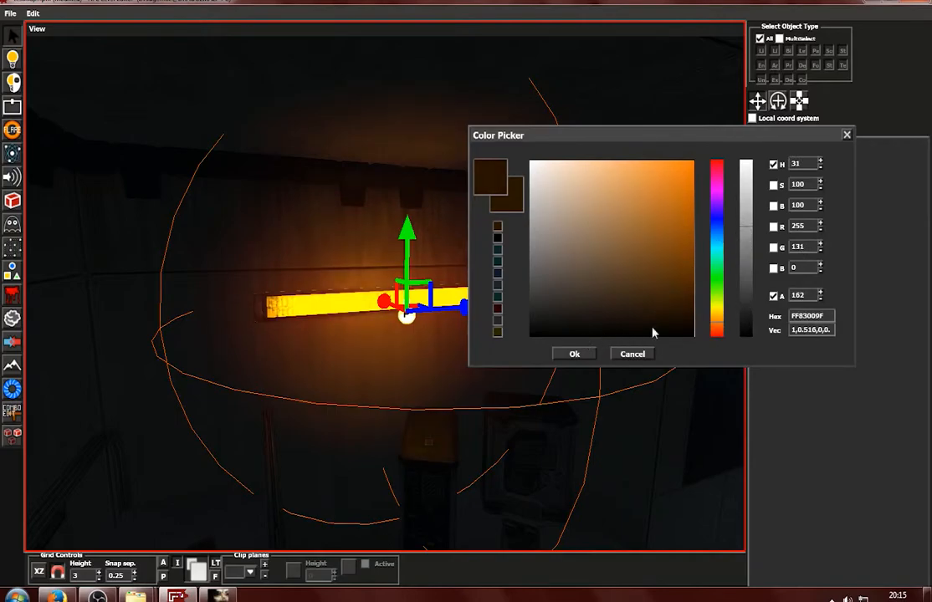
click(587, 356)
Place a spot light at grid height 3 in front of the orange lamp, aimed into the room, and select it
alt+drag(414, 360, 397, 408)
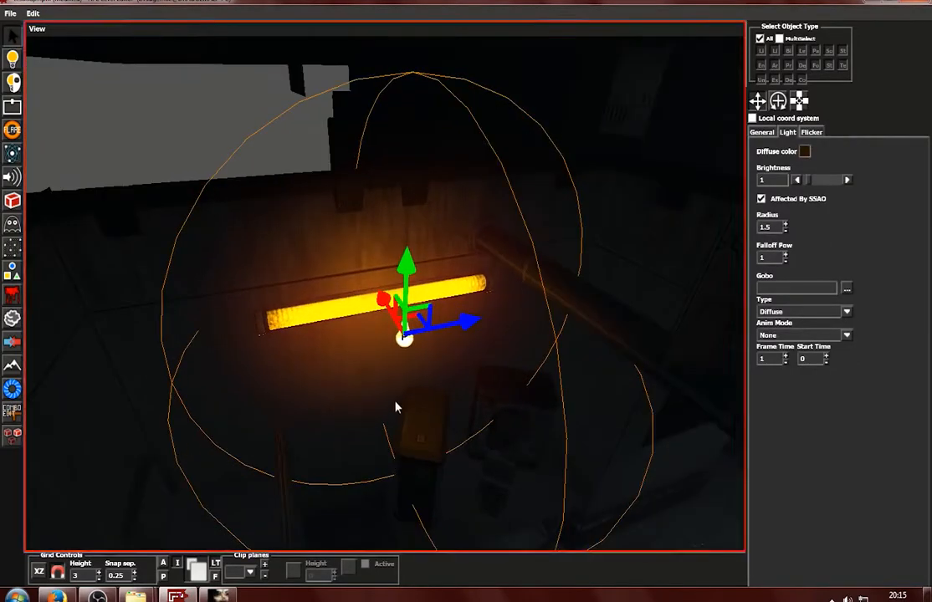
click(320, 333)
alt+drag(320, 333, 496, 378)
click(15, 60)
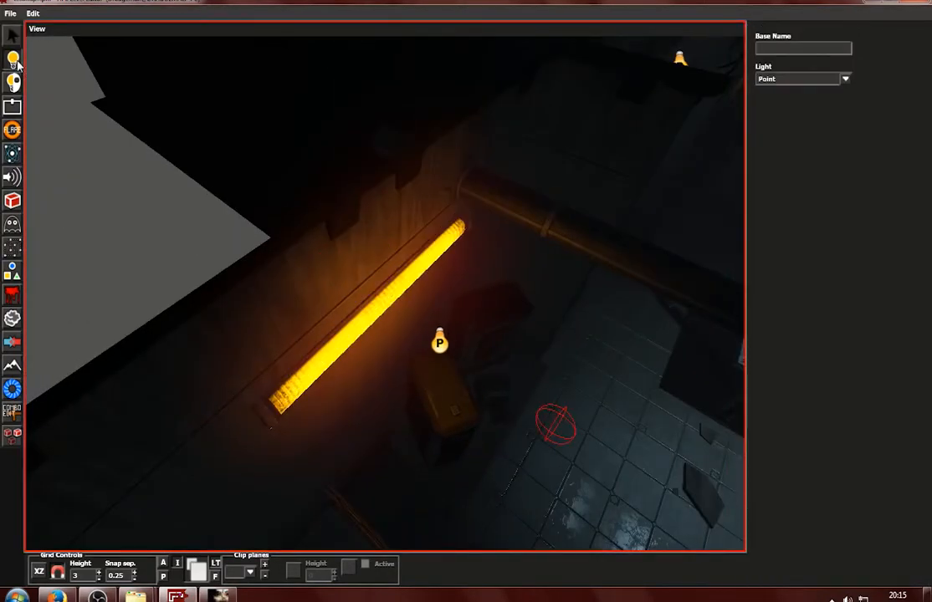
click(843, 80)
click(794, 112)
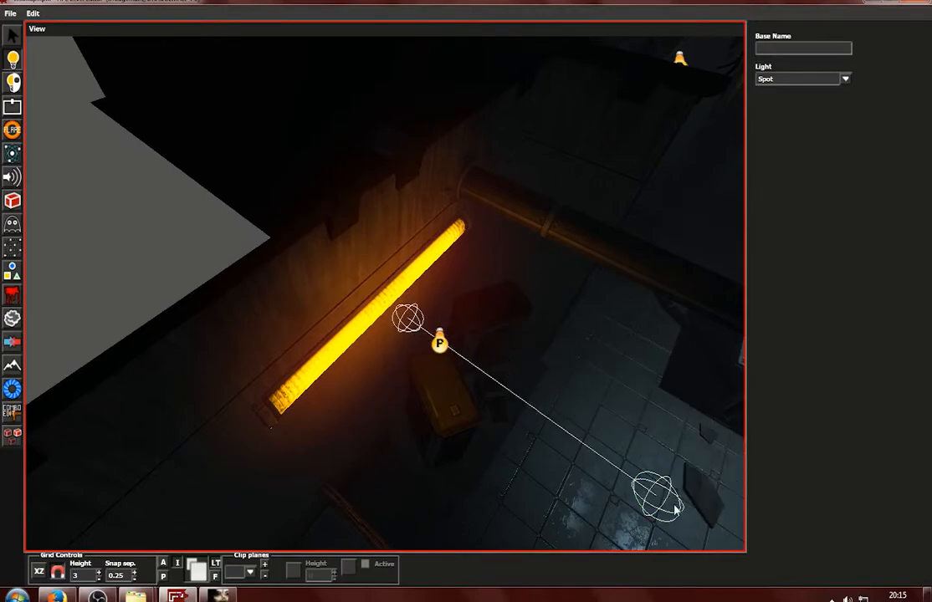
key(1)
click(407, 327)
alt+drag(426, 373, 433, 298)
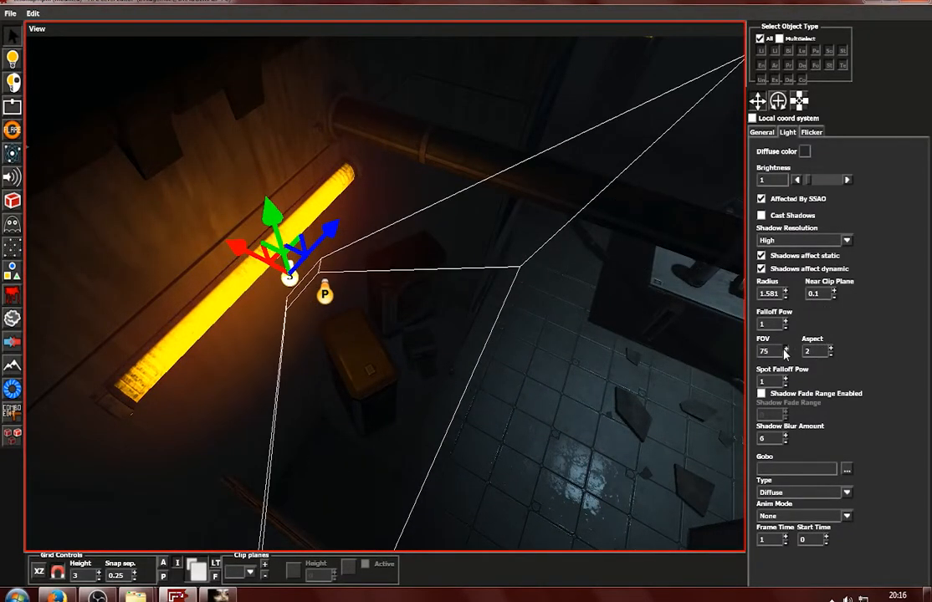
Set the spot light's FOV to 90 and radius to 10, make it cast shadows, and give it the orange diffuse colour
click(784, 348)
scroll(589, 322, down, 2)
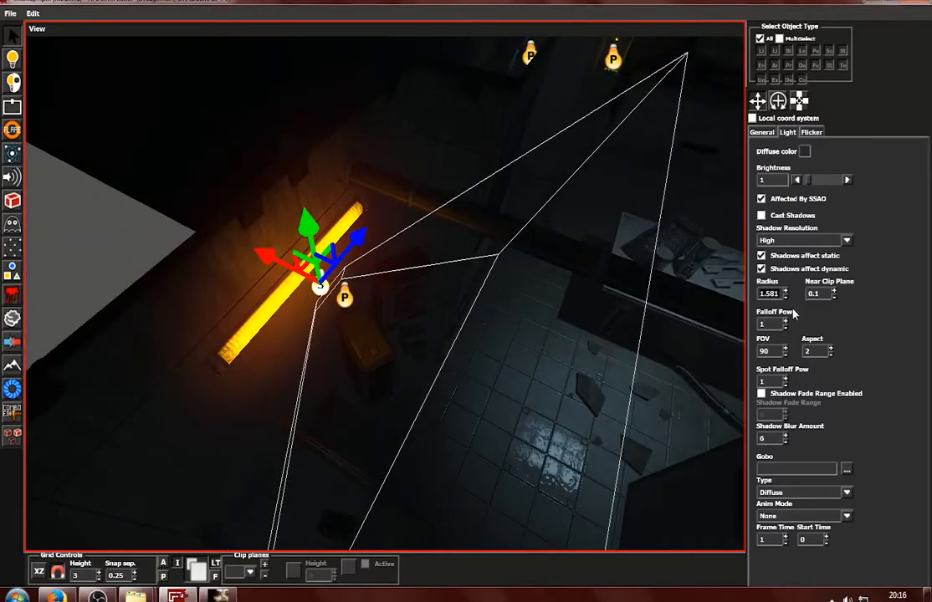
alt+drag(561, 312, 615, 259)
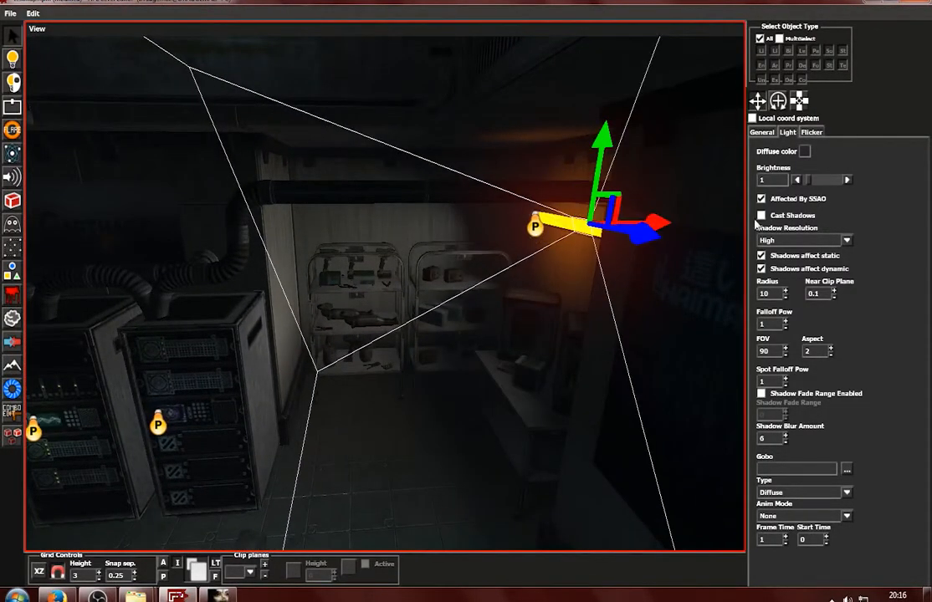
click(760, 215)
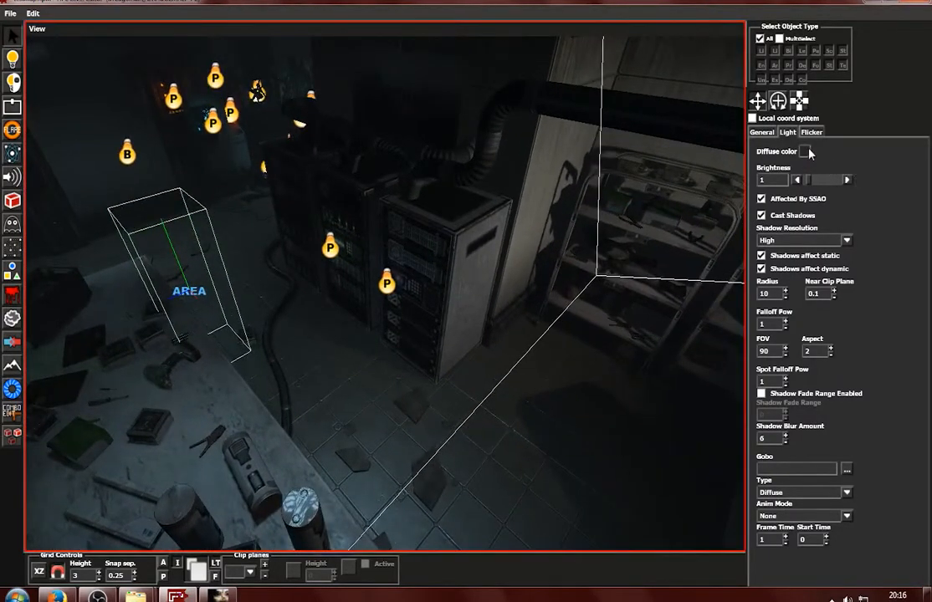
click(806, 151)
click(374, 404)
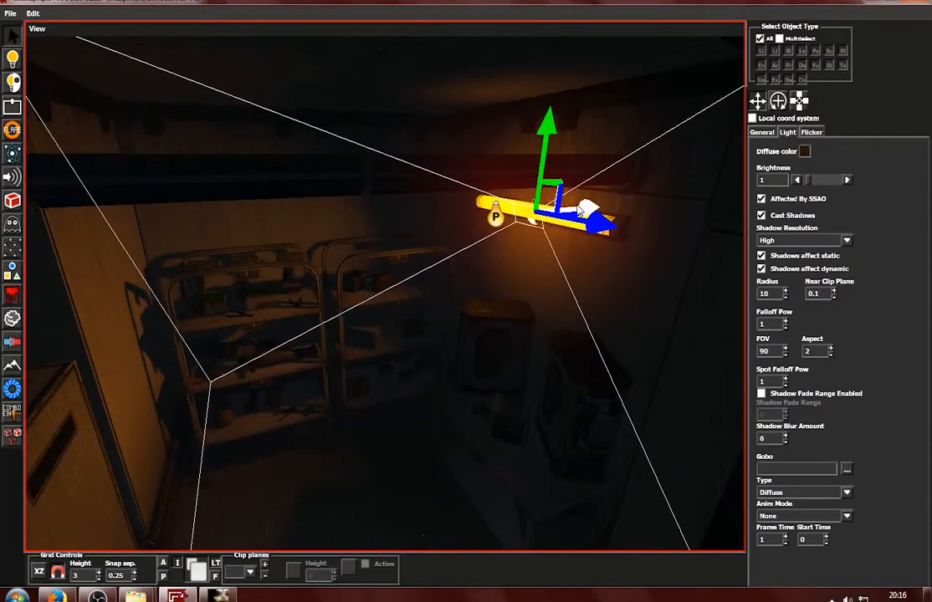
Select the small box on the floor near the storage-room shelves
click(446, 371)
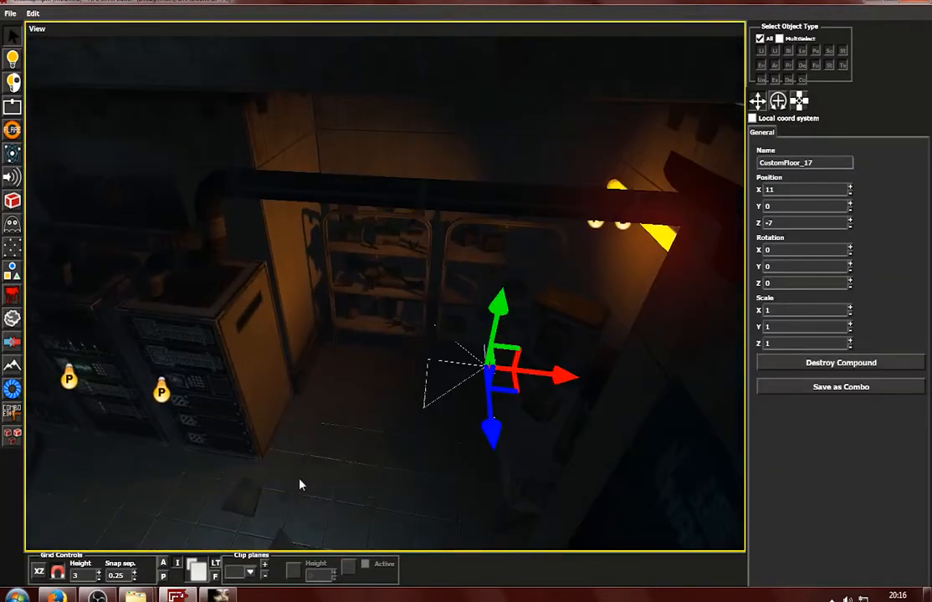
click(291, 454)
click(393, 305)
click(97, 436)
click(379, 368)
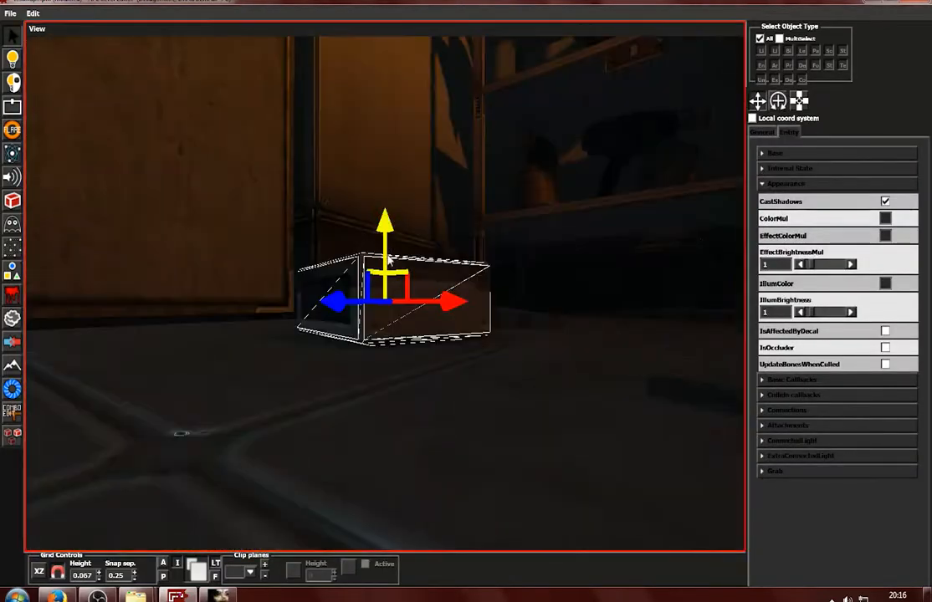
Add a weaker orange point light with brightness 0.25 and radius 1.5 beside the spot light, further out from the lamp
click(549, 167)
scroll(449, 455, up, 3)
click(337, 312)
alt+drag(337, 312, 470, 242)
click(360, 234)
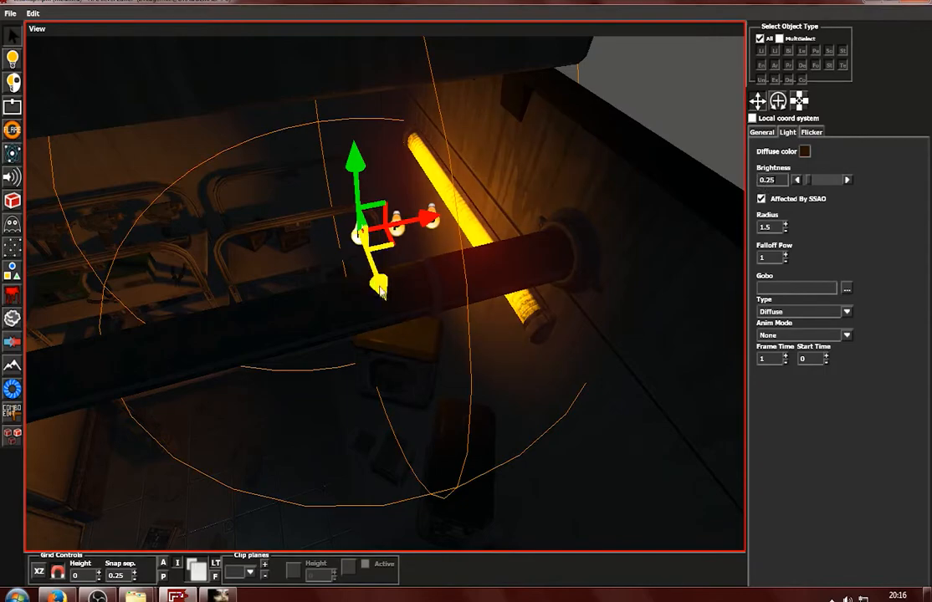
Switch to the SOMA debug game and walk towards the storage room to check the orange lamp's lighting
alt+drag(393, 309, 715, 274)
alt+drag(449, 223, 384, 454)
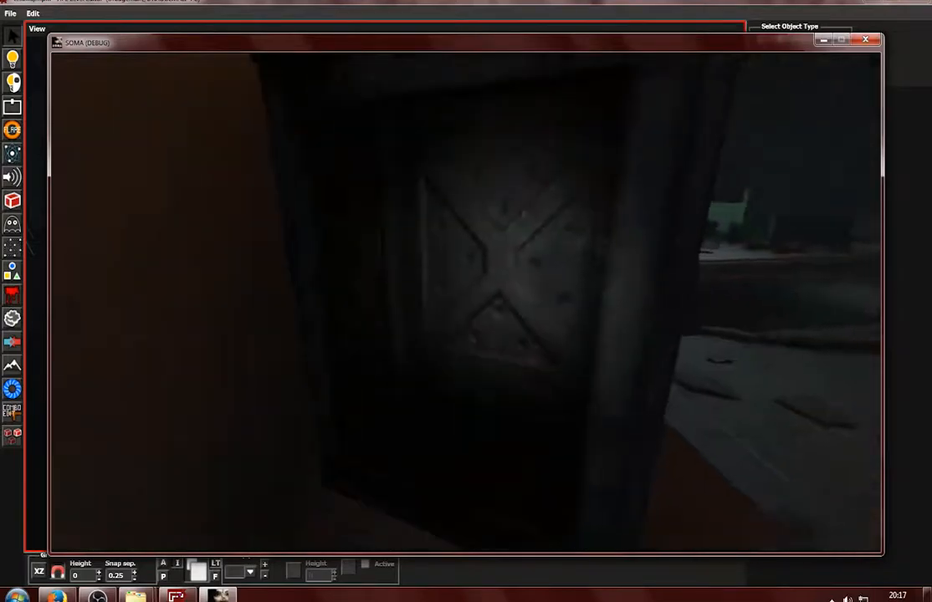
key(w)
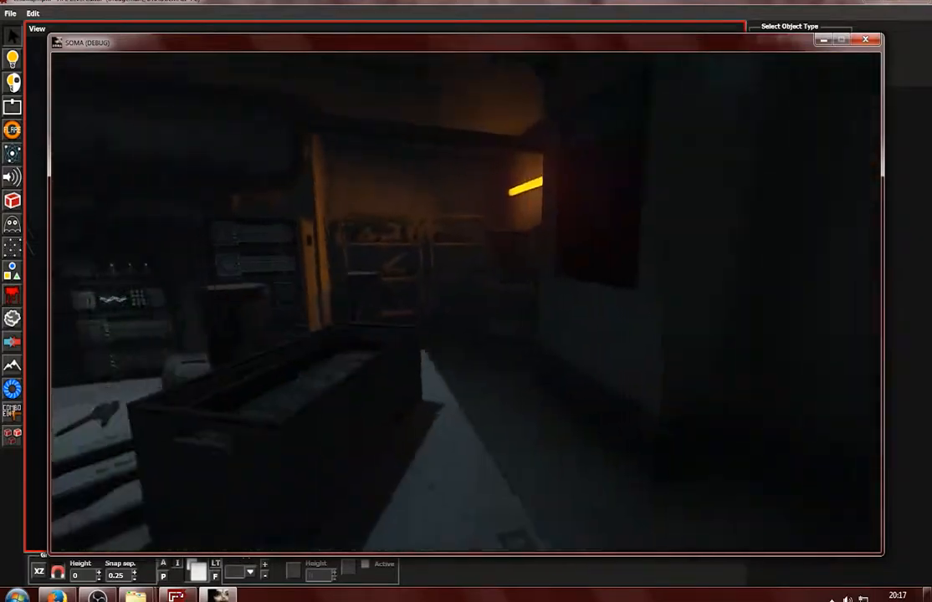
key(w)
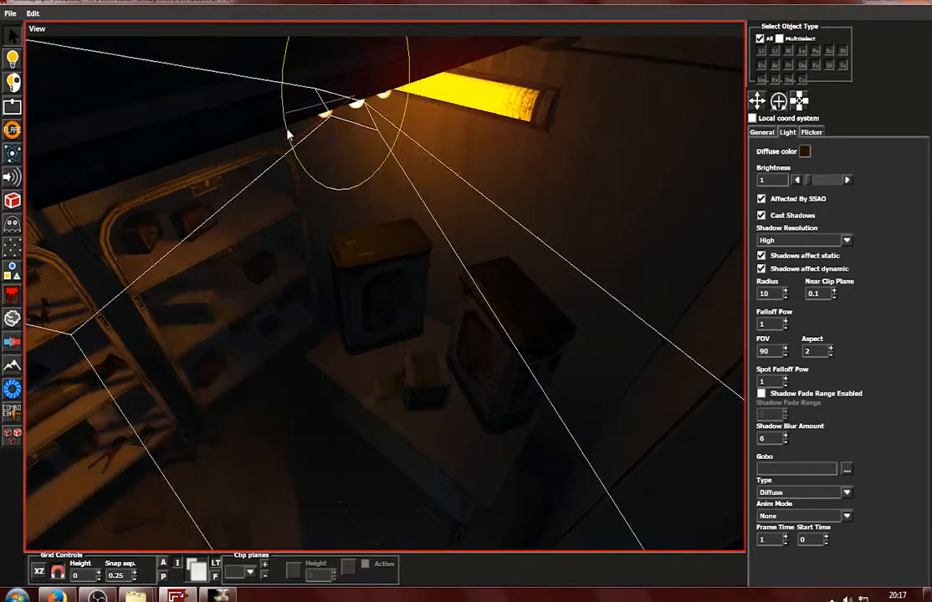
Give the shadowless 60-degree spot light the gobo gobo_spec_tube.dds, type Specular, brightness 10 and near clip plane 1
click(847, 470)
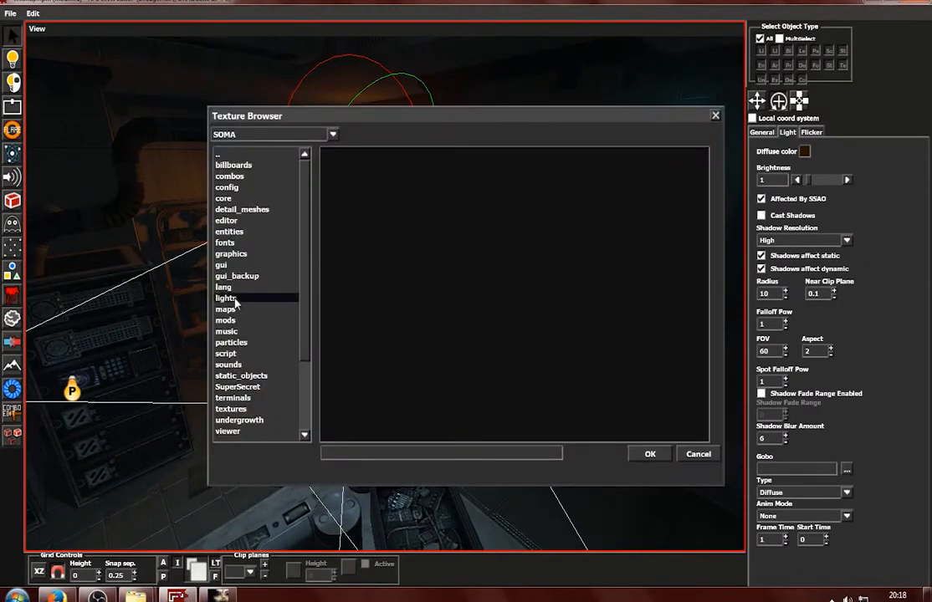
double_click(236, 300)
double_click(219, 166)
double_click(215, 156)
double_click(238, 177)
scroll(374, 334, down, 3)
click(374, 372)
click(846, 492)
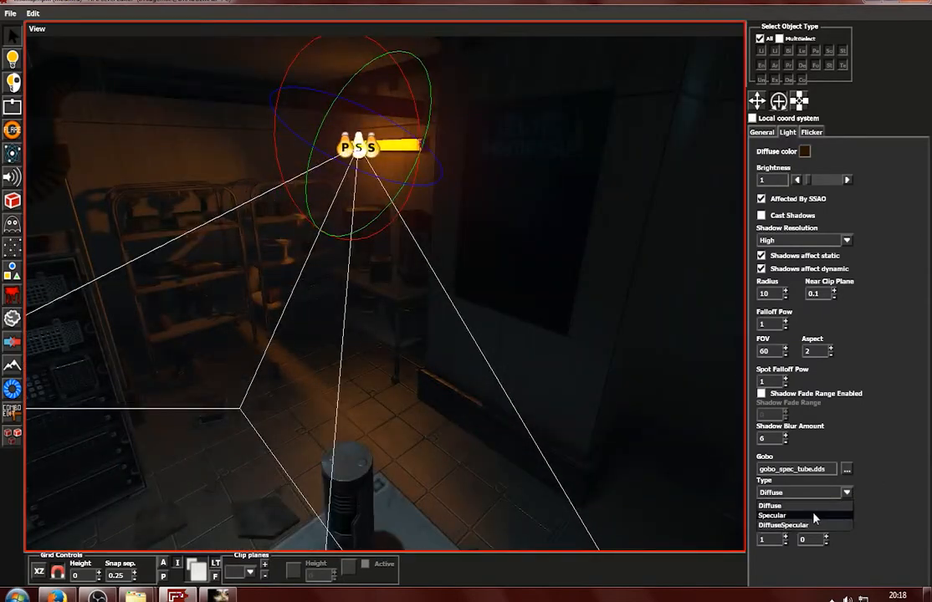
click(799, 512)
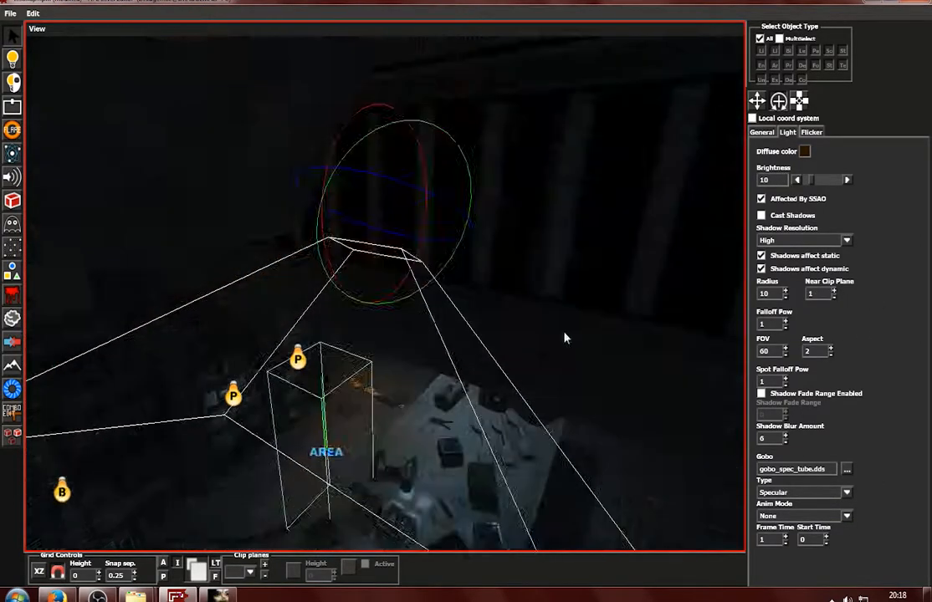
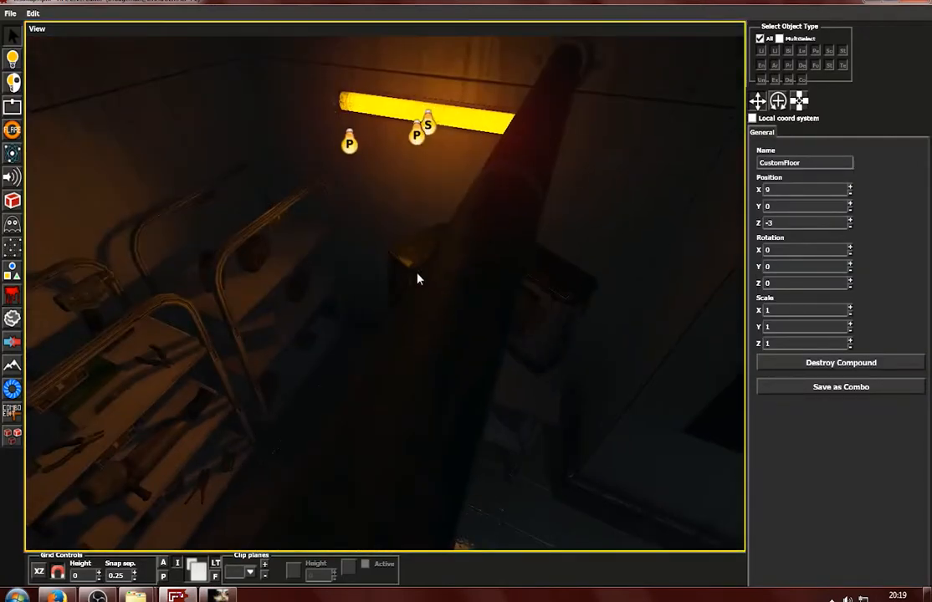
Preview the storage-room lamp and the desk area in the SOMA debug game, and return to the level editor
click(421, 299)
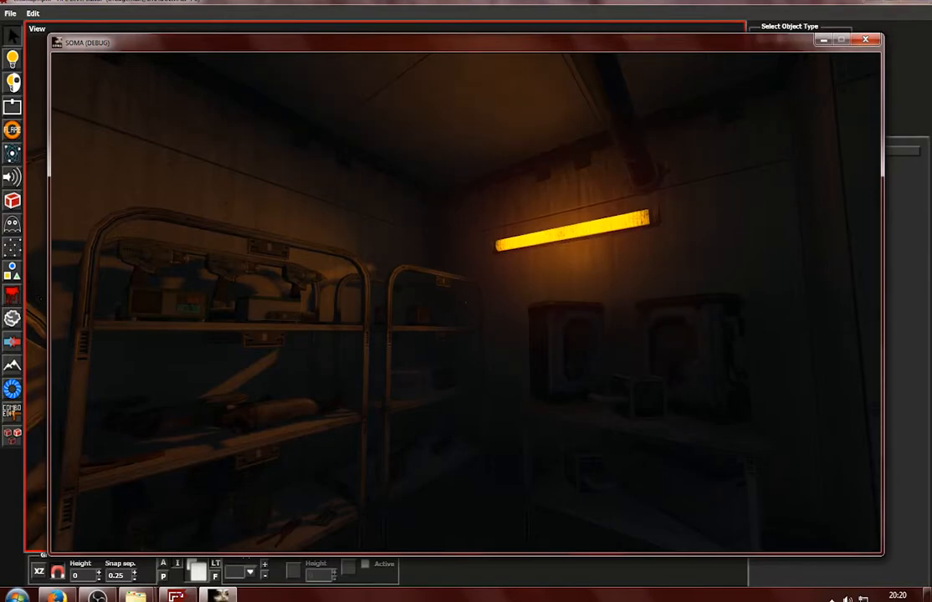
key(s)
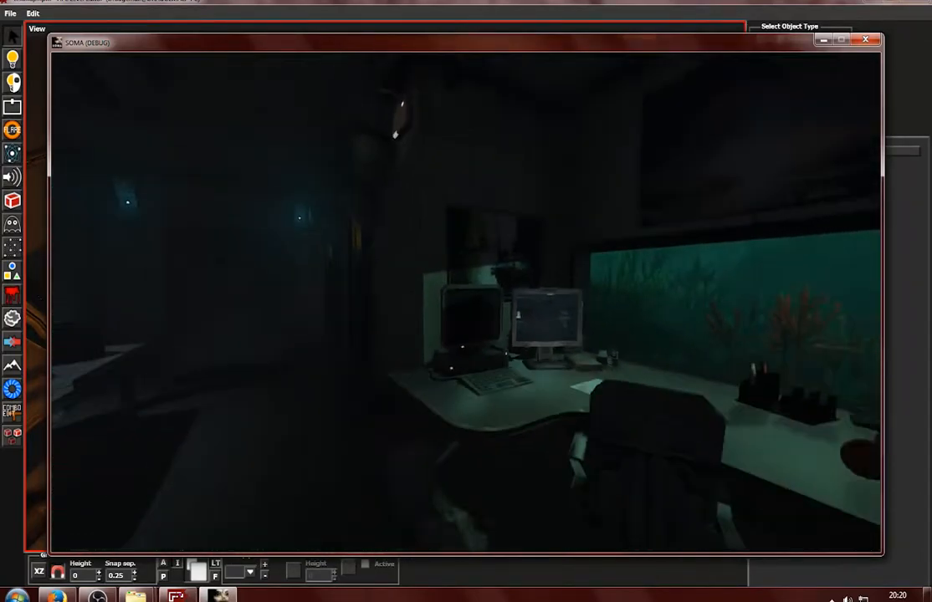
key(Escape)
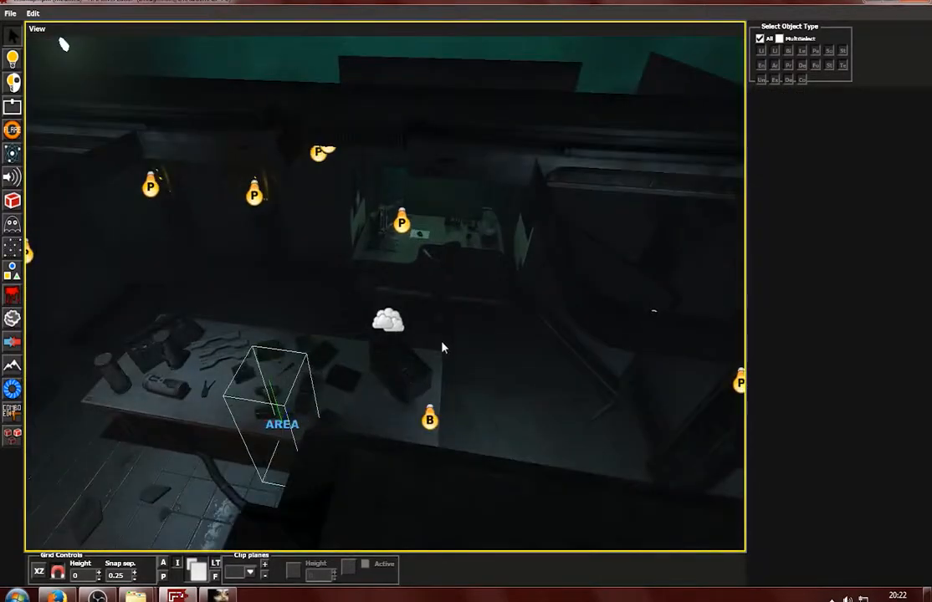
Examine the desk area in the editor, and walk through the lab and storage room in the SOMA debug game to judge the lighting
alt+drag(443, 342, 335, 385)
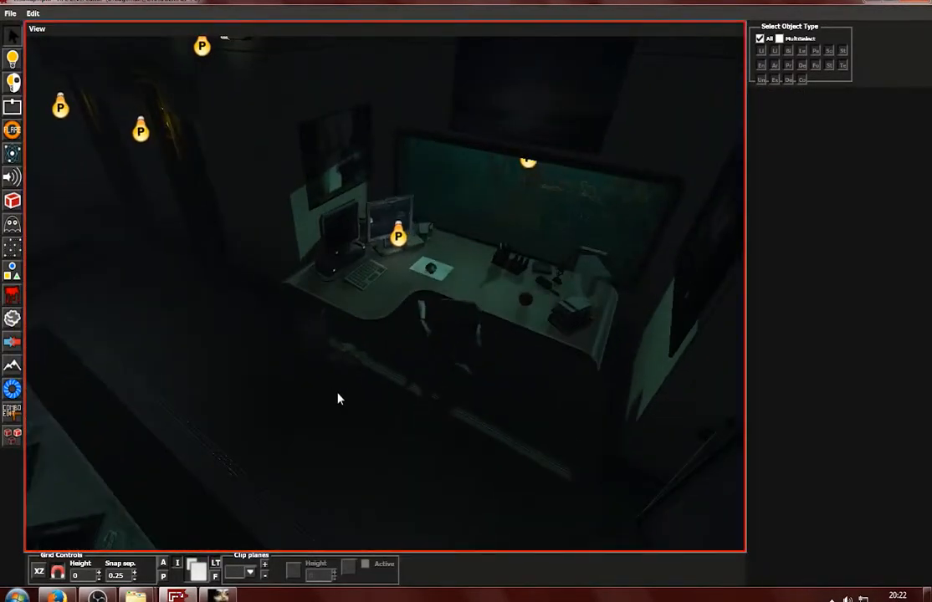
alt+drag(245, 428, 262, 359)
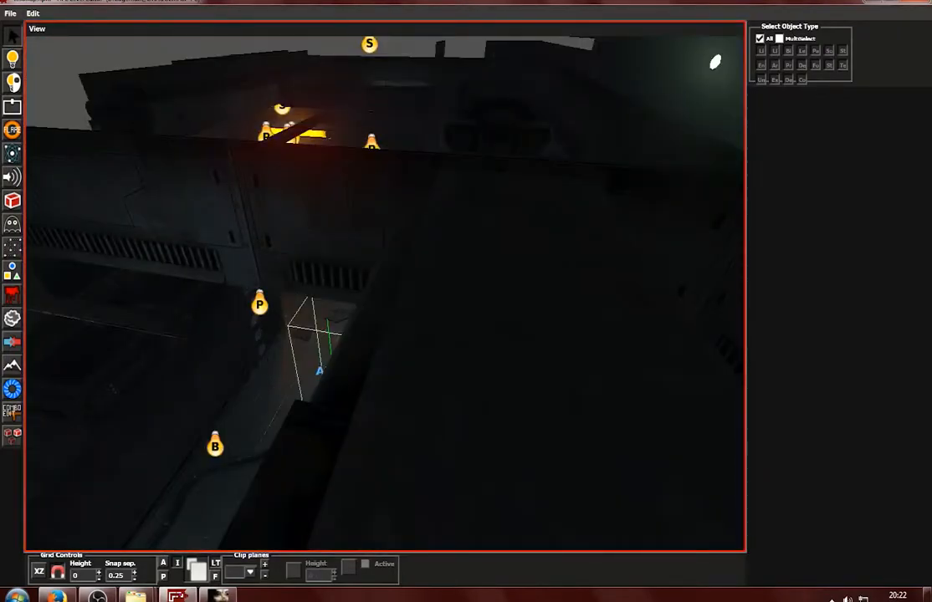
click(225, 596)
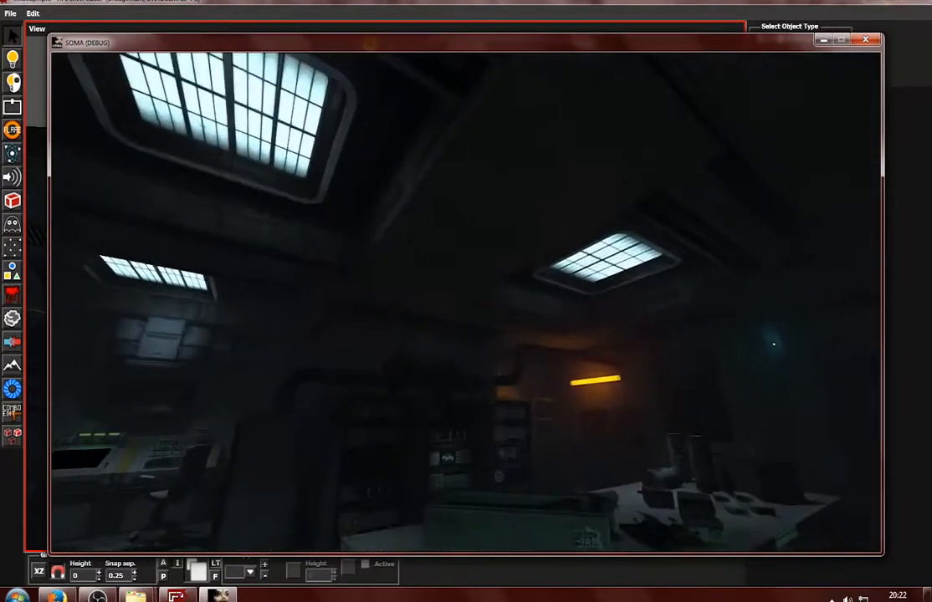
key(w)
key(s)
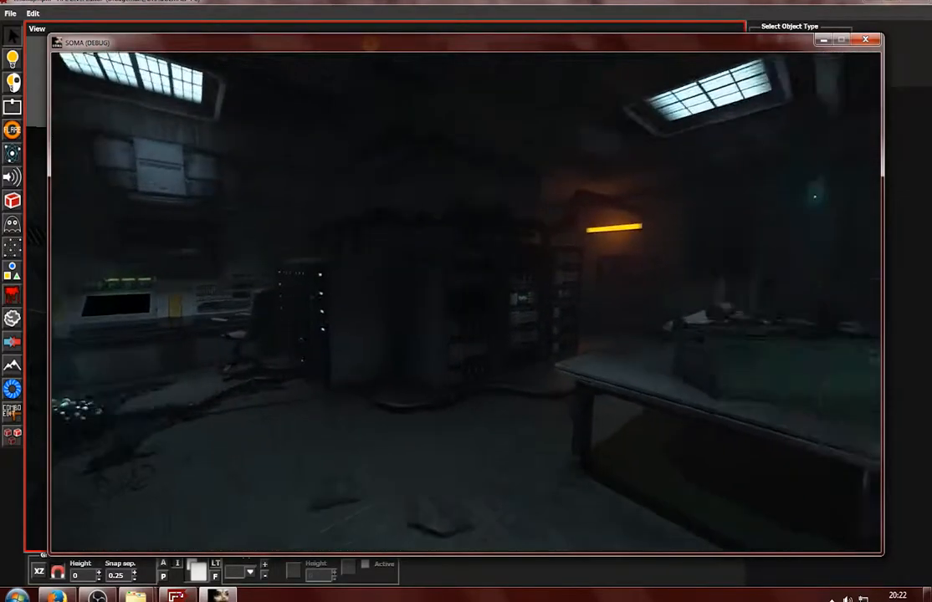
key(d)
key(w)
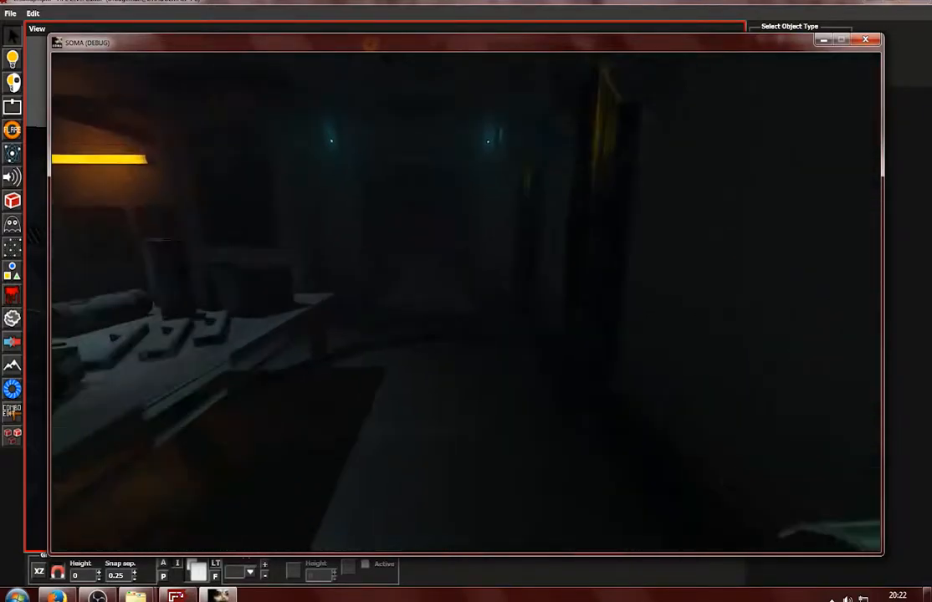
key(w)
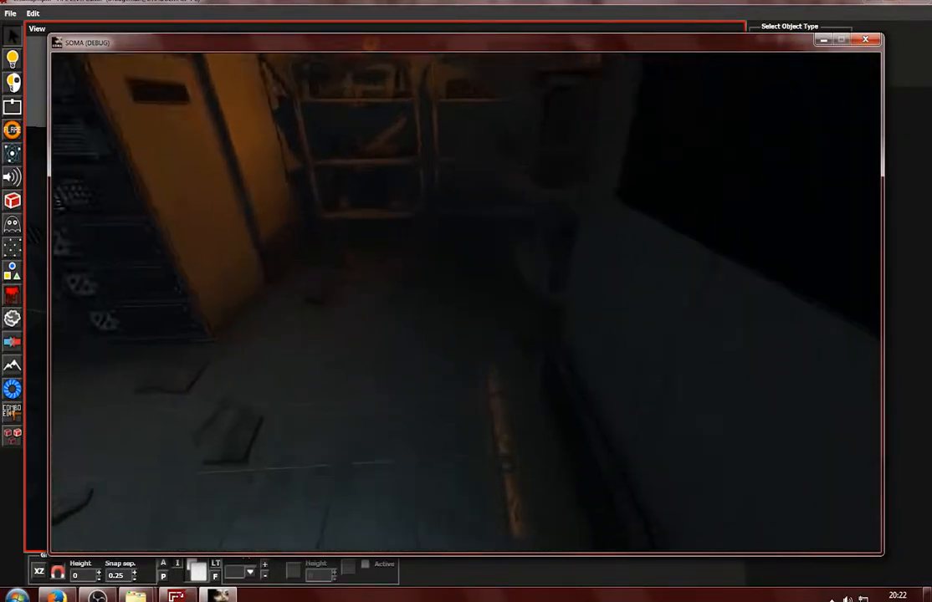
key(s)
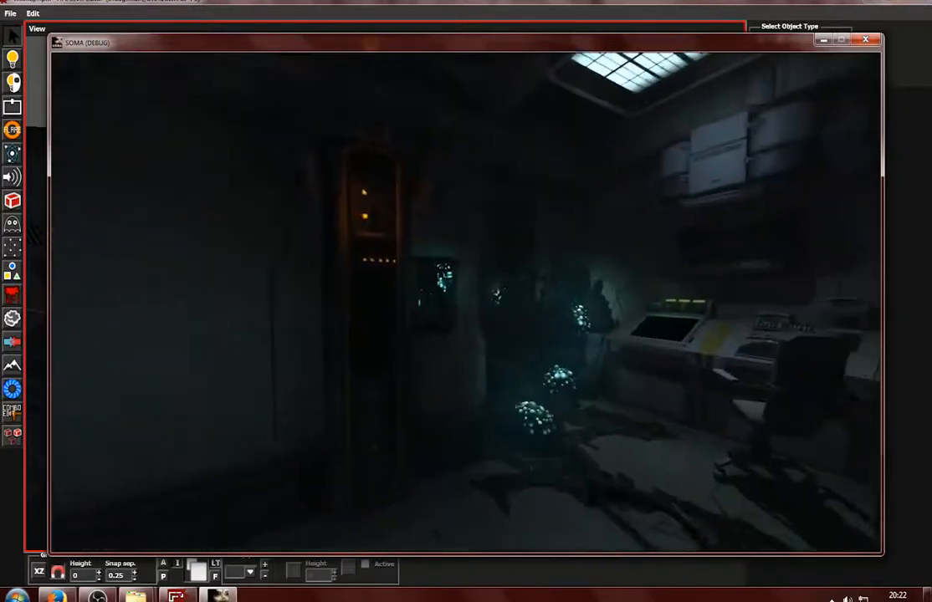
key(Escape)
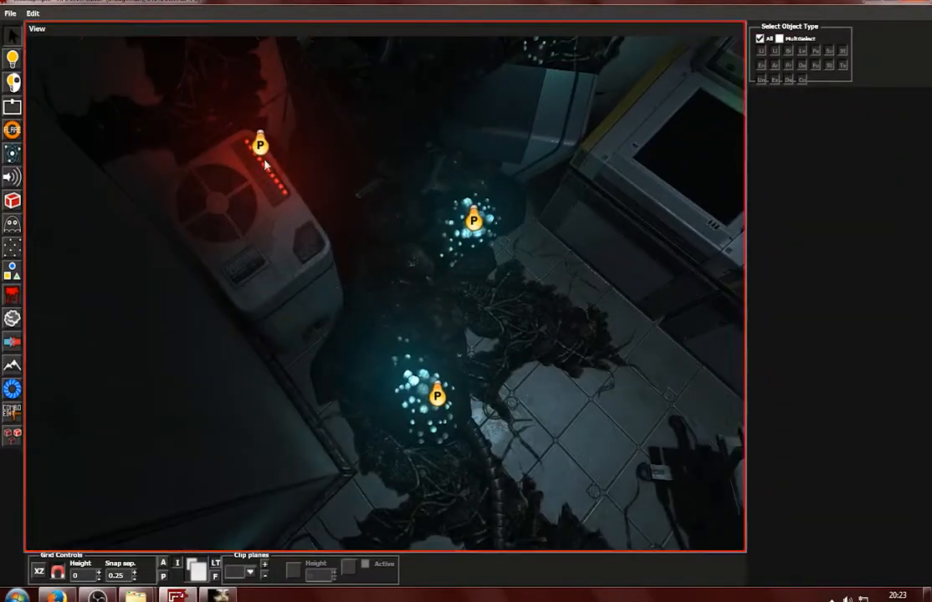
Select the point light above the red LEDs on the fan unit in the infected corner
click(255, 151)
click(243, 150)
click(257, 147)
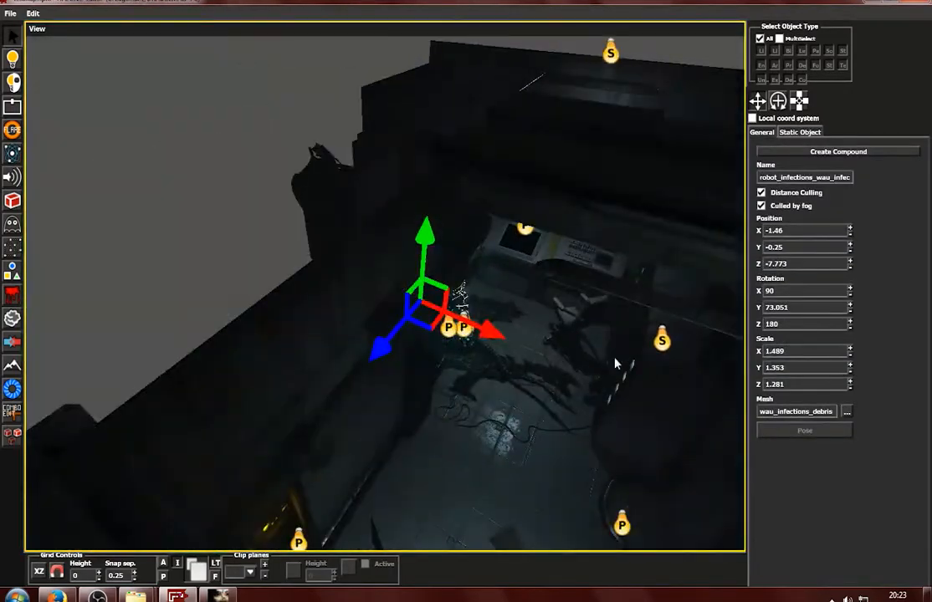
Select the square ceiling lamp above the lab table and centre the view on it
alt+drag(614, 363, 435, 375)
scroll(289, 382, down, 3)
scroll(341, 380, down, 3)
alt+drag(340, 381, 383, 227)
click(346, 311)
key(f)
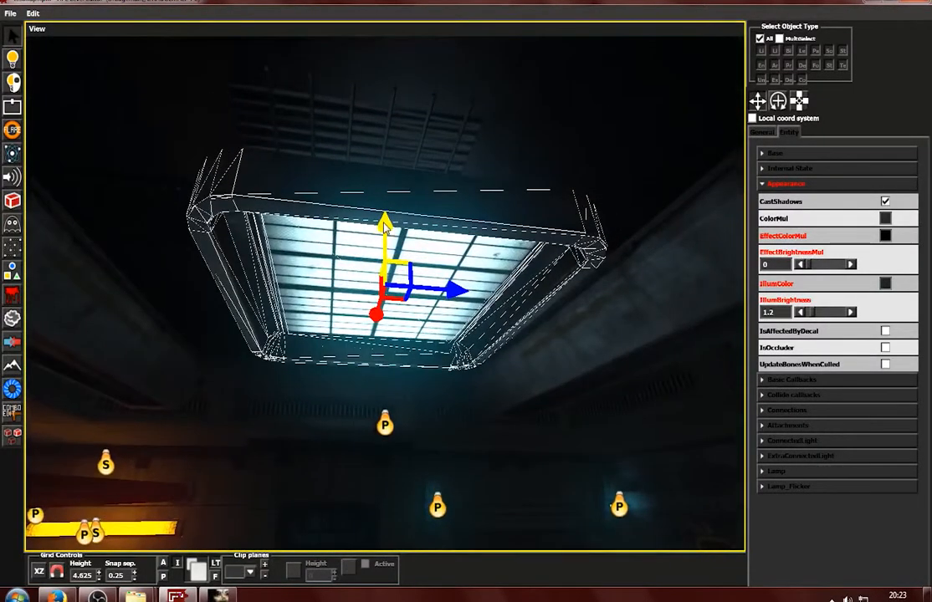
click(15, 109)
alt+drag(229, 280, 349, 495)
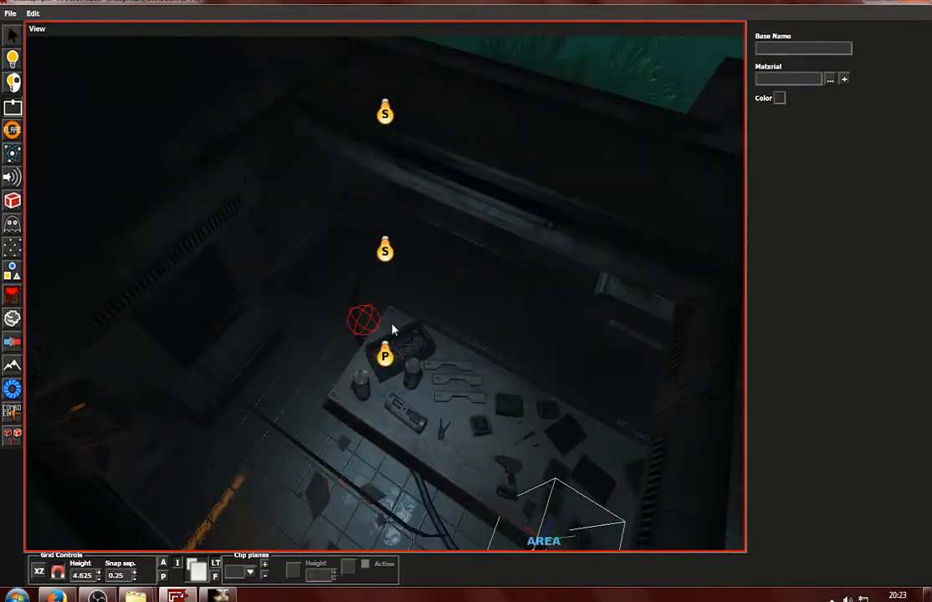
alt+drag(402, 383, 397, 236)
click(384, 293)
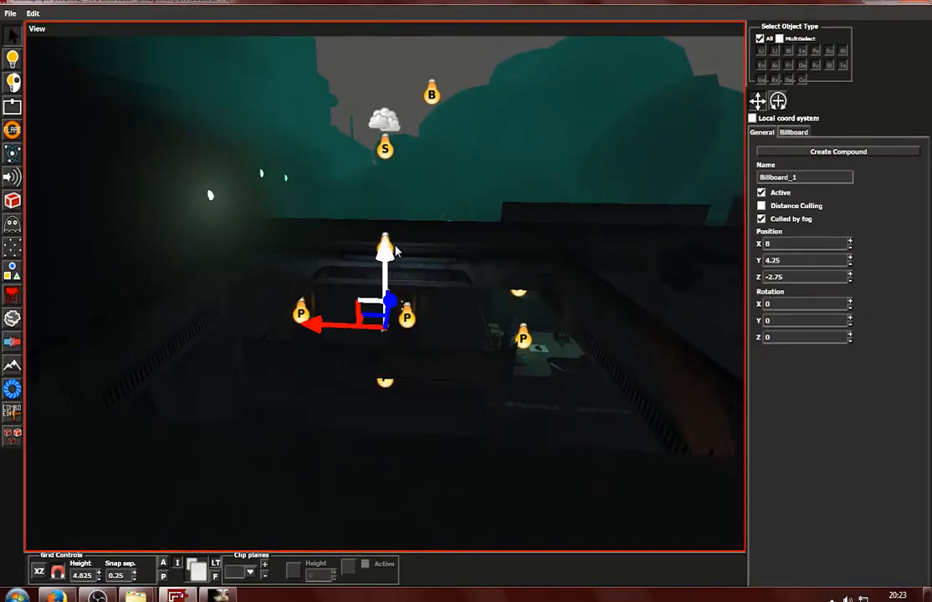
key(Delete)
Start a new billboard and assign it the lampglow_cone01 material
click(10, 111)
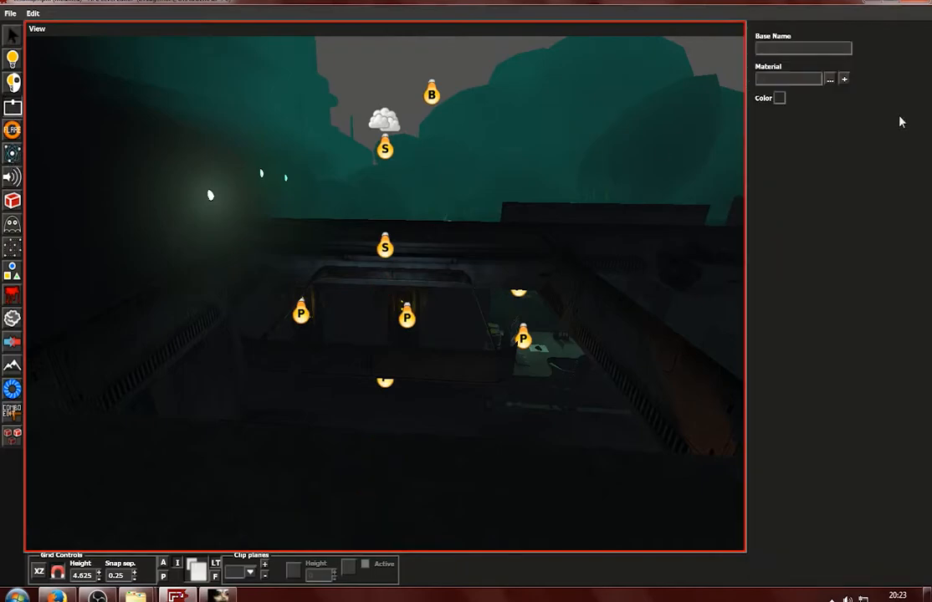
click(842, 79)
double_click(229, 162)
double_click(224, 175)
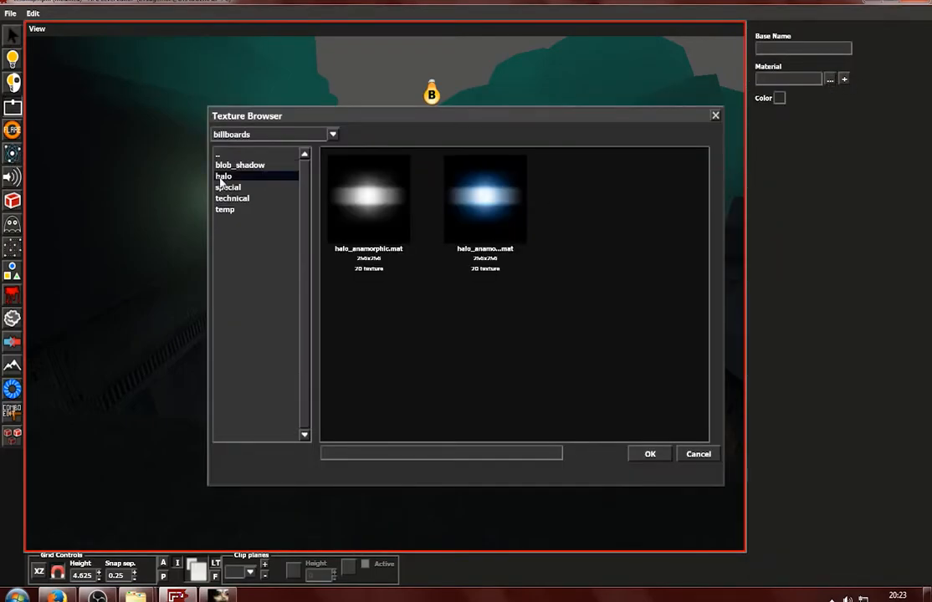
click(395, 204)
double_click(395, 205)
Place the billboard at the ceiling lamp, at about X 7.75, Y 4.625, Z -3, and centre the view on it
alt+drag(389, 214, 381, 378)
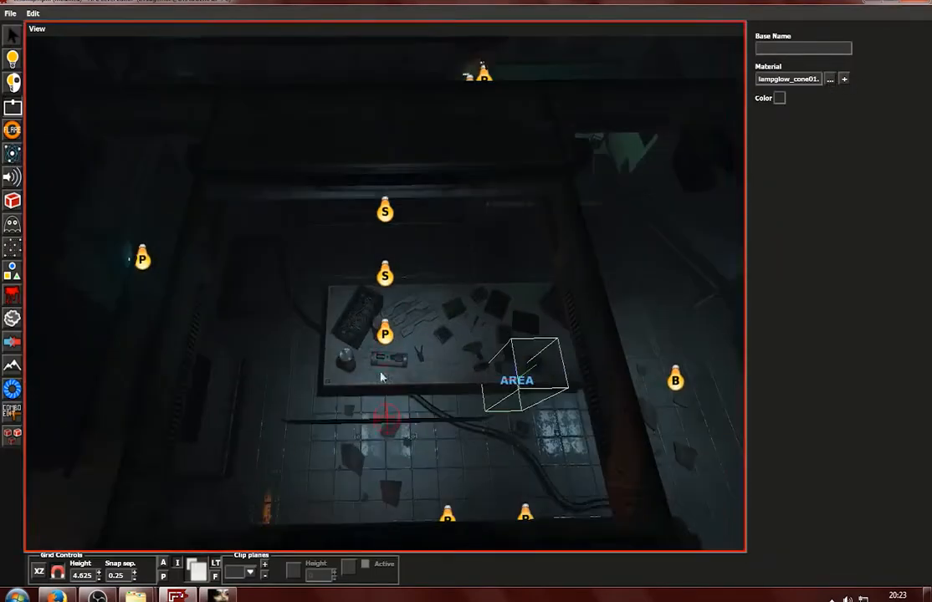
click(385, 311)
key(space)
key(space)
key(space)
key(space)
key(f)
Lower the glow billboard from the ceiling lamp to a height of about 3.25 above the lab table
alt+drag(585, 444, 389, 247)
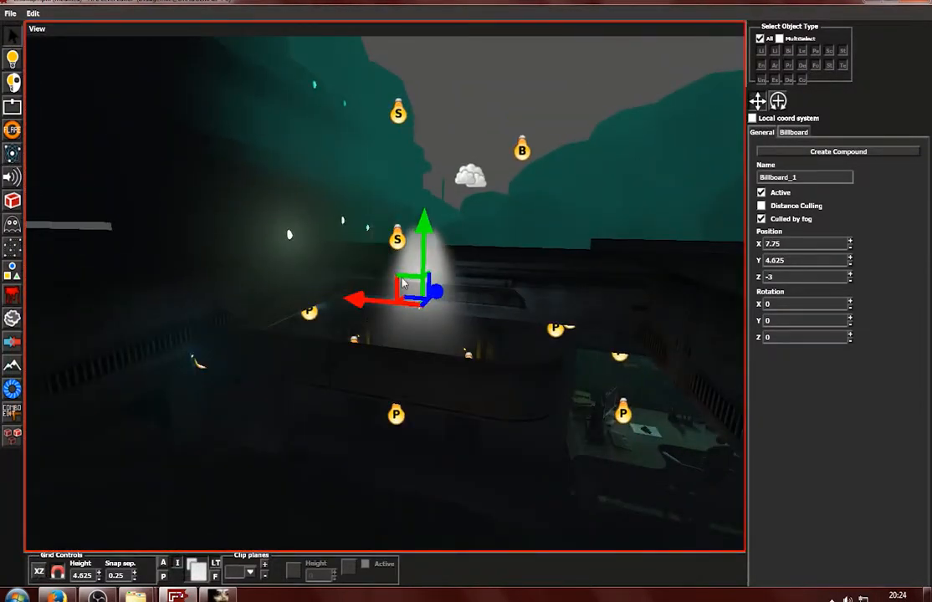
key(space)
key(space)
scroll(354, 373, down, 3)
key(space)
key(space)
scroll(469, 376, down, 1)
drag(386, 270, 375, 520)
key(f)
scroll(351, 401, down, 3)
alt+drag(338, 329, 383, 272)
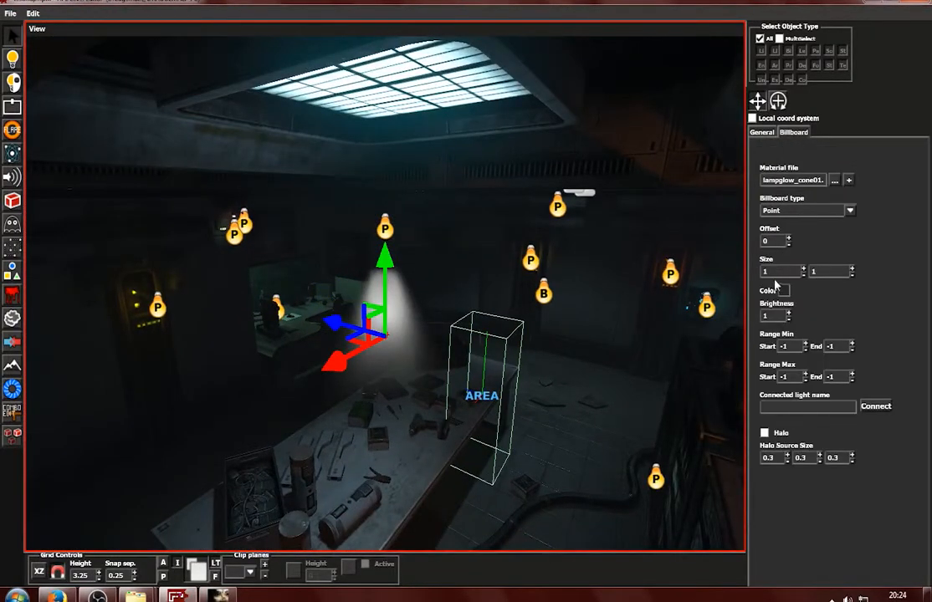
Set the glow billboard's size to 5 by 5
double_click(824, 271)
text(2)
double_click(785, 274)
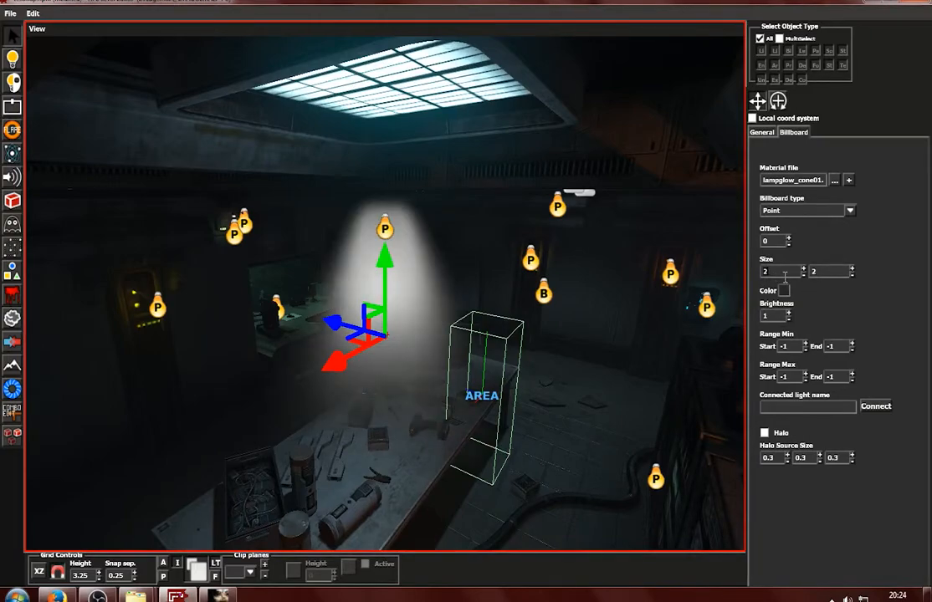
text(3)
double_click(833, 275)
text(3)
click(805, 340)
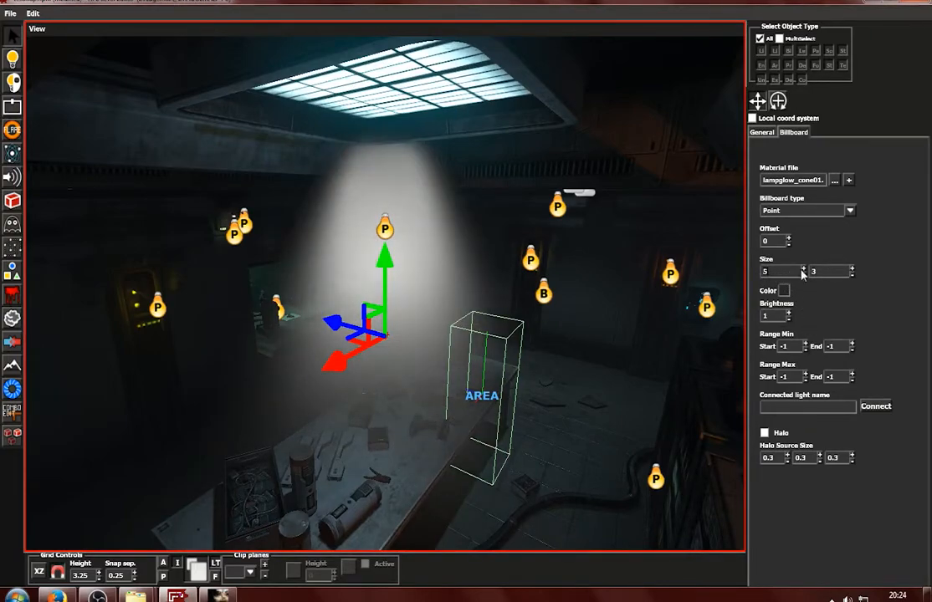
click(814, 272)
click(645, 387)
Check the light cone against the ceiling lamp from below and set the billboard's brightness to 0.1
click(383, 338)
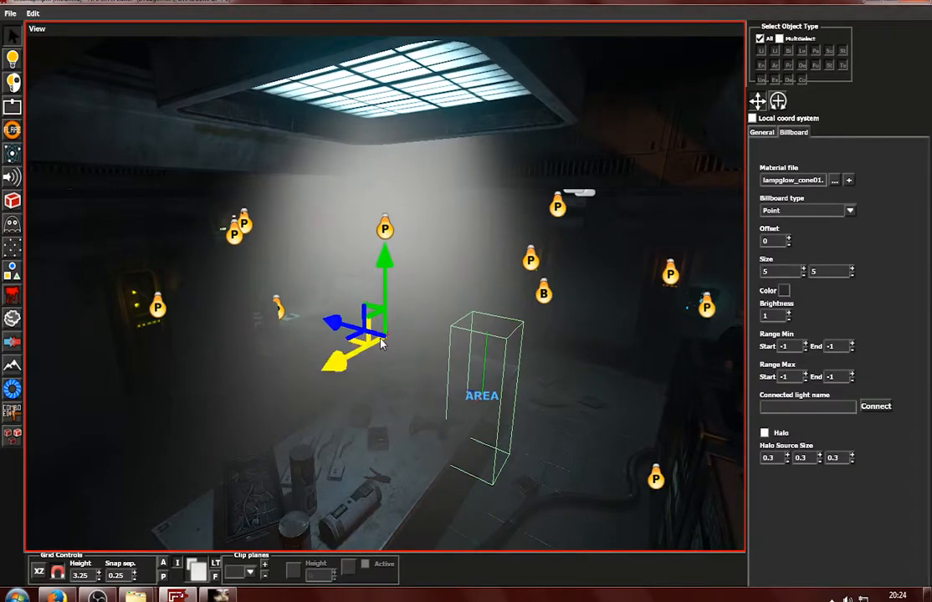
alt+right_drag(381, 340, 323, 391)
alt+drag(323, 391, 435, 338)
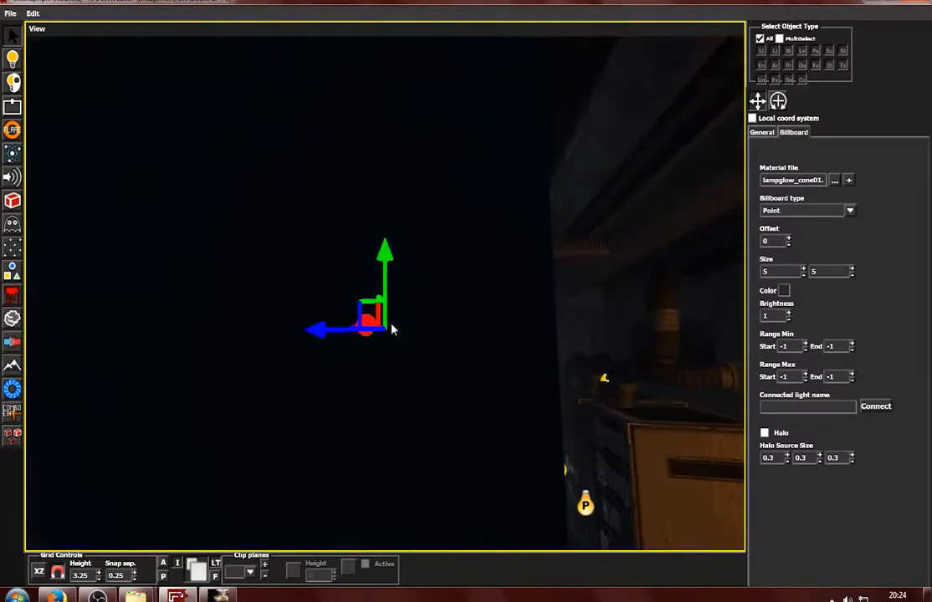
scroll(435, 339, up, 1)
drag(392, 258, 393, 334)
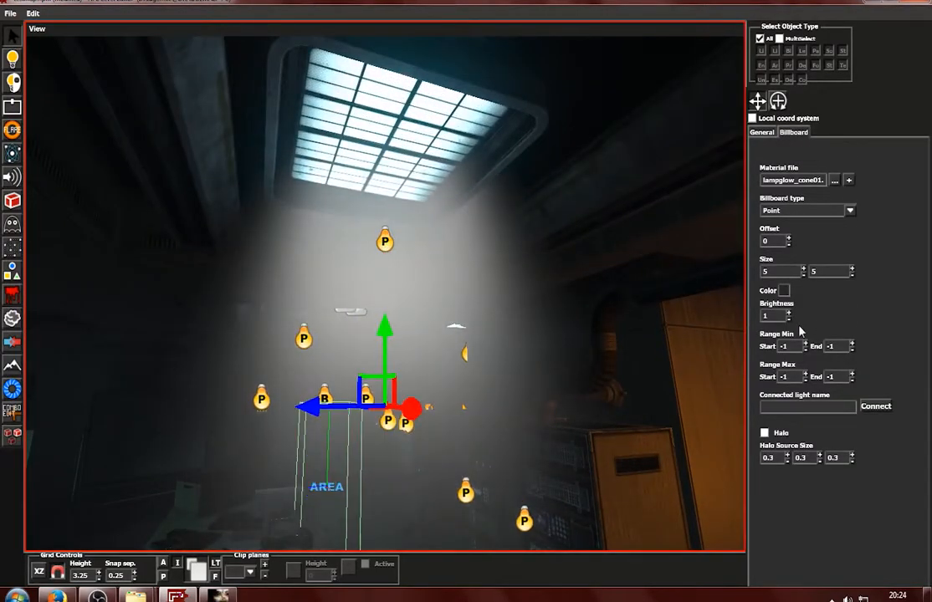
key(Return)
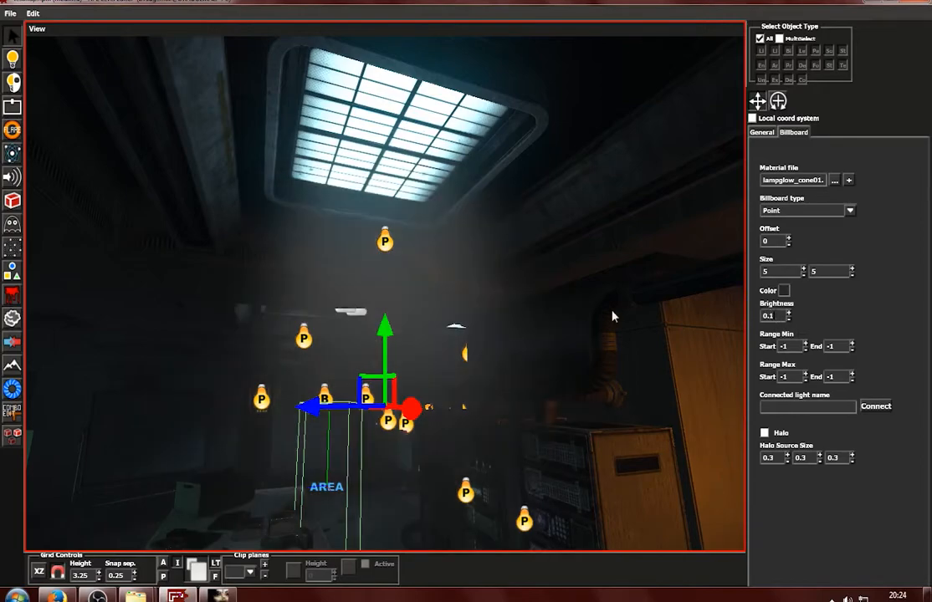
Connect the glow billboard to PointLight_11 below the ceiling lamp and set its brightness to 0.05
scroll(611, 317, down, 2)
alt+drag(497, 333, 549, 380)
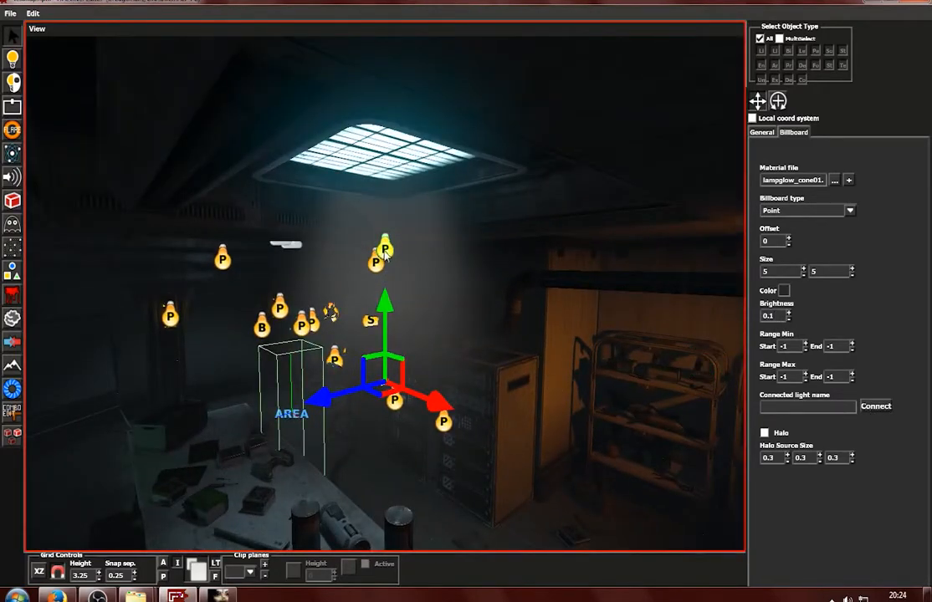
click(383, 245)
alt+drag(429, 314, 279, 374)
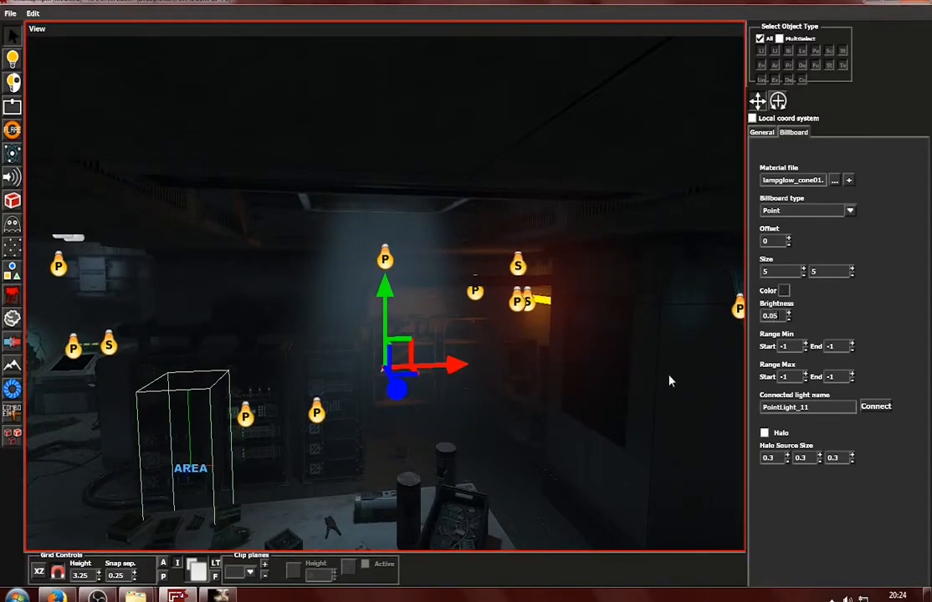
Preview the ceiling lamp's light cone from across the lab in the SOMA debug game
alt+drag(670, 381, 542, 376)
click(489, 387)
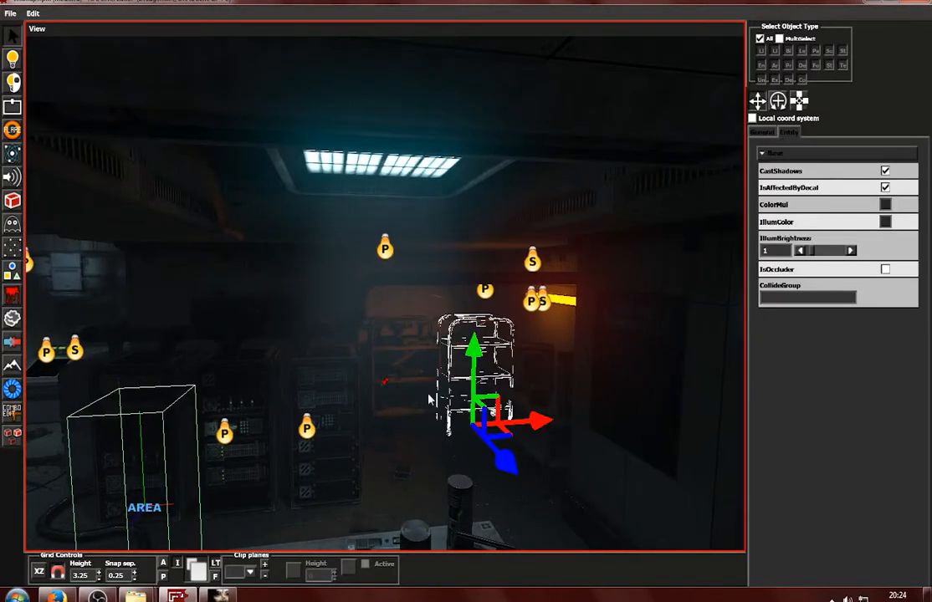
click(387, 386)
scroll(383, 393, down, 2)
click(224, 596)
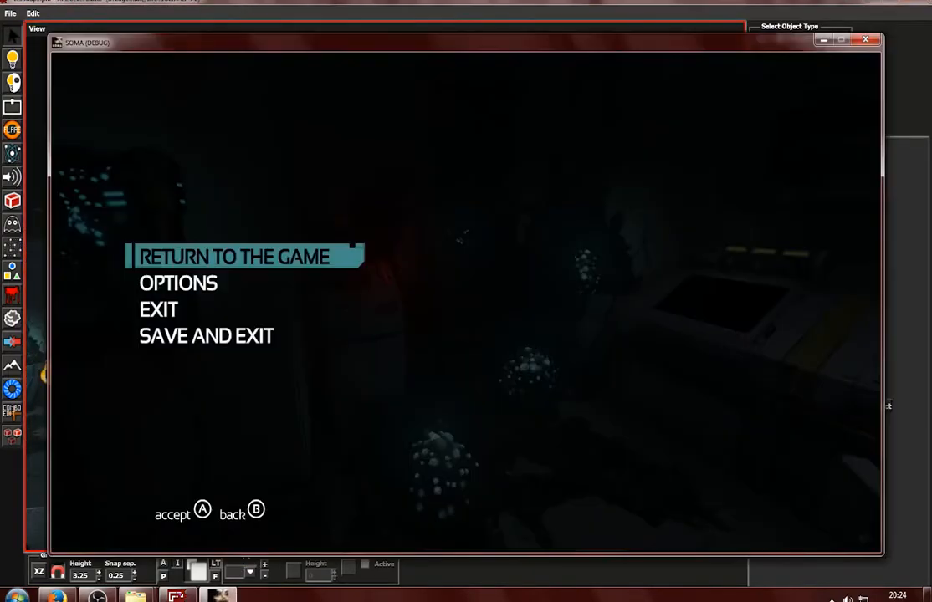
key(Escape)
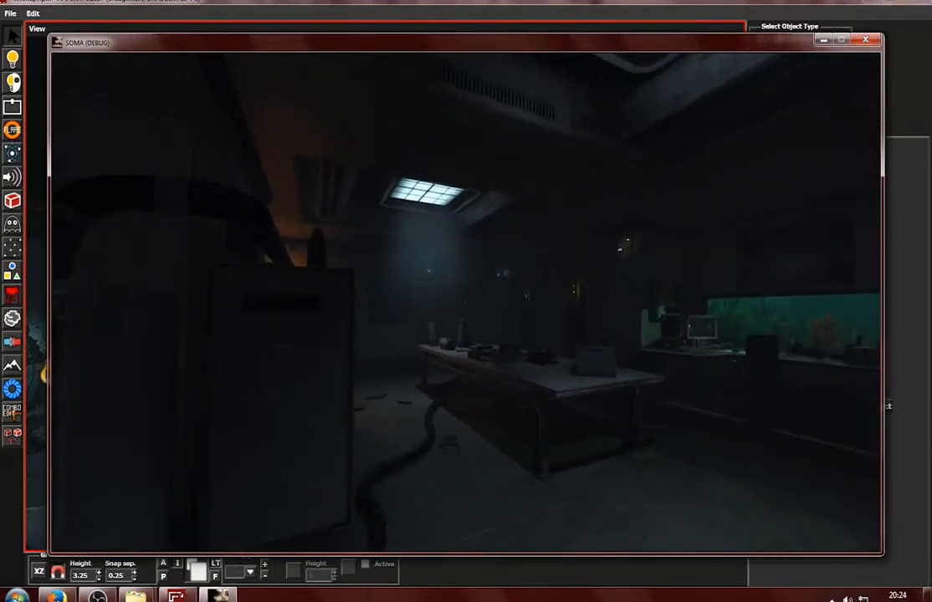
key(Escape)
Set the glow billboard's brightness to 0.012 in the level editor and switch back to the SOMA debug game
click(901, 48)
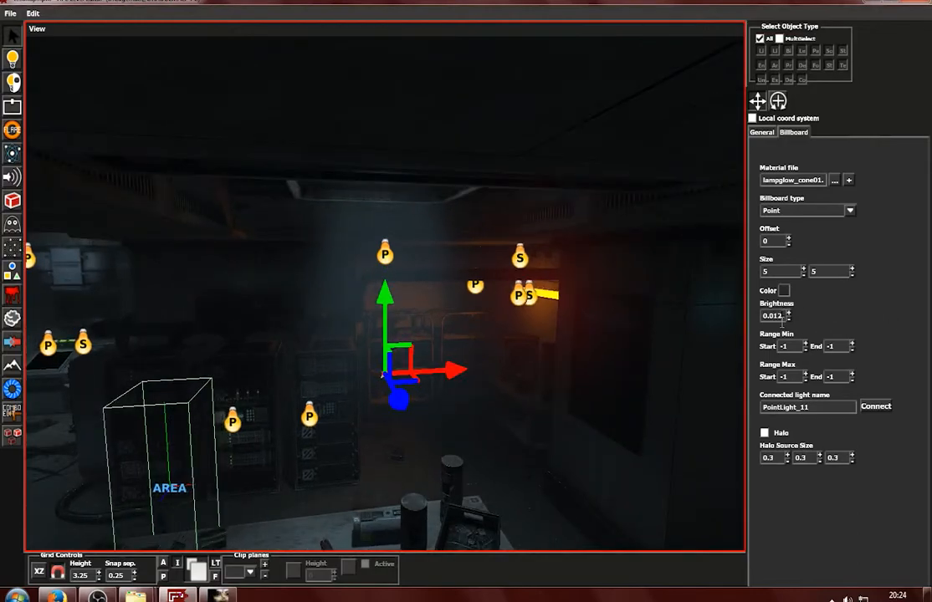
click(575, 409)
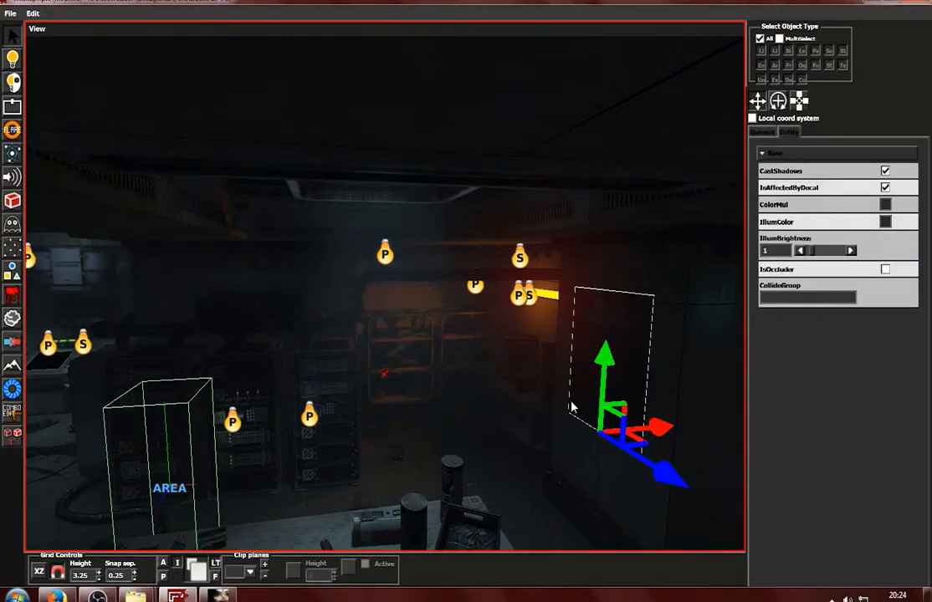
click(218, 595)
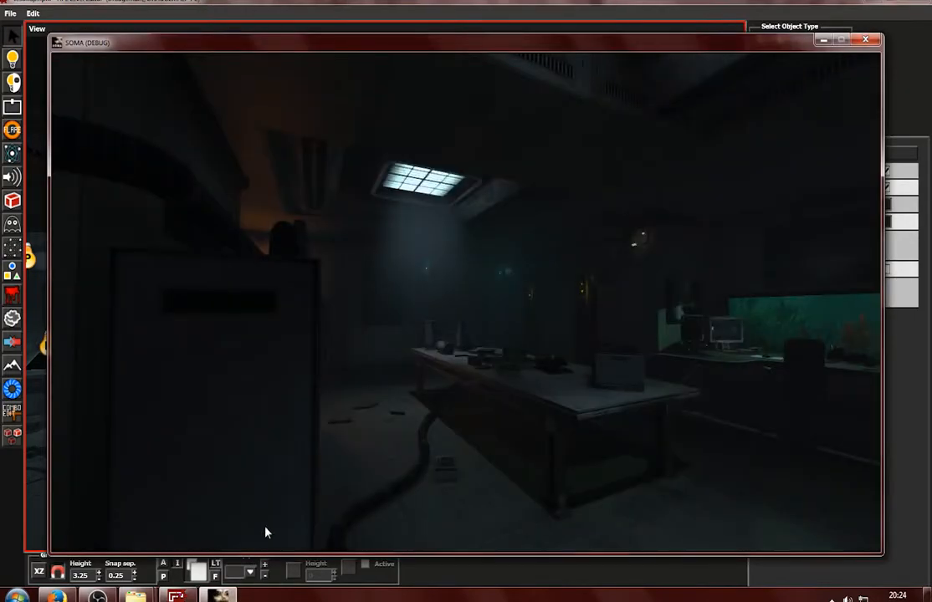
Walk around the lab table in the game to judge the dimmer light cone, and return to the level editor
click(297, 503)
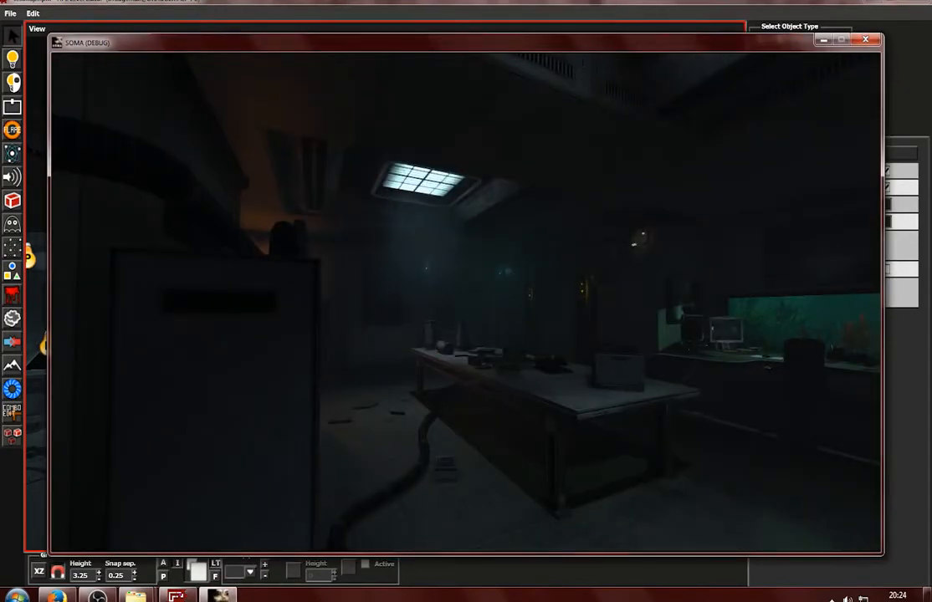
key(w)
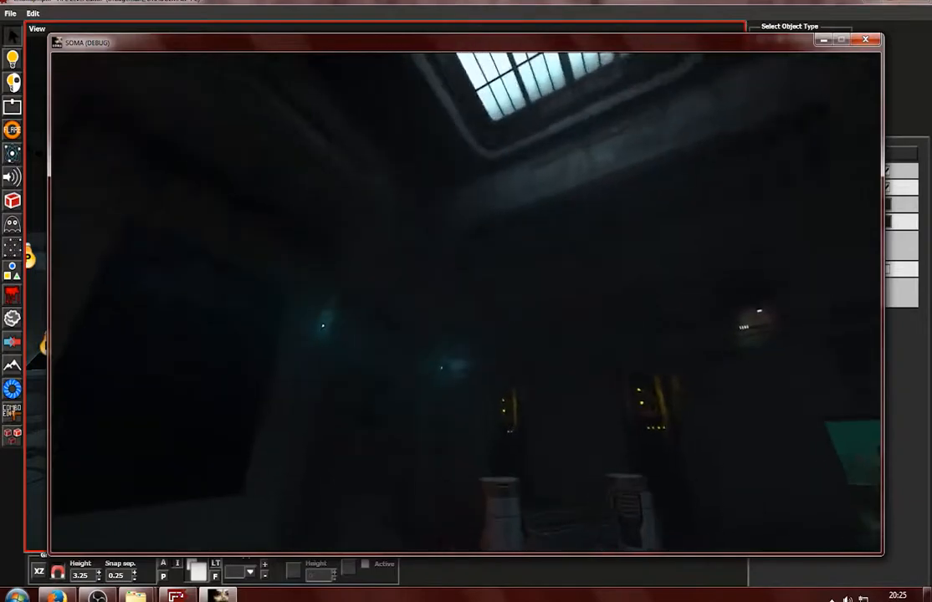
key(s)
key(w)
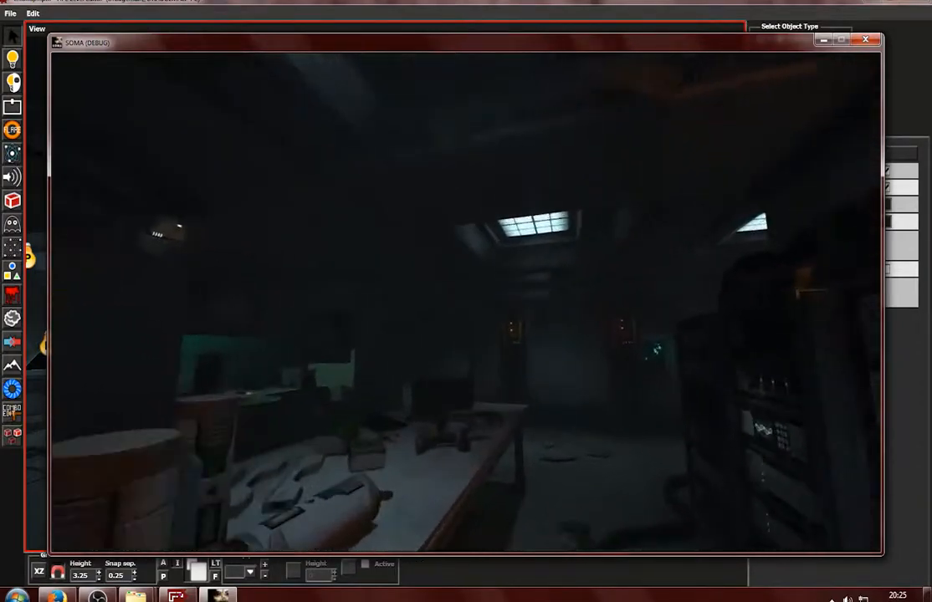
key(Escape)
click(807, 1)
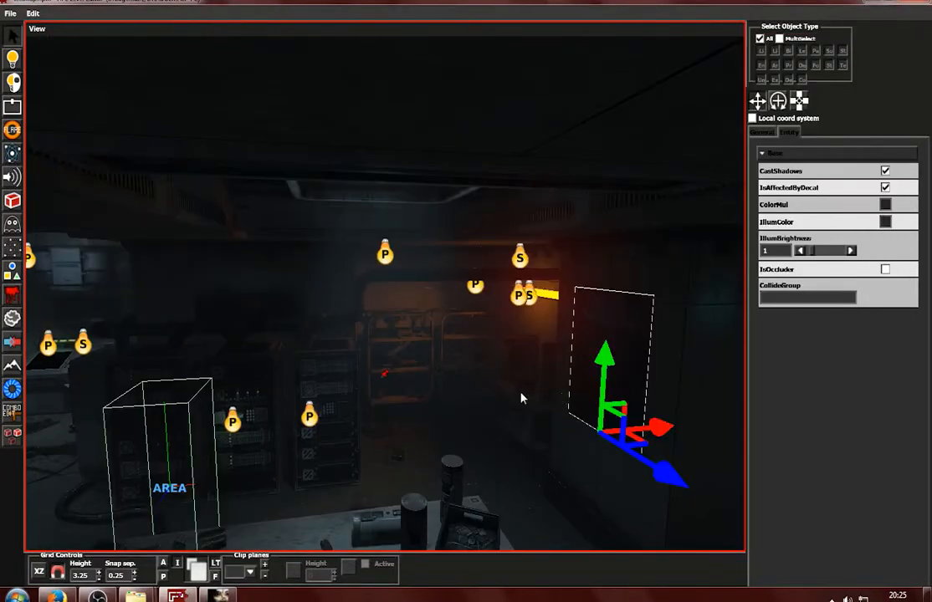
Set the glow billboard's brightness to 0.02 and switch to the SOMA debug game
click(386, 376)
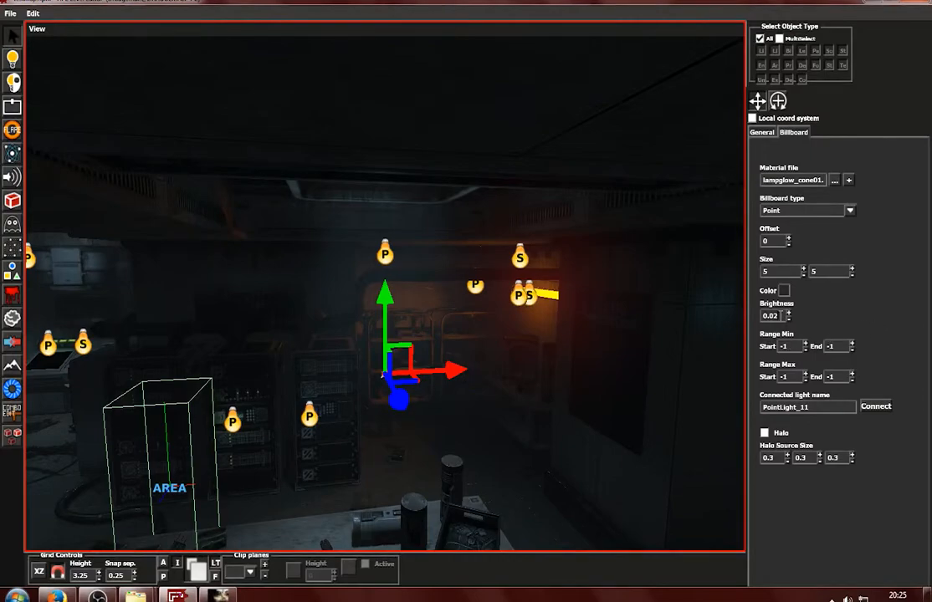
click(530, 442)
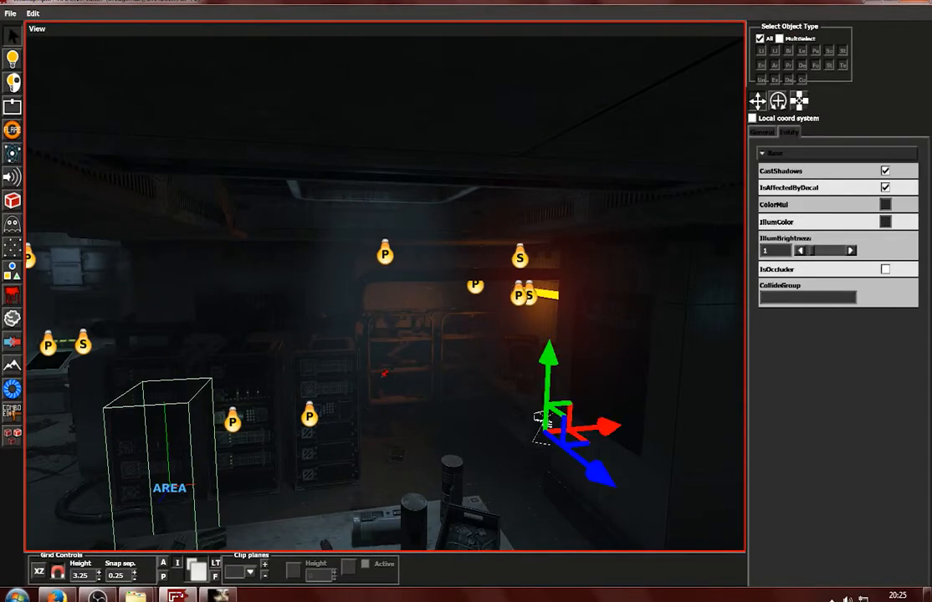
click(178, 595)
click(220, 596)
click(219, 595)
Walk through the lab in the game and examine the ceiling lamp's glow from several distances
key(Escape)
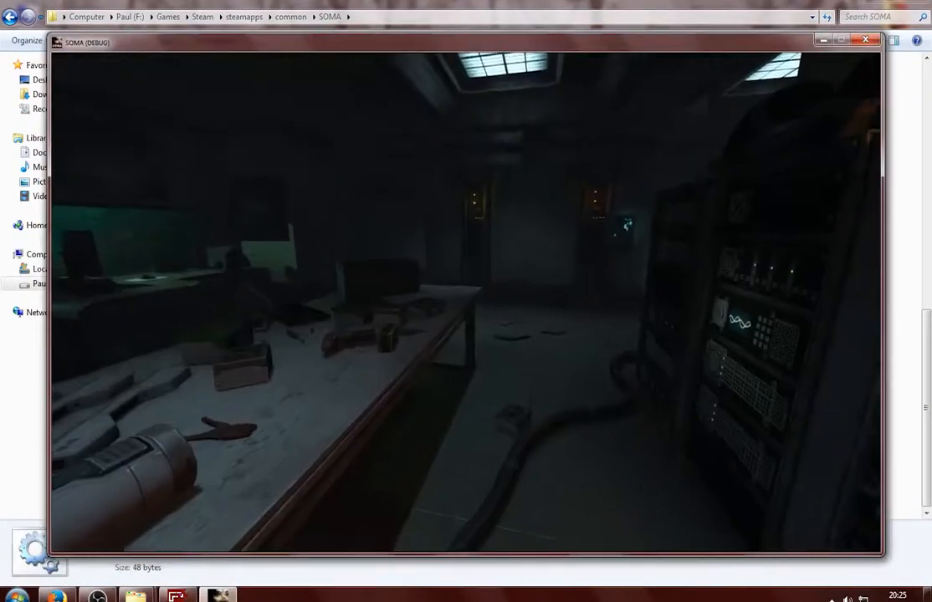
click(867, 3)
key(s)
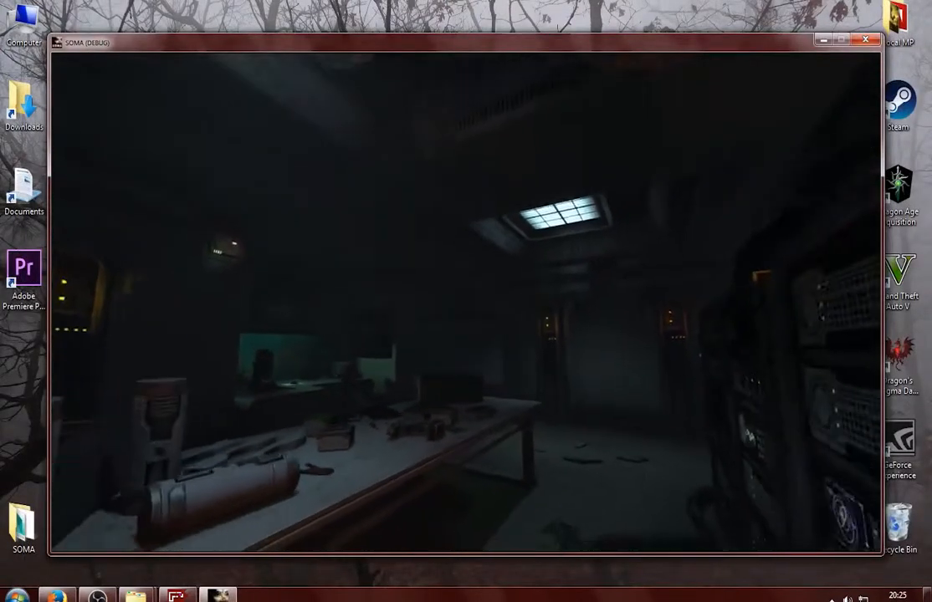
key(w)
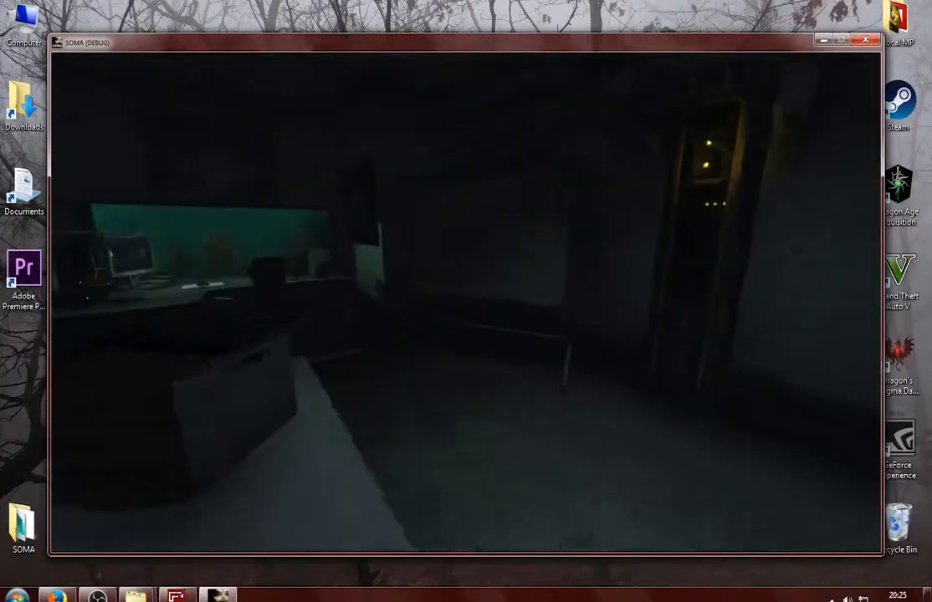
key(s)
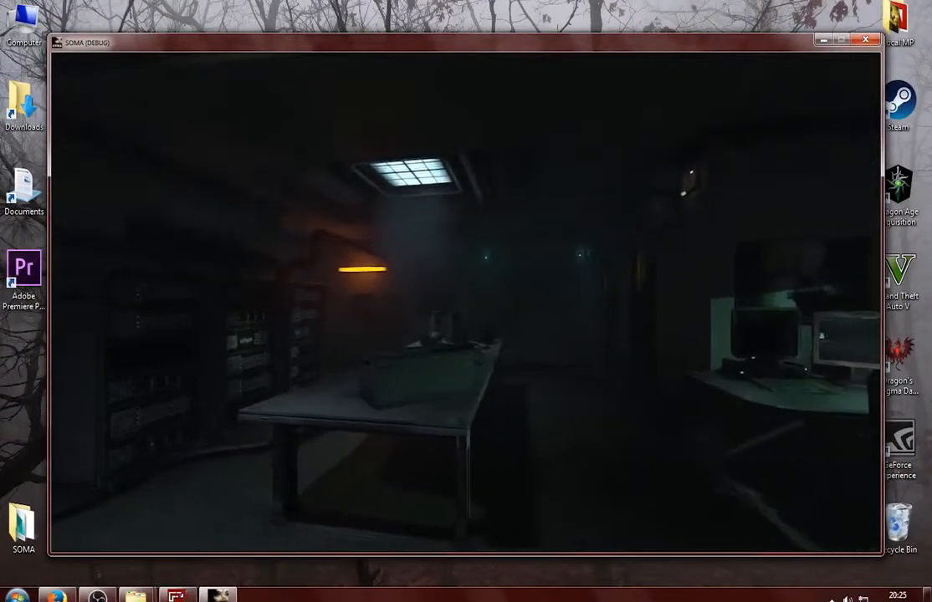
key(Escape)
key(alt+Tab)
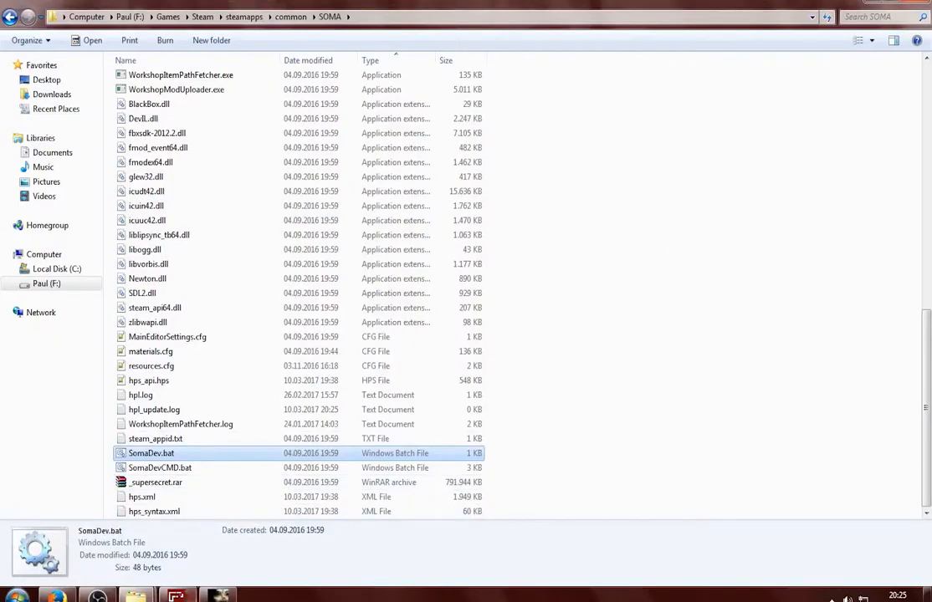
click(922, 3)
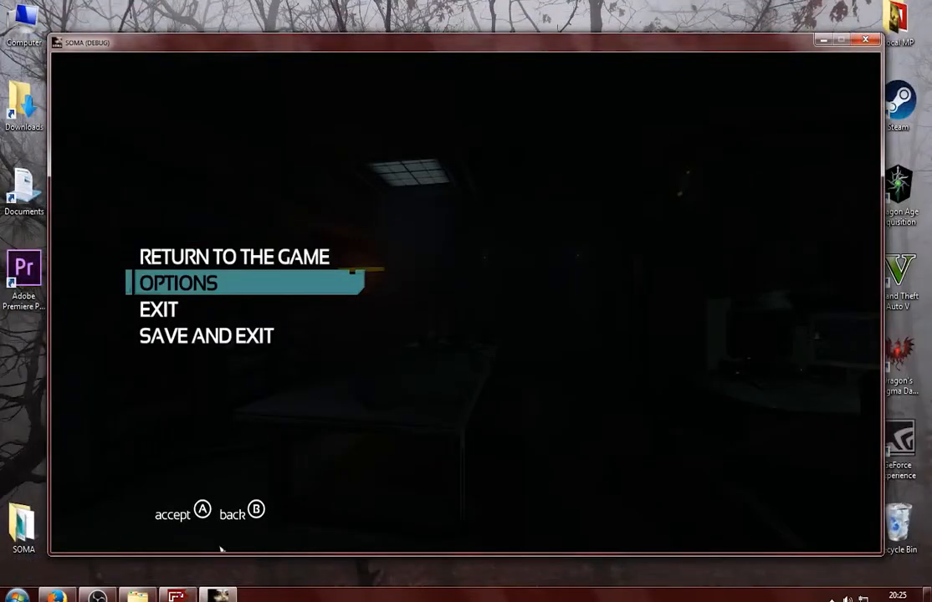
Return to the level editor and set the glow billboard's brightness to 0.03
click(177, 594)
scroll(402, 366, down, 1)
click(389, 365)
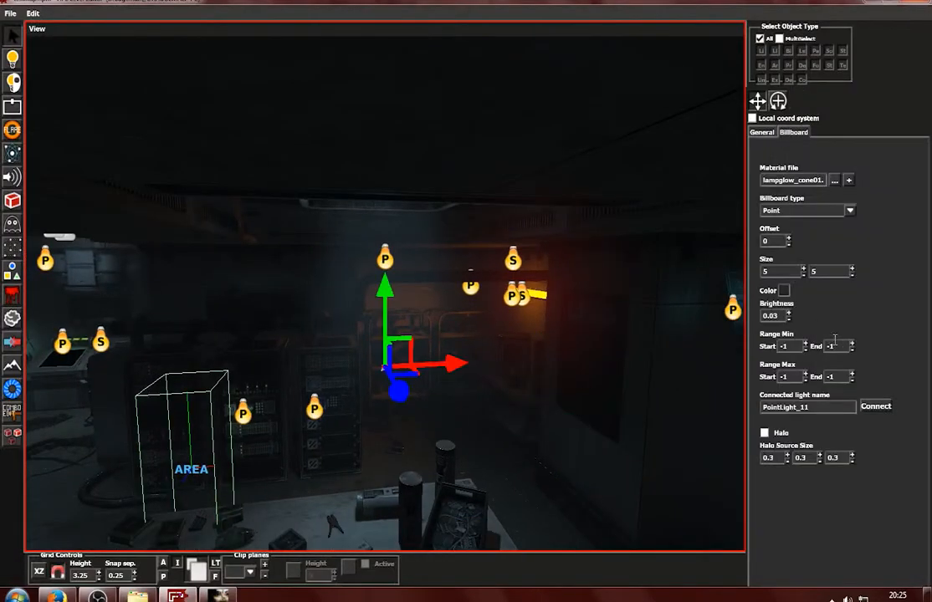
Set the lab glow billboard's size to 6 by 6 and shift it across the lab
click(802, 269)
drag(390, 313, 275, 373)
scroll(384, 322, up, 1)
alt+middle_drag(276, 378, 347, 376)
scroll(347, 376, down, 2)
drag(528, 362, 154, 378)
Carry a copy of the lab's glow billboard over to the orange-lit storage room and lower it there
key(space)
scroll(368, 378, down, 3)
alt+middle_drag(471, 289, 383, 261)
drag(383, 273, 696, 291)
scroll(586, 276, down, 3)
alt+middle_drag(505, 245, 493, 350)
drag(488, 399, 407, 106)
alt+middle_drag(407, 107, 368, 382)
drag(368, 381, 368, 317)
key(space)
key(space)
scroll(485, 327, down, 5)
alt+middle_drag(485, 328, 245, 356)
alt+drag(245, 355, 322, 284)
drag(131, 281, 667, 297)
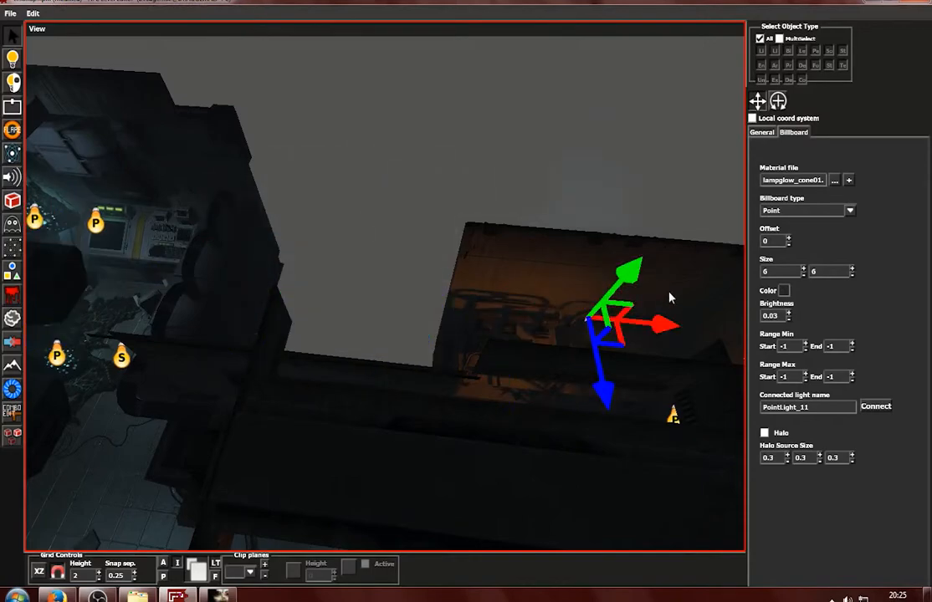
Position the copied glow billboard inside the storage room, in front of the shelves at the back wall
alt+middle_drag(666, 297, 495, 242)
drag(441, 314, 441, 401)
key(f)
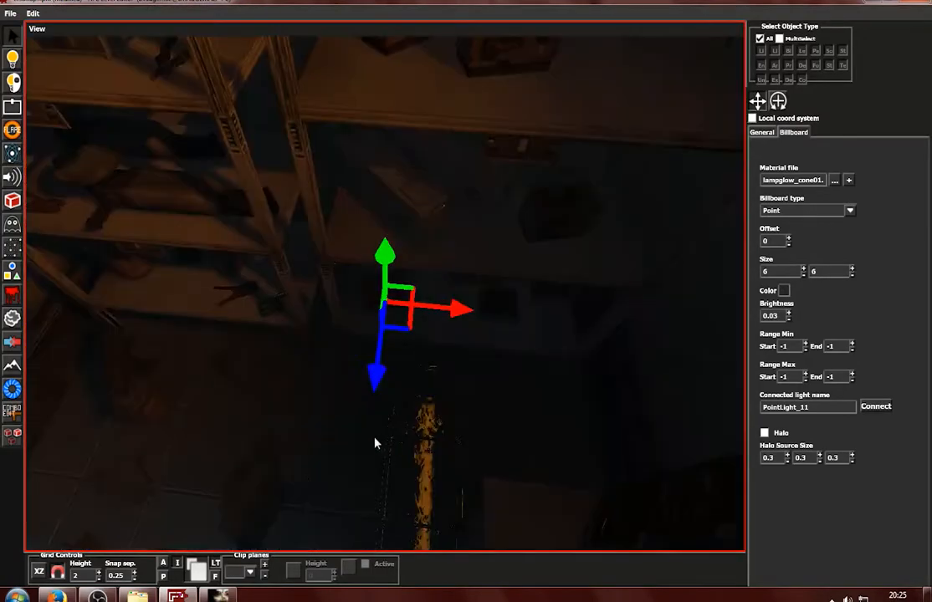
alt+drag(380, 438, 455, 315)
scroll(454, 314, down, 5)
alt+drag(365, 373, 584, 324)
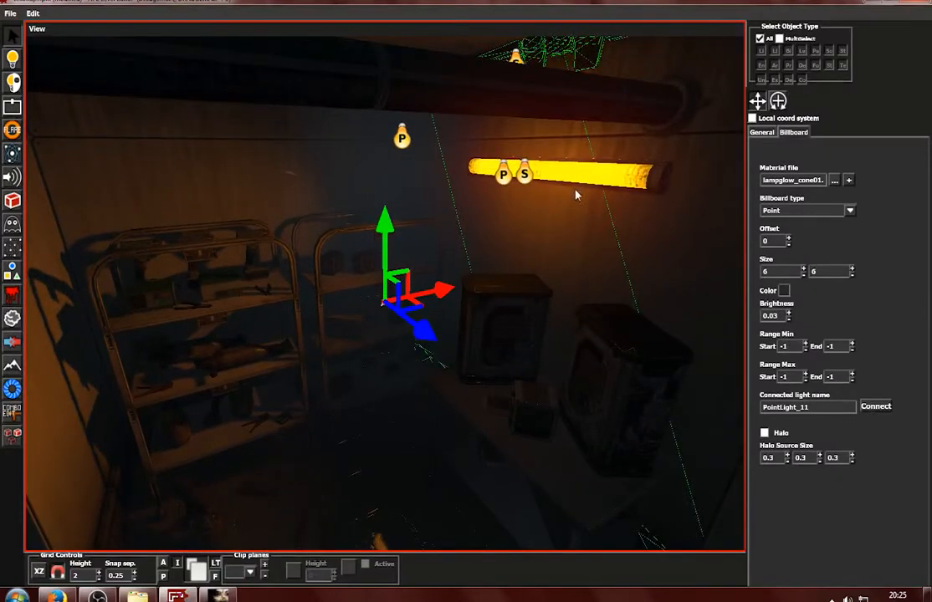
Connect the storage room billboard to the orange wall lamp's point light and rotate the billboard
click(507, 178)
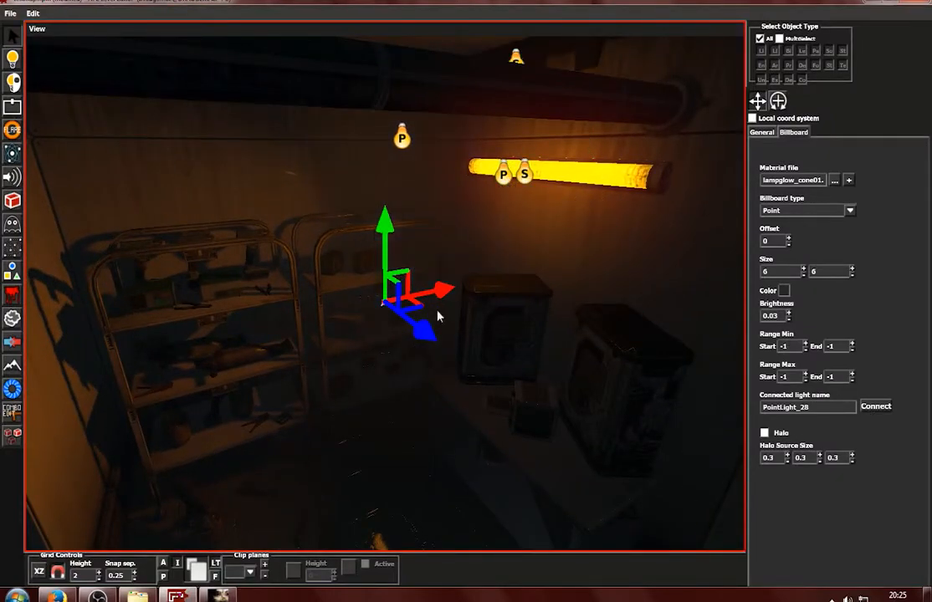
key(e)
drag(410, 209, 470, 291)
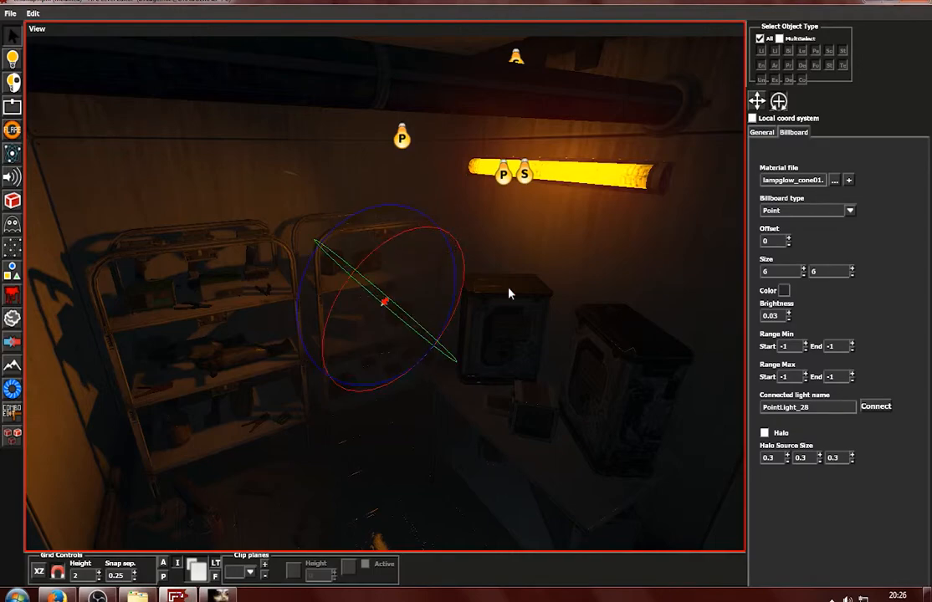
Set the storage room billboard's brightness to 0.23 and its billboard type to Axis
click(789, 312)
click(789, 312)
scroll(387, 327, down, 2)
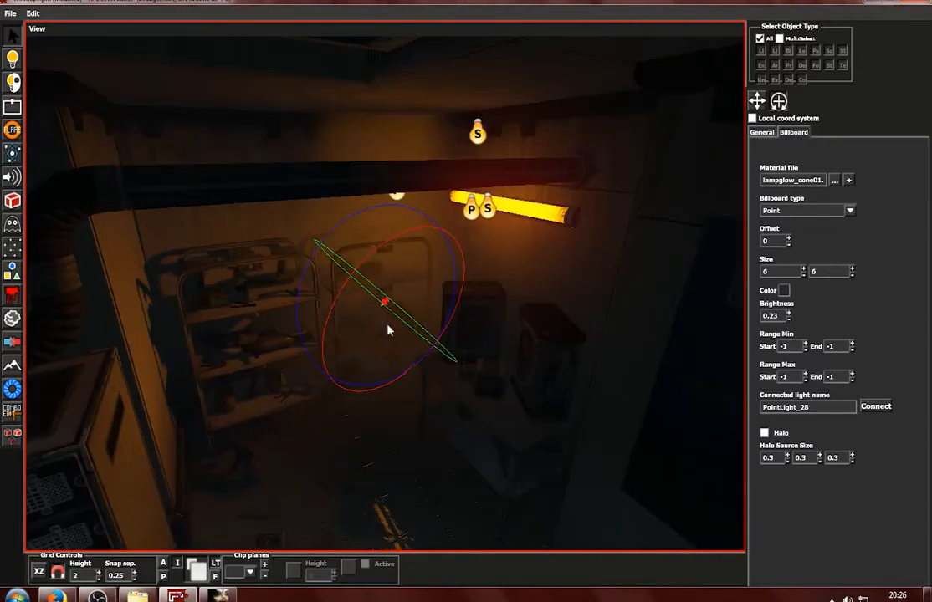
drag(404, 213, 481, 276)
click(850, 211)
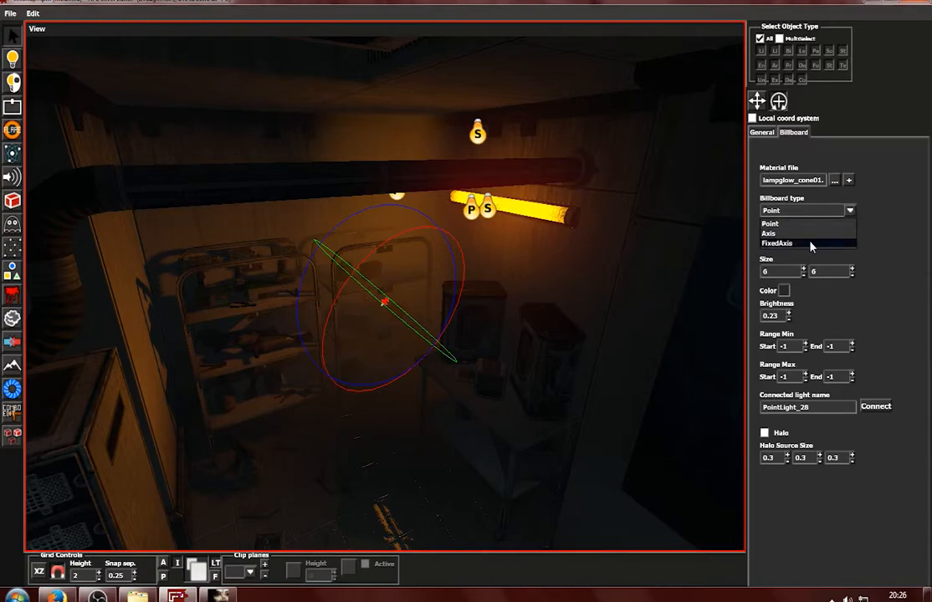
click(813, 234)
alt+drag(428, 268, 406, 213)
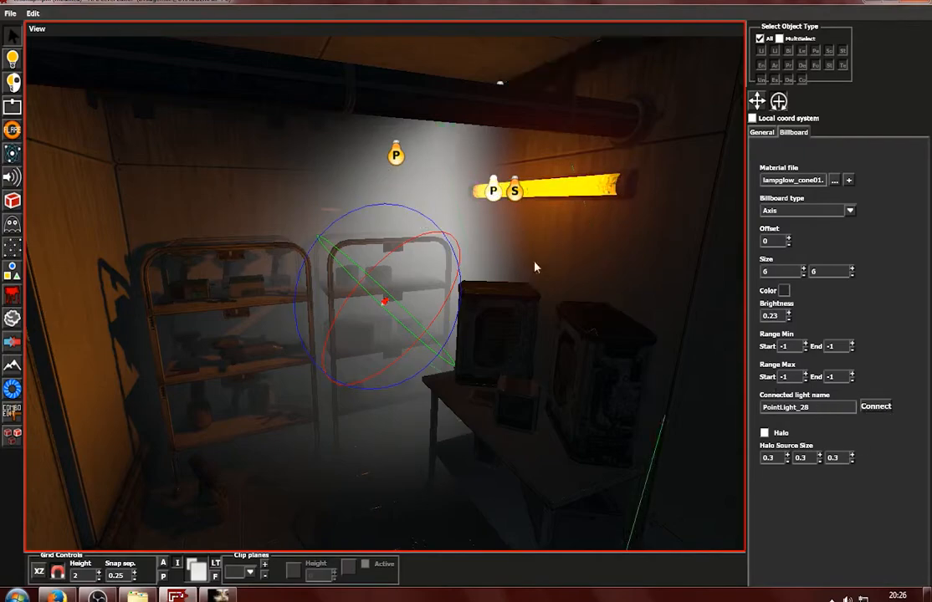
Move the storage room billboard sideways to the nearer shelf and set its brightness to 0.13
key(w)
drag(430, 304, 274, 314)
click(788, 320)
Rotate the storage room billboard to 270 degrees about Z and check its rotation values
key(e)
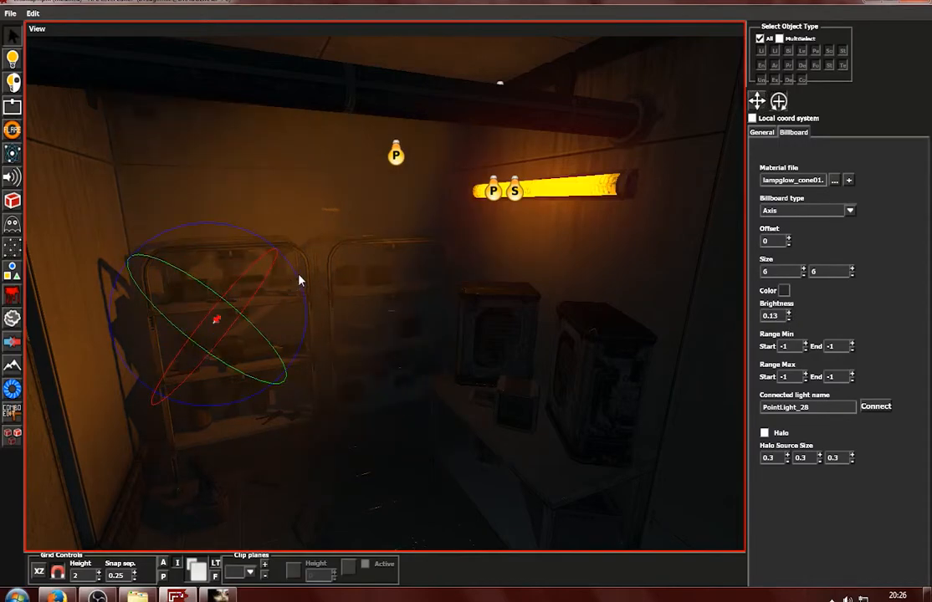
drag(218, 229, 264, 290)
click(753, 137)
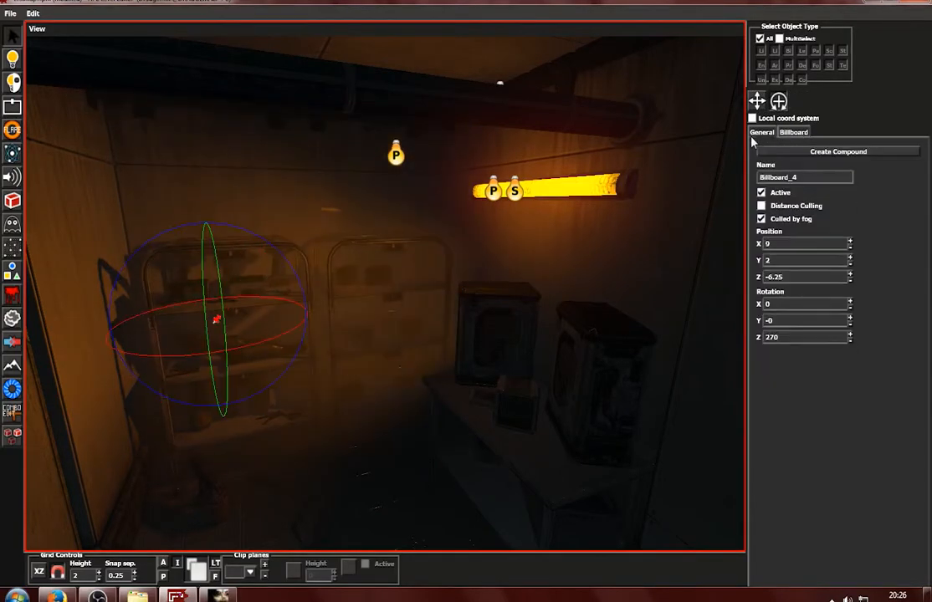
Raise the storage room billboard above the shelf, and undo the further move
key(w)
drag(210, 259, 225, 152)
drag(282, 220, 348, 225)
key(ctrl+z)
alt+drag(329, 308, 372, 356)
Set the storage room billboard's brightness to 0.05 and deselect it to judge the orange glow
click(794, 134)
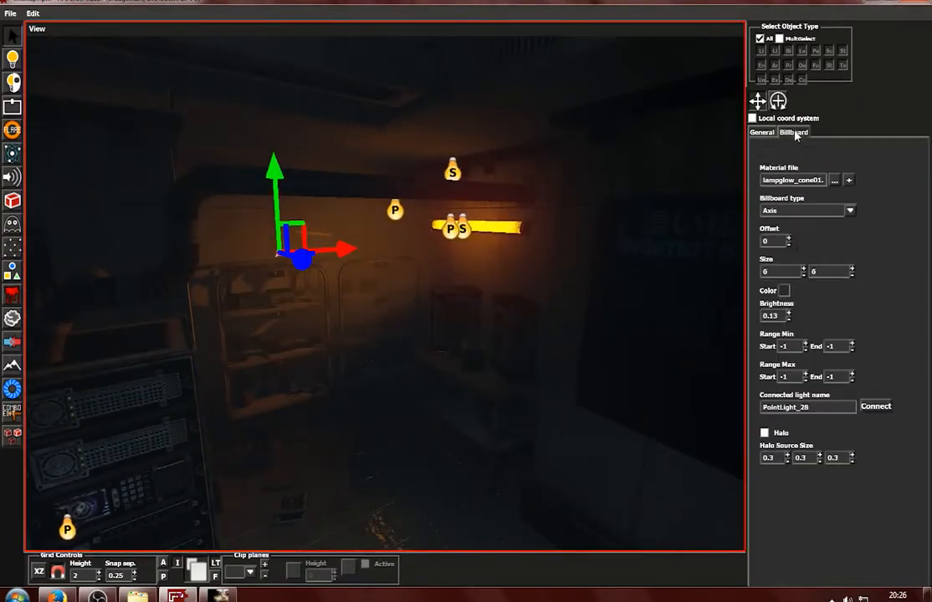
click(787, 319)
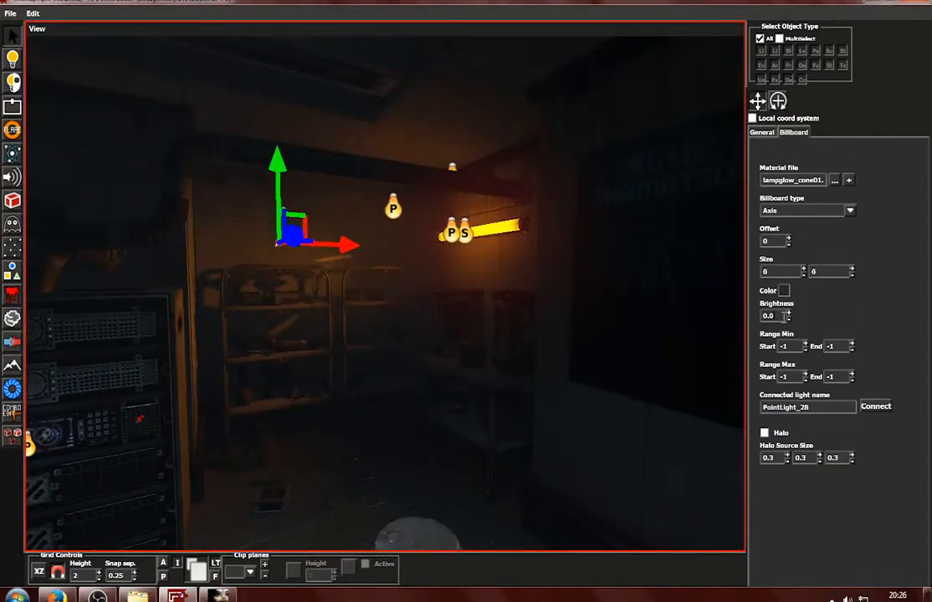
click(401, 416)
alt+drag(457, 352, 277, 335)
click(352, 418)
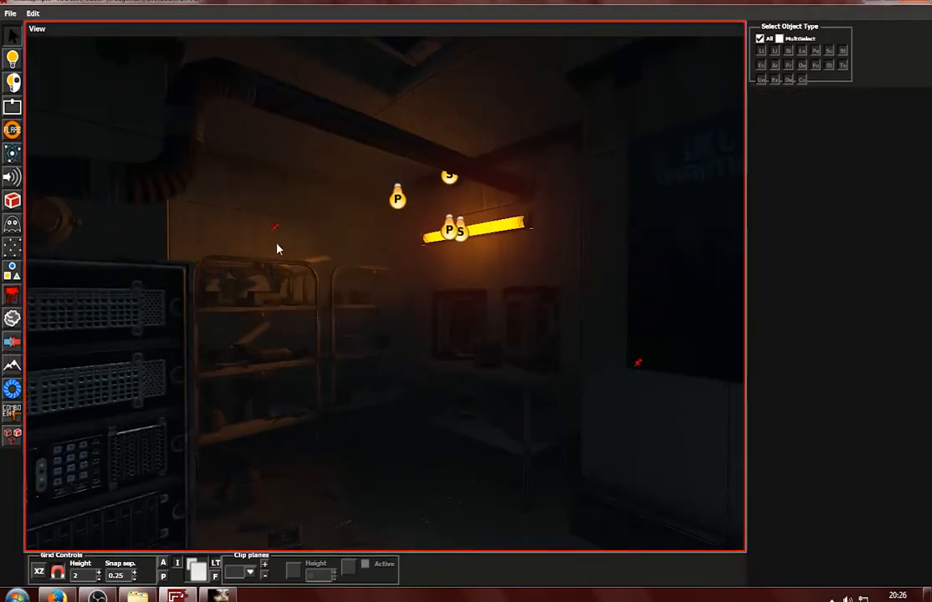
Place a copy of the storage room billboard beside the office at the lab's far end, sized 8 by 8
click(277, 227)
alt+drag(278, 231, 308, 399)
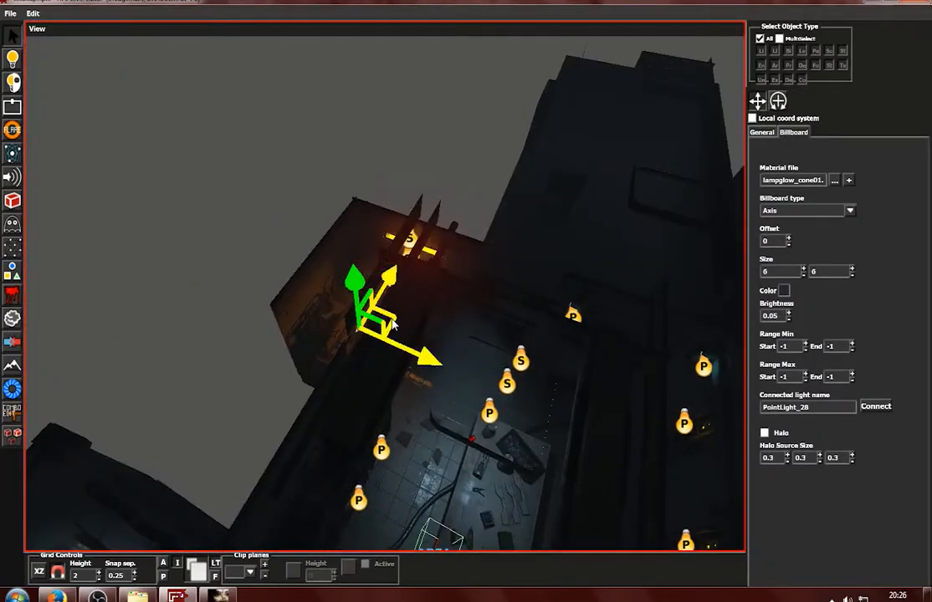
drag(391, 324, 311, 341)
key(e)
key(w)
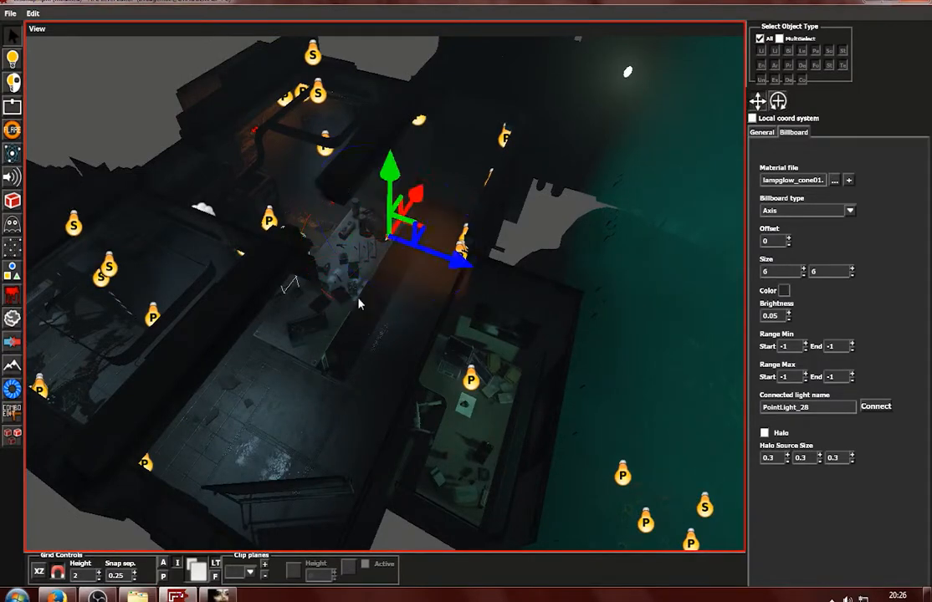
drag(424, 241, 378, 346)
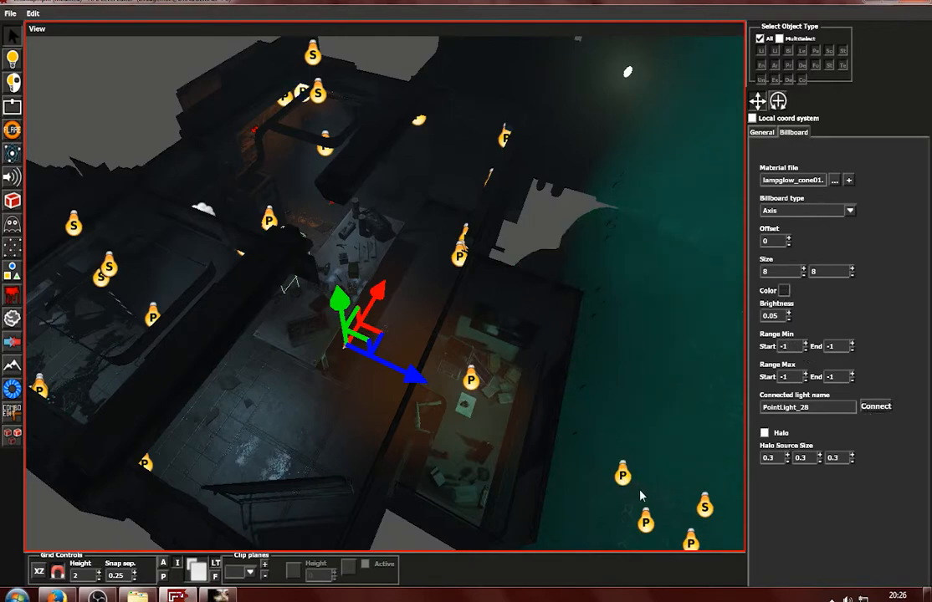
Connect the office billboard to the spotlight outside the window, with brightness 0.02 and a maximum range start of 4
click(705, 509)
alt+drag(397, 364, 536, 329)
scroll(378, 396, up, 4)
alt+drag(378, 396, 665, 334)
scroll(316, 357, up, 1)
alt+drag(317, 357, 362, 430)
scroll(362, 431, down, 2)
scroll(362, 431, up, 1)
text(0.01)
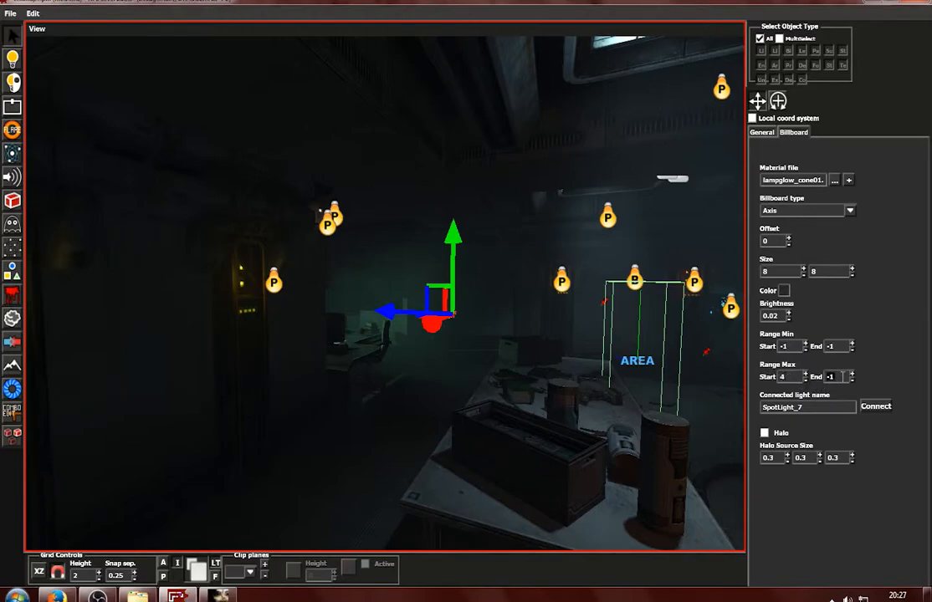
click(493, 380)
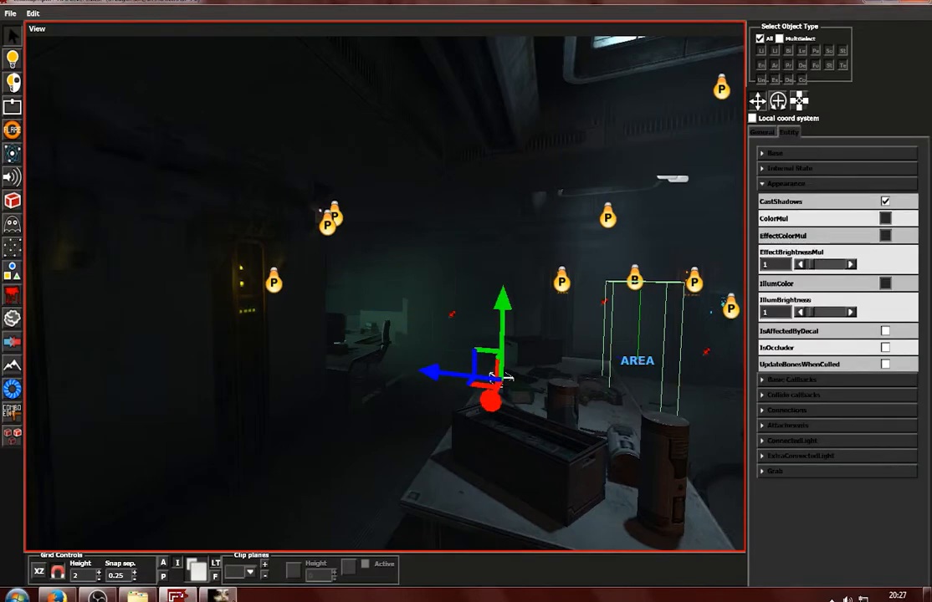
Switch to the SOMA debug game, examine the green glow around the office desks, and return to the level editor
click(222, 594)
key(Escape)
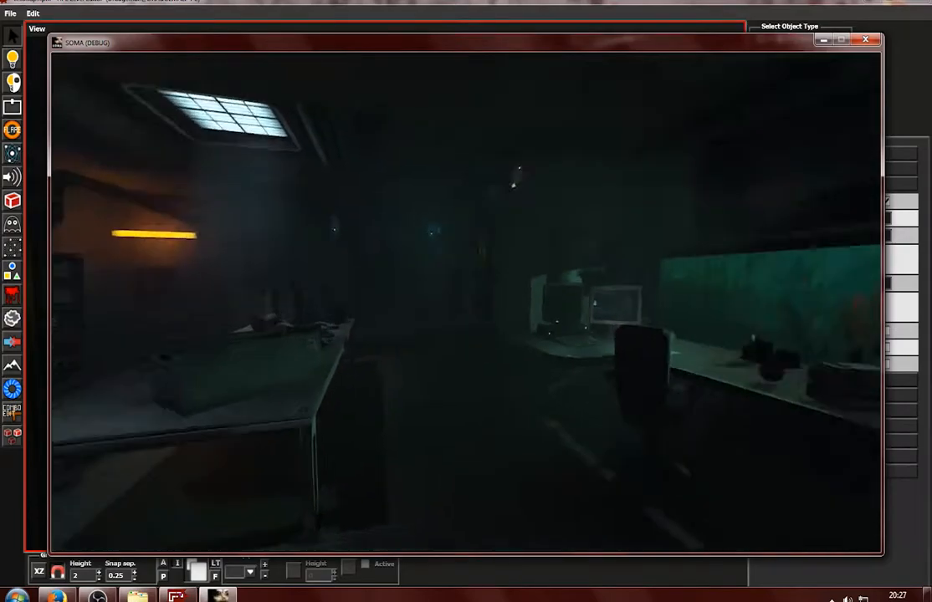
key(w)
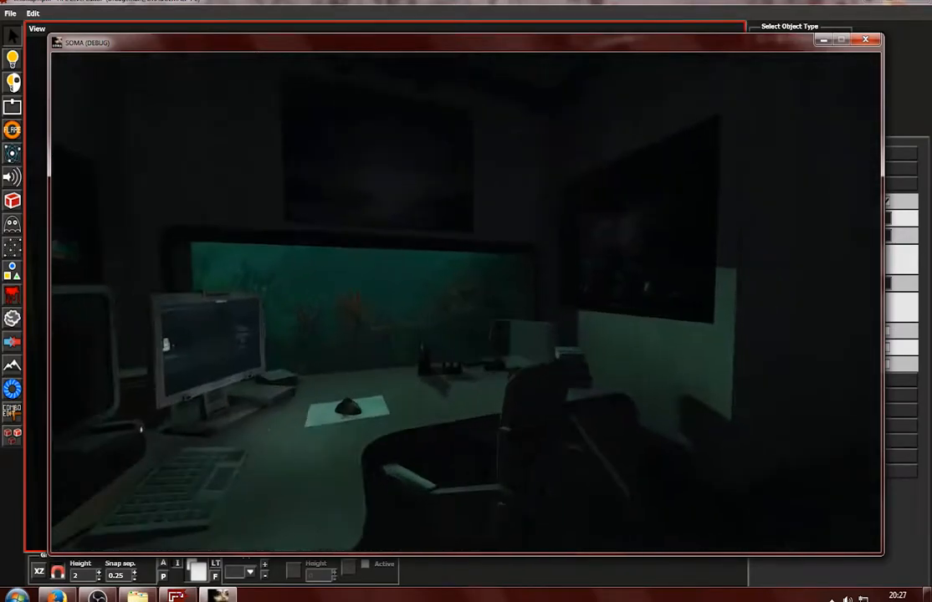
key(s)
key(w)
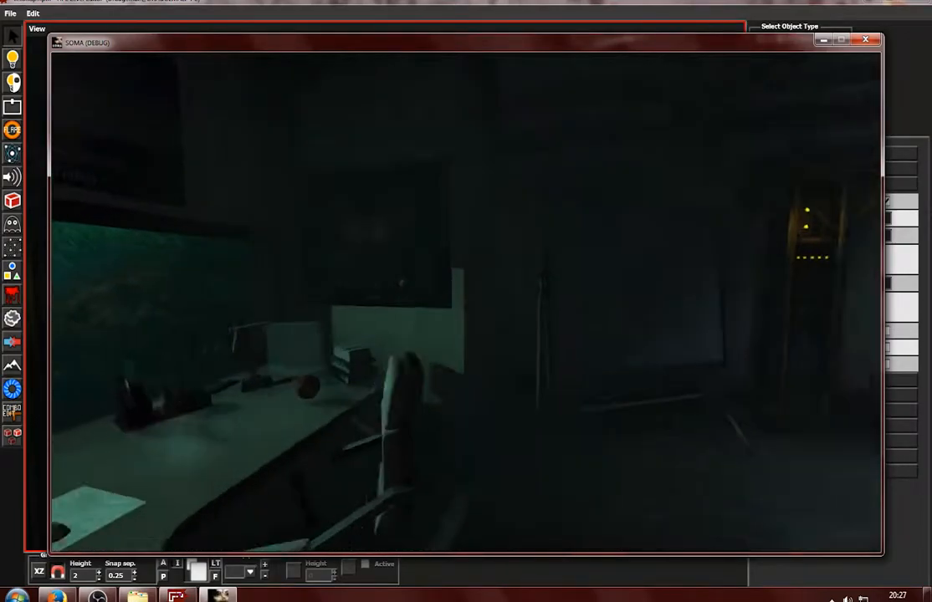
key(s)
key(w)
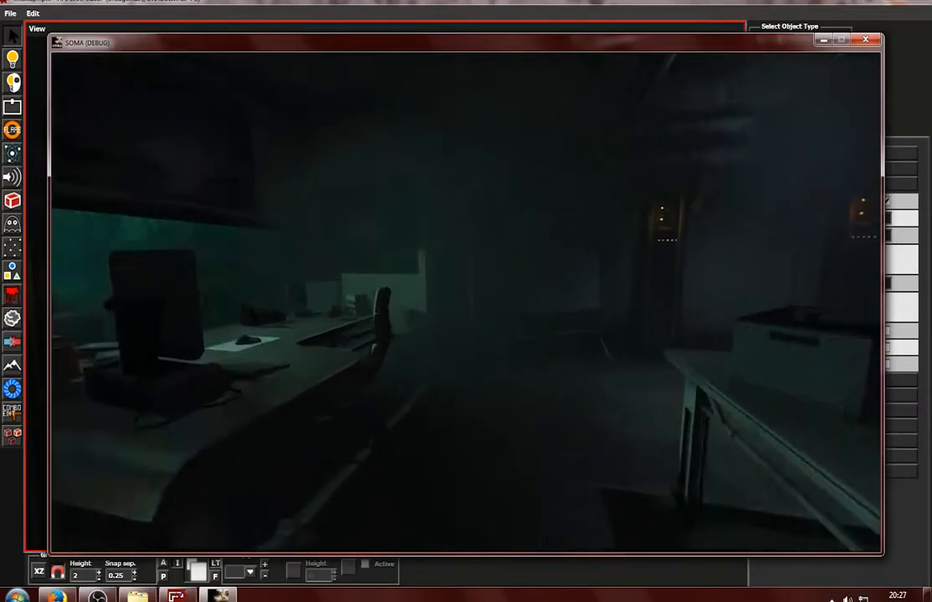
key(a)
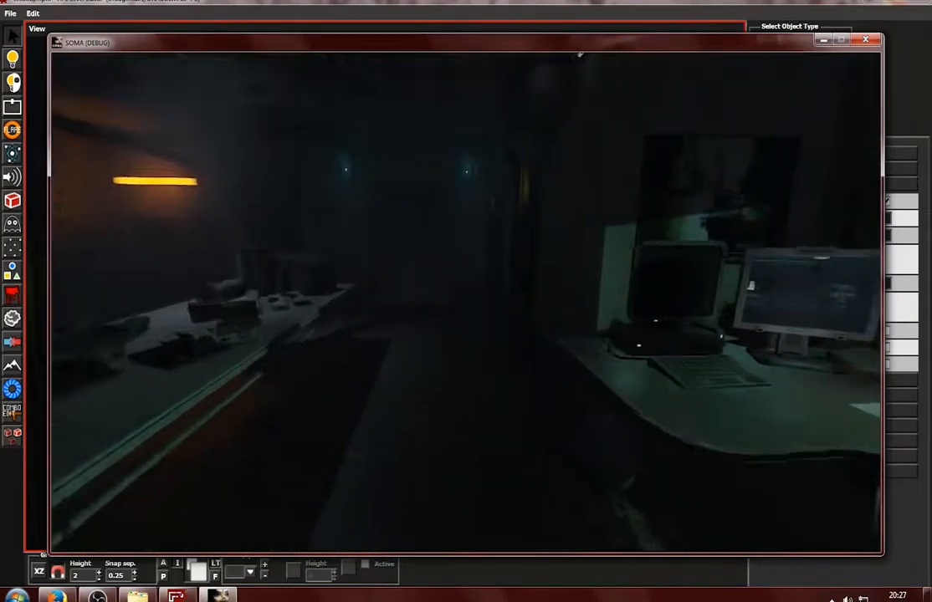
key(s)
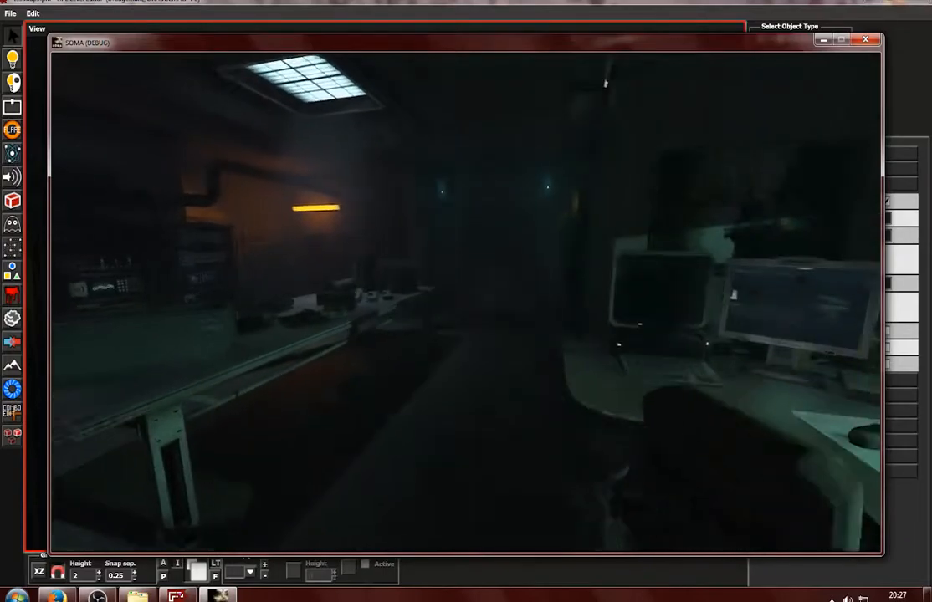
key(alt+Tab)
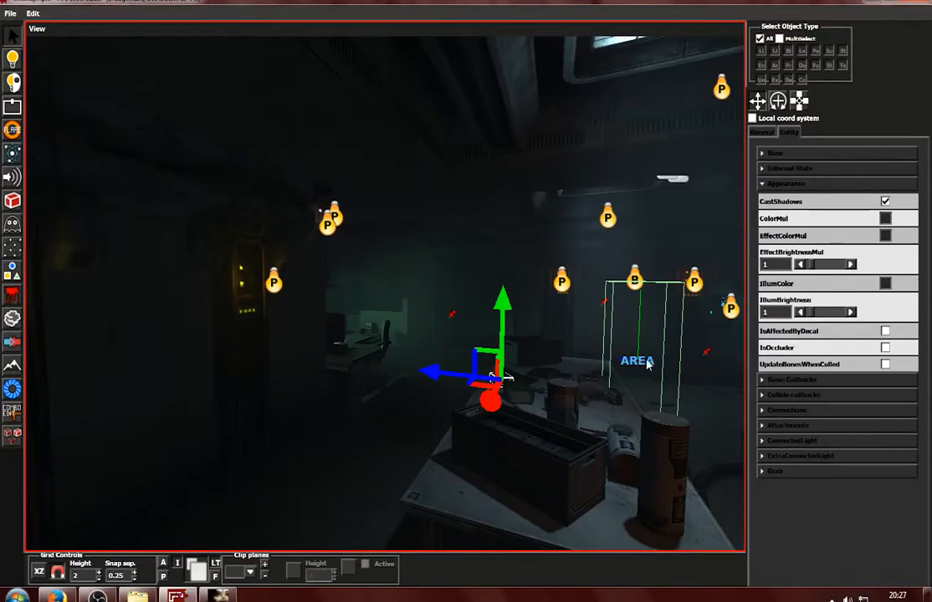
Set the office billboard's minimum range to start 2, end 5 and its maximum range to start 15, end 25
click(448, 315)
scroll(485, 383, up, 5)
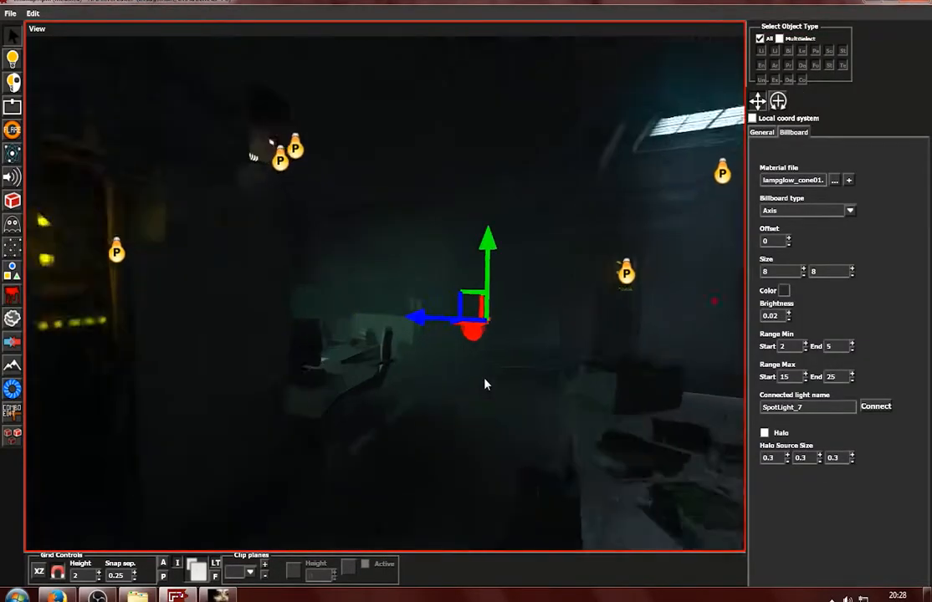
alt+drag(485, 384, 358, 433)
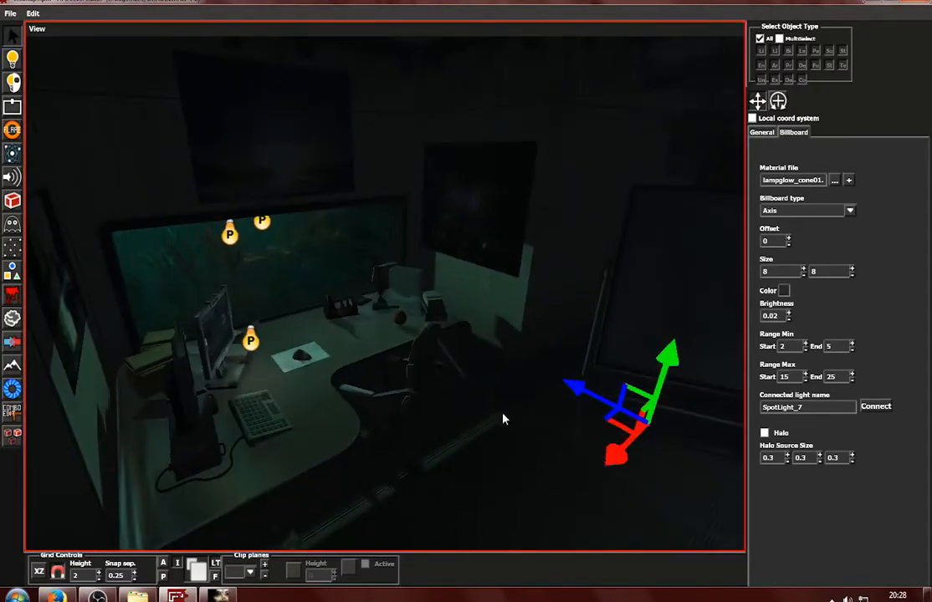
Switch to the game, check how the office glow fades with distance, and return to the level editor
click(221, 594)
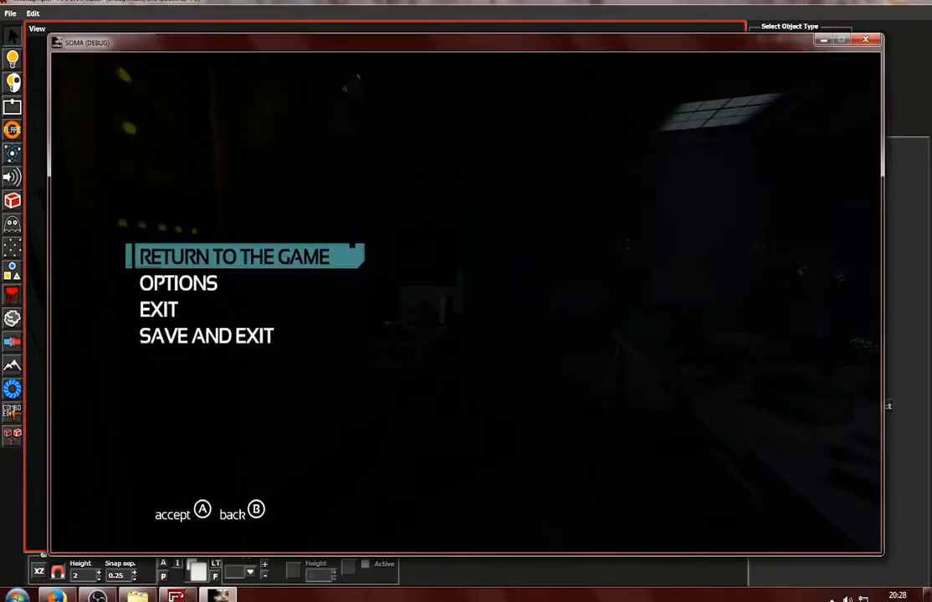
key(Escape)
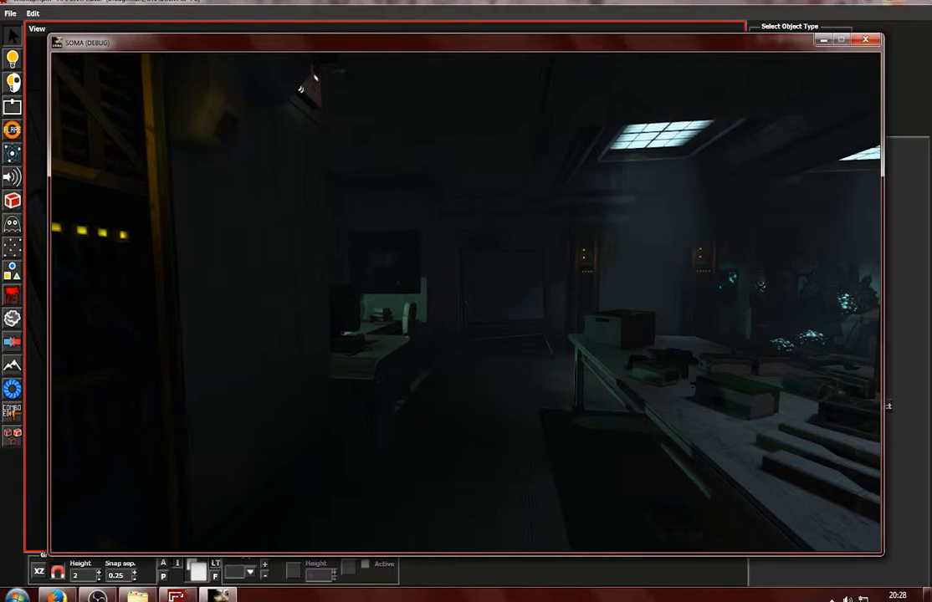
key(w)
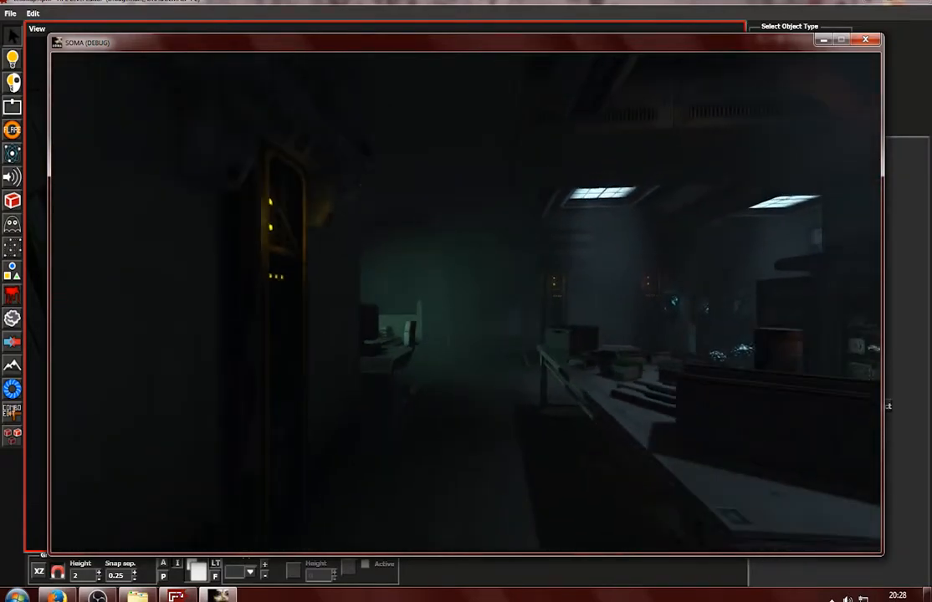
key(Escape)
key(alt+Tab)
Walk around the lab table in the game to judge the office glow from the far end, and return to the level editor
scroll(583, 373, down, 8)
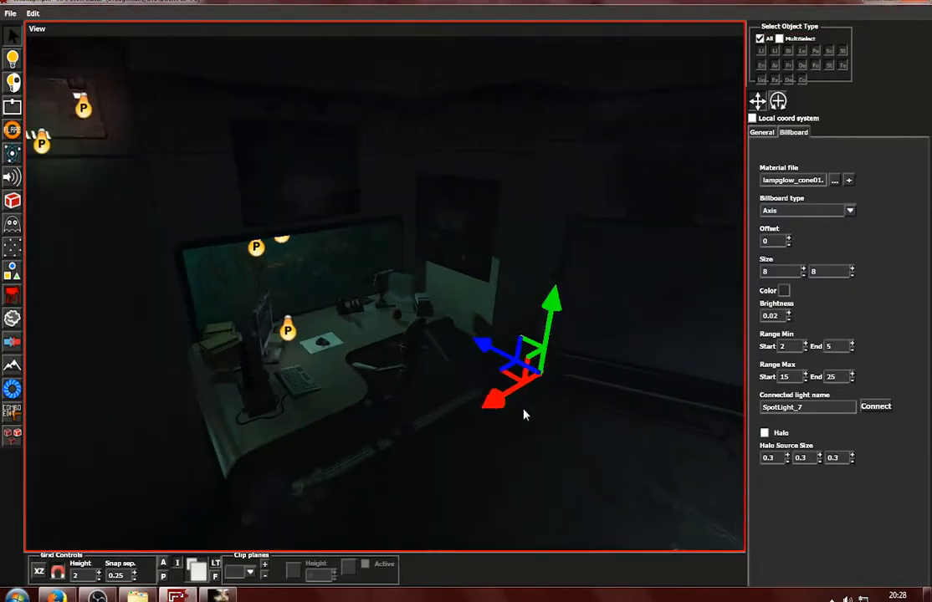
mouse_move(426, 322)
mouse_down()
mouse_move(457, 322)
mouse_move(440, 326)
mouse_up()
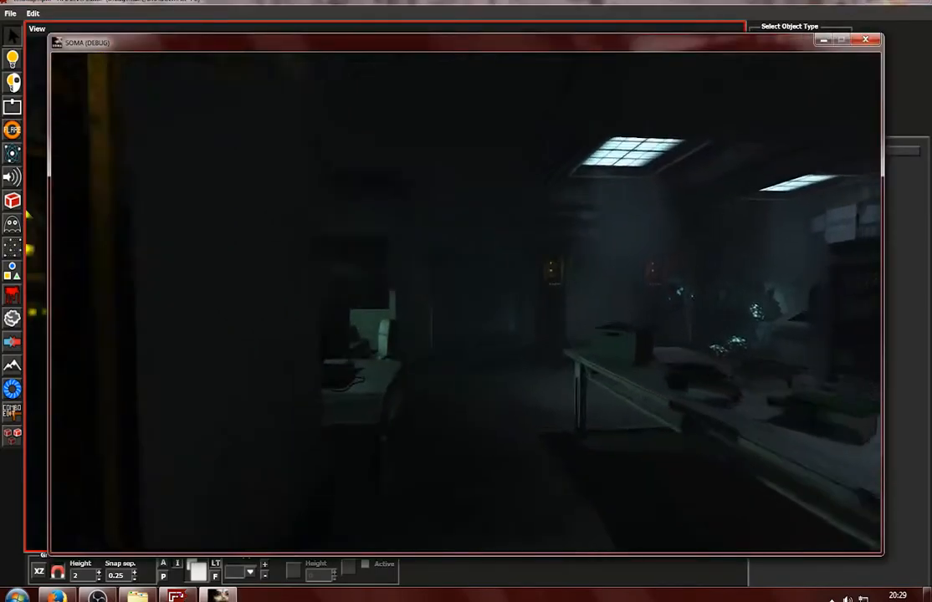
key(w)
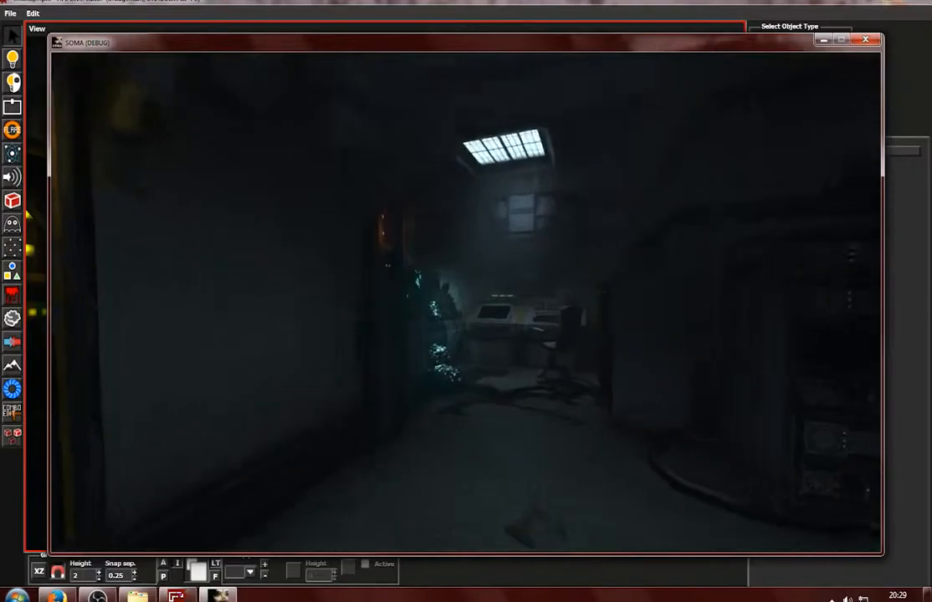
key(w)
key(w)
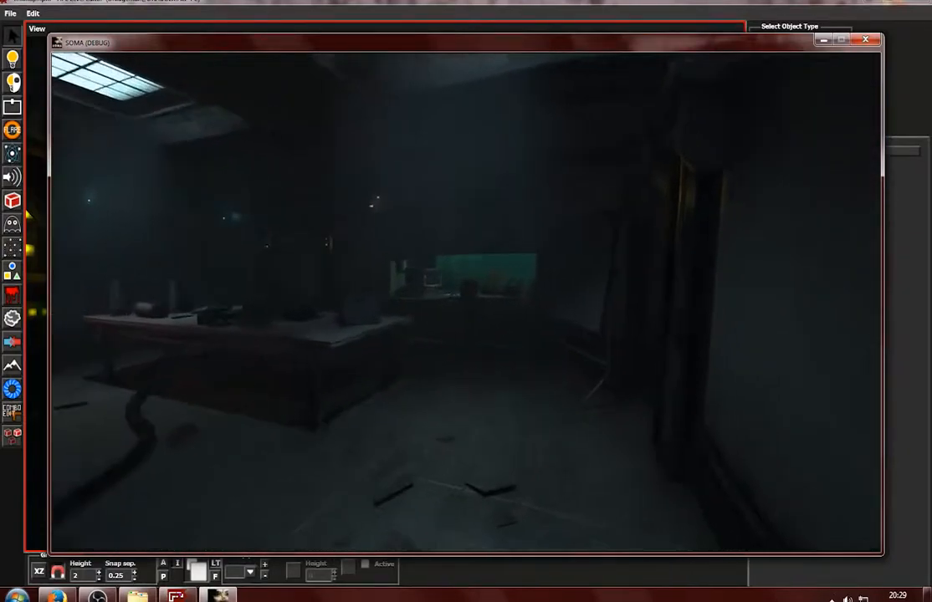
key(alt+Tab)
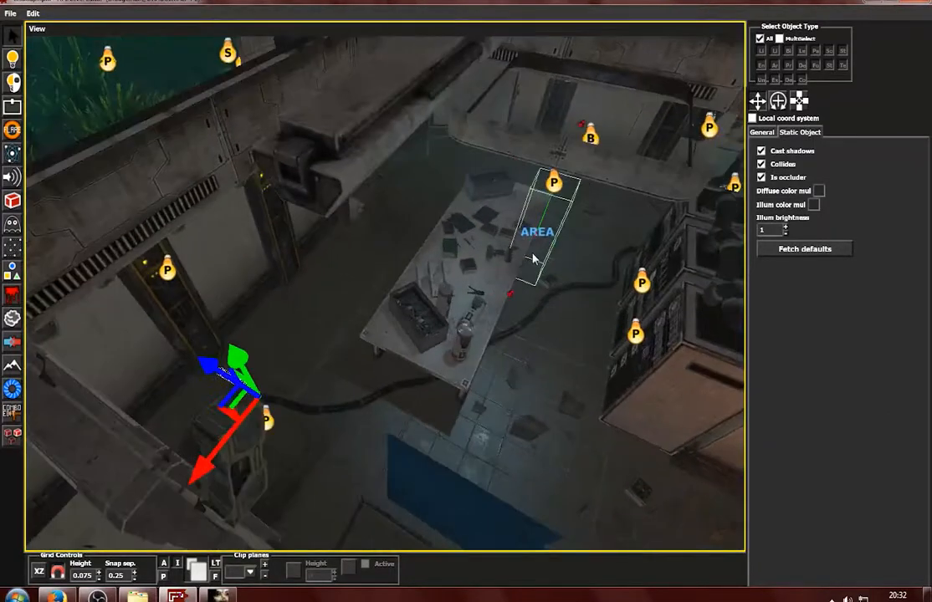
Place a fog_ambient_light_hard.ps particle system from the smoke folder at the lab's ceiling lamp
middle_drag(533, 258, 396, 345)
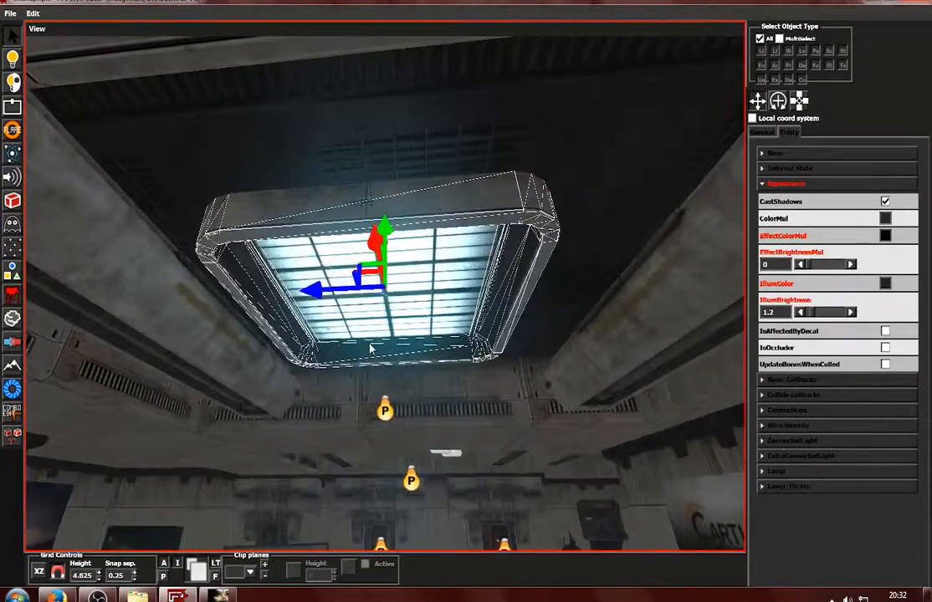
middle_drag(355, 326, 456, 490)
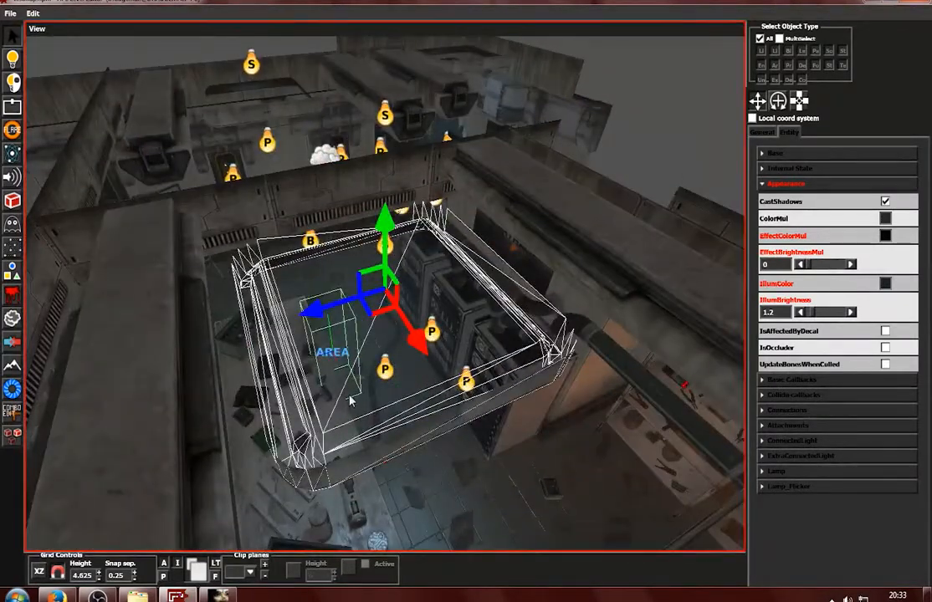
click(12, 157)
middle_drag(306, 318, 396, 306)
key(1)
click(385, 304)
click(12, 158)
click(845, 79)
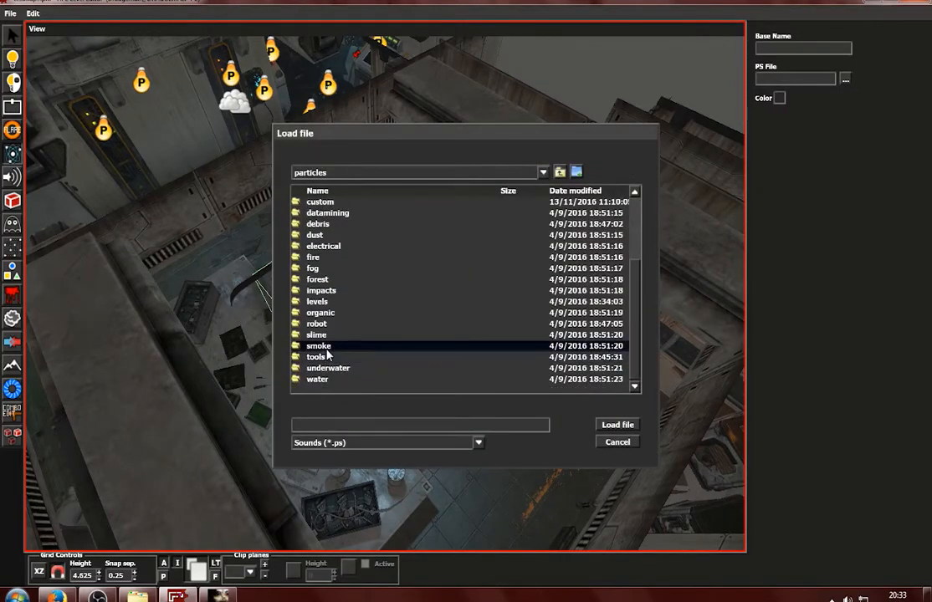
double_click(327, 350)
click(327, 351)
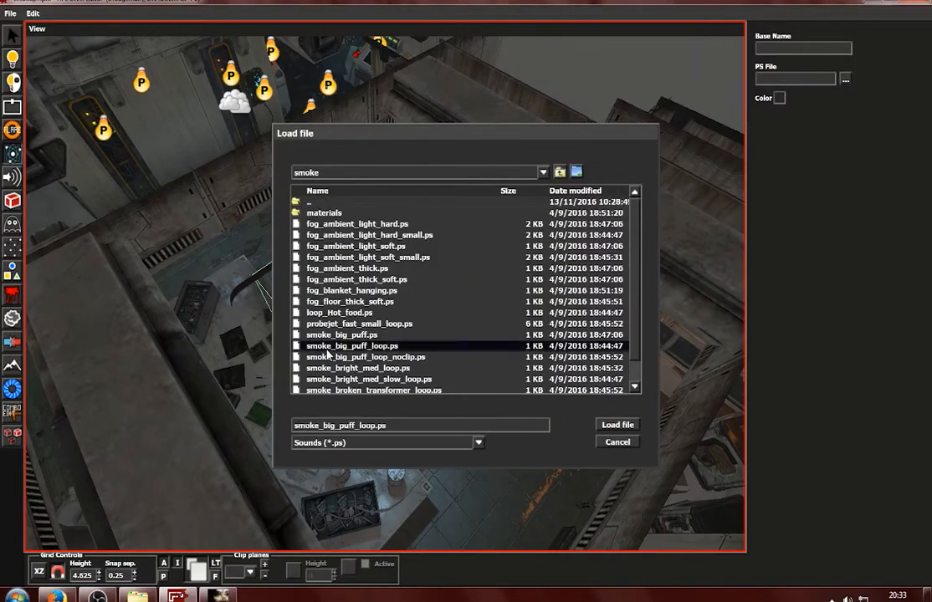
double_click(385, 224)
click(386, 297)
key(1)
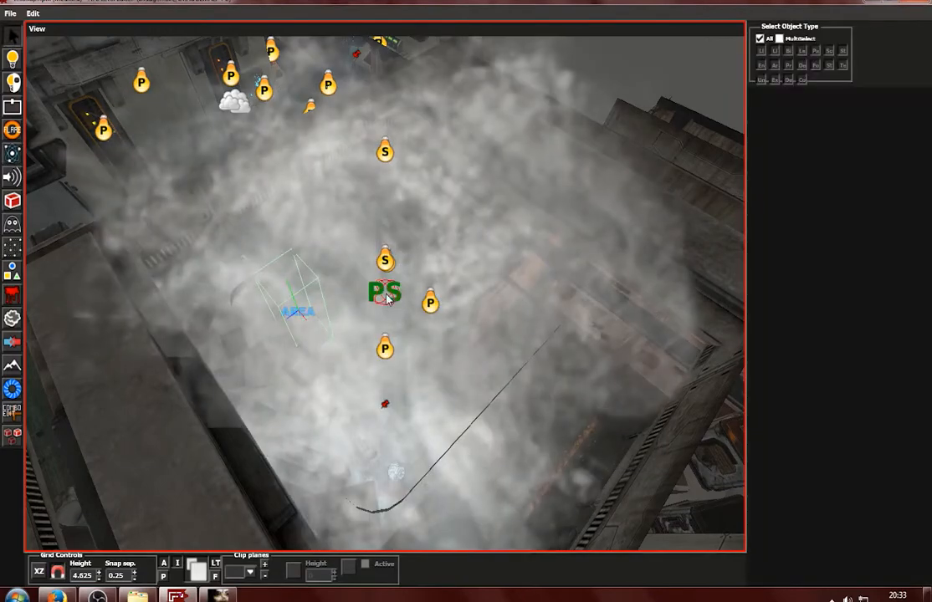
Lower the lab fog particle system below the ceiling lamp to a Y position of 2.25
click(387, 297)
scroll(418, 369, down, 2)
alt+drag(419, 370, 747, 152)
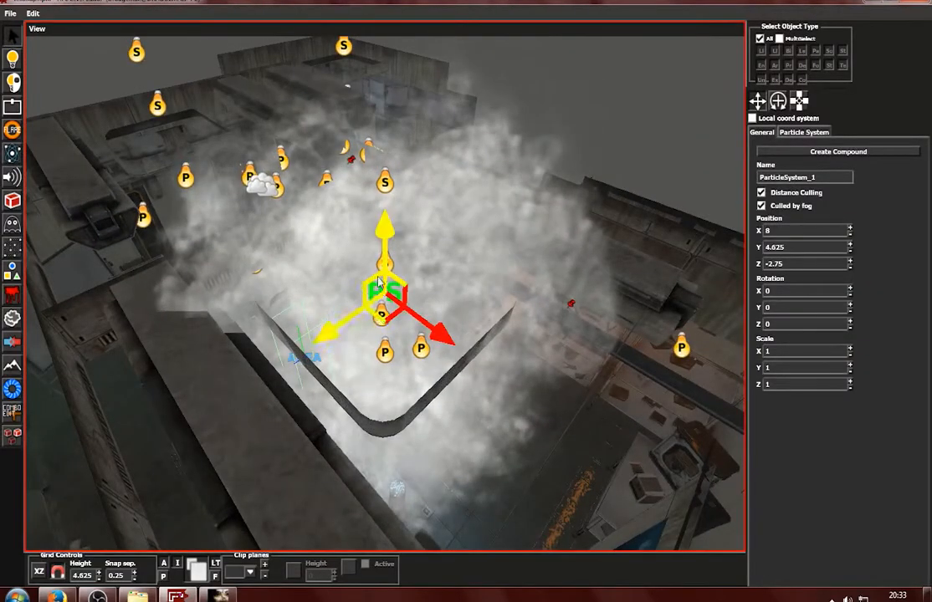
drag(383, 264, 382, 392)
key(f)
scroll(368, 359, down, 1)
scroll(359, 333, down, 2)
alt+drag(342, 343, 385, 240)
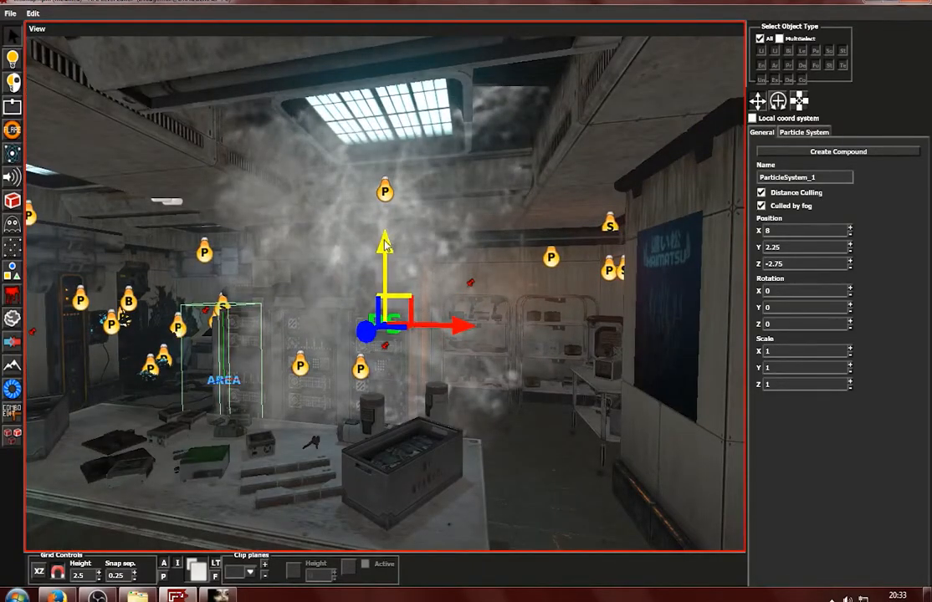
Connect the lab fog to the point light beneath the ceiling lamp and set its brightness to 0.05
click(801, 133)
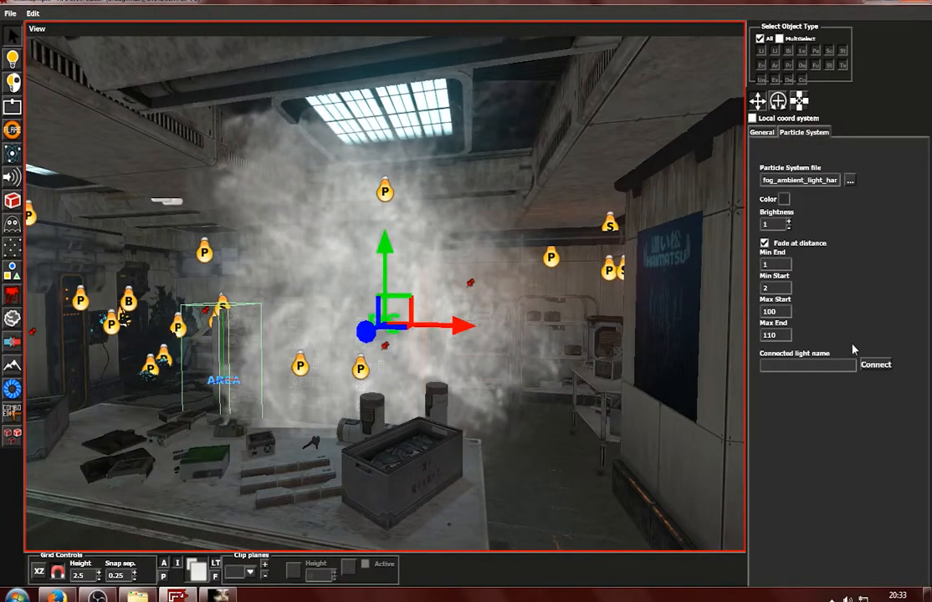
click(385, 190)
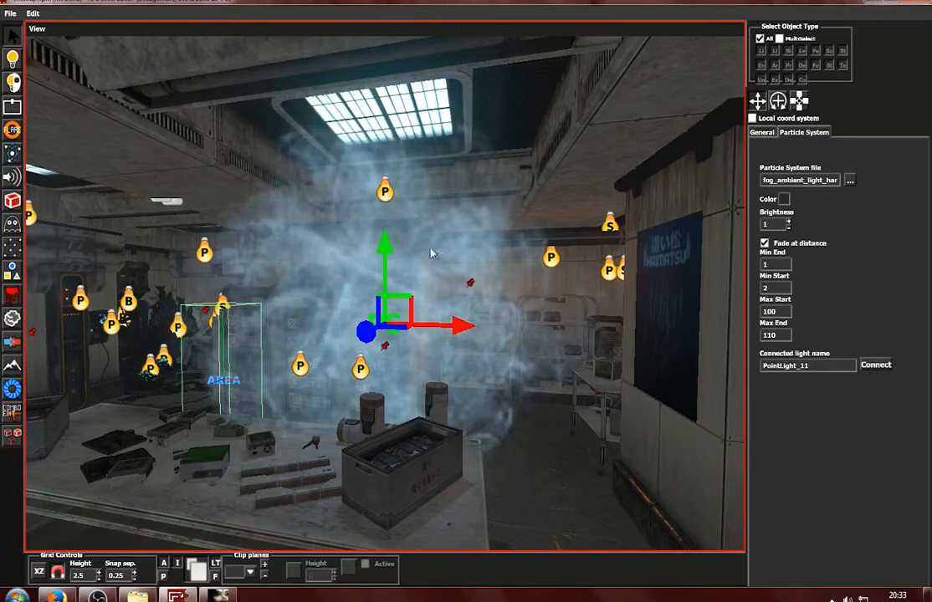
text(.05)
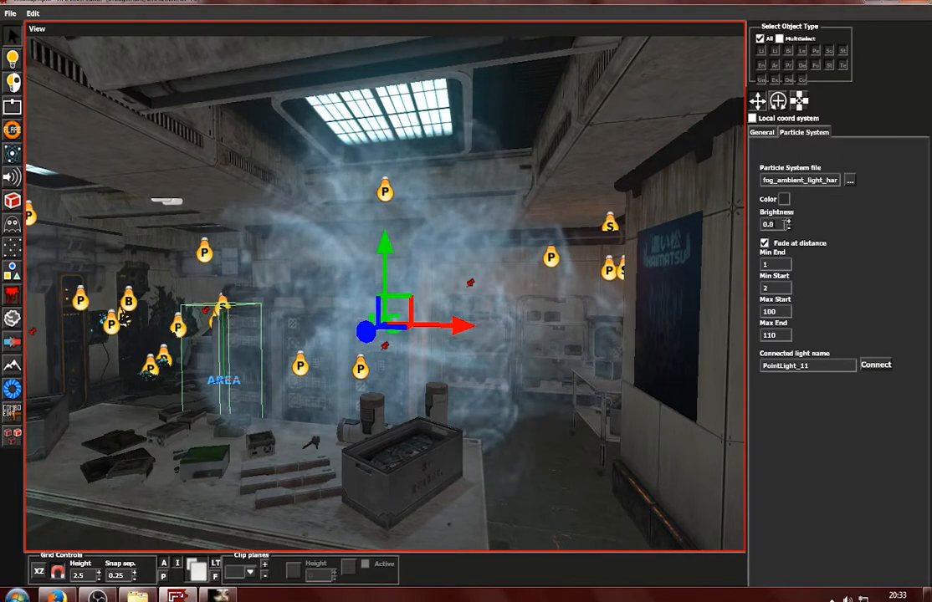
key(Return)
Preview the lab with its actual lighting and set the fog's brightness to 0.03
scroll(470, 288, up, 2)
key(l)
key(l)
key(l)
alt+drag(466, 305, 397, 351)
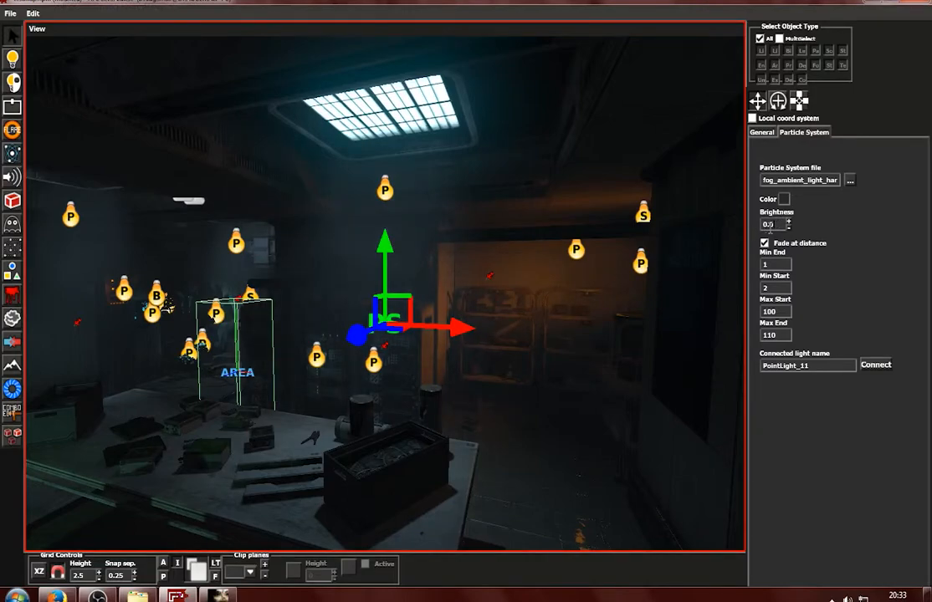
text(3)
scroll(513, 314, down, 1)
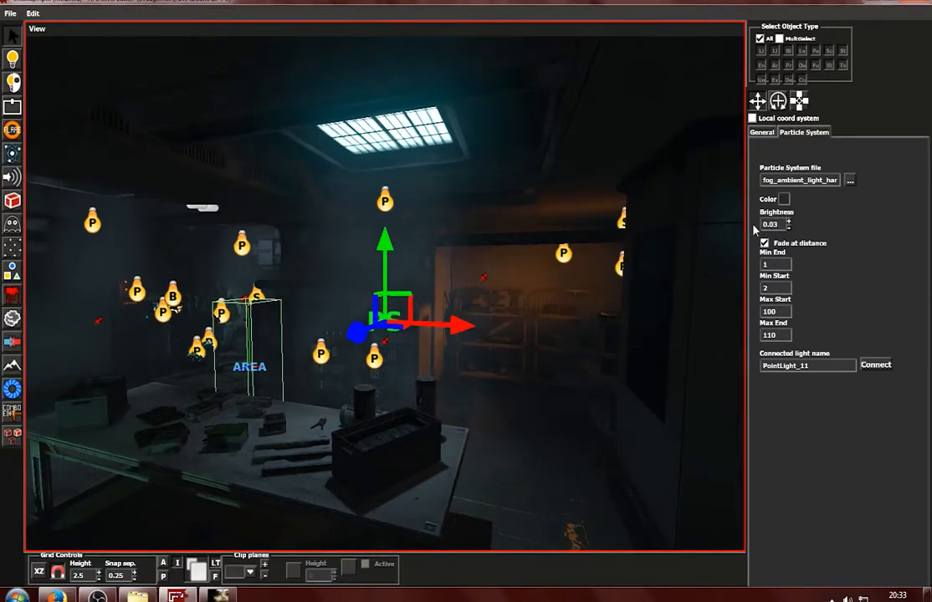
scroll(409, 337, up, 1)
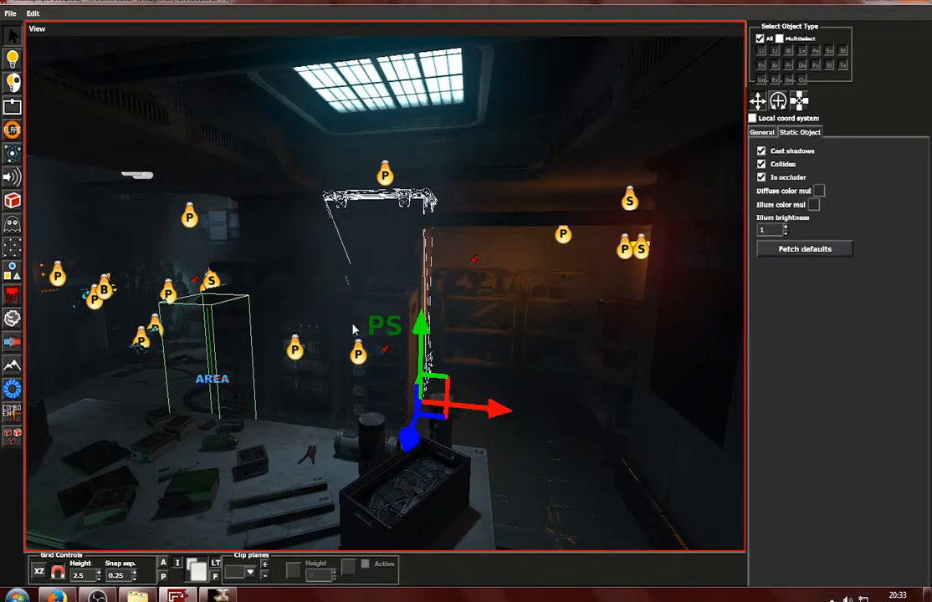
Position a copy of the lab fog farther along the room, beyond the far end of the table
drag(344, 330, 284, 338)
drag(454, 334, 138, 314)
scroll(464, 309, up, 3)
alt+drag(314, 310, 482, 337)
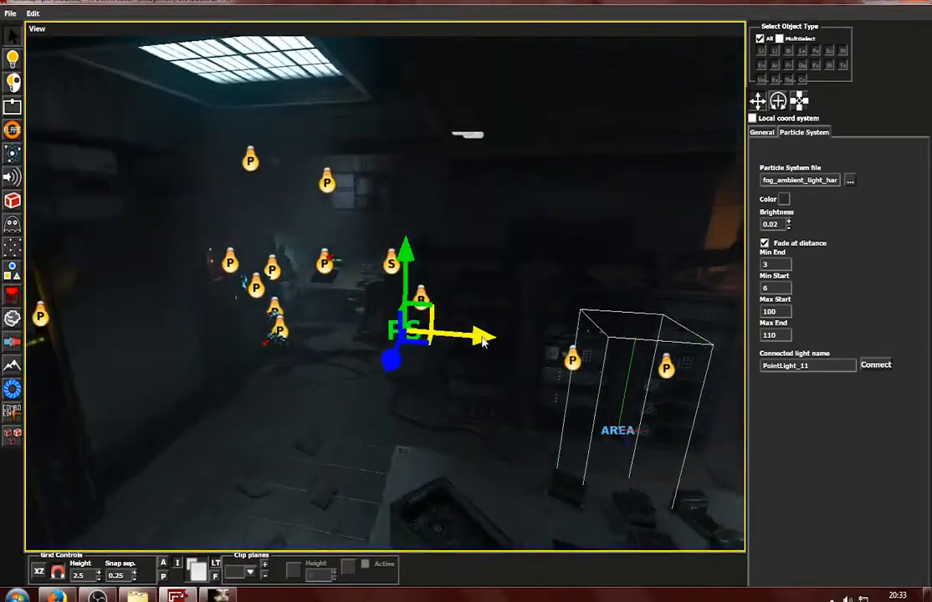
key(space)
key(space)
scroll(424, 314, down, 4)
alt+middle_drag(387, 352, 396, 432)
drag(396, 432, 397, 159)
alt+middle_drag(397, 158, 451, 368)
drag(472, 336, 394, 257)
Duplicate the fog into the storage room below the yellow tube lamp and connect it to that lamp's point light
alt+middle_drag(538, 362, 309, 207)
key(space)
key(space)
alt+drag(546, 418, 503, 154)
key(ctrl+d)
key(f)
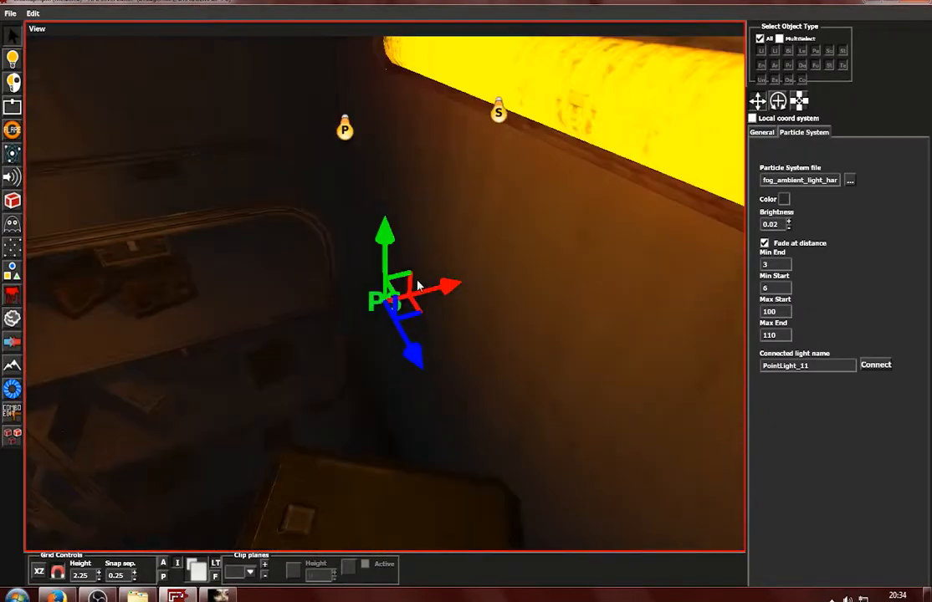
scroll(417, 281, down, 3)
drag(404, 316, 325, 381)
key(f)
scroll(293, 332, down, 2)
alt+drag(293, 337, 410, 260)
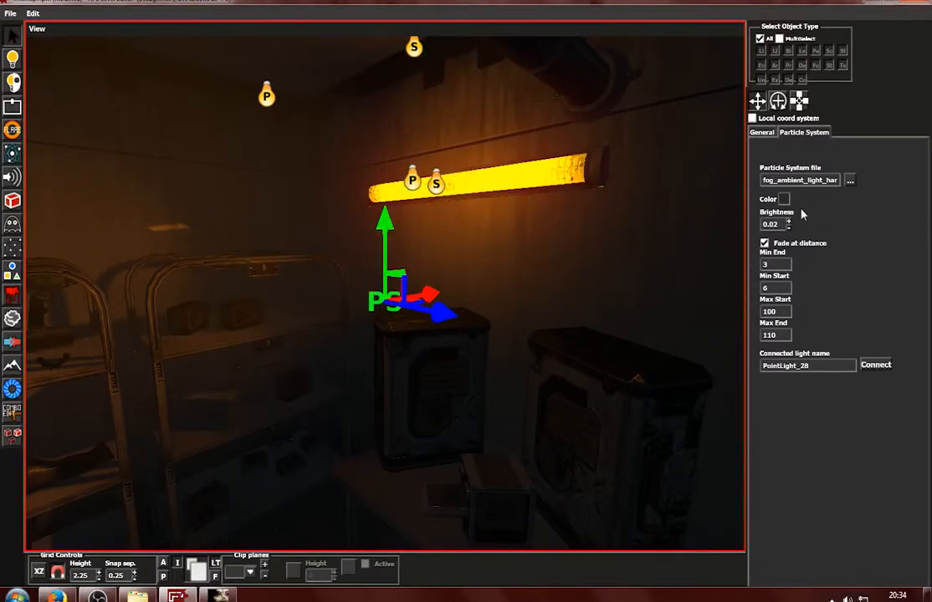
Reposition the storage room fog near the yellow lamp and set its brightness to 0.05, Min End to 1 and Min Start to 2
scroll(391, 302, down, 4)
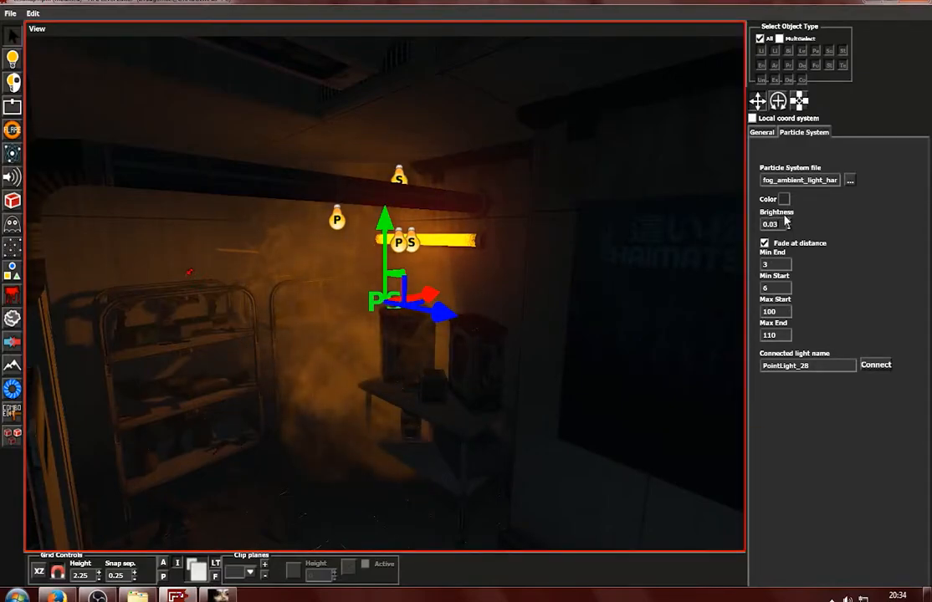
drag(445, 294, 401, 296)
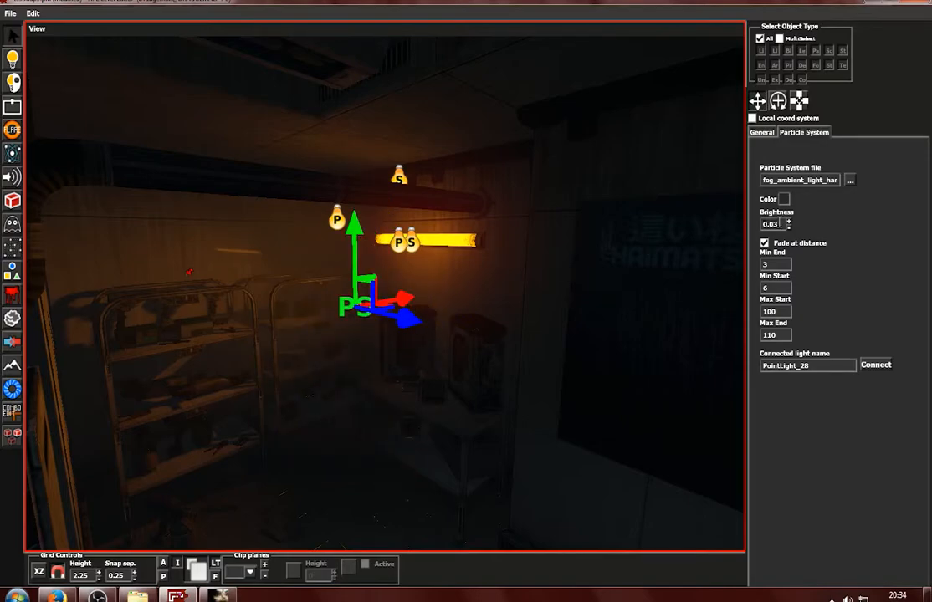
drag(386, 308, 415, 303)
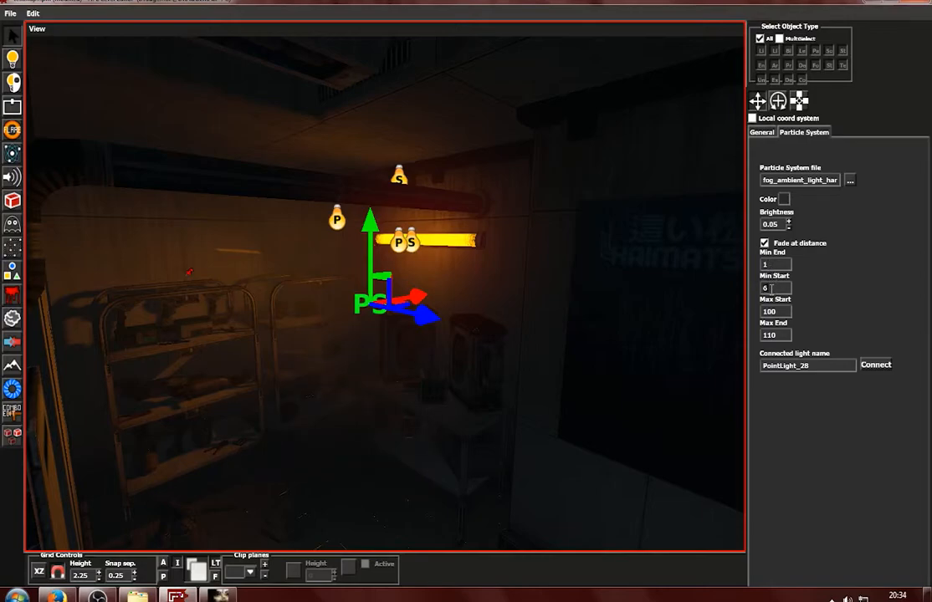
scroll(510, 360, up, 4)
alt+drag(356, 368, 708, 302)
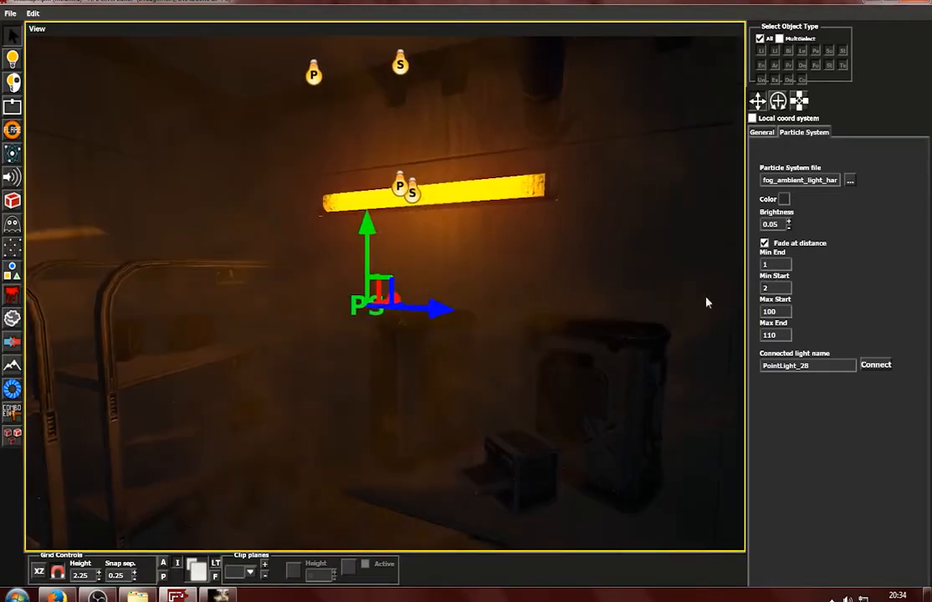
click(788, 222)
click(787, 226)
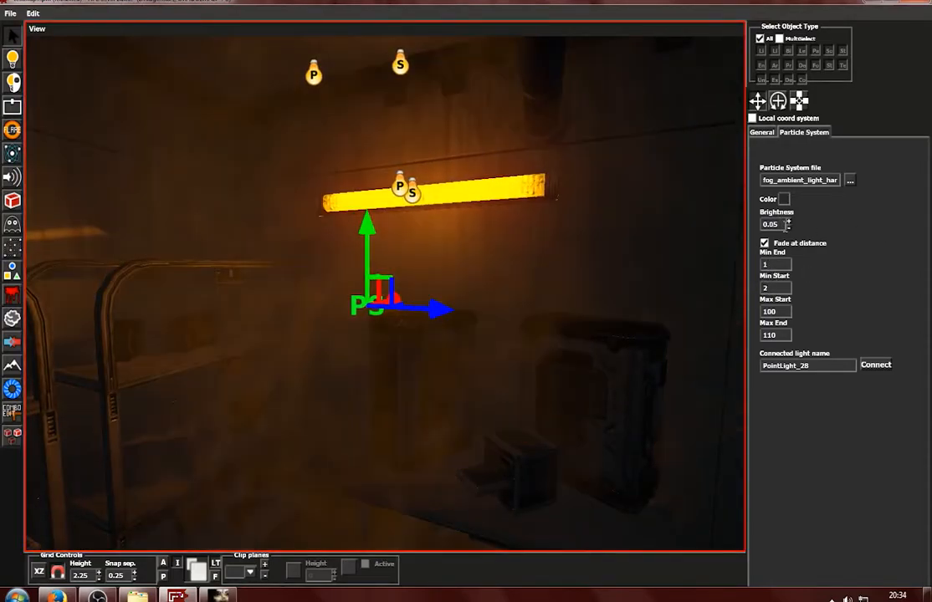
click(586, 278)
Switch to the SOMA debug game, walk around the lab to check the fog under the lamps, and return to the level editor
scroll(527, 309, down, 3)
alt+drag(468, 341, 542, 374)
scroll(543, 374, up, 3)
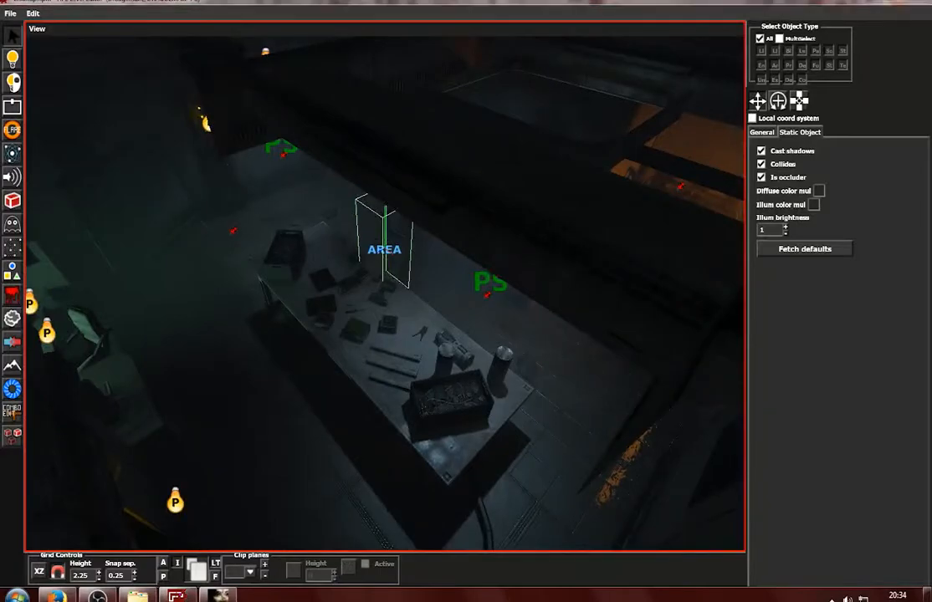
key(alt+Tab)
key(Escape)
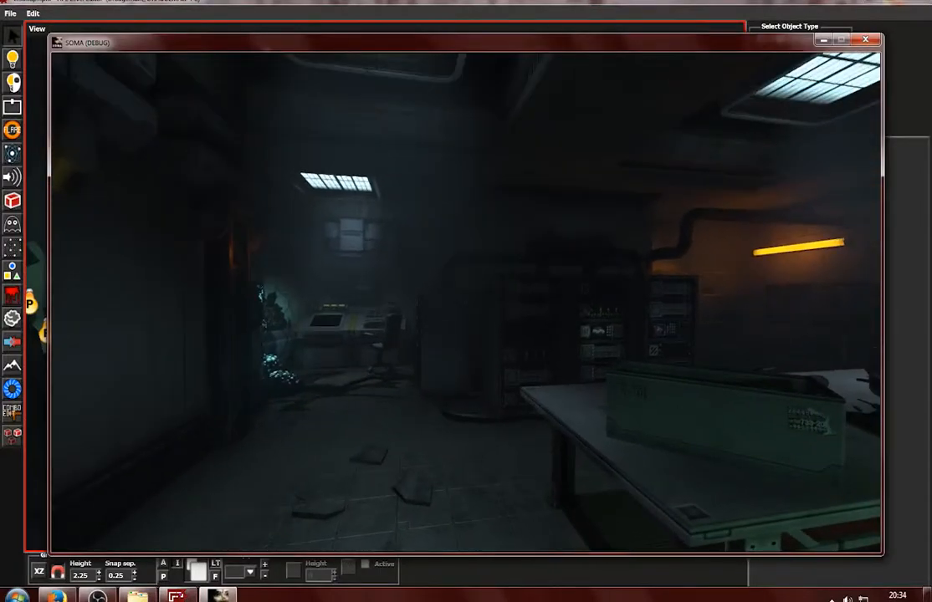
key(s)
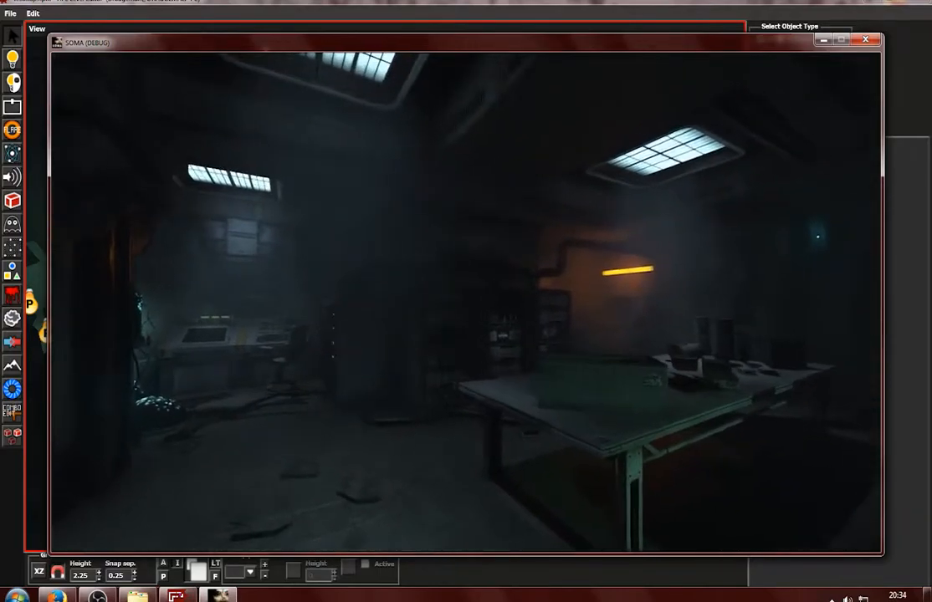
key(a)
key(w)
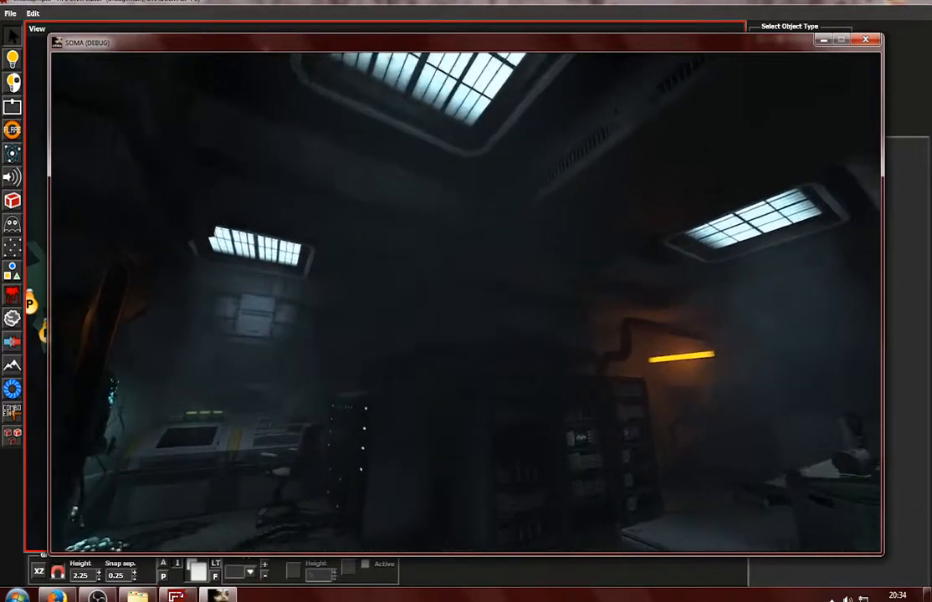
key(w)
key(s)
key(Escape)
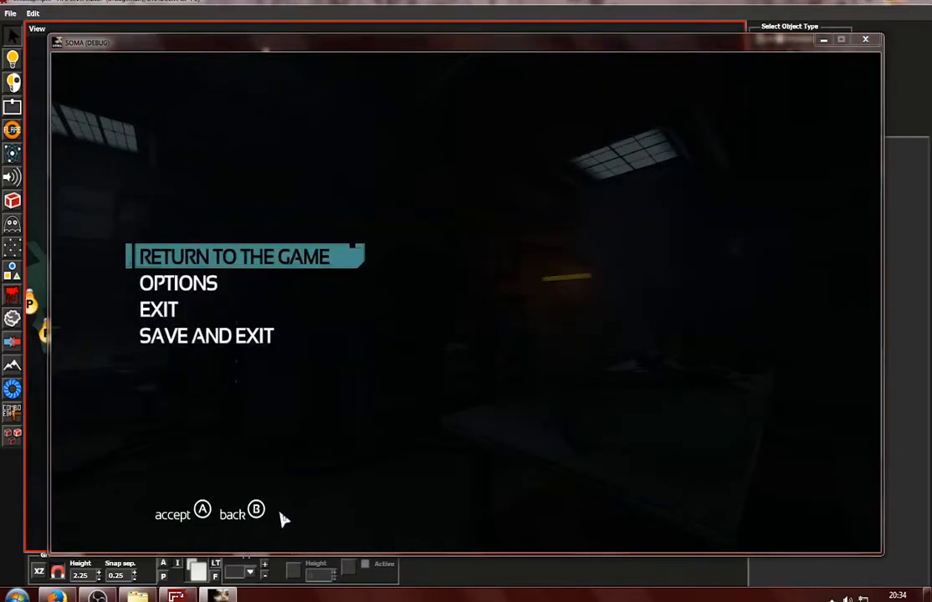
key(alt+Tab)
Survey the lab's lights and fog from several angles in the editor and check the box light's settings
alt+drag(391, 353, 285, 258)
scroll(373, 342, up, 3)
scroll(283, 266, down, 6)
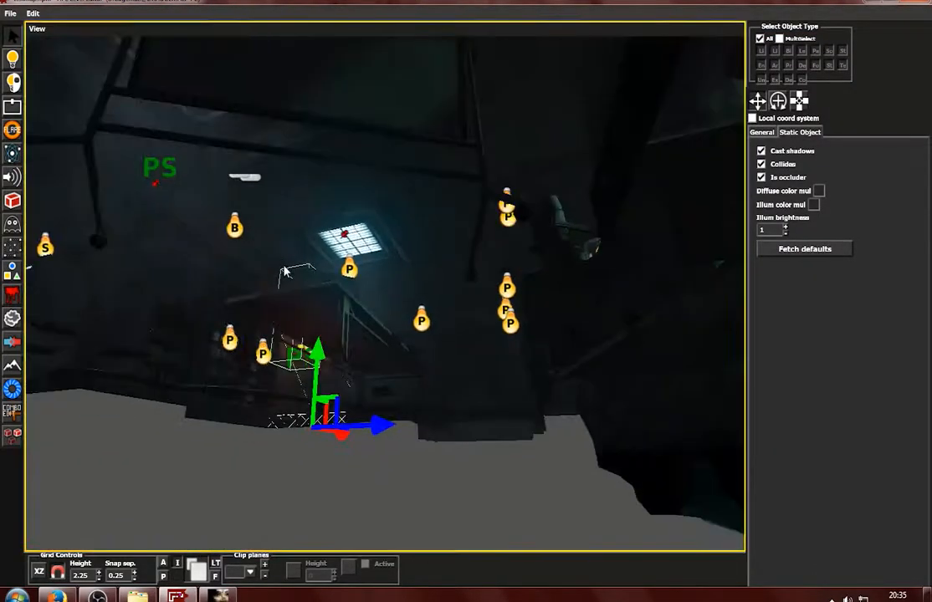
alt+drag(270, 296, 185, 403)
scroll(273, 377, up, 4)
click(167, 343)
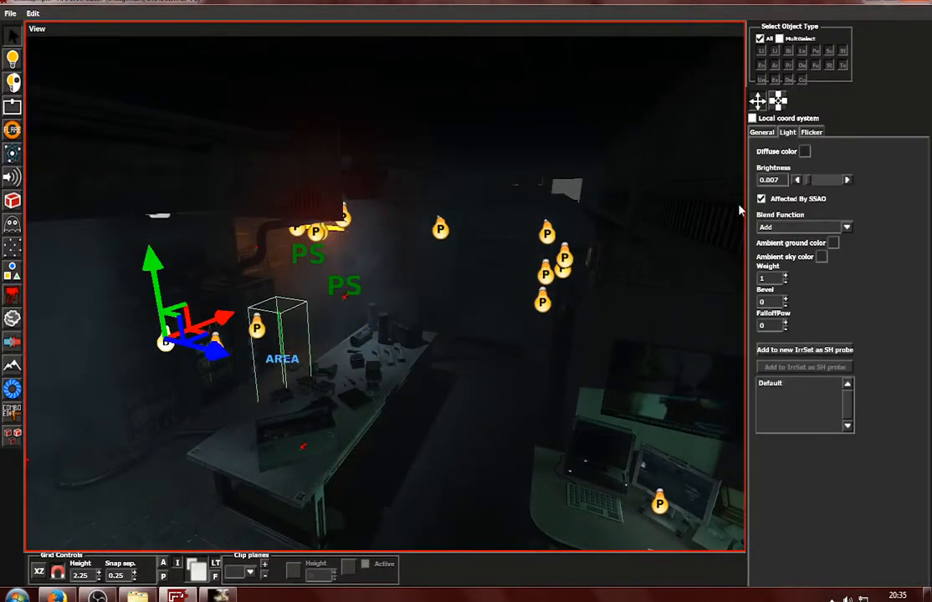
click(529, 370)
alt+drag(420, 411, 330, 382)
scroll(409, 363, up, 4)
alt+drag(409, 363, 304, 347)
scroll(409, 333, down, 2)
scroll(305, 347, down, 3)
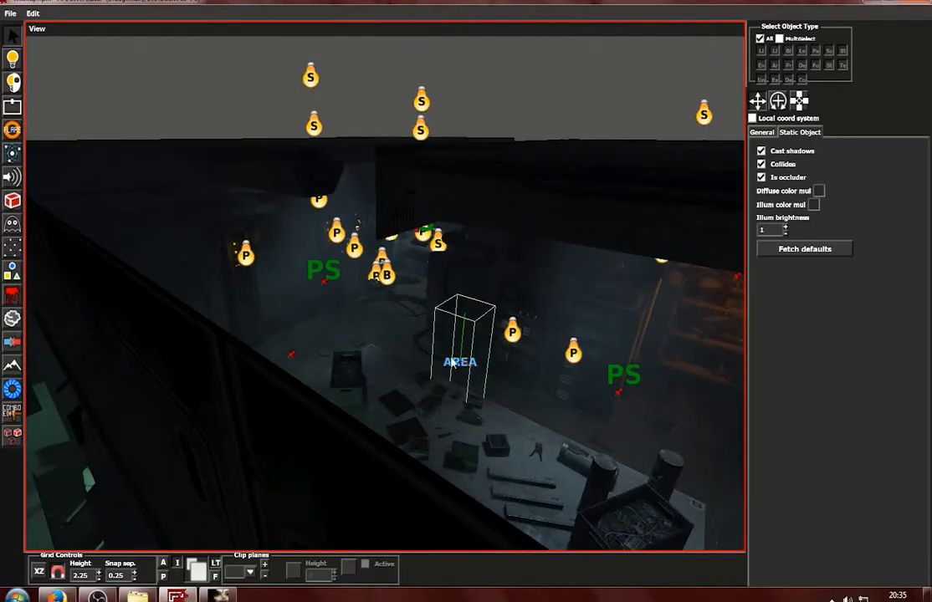
Select the storage room fog to check its settings and centre the view on it
scroll(505, 380, up, 2)
alt+drag(505, 381, 570, 296)
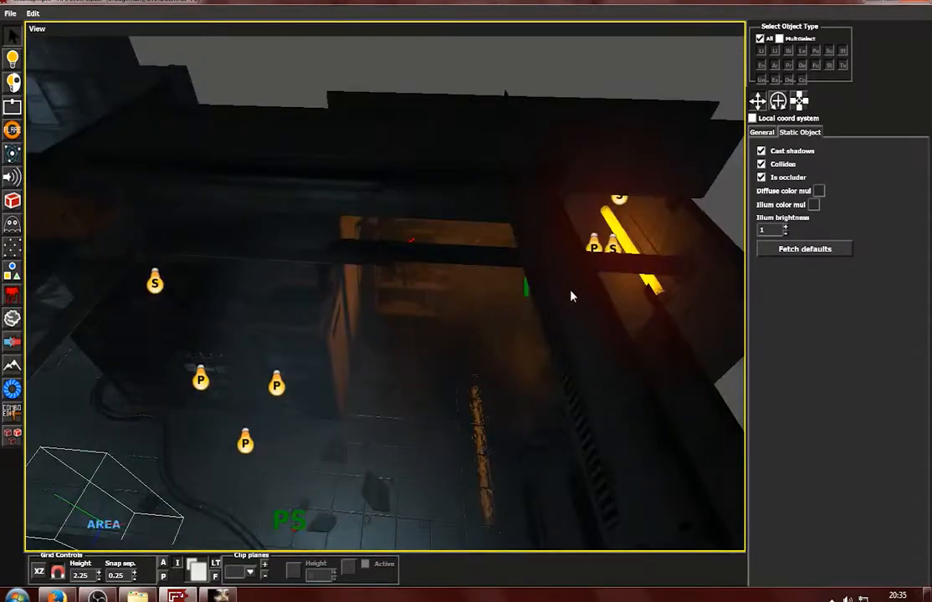
alt+middle_drag(571, 296, 534, 330)
scroll(534, 330, up, 4)
click(591, 344)
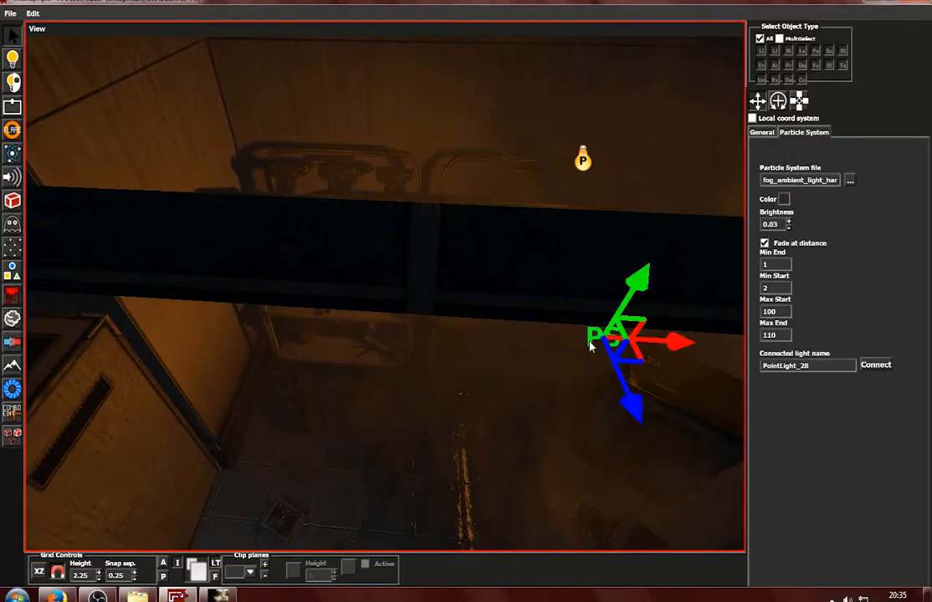
key(f)
alt+drag(408, 337, 17, 222)
Place a dust_light_small.ps particle system from the dust folder in the storage room and raise it beneath the yellow lamp
click(13, 156)
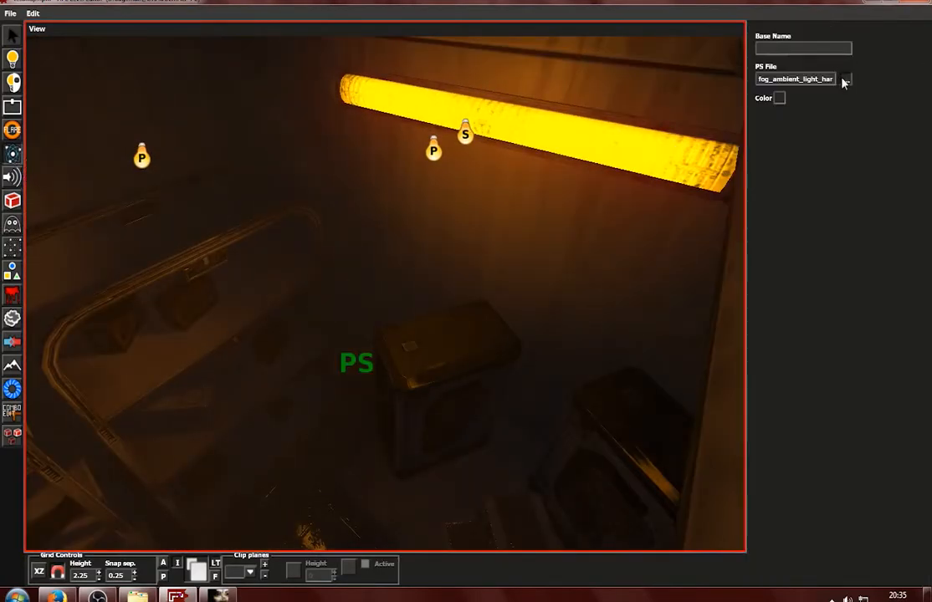
click(844, 79)
double_click(318, 204)
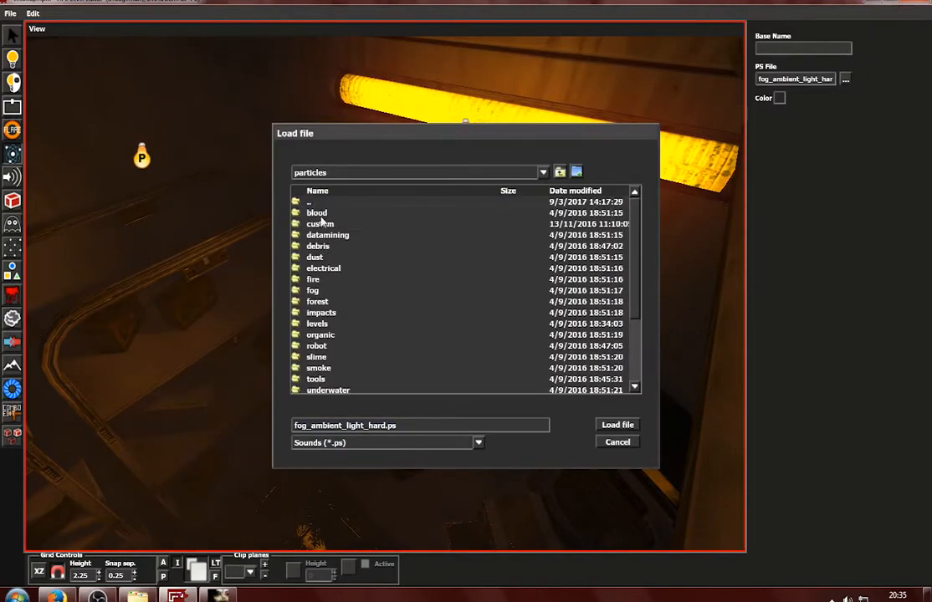
double_click(322, 258)
click(323, 258)
scroll(379, 286, down, 1)
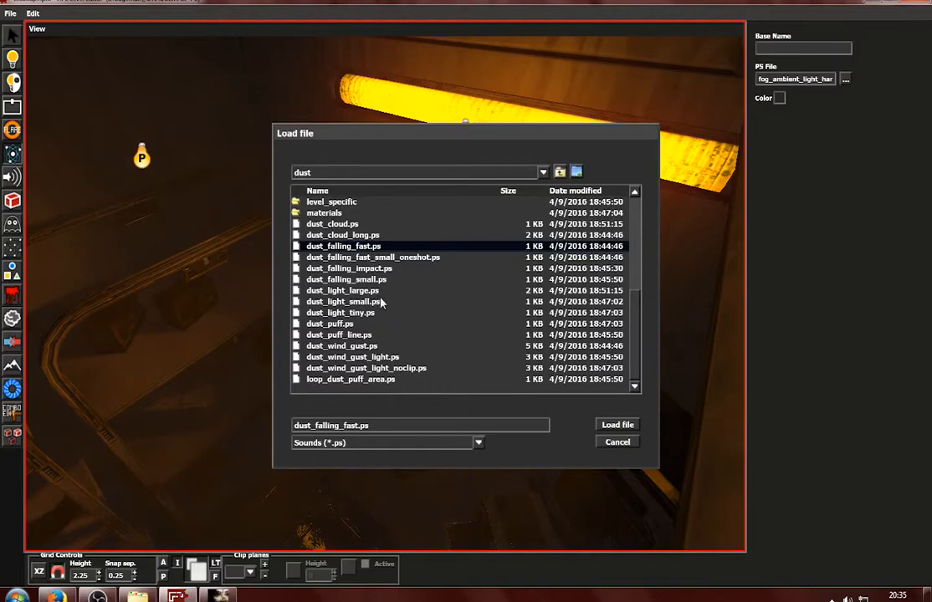
click(377, 302)
double_click(377, 303)
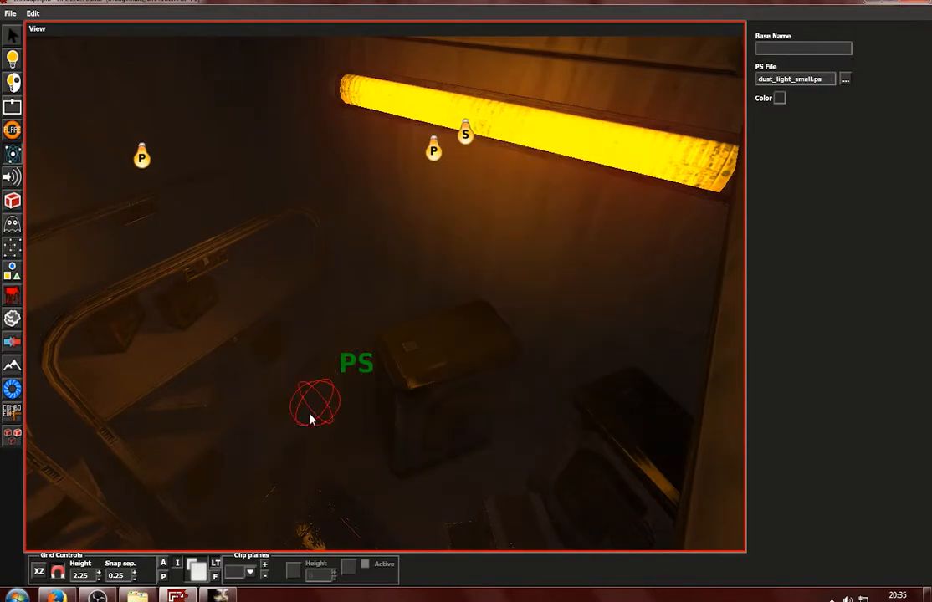
click(314, 415)
drag(356, 362, 465, 140)
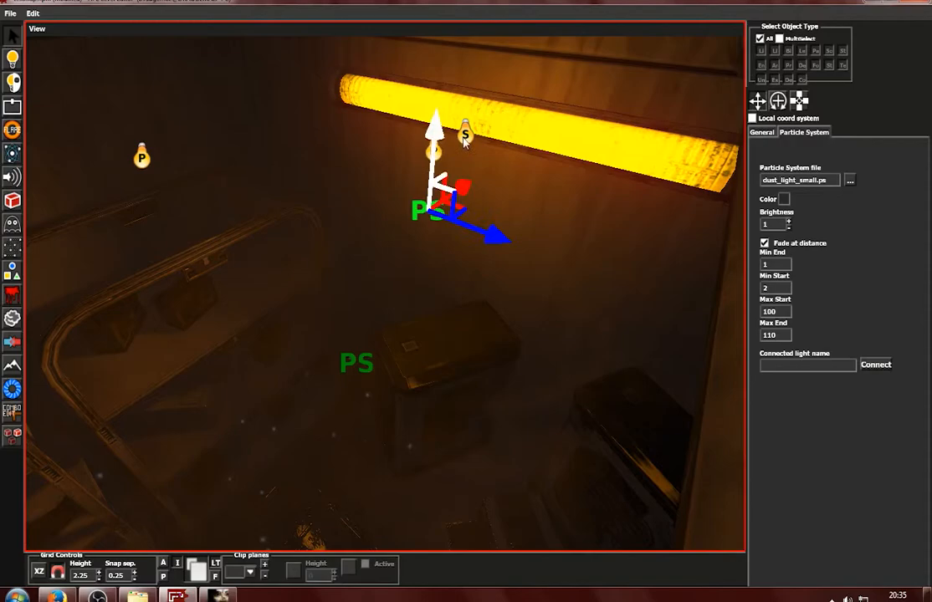
Tint the storage room dust yellow (FFC911FF), set its brightness to 4 and scale it to 0.5 on all axes
click(784, 199)
click(522, 366)
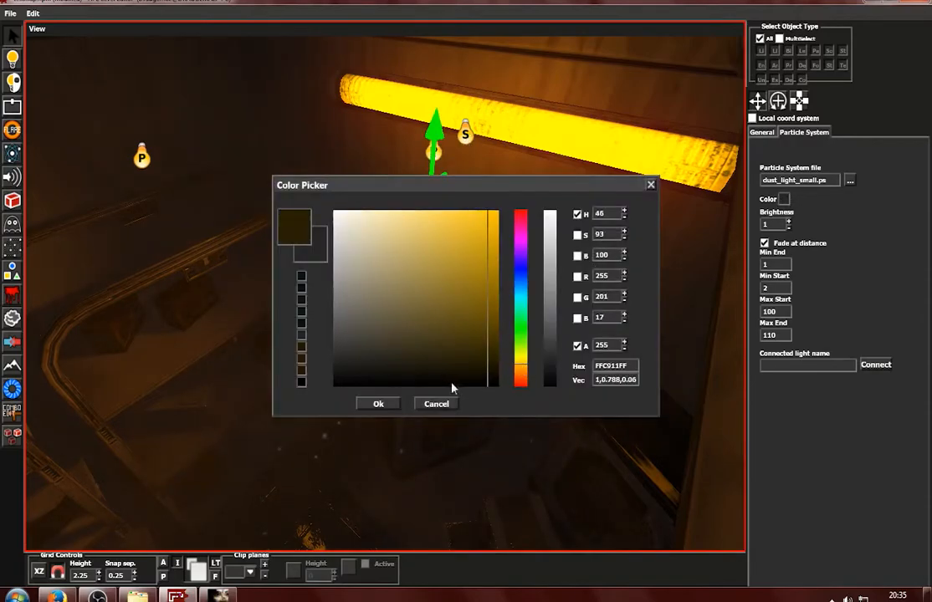
click(383, 404)
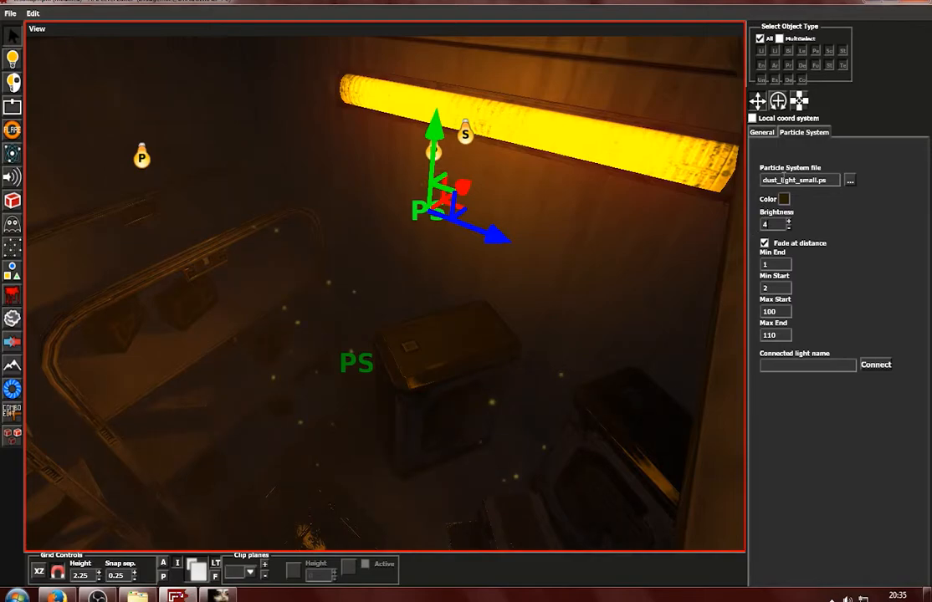
click(762, 133)
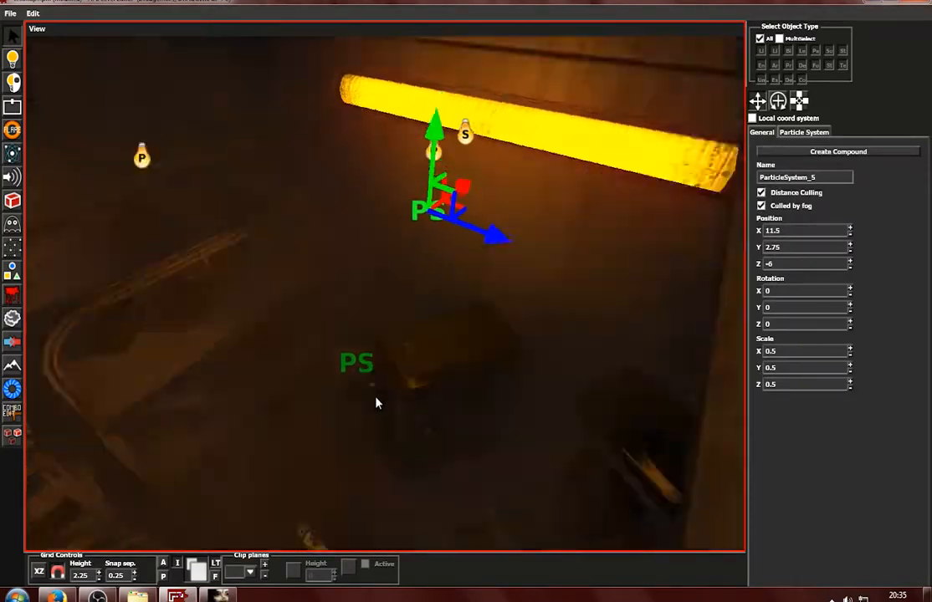
alt+drag(375, 397, 342, 296)
scroll(482, 298, down, 2)
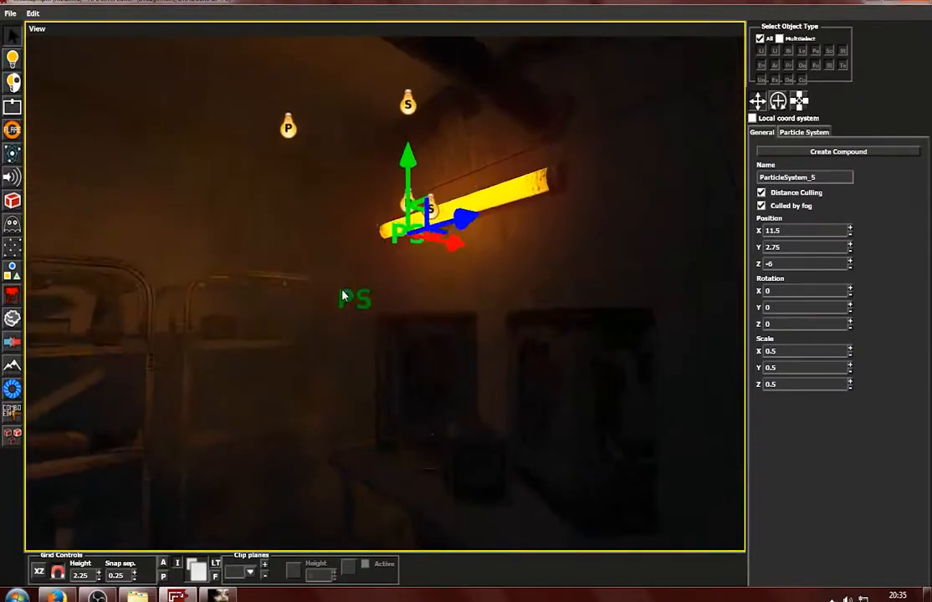
scroll(342, 295, up, 2)
Recolour the storage room dust orange with a brightness of 10 and raise it above the yellow lamp
click(798, 134)
click(785, 200)
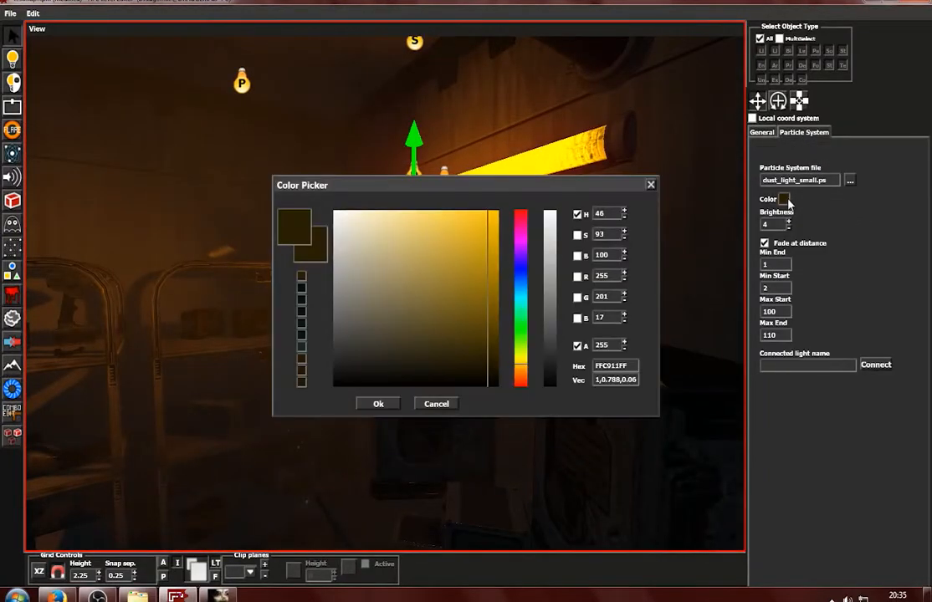
click(520, 373)
click(379, 404)
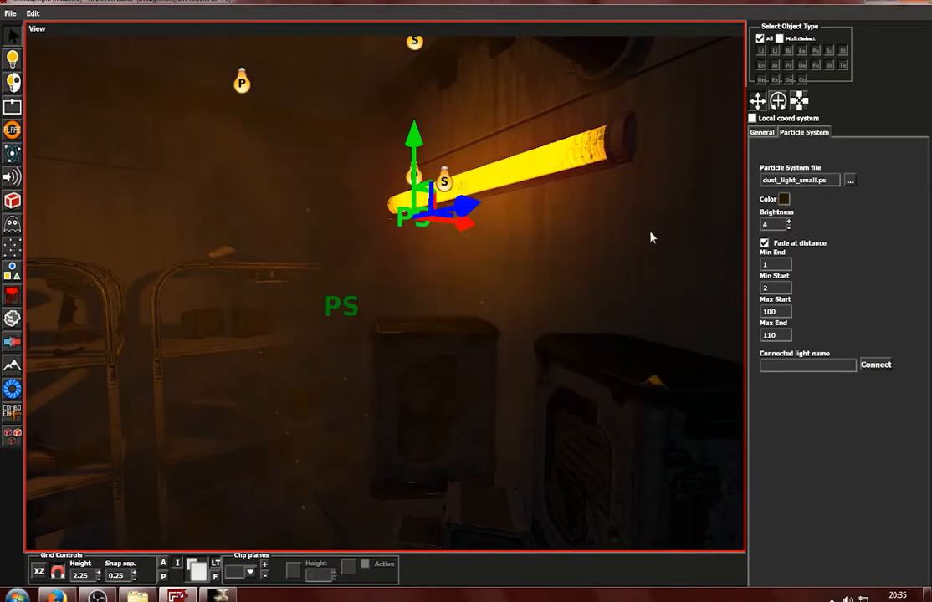
scroll(453, 312, down, 4)
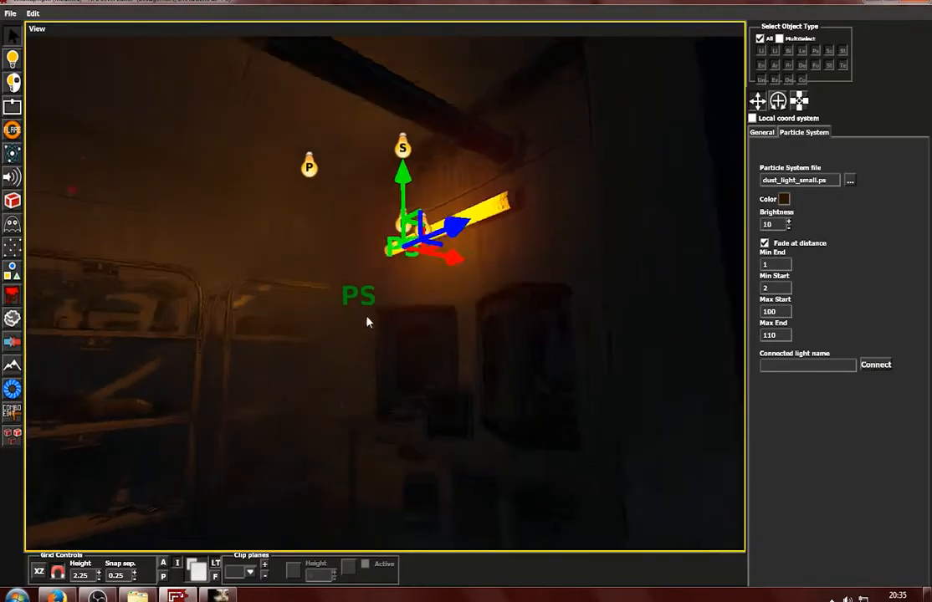
alt+drag(366, 320, 389, 288)
drag(414, 200, 415, 133)
scroll(373, 201, down, 4)
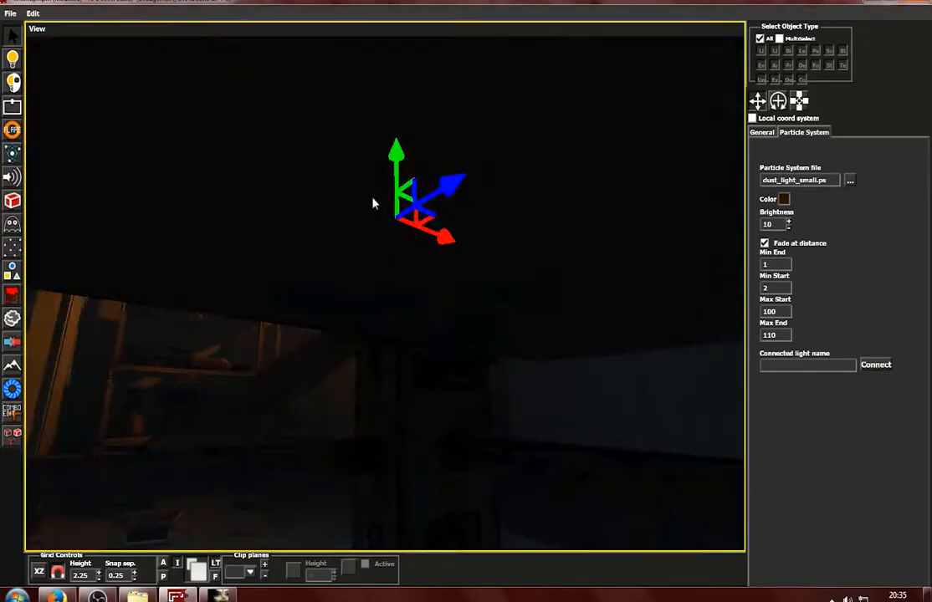
Copy the dust into the main lab below the skylight's point light, at height 3.5, and connect it to PointLight_11
alt+drag(372, 201, 251, 392)
scroll(308, 330, up, 2)
alt+drag(308, 330, 87, 493)
alt+middle_drag(87, 493, 384, 305)
scroll(385, 305, up, 3)
alt+drag(393, 332, 452, 298)
scroll(391, 339, up, 3)
scroll(390, 332, down, 1)
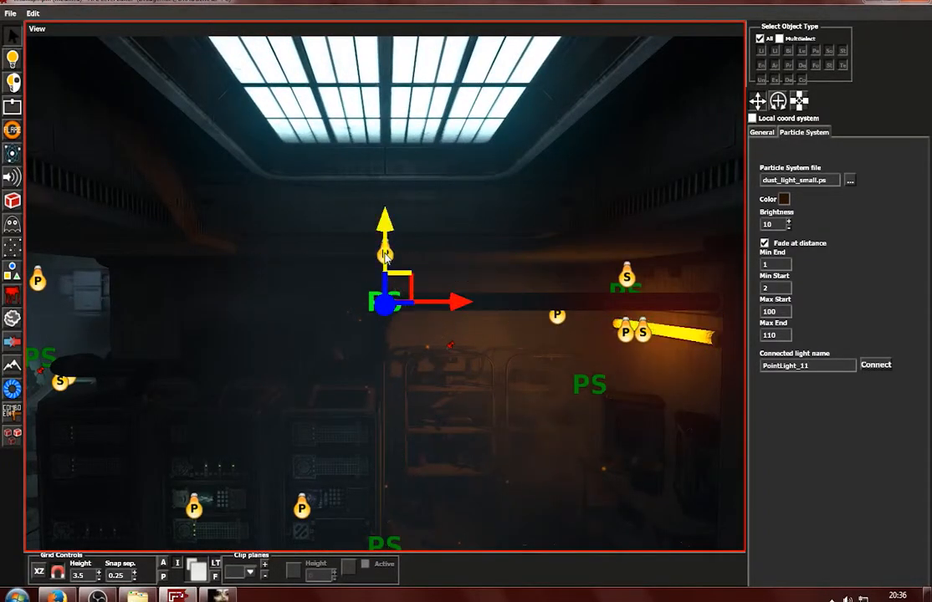
scroll(385, 338, down, 2)
scroll(410, 353, up, 3)
alt+drag(439, 367, 403, 393)
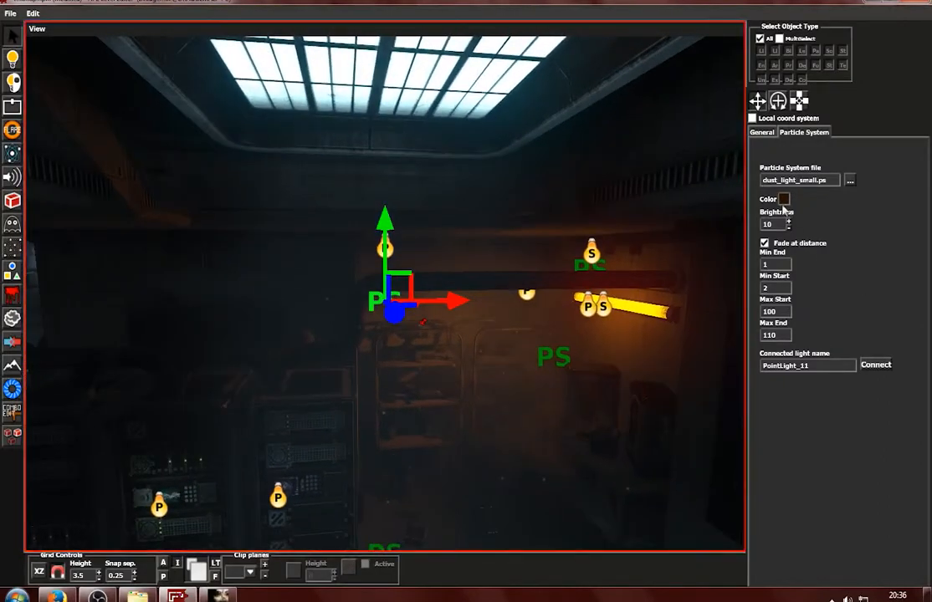
Recolour the lab dust white (FFFFFFFF) and scale it to 0.25 on all axes
click(783, 200)
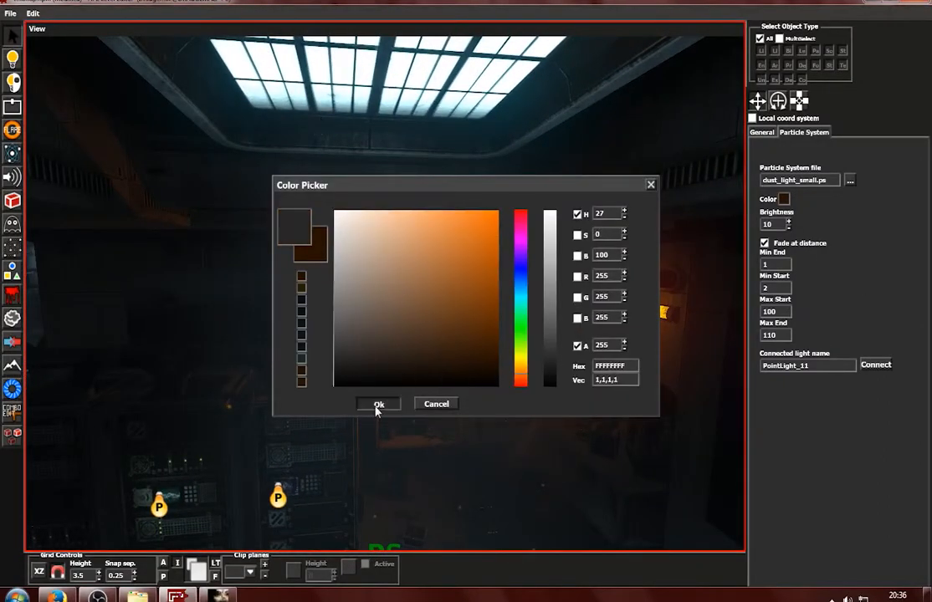
click(377, 404)
click(758, 134)
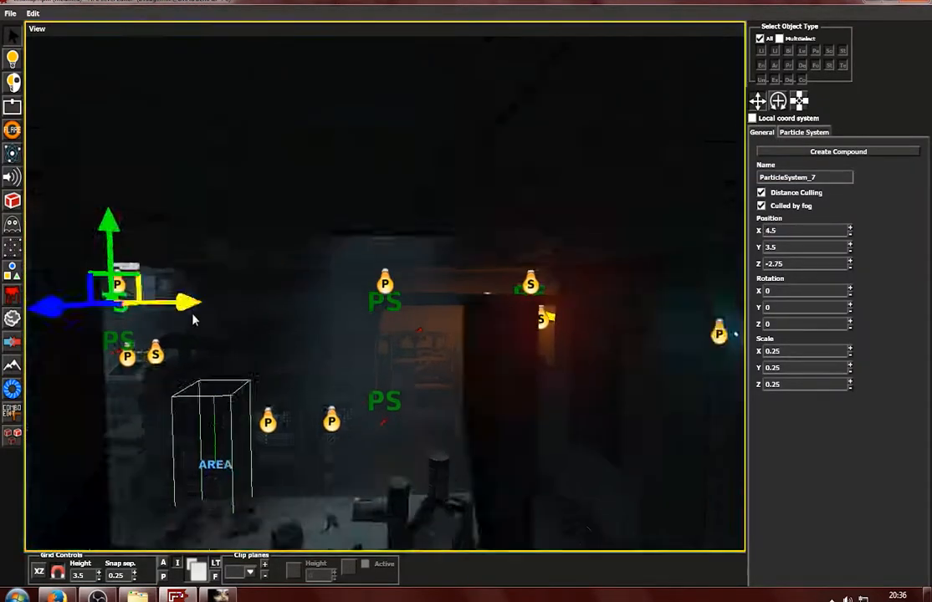
Duplicate the lab dust to X 4.5, Y 3.5, Z -2.75 and again to X 1, Y 3.5, Z -8
alt+drag(192, 319, 550, 380)
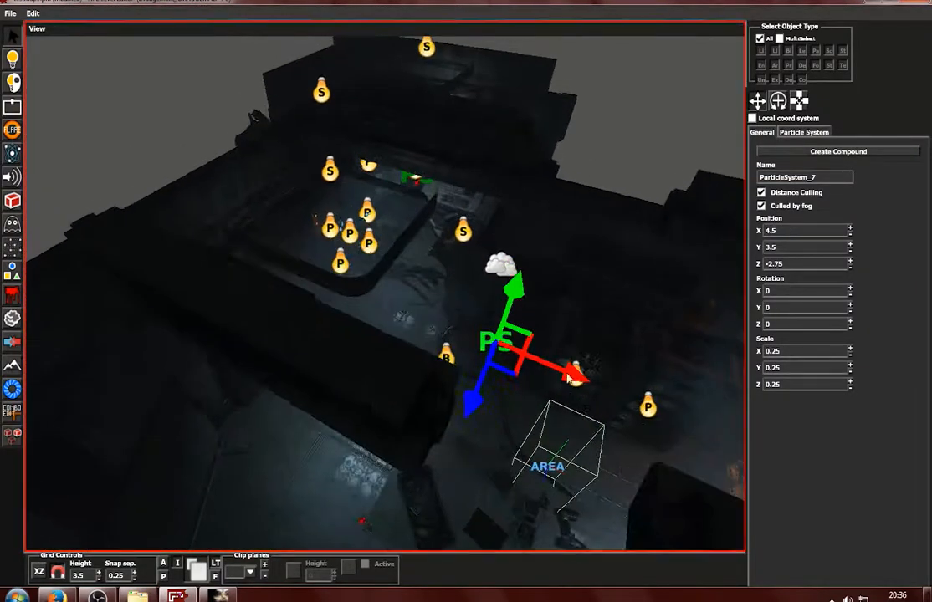
alt+drag(398, 292, 368, 410)
key(ctrl+d)
alt+drag(368, 409, 399, 395)
key(space)
key(space)
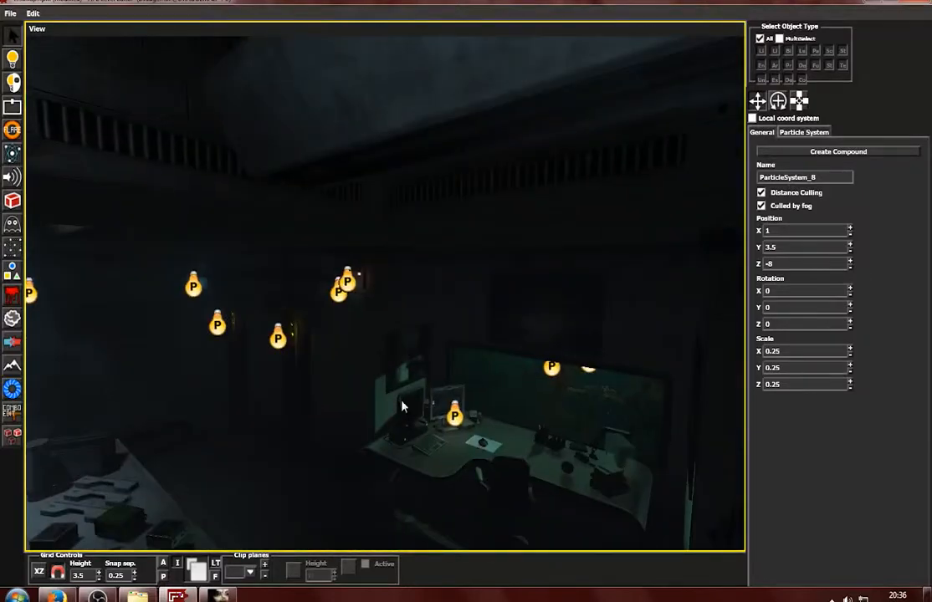
Focus on the desk by the window and examine the corals, plants and lights on the seabed outside
click(434, 462)
key(f)
scroll(434, 468, down, 3)
alt+drag(434, 468, 368, 362)
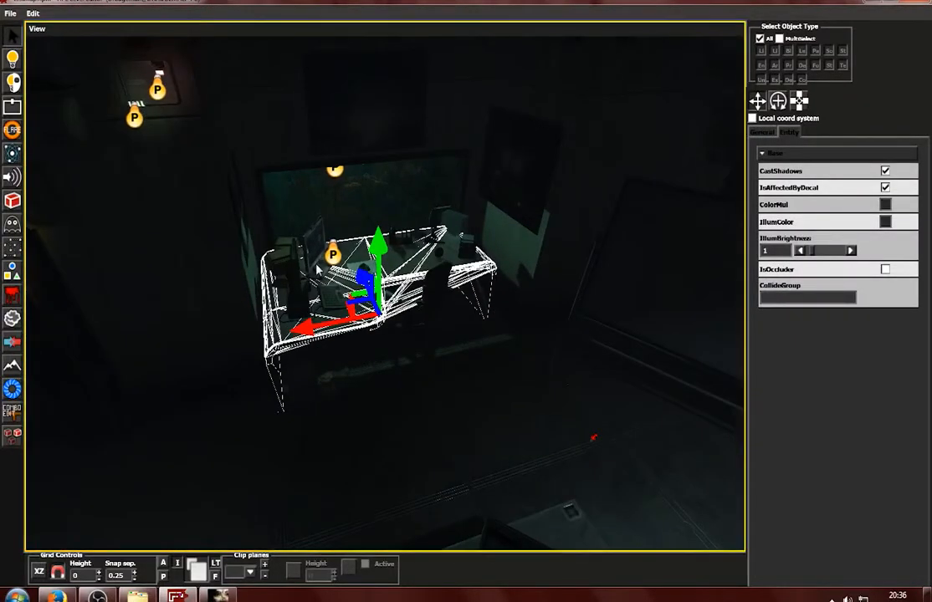
scroll(367, 362, up, 3)
alt+middle_drag(368, 362, 347, 414)
scroll(347, 410, down, 3)
alt+drag(347, 410, 315, 384)
scroll(328, 370, down, 2)
scroll(324, 365, up, 3)
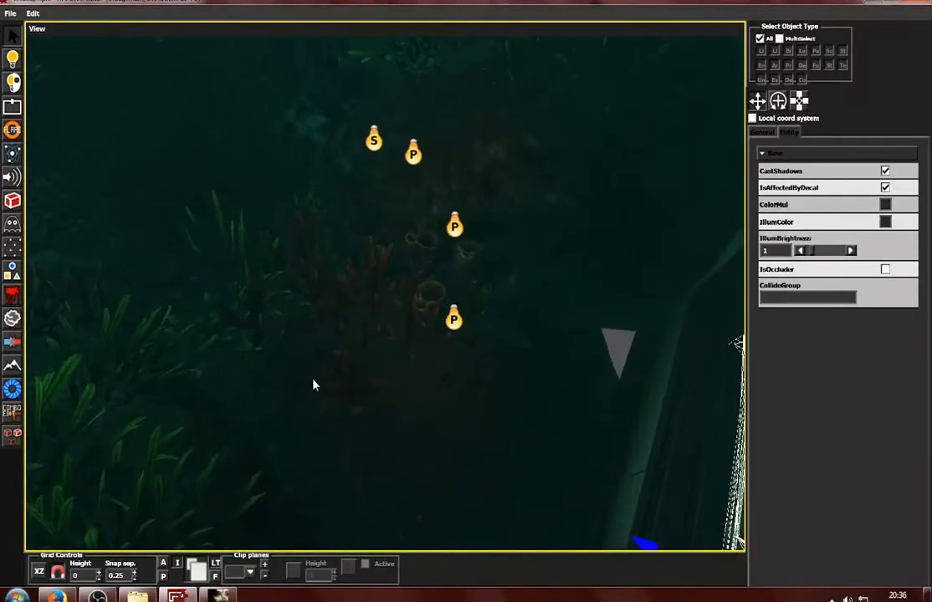
alt+drag(374, 375, 144, 305)
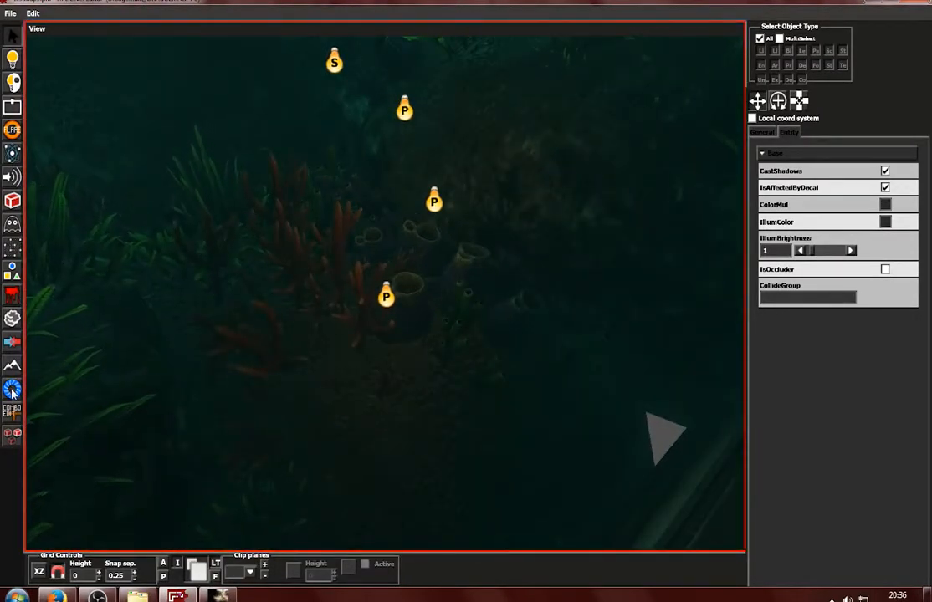
Set up a new particle system using loop_waterbubbles_small_stream_long.ps from the underwater particles folder
click(12, 155)
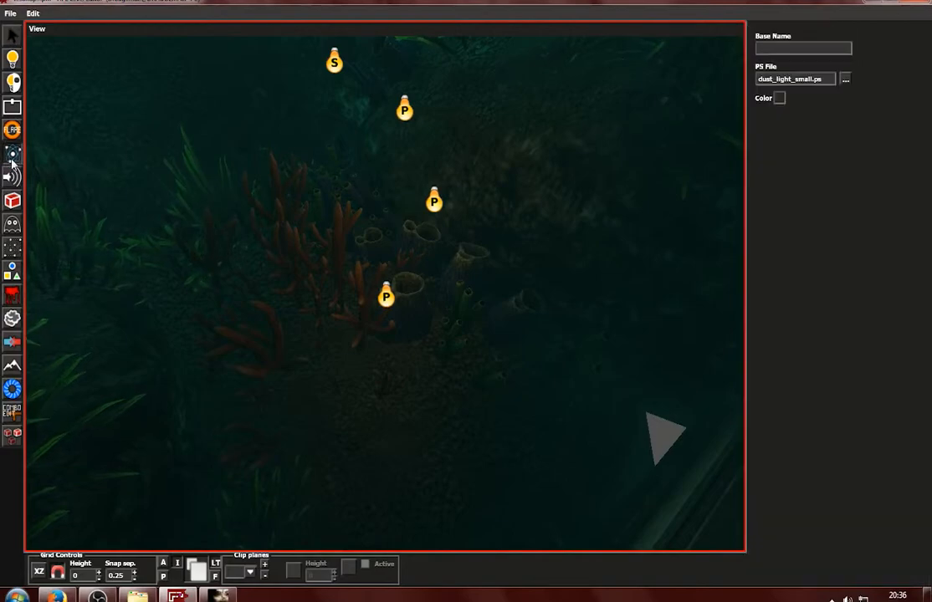
click(846, 79)
click(559, 171)
double_click(339, 367)
scroll(455, 300, down, 5)
scroll(455, 299, down, 5)
scroll(468, 276, up, 8)
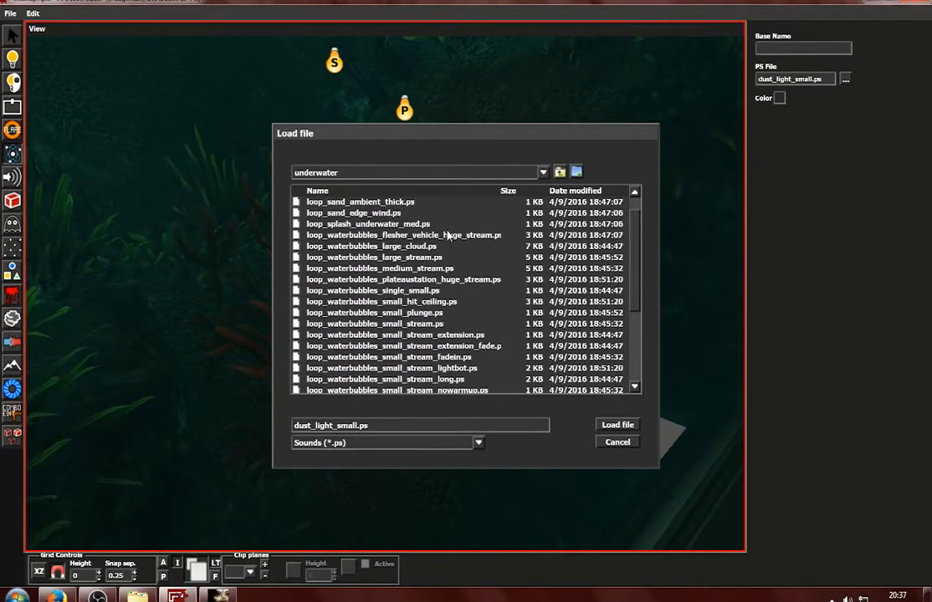
scroll(440, 230, down, 2)
double_click(464, 324)
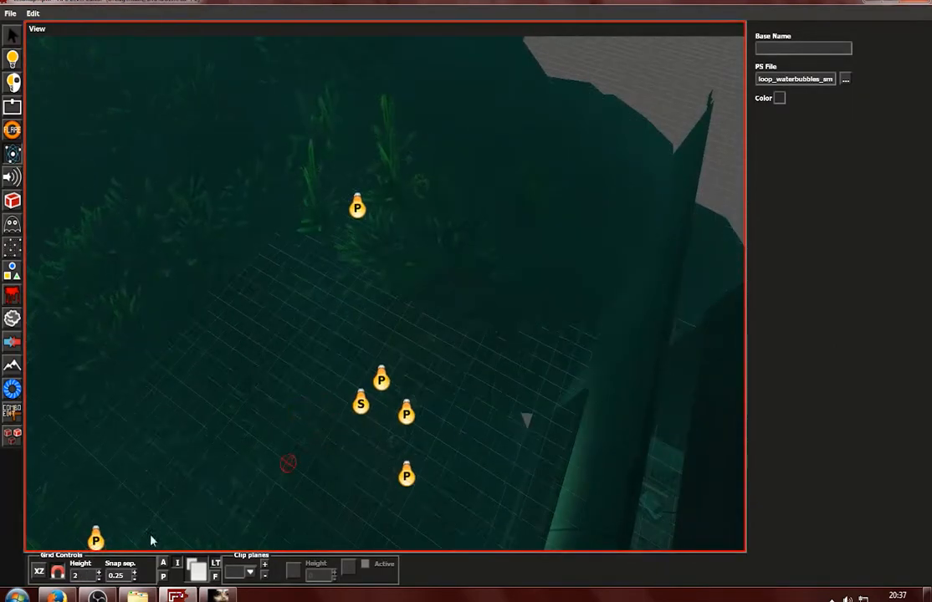
Place the bubble stream among the tube sponges outside the window at grid height 1 and set its brightness to 0.6
alt+middle_drag(310, 435, 393, 410)
scroll(393, 410, up, 4)
alt+drag(393, 410, 343, 360)
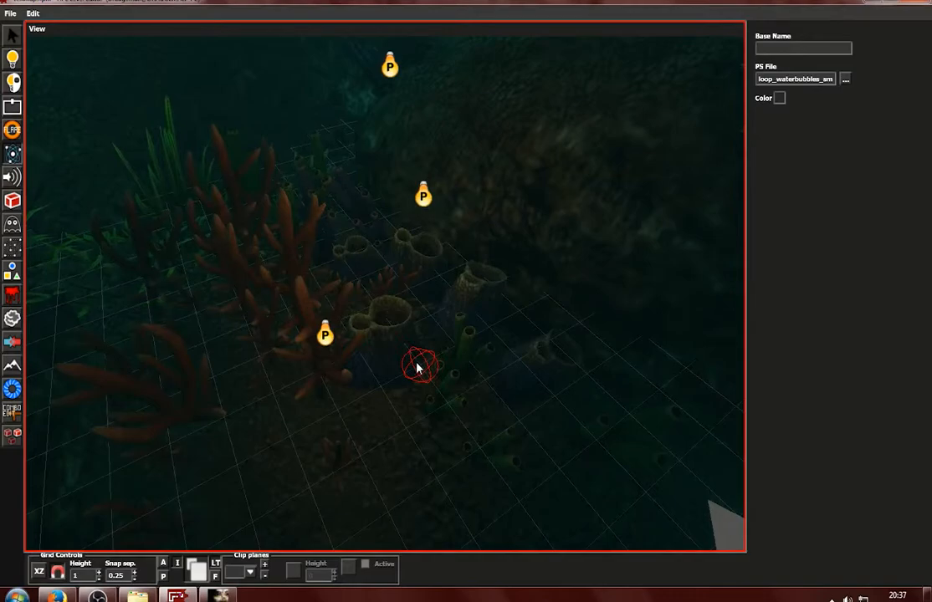
click(418, 368)
click(801, 132)
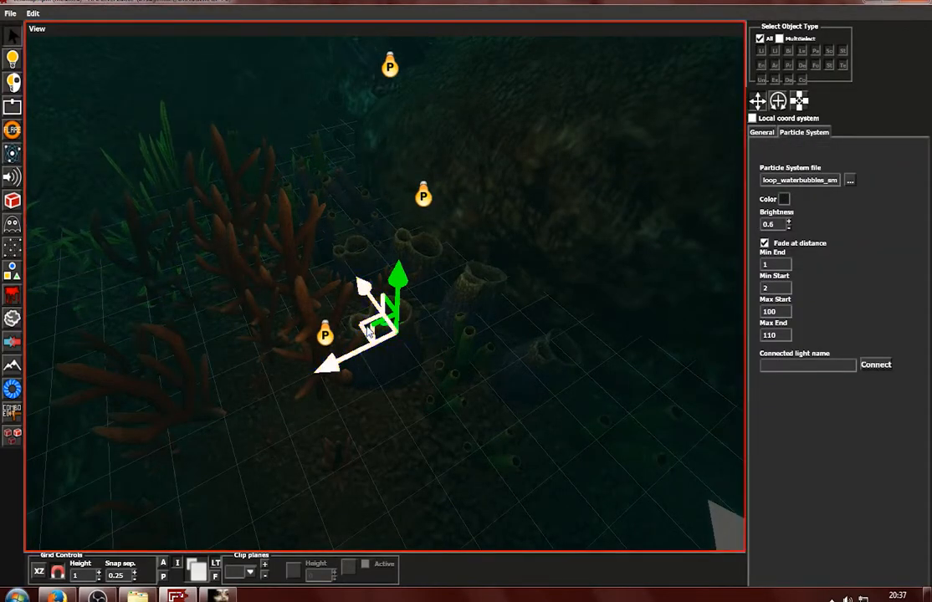
Copy the bubble stream to several spots around the corals and seaweed outside the window
scroll(467, 303, down, 3)
drag(466, 303, 303, 194)
alt+middle_drag(303, 194, 515, 265)
scroll(515, 265, up, 3)
alt+drag(515, 264, 412, 226)
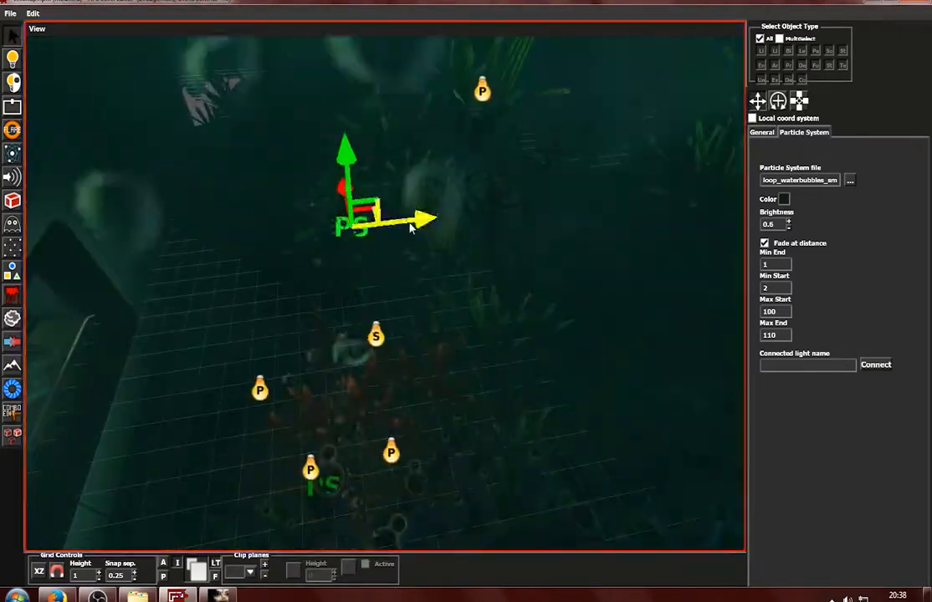
click(414, 481)
alt+drag(414, 481, 256, 87)
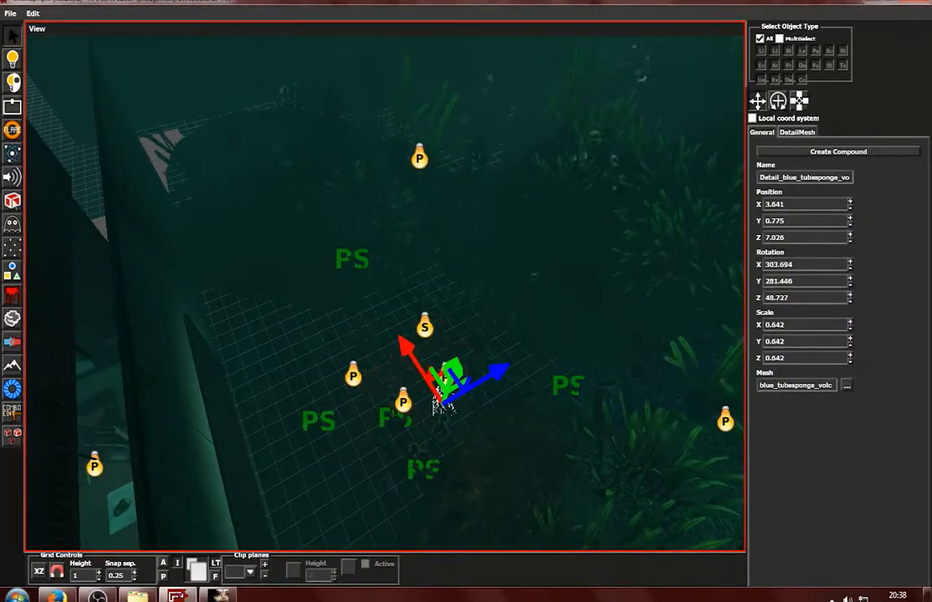
Add a loop_waterdust_medium.ps particle system to the seabed near the corals outside the window
click(11, 160)
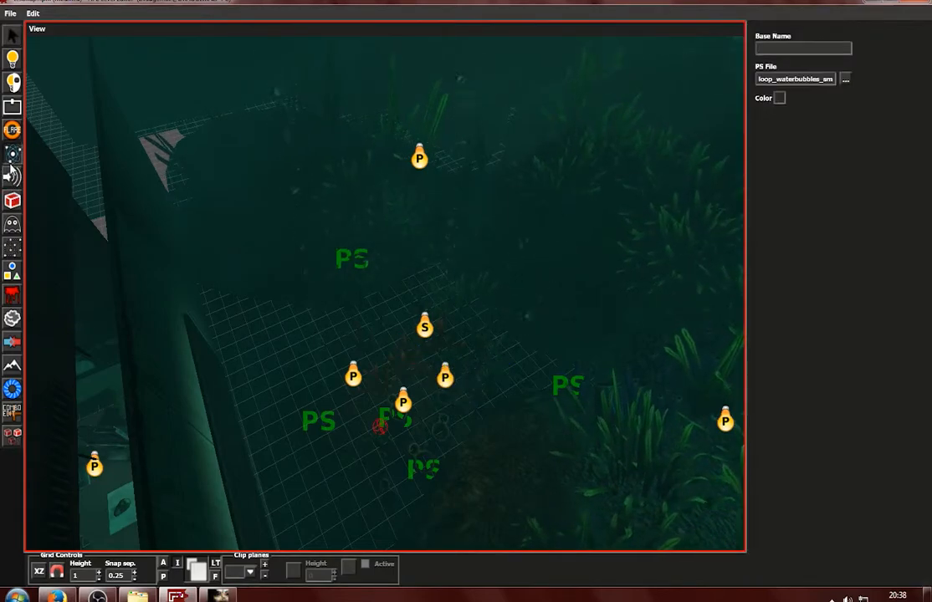
click(844, 79)
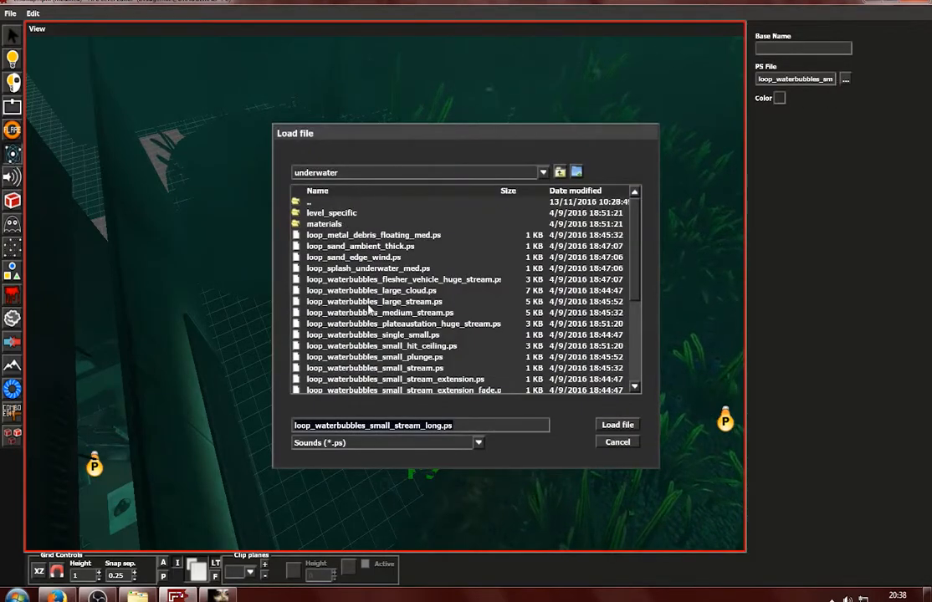
scroll(369, 309, down, 8)
scroll(420, 351, up, 6)
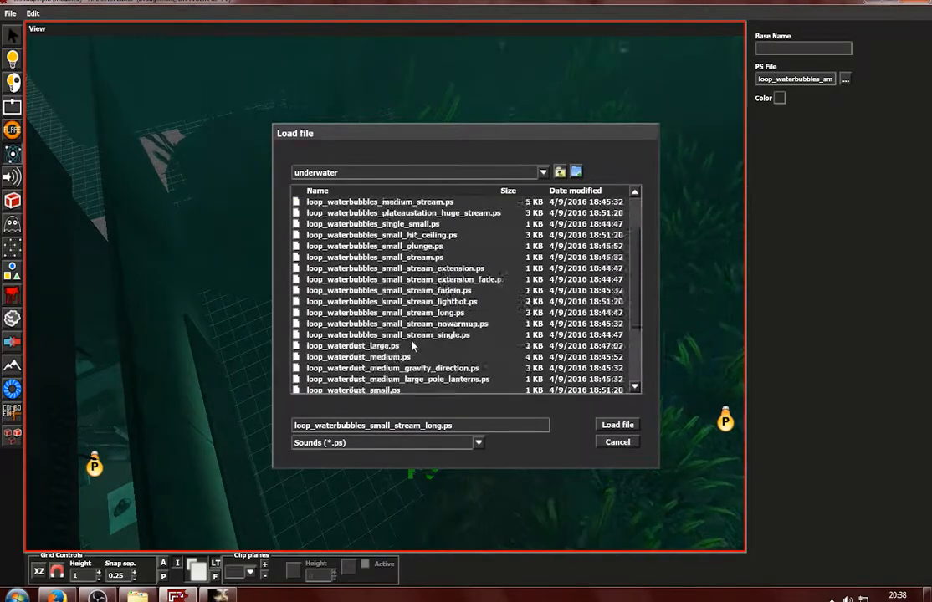
double_click(409, 357)
click(352, 475)
scroll(358, 441, down, 3)
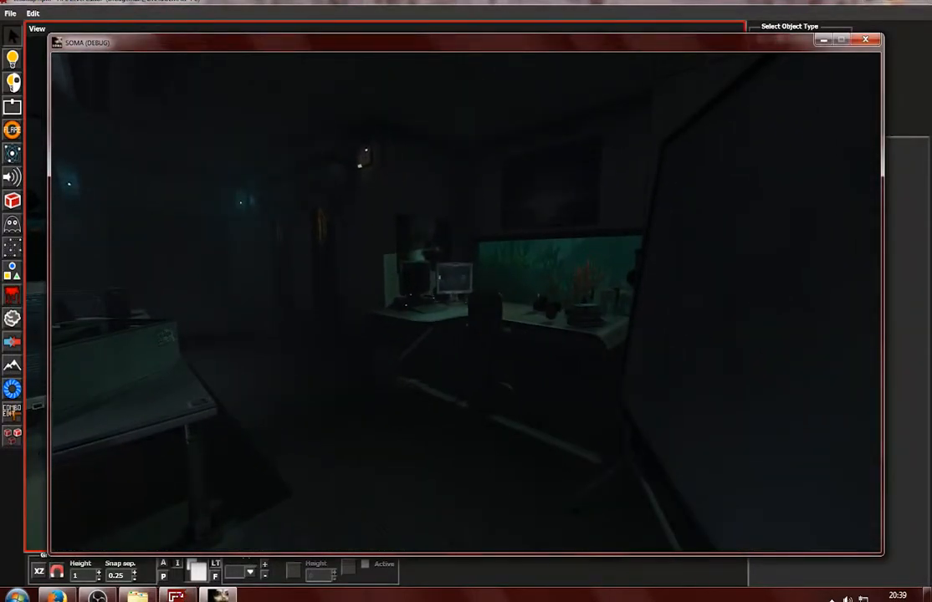
Switch to the SOMA debug game and walk up to the desk to check the underwater view through the window
key(w)
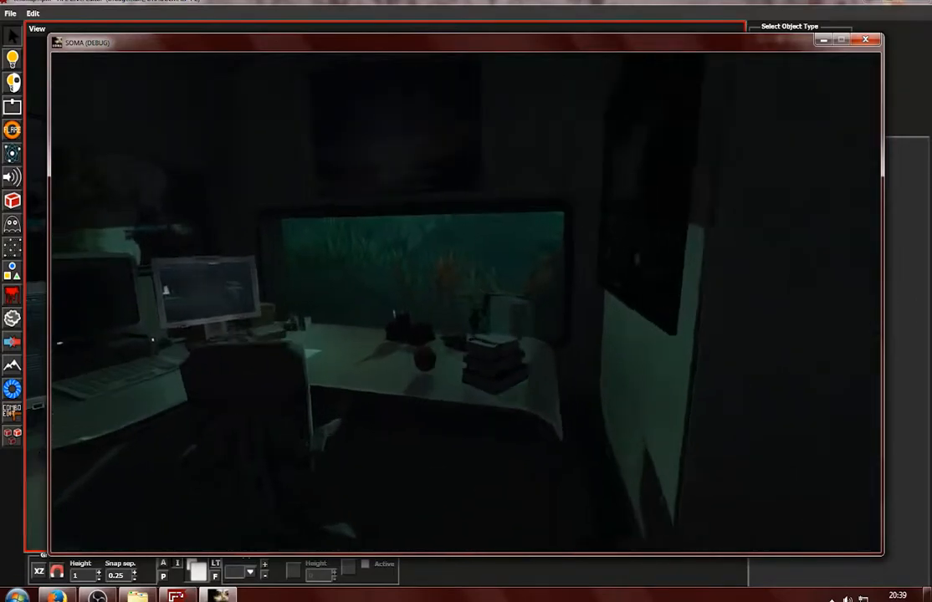
key(w)
key(s)
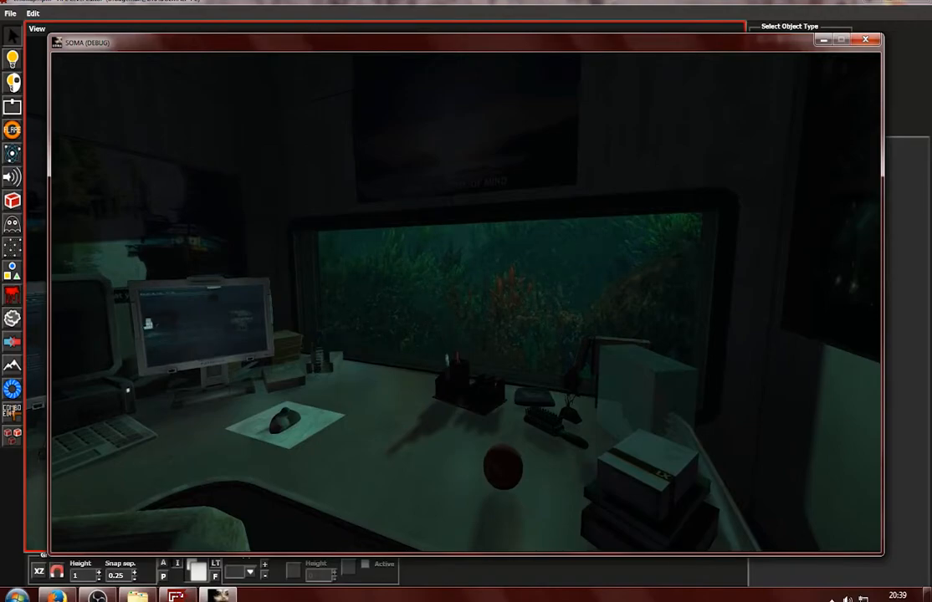
Walk from the desk window through the rooms in the SOMA debug game to examine the fog, dust and lighting
key(w)
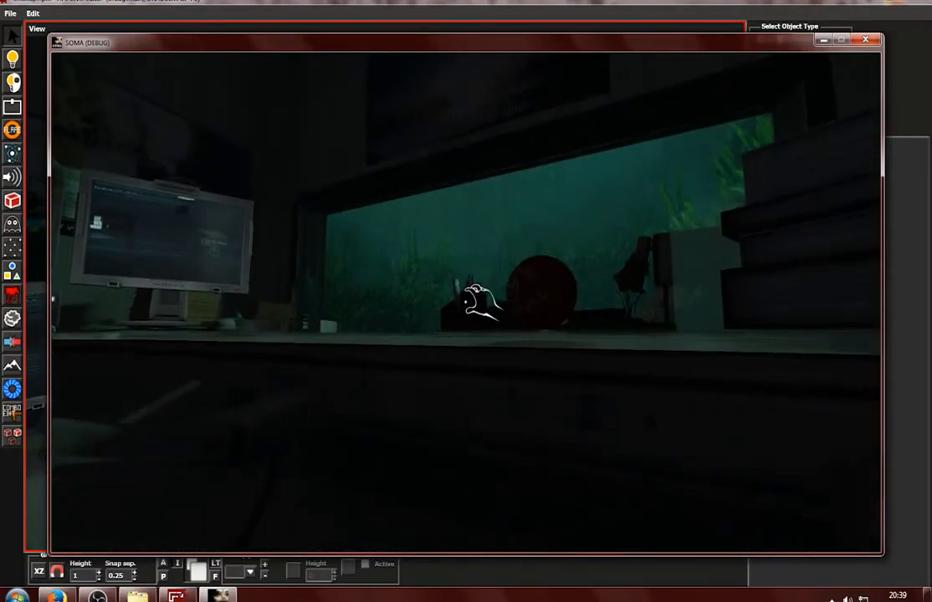
key(s)
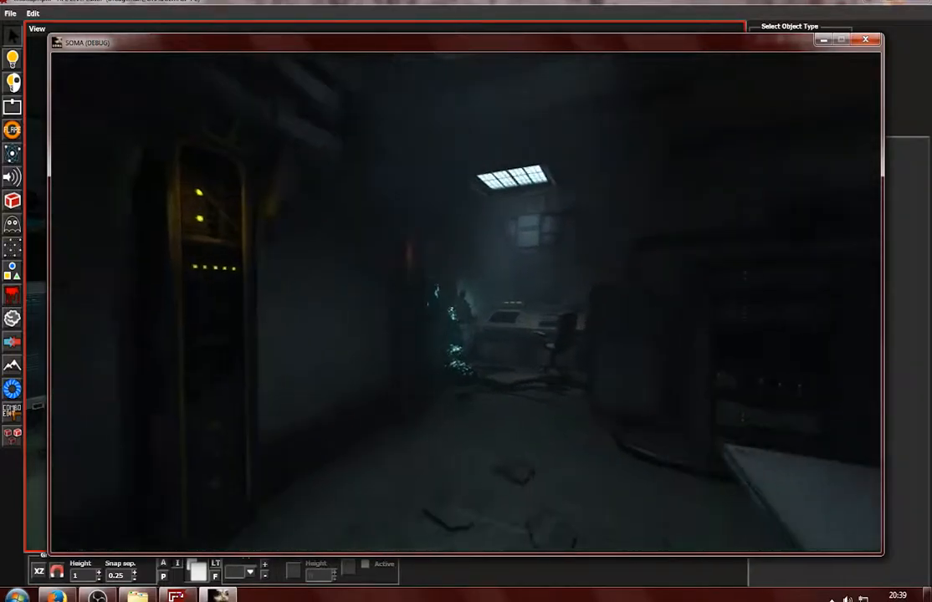
key(s)
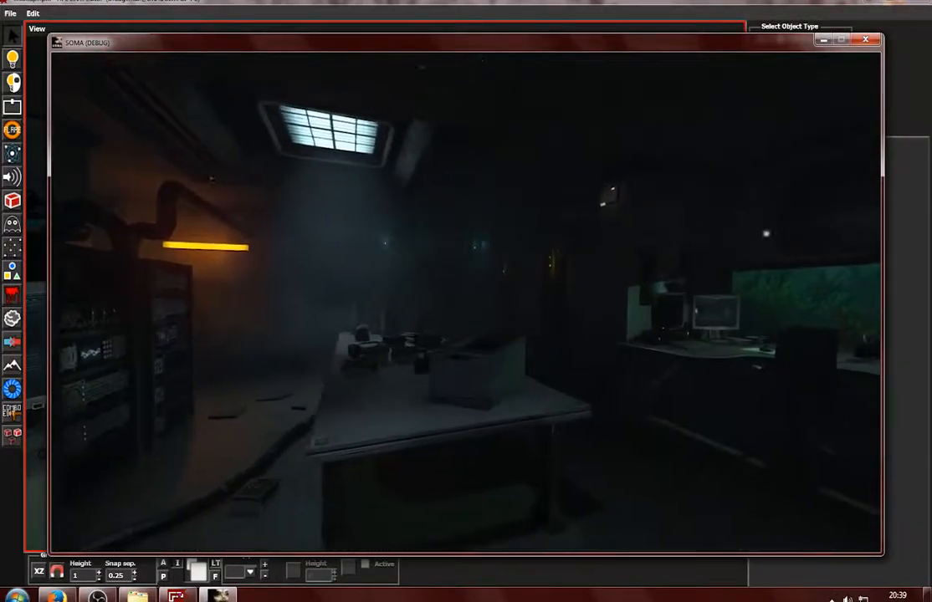
key(w)
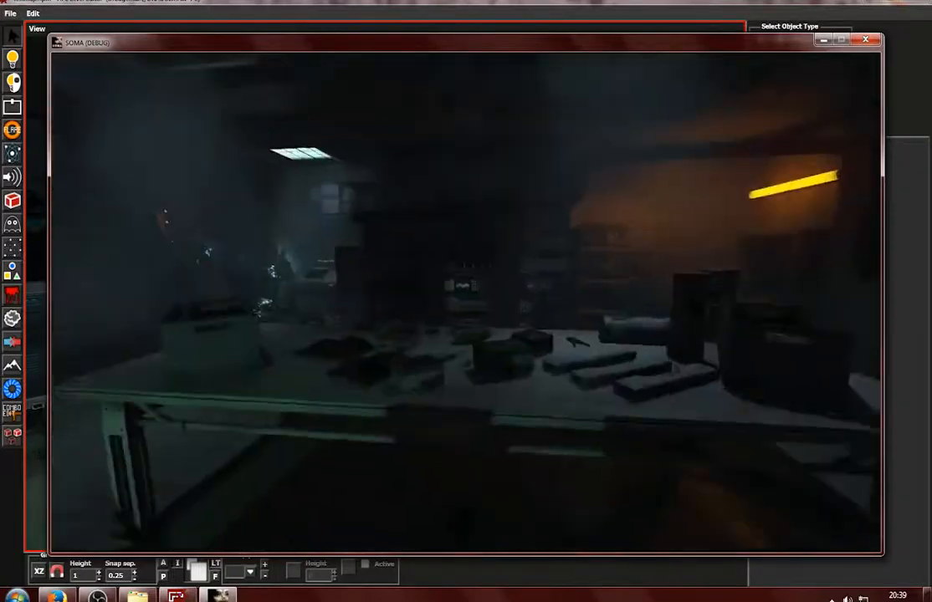
key(s)
key(w)
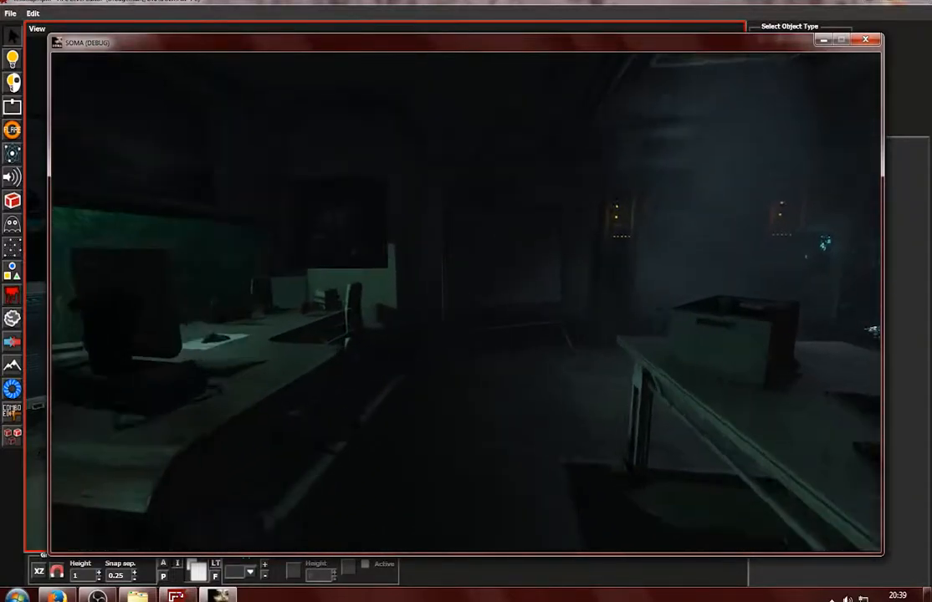
key(w)
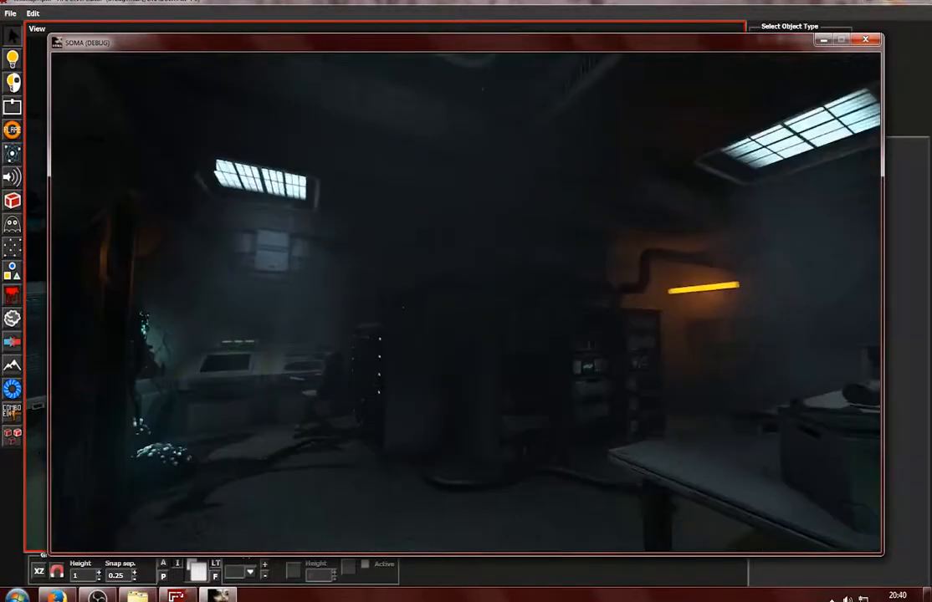
key(w)
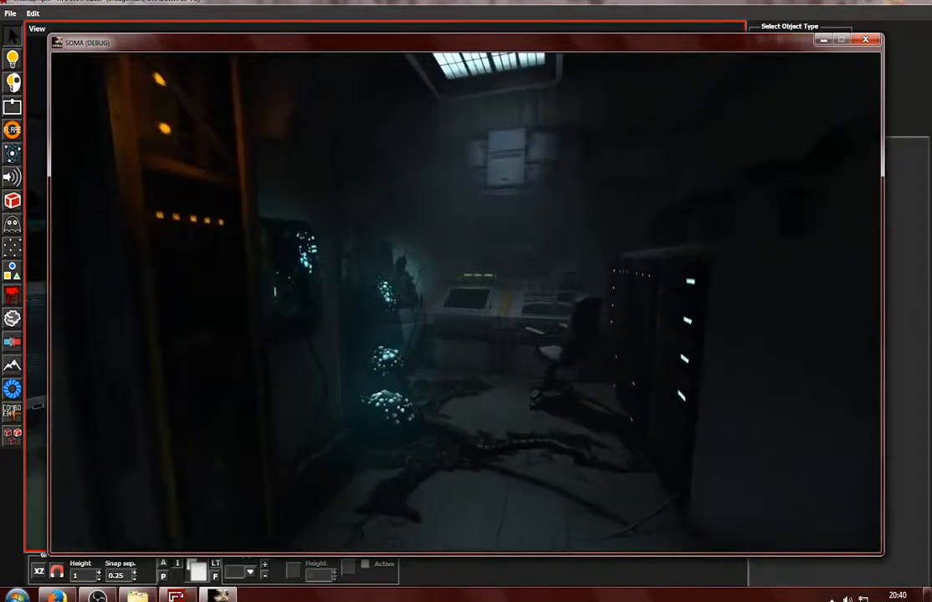
key(w)
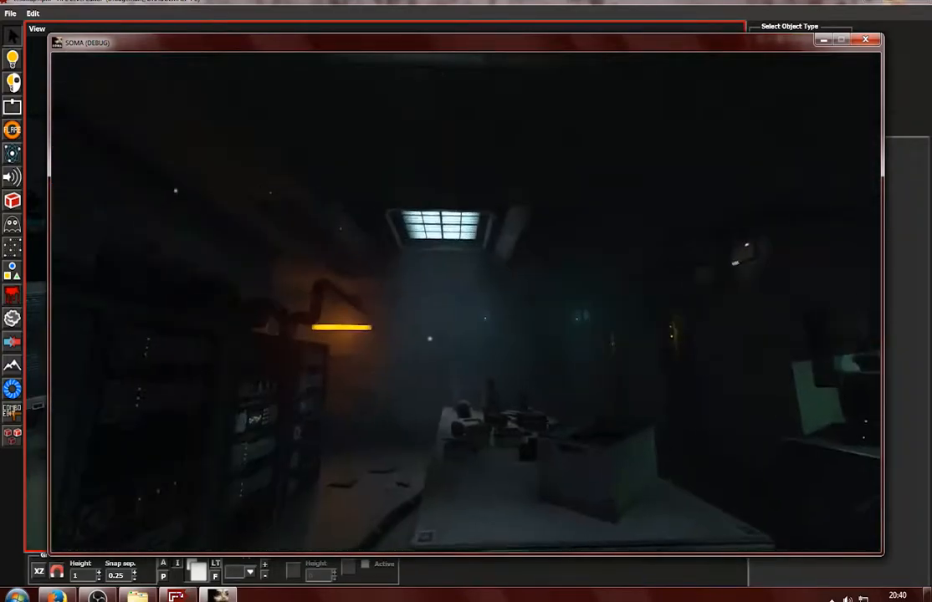
key(w)
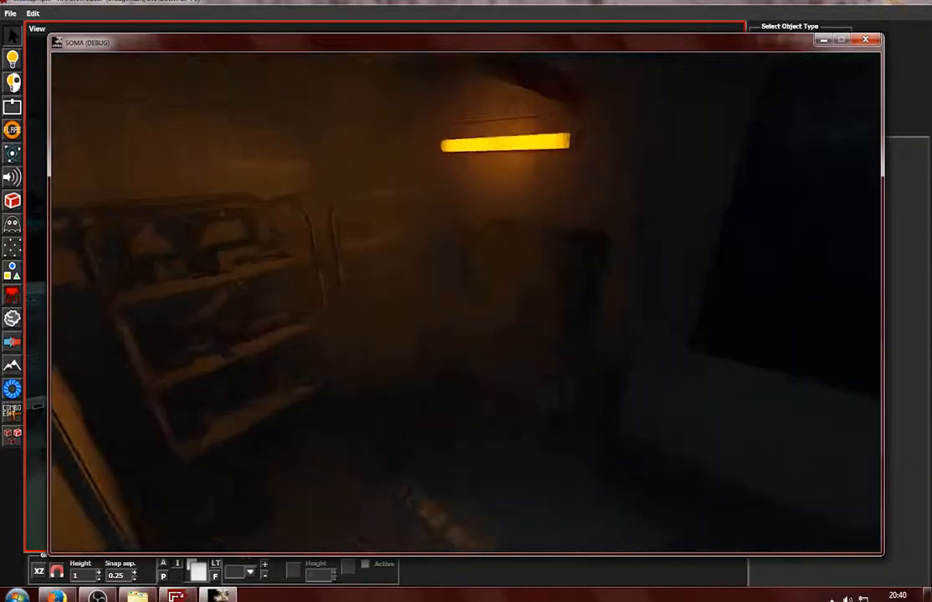
key(w)
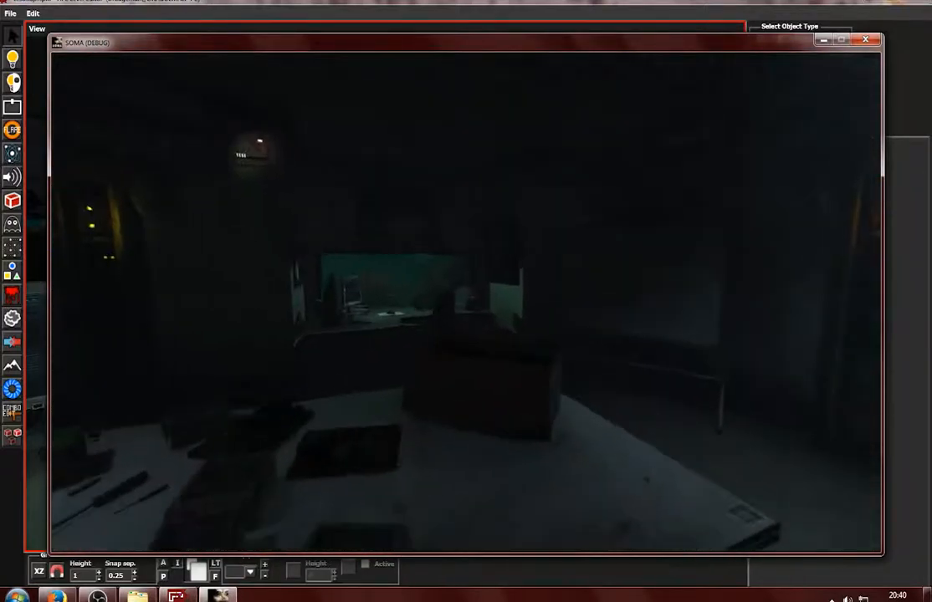
key(w)
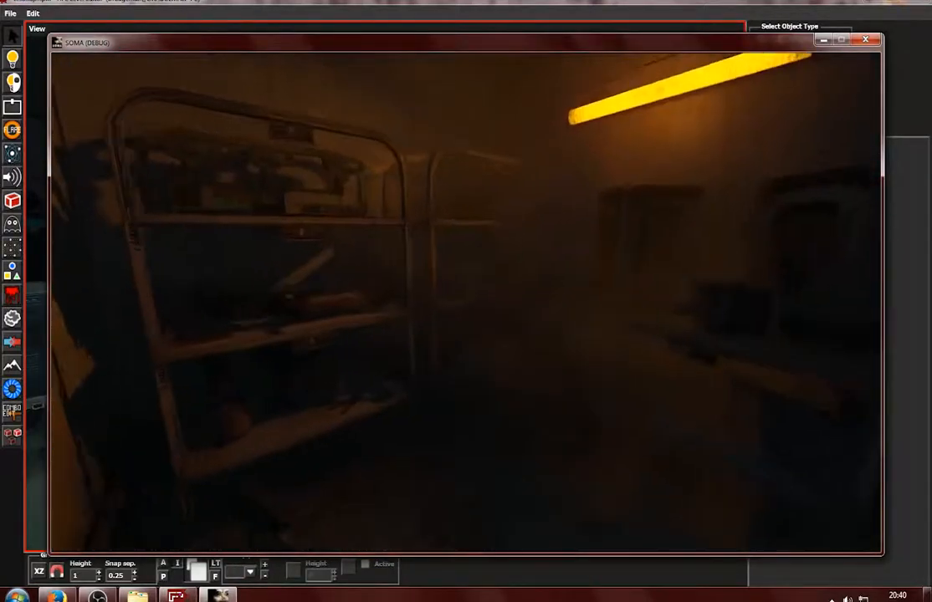
key(w)
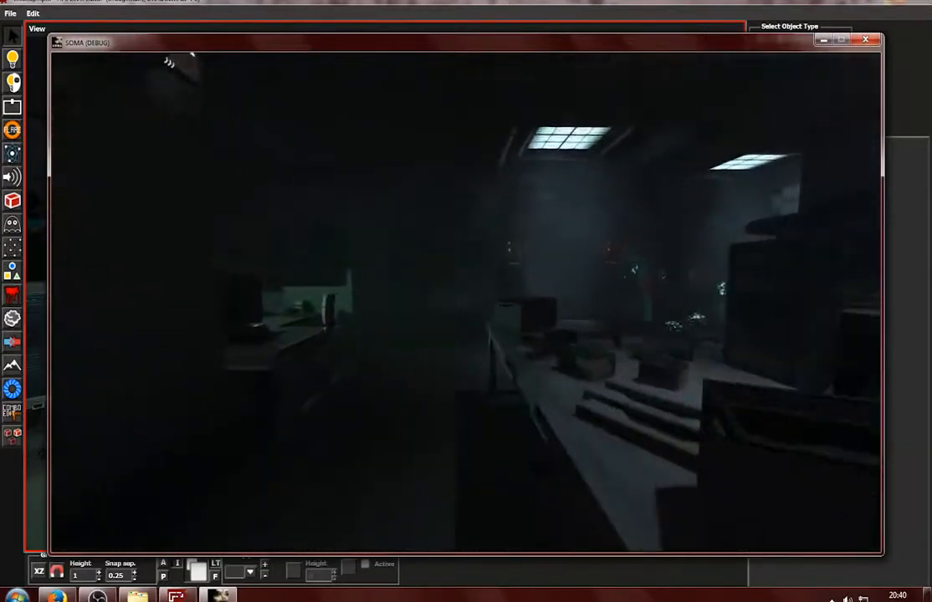
key(w)
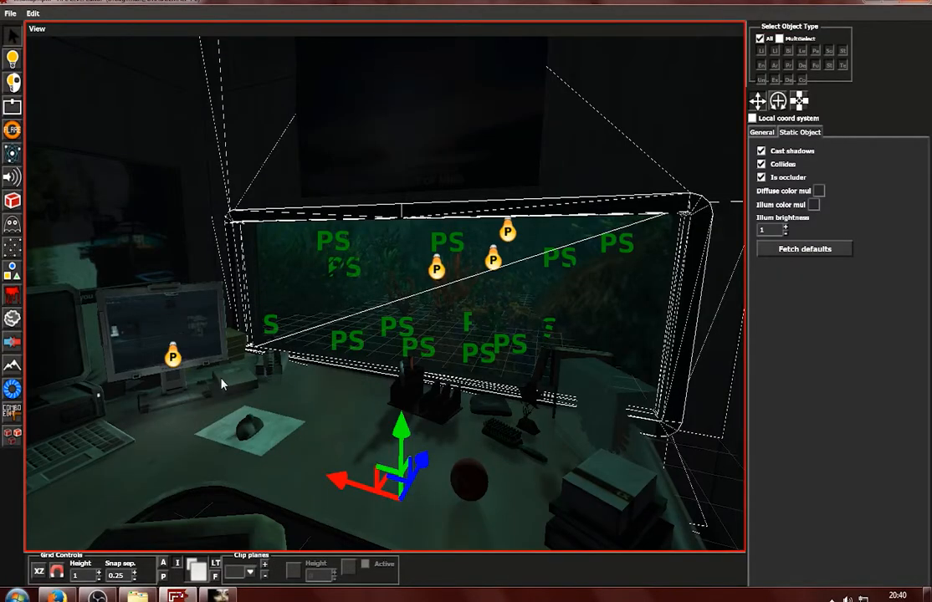
Switch back to the level editor and place a Box light mask in the unlit empty room beside the lab
click(14, 84)
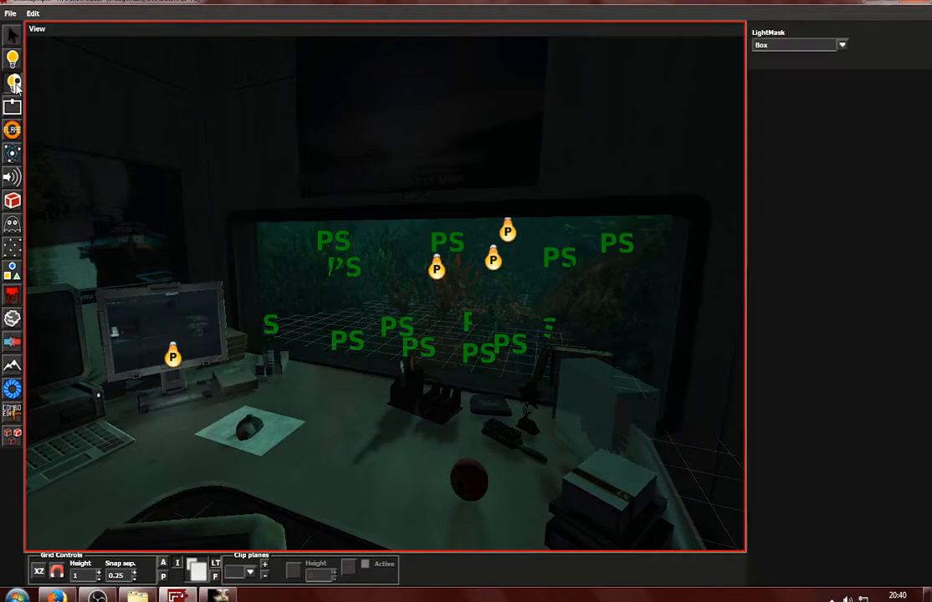
scroll(197, 326, down, 5)
alt+drag(198, 326, 106, 380)
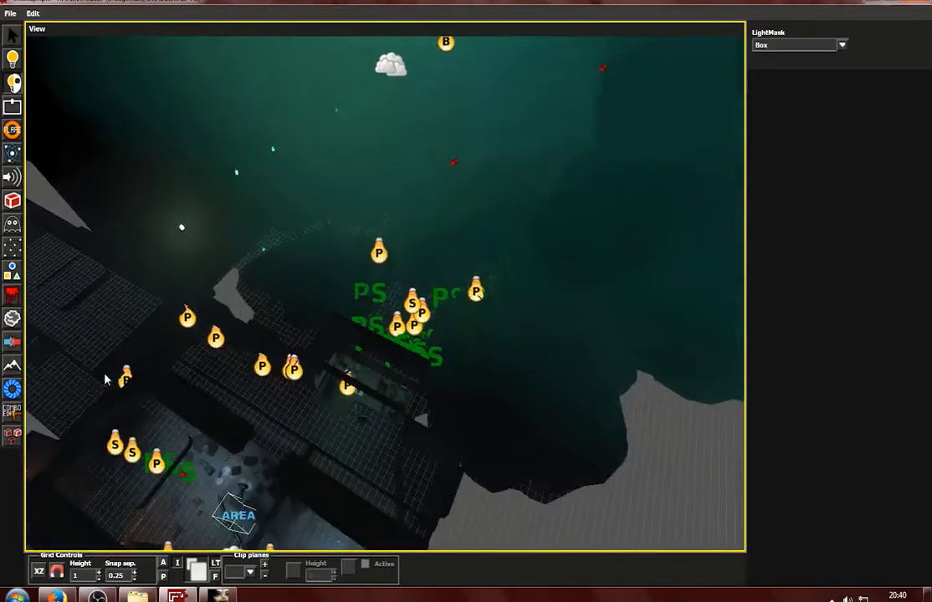
alt+middle_drag(106, 380, 372, 312)
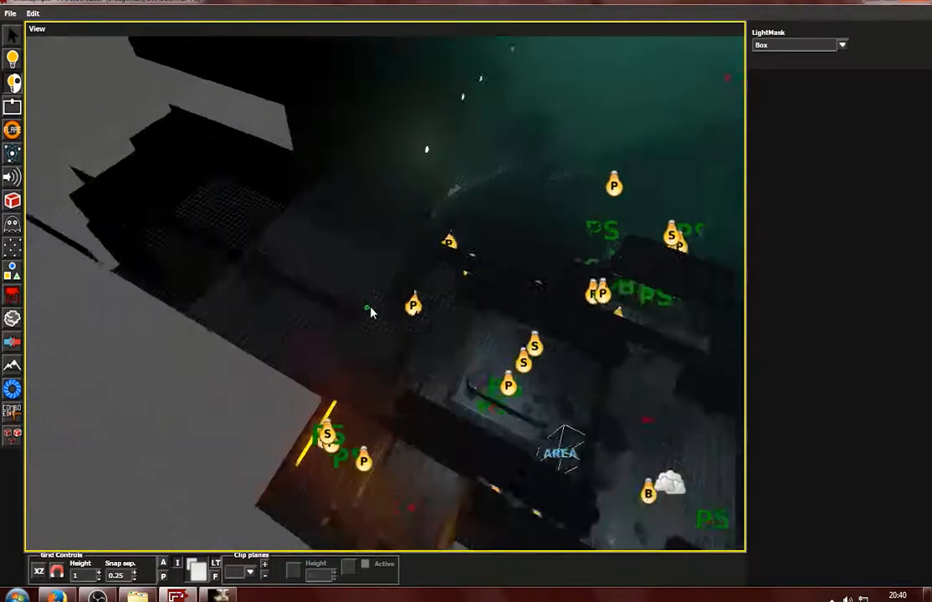
scroll(372, 312, up, 1)
key(l)
scroll(251, 348, up, 2)
alt+drag(214, 359, 290, 339)
key(1)
click(290, 340)
key(f)
scroll(272, 327, up, 3)
click(15, 87)
scroll(358, 243, down, 3)
alt+drag(358, 243, 598, 311)
alt+middle_drag(599, 312, 482, 414)
alt+drag(393, 412, 435, 366)
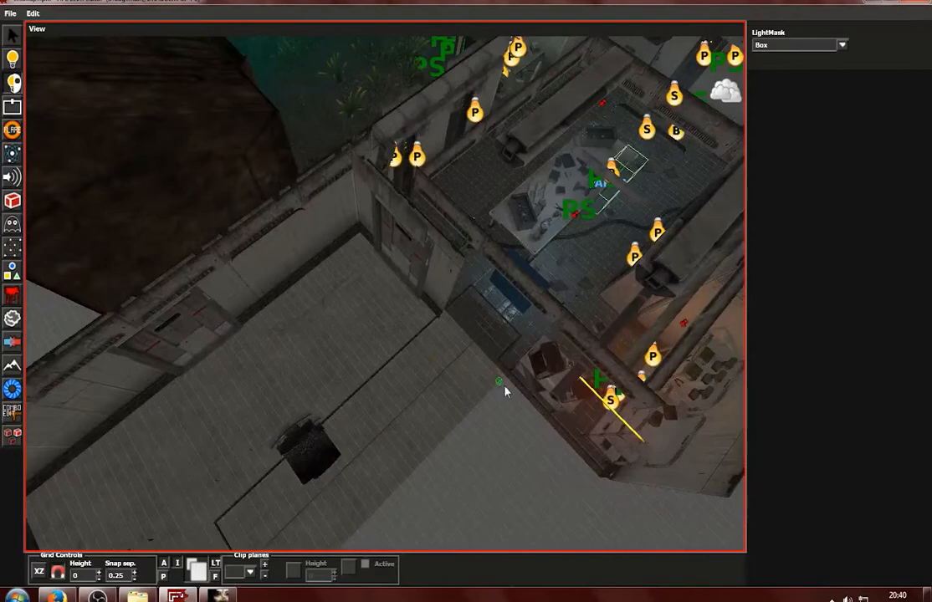
alt+drag(520, 405, 489, 405)
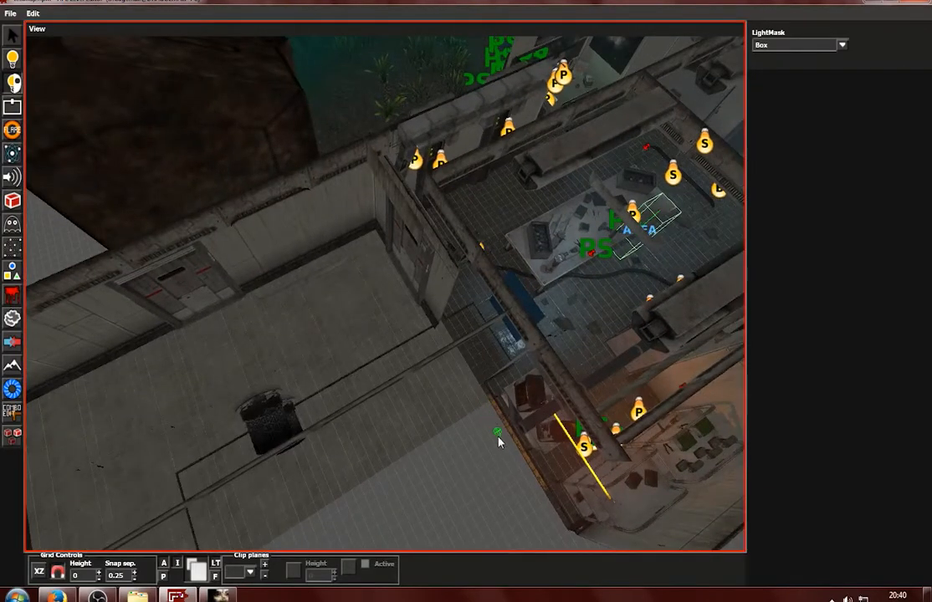
alt+drag(510, 454, 237, 321)
drag(75, 276, 48, 281)
scroll(91, 219, down, 2)
click(123, 165)
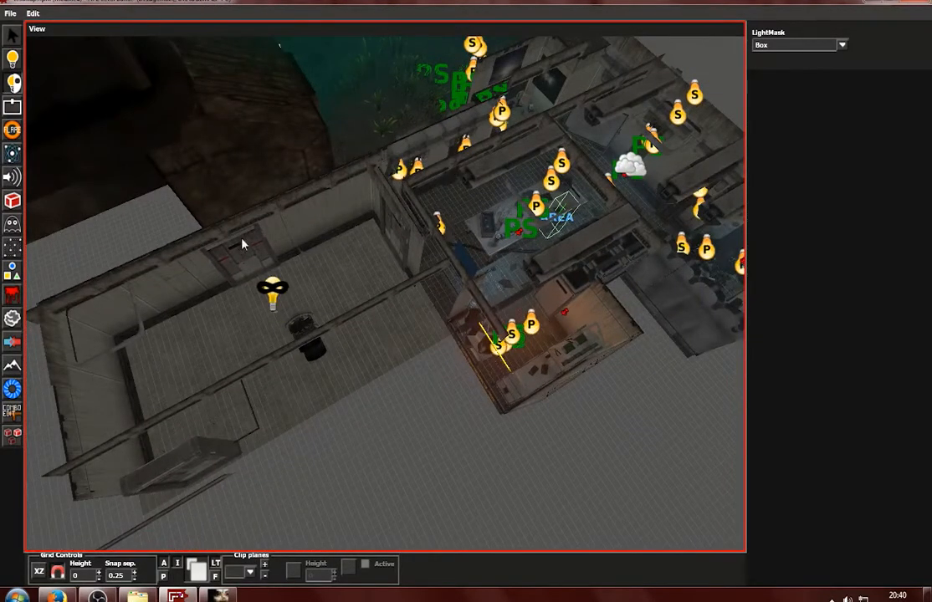
key(1)
Add a point light to the empty room near the light mask
scroll(300, 291, up, 2)
click(12, 59)
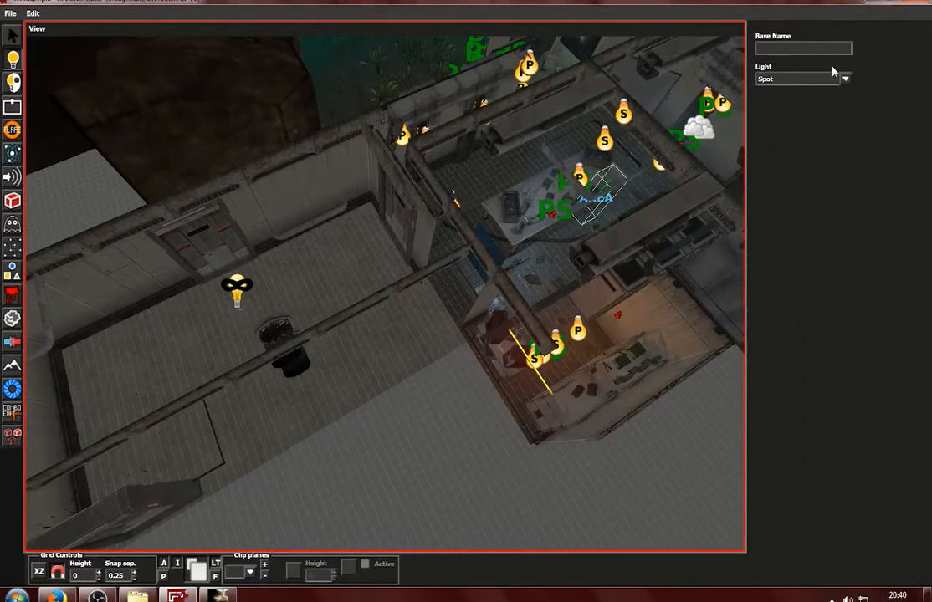
click(824, 101)
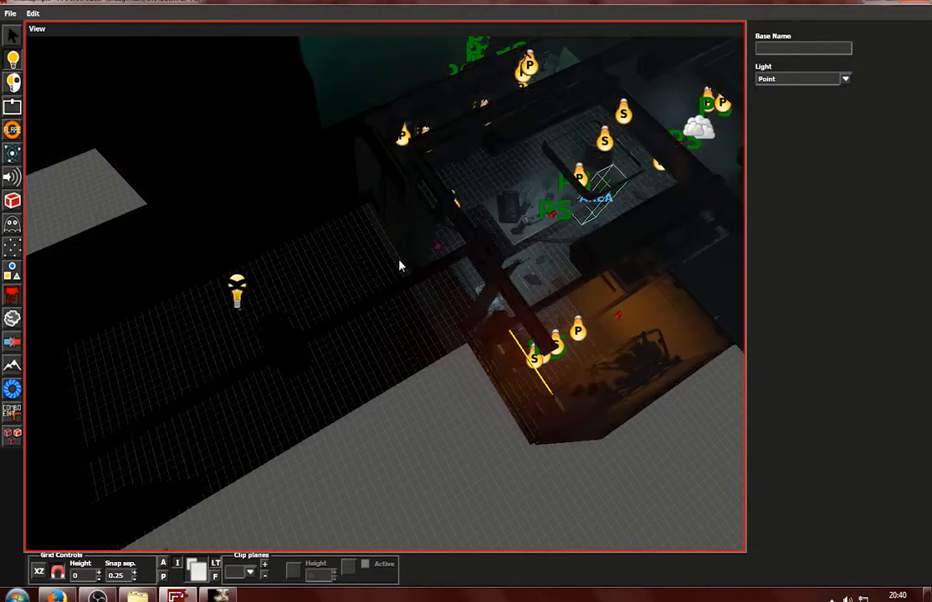
click(502, 458)
key(1)
Raise the new point light above the floor and move it close to the door leading to the lab
click(337, 267)
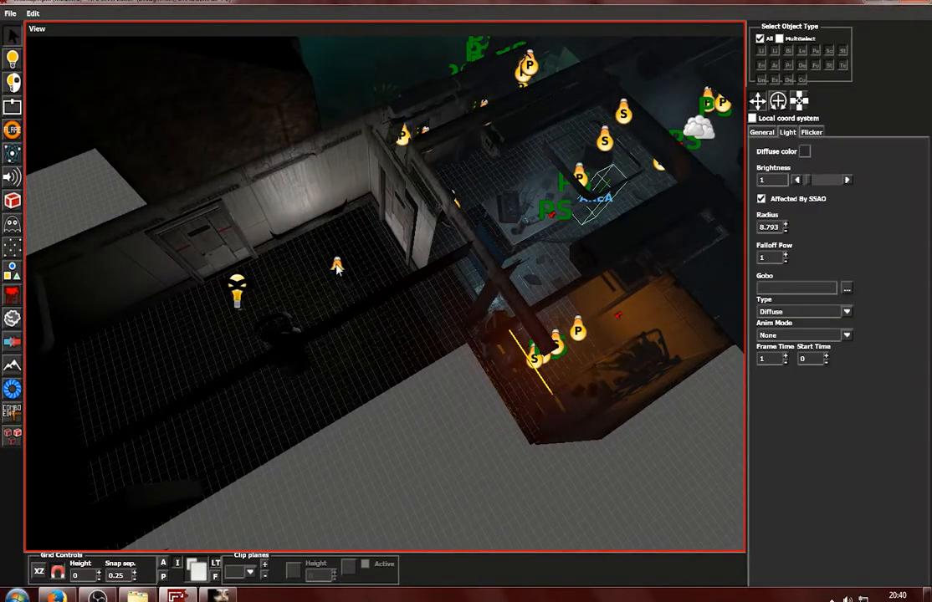
drag(302, 287, 321, 277)
drag(357, 229, 363, 191)
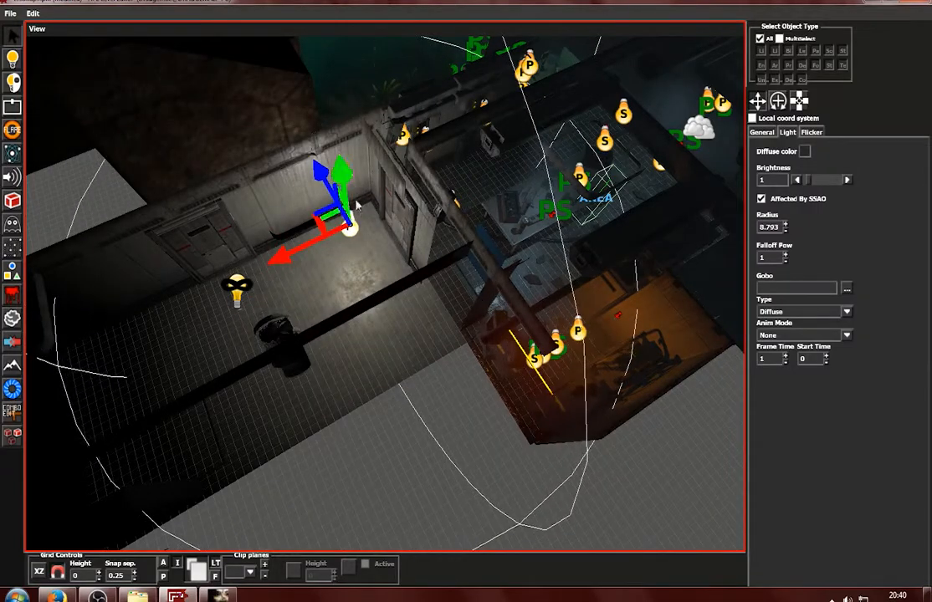
drag(306, 256, 328, 249)
Change the point light's diffuse colour from the default to an amber yellow
scroll(522, 235, up, 3)
alt+drag(522, 235, 386, 242)
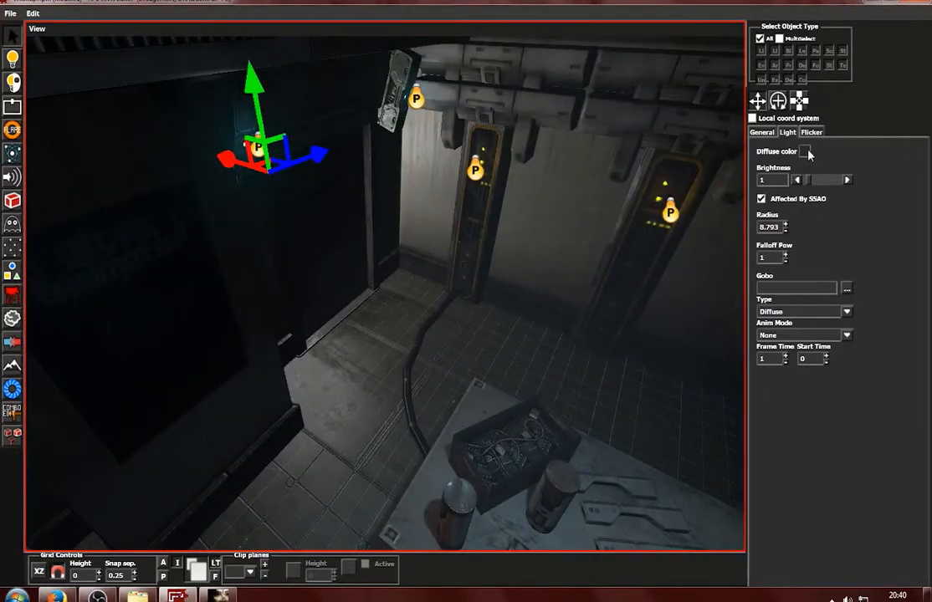
click(805, 152)
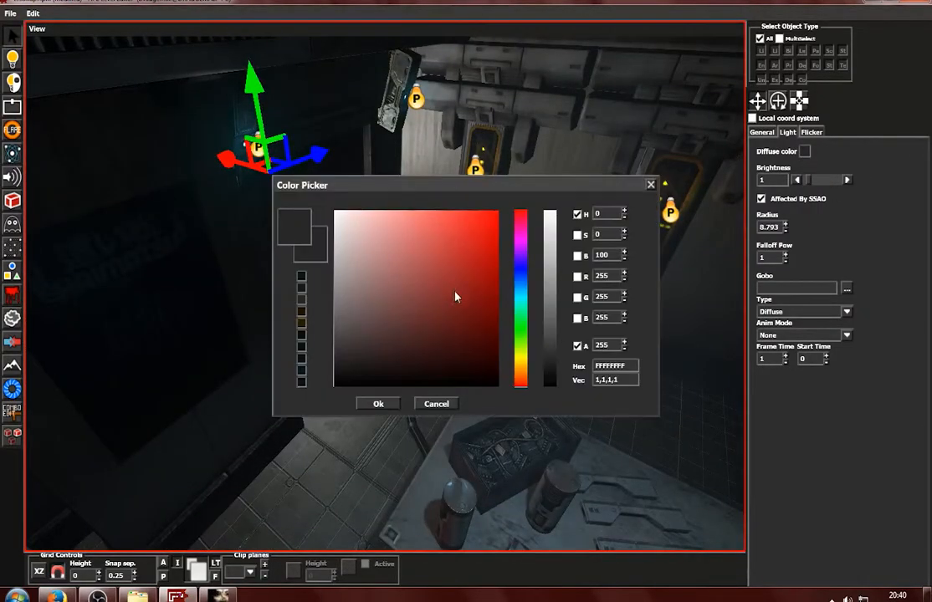
click(520, 364)
click(375, 408)
alt+drag(376, 401, 452, 361)
alt+drag(262, 324, 267, 349)
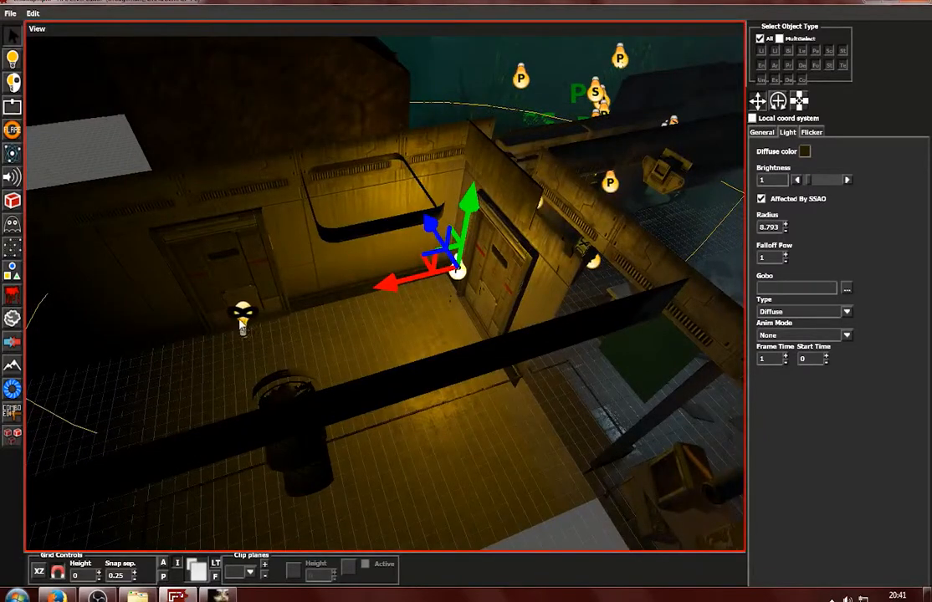
Connect the yellow point light to the box light mask in the empty room
click(242, 323)
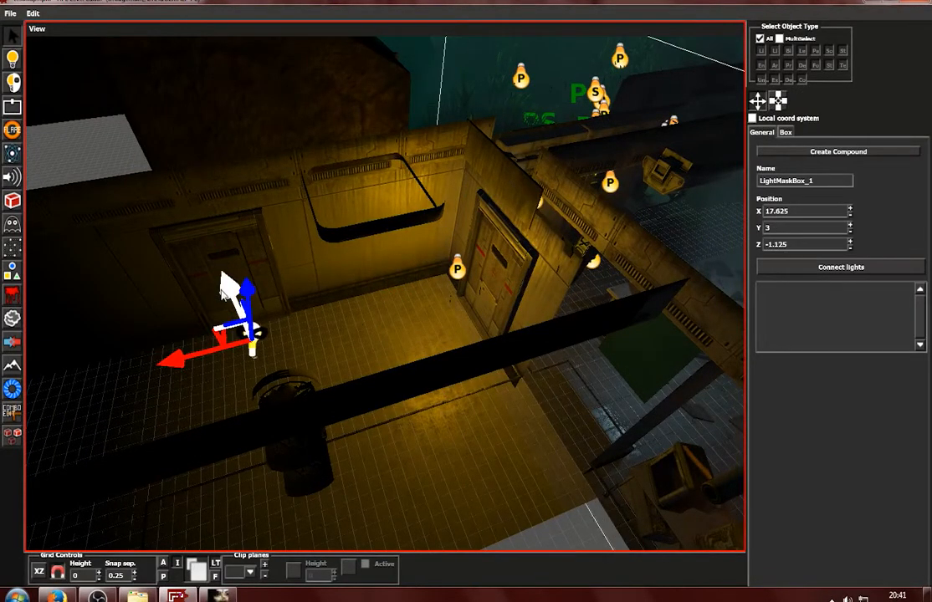
click(457, 270)
alt+drag(556, 376, 493, 375)
alt+drag(343, 385, 412, 399)
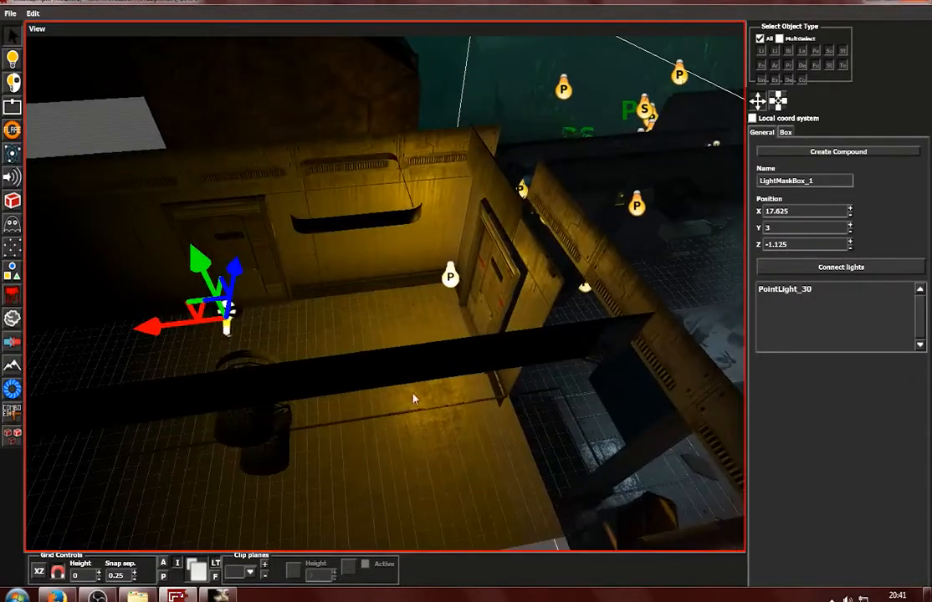
Shift the light mask box along the X axis to line up its edge with the wall between the rooms
alt+drag(344, 344, 293, 290)
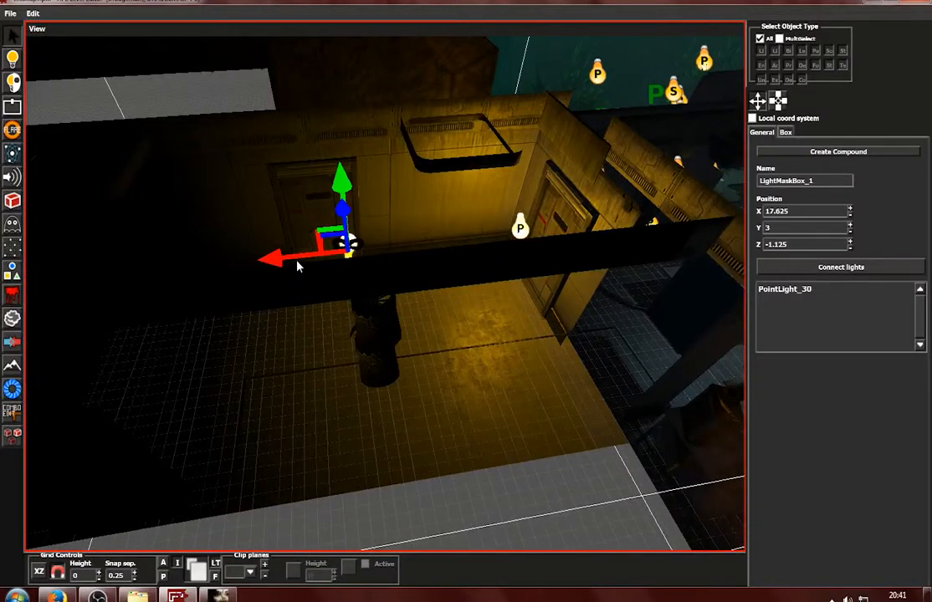
drag(296, 259, 365, 211)
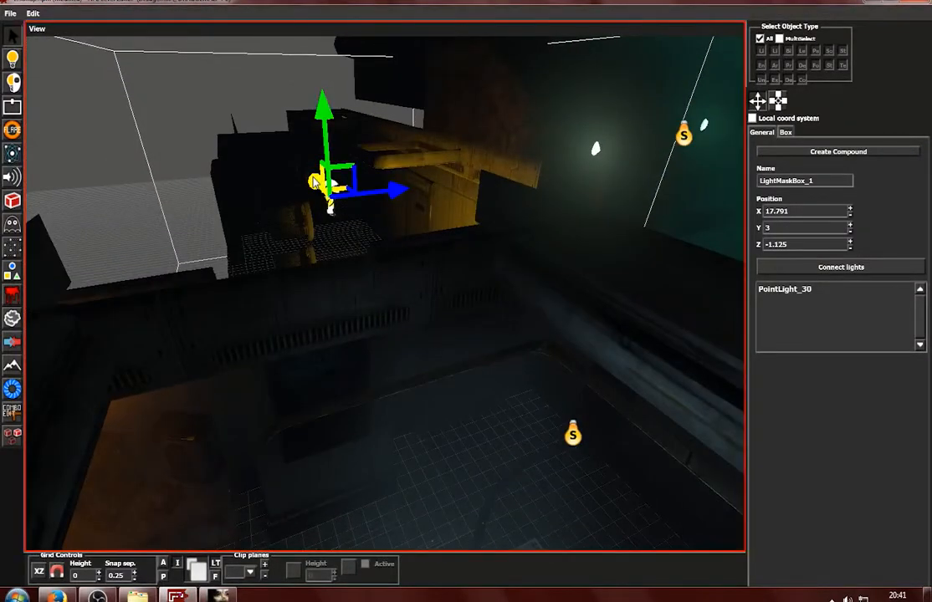
drag(315, 183, 318, 185)
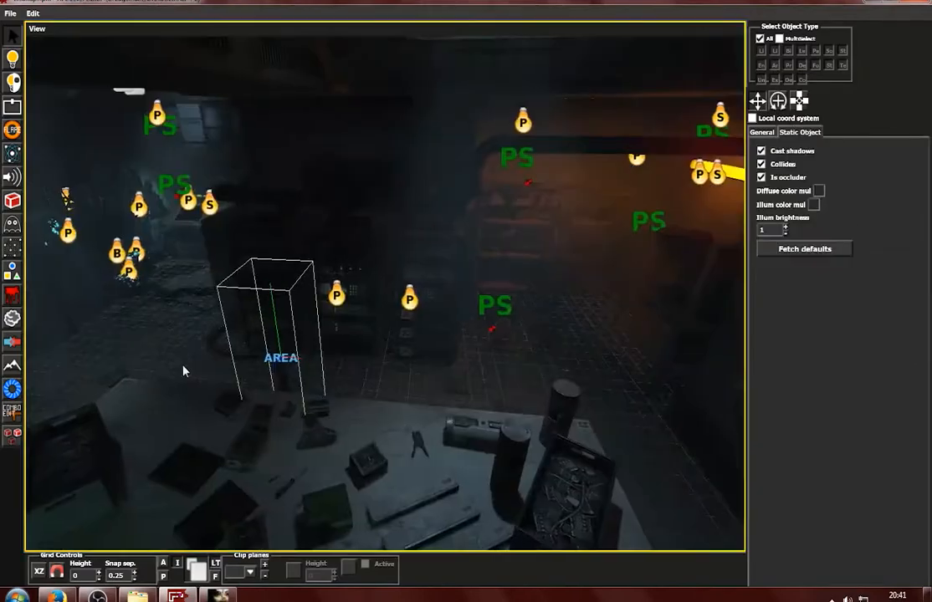
Select the glowing growth detail mesh on the floor near the cabinet and centre the view on it
alt+drag(183, 371, 483, 262)
click(476, 261)
alt+drag(456, 334, 397, 366)
scroll(385, 334, up, 5)
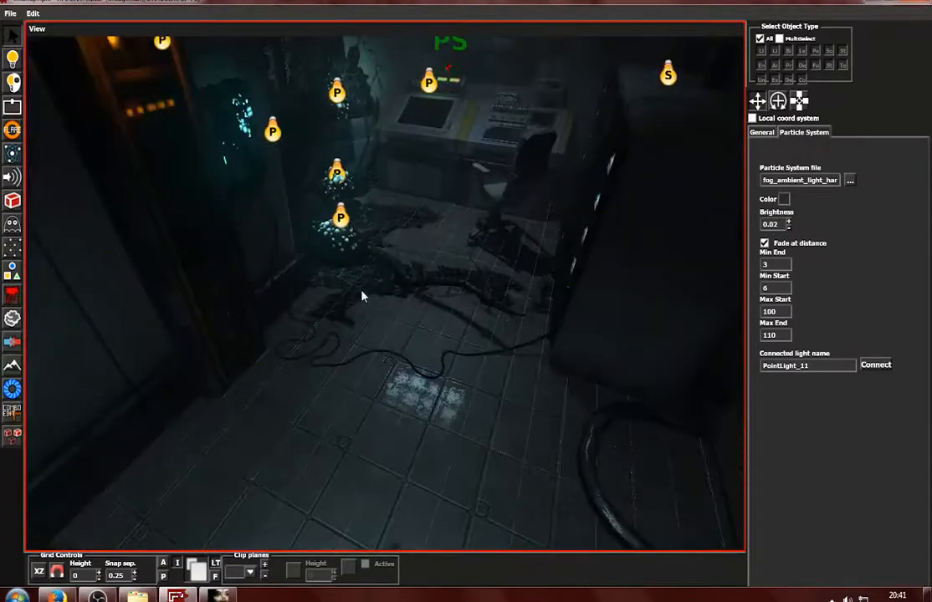
click(333, 227)
key(f)
scroll(342, 287, down, 4)
alt+drag(343, 287, 368, 431)
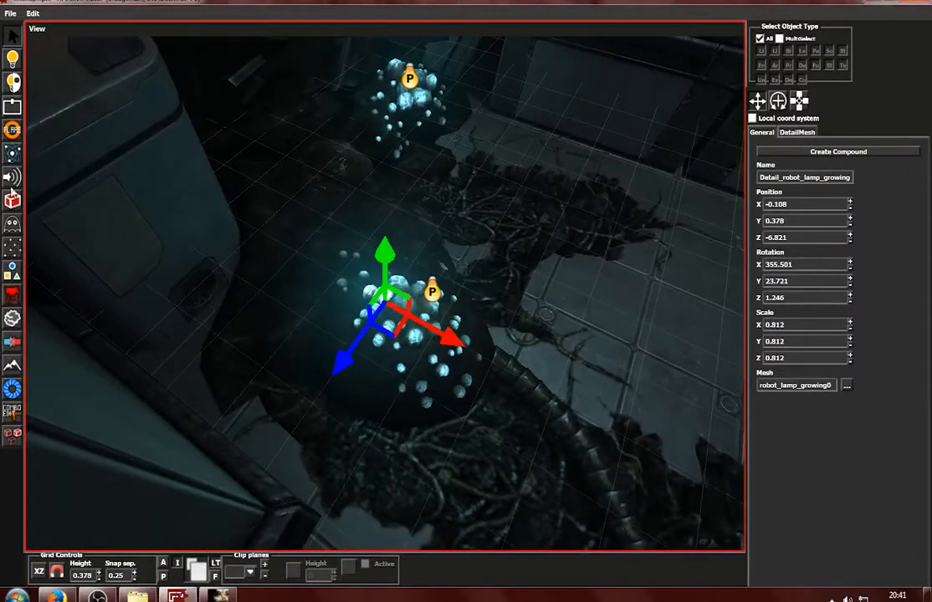
Place a dust_light_tiny.ps particle system from the dust folder on the glowing floor growth
click(10, 154)
click(844, 79)
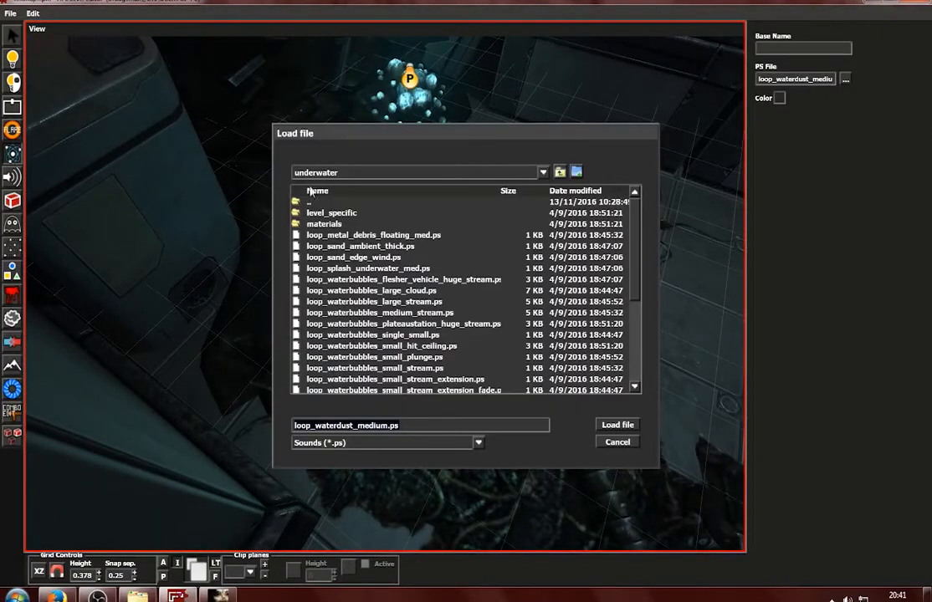
double_click(327, 202)
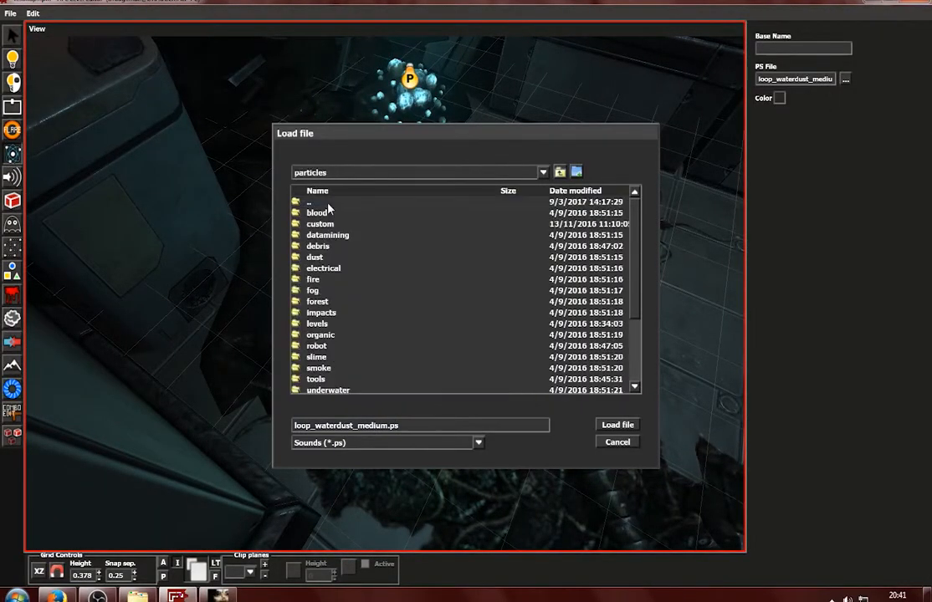
double_click(342, 258)
scroll(342, 261, down, 1)
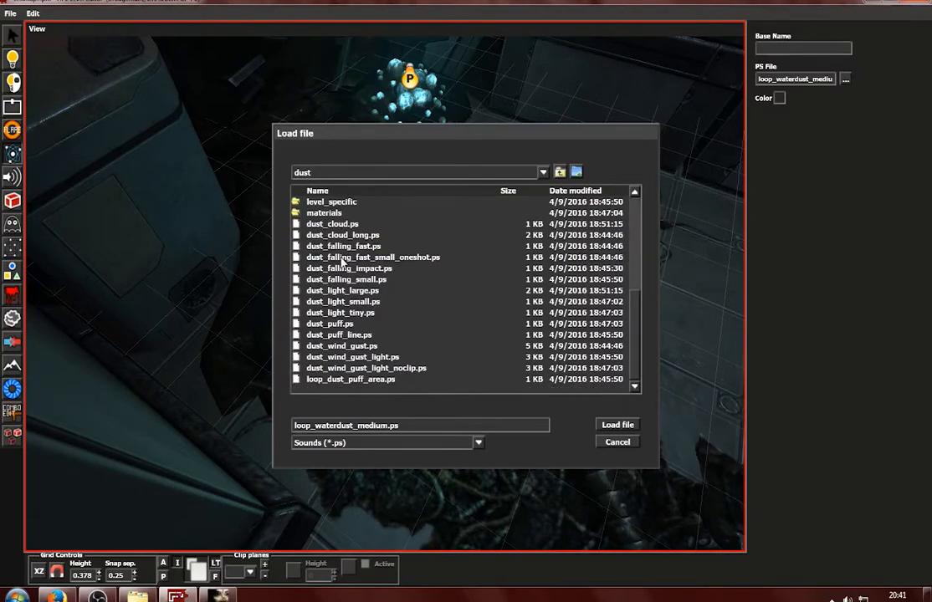
double_click(373, 314)
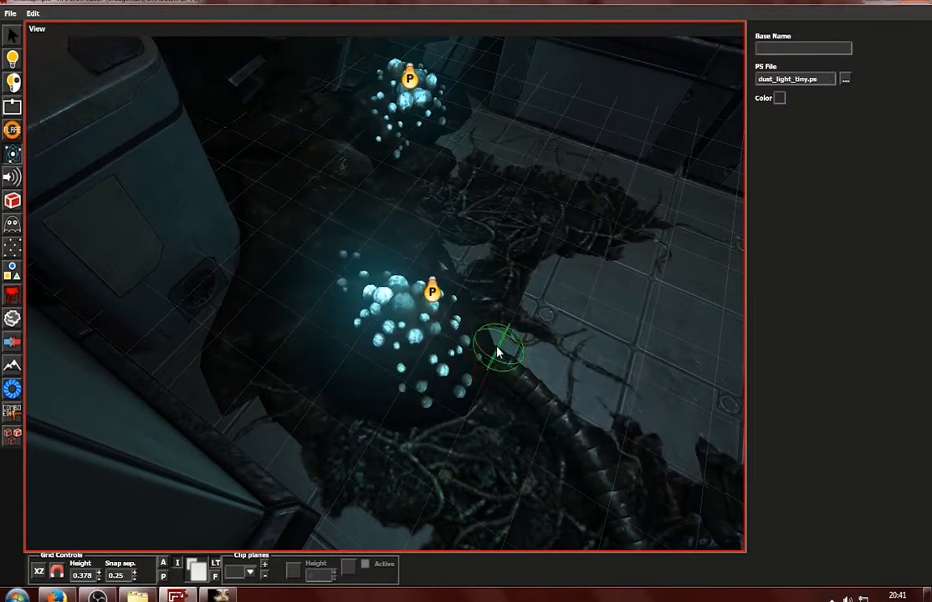
click(498, 352)
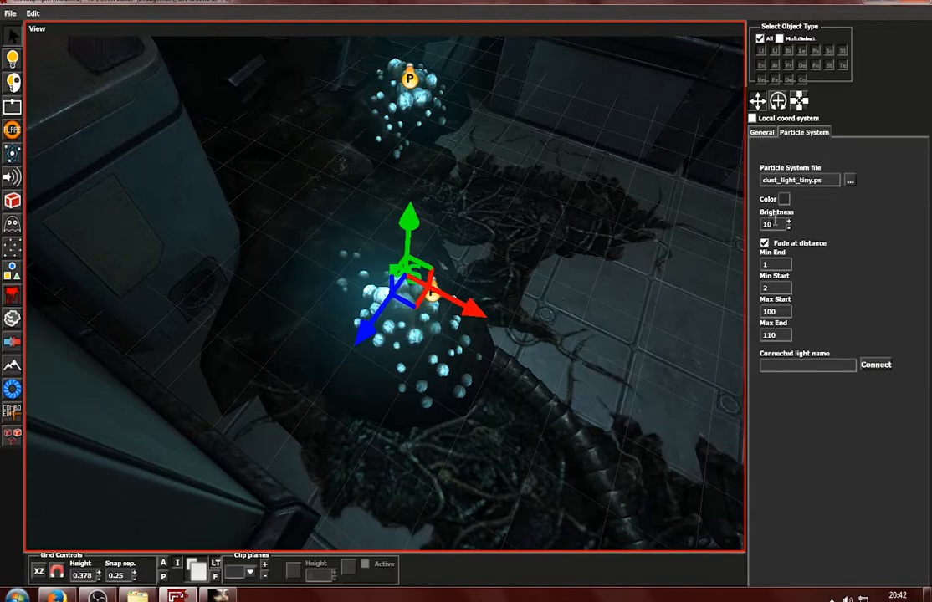
Tint the dust particle system cyan and set its brightness to 100
click(784, 200)
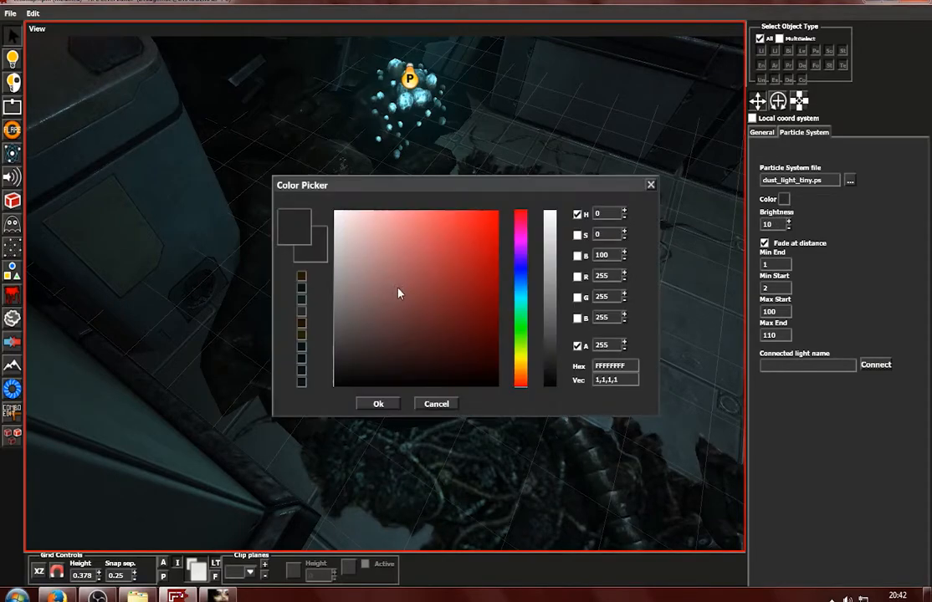
click(522, 296)
click(379, 405)
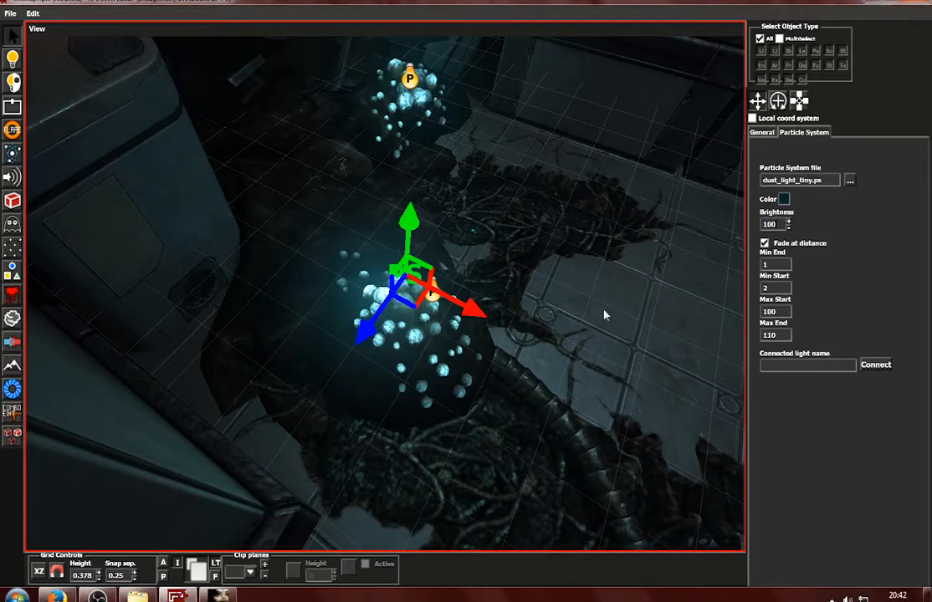
scroll(646, 294, down, 4)
alt+drag(505, 316, 414, 276)
scroll(499, 301, up, 4)
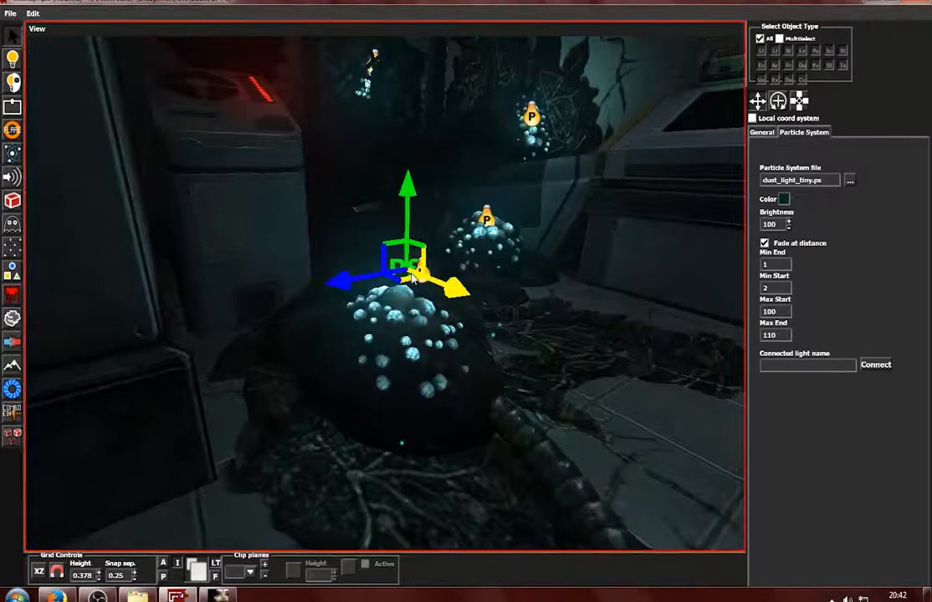
Adjust the dust particle system's scale on all three axes and reposition it over the floor growth
click(761, 132)
click(850, 354)
click(849, 371)
click(850, 387)
drag(427, 211, 367, 288)
Duplicate the dust particle system, select both, and place a copy of the pair over the next glowing growth
key(ctrl+d)
ctrl+click(404, 282)
alt+drag(433, 251, 469, 181)
key(ctrl+d)
key(f)
scroll(449, 222, down, 3)
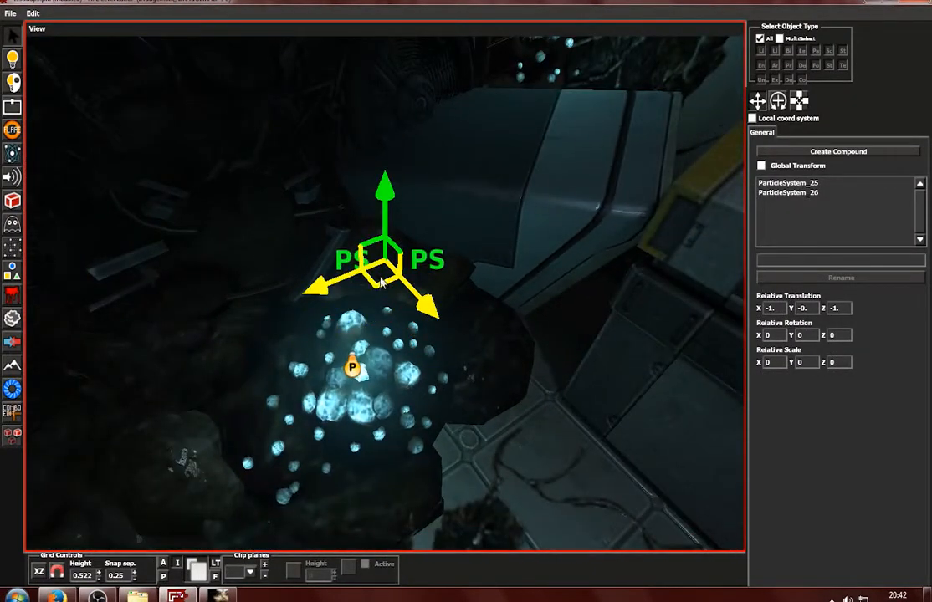
Duplicate the particle pair again and position the copies around the glowing growth on the wall
alt+drag(369, 343, 387, 324)
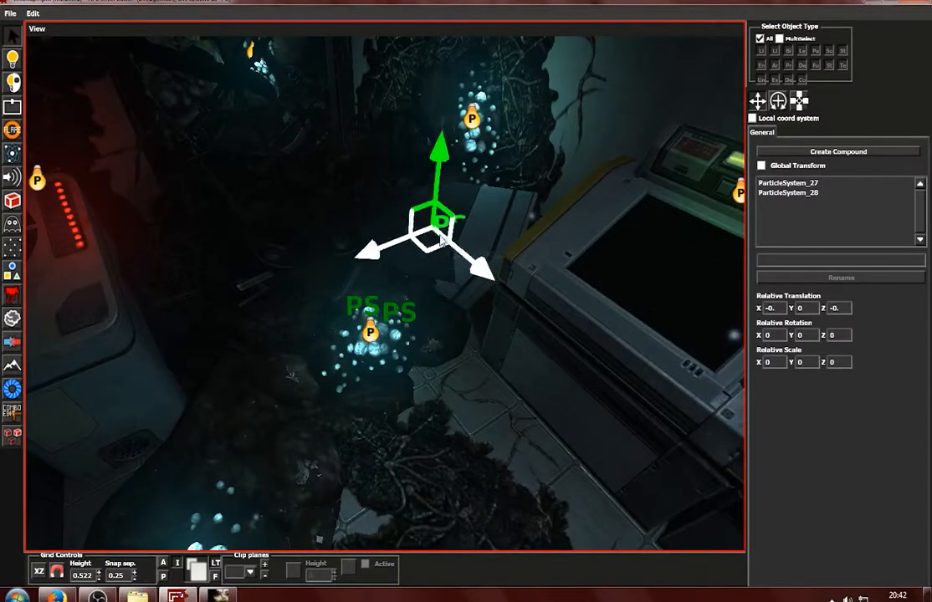
drag(485, 111, 486, 102)
key(f)
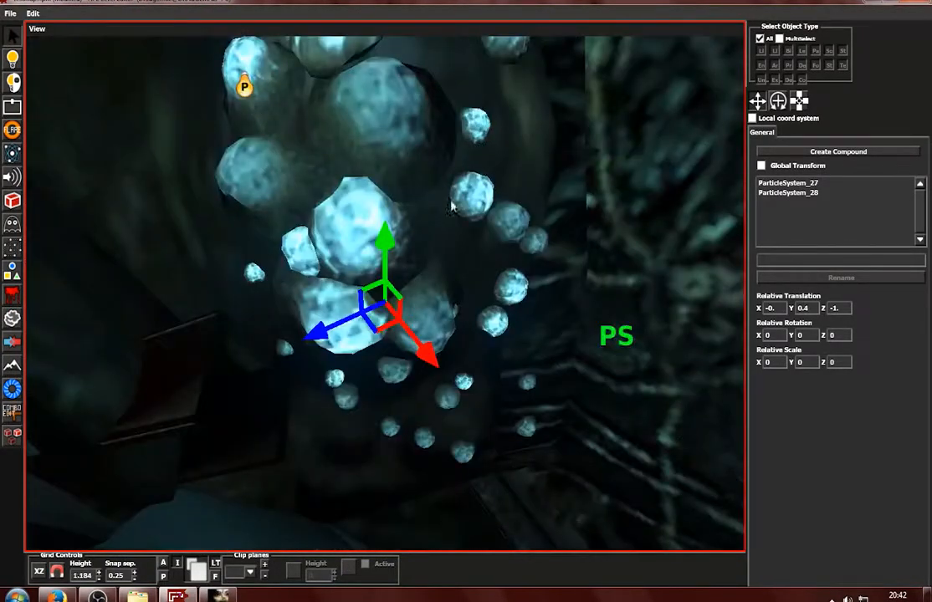
scroll(386, 272, down, 3)
drag(383, 335, 381, 385)
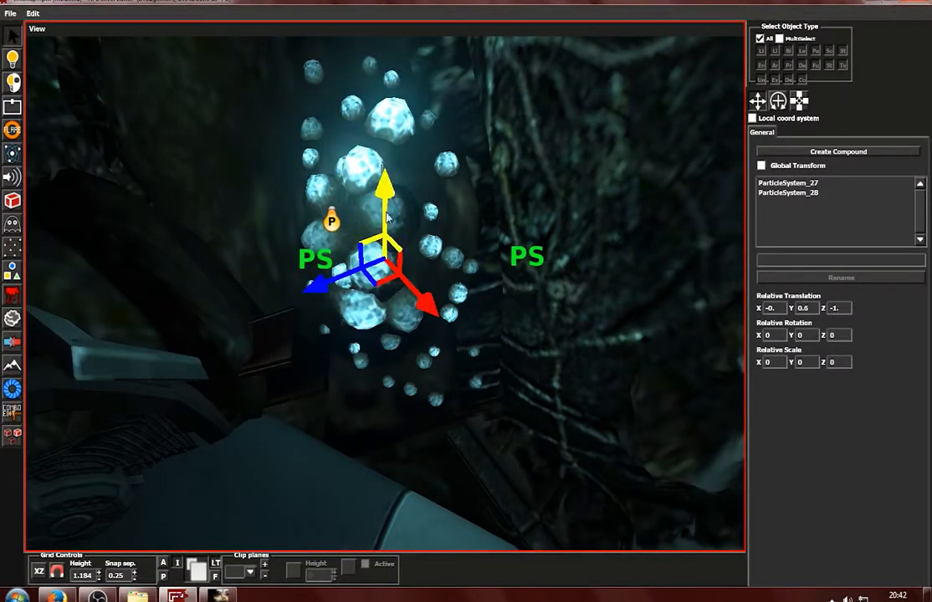
Examine the growths and the surrounding rooms from several angles to review the lighting and particles
scroll(386, 207, down, 6)
alt+drag(316, 338, 94, 376)
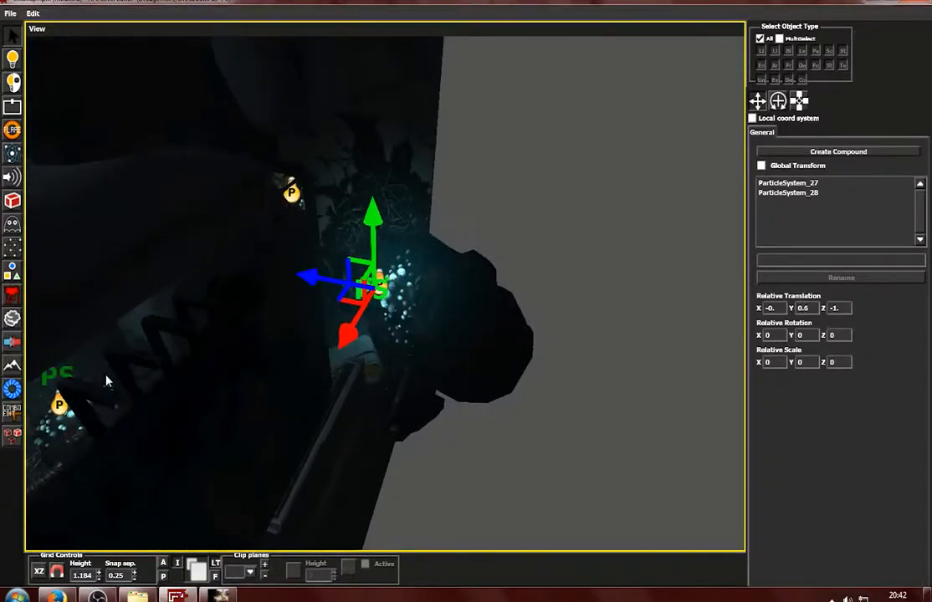
alt+middle_drag(94, 376, 649, 307)
alt+drag(649, 306, 126, 368)
scroll(308, 245, up, 3)
alt+middle_drag(307, 245, 379, 315)
alt+drag(378, 315, 385, 356)
scroll(299, 349, down, 3)
scroll(314, 333, up, 3)
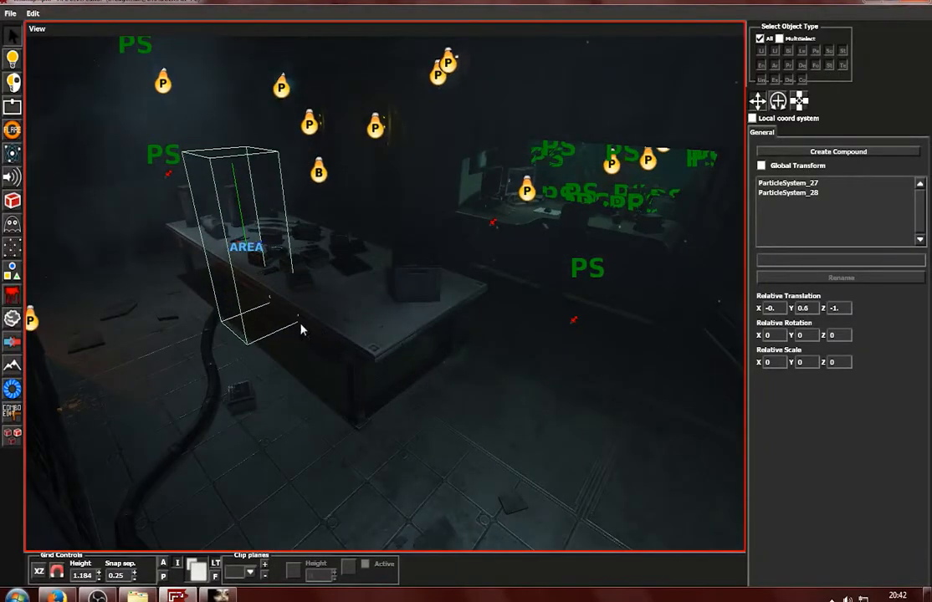
alt+drag(313, 332, 393, 356)
scroll(204, 393, down, 2)
alt+drag(204, 393, 410, 390)
scroll(482, 360, down, 4)
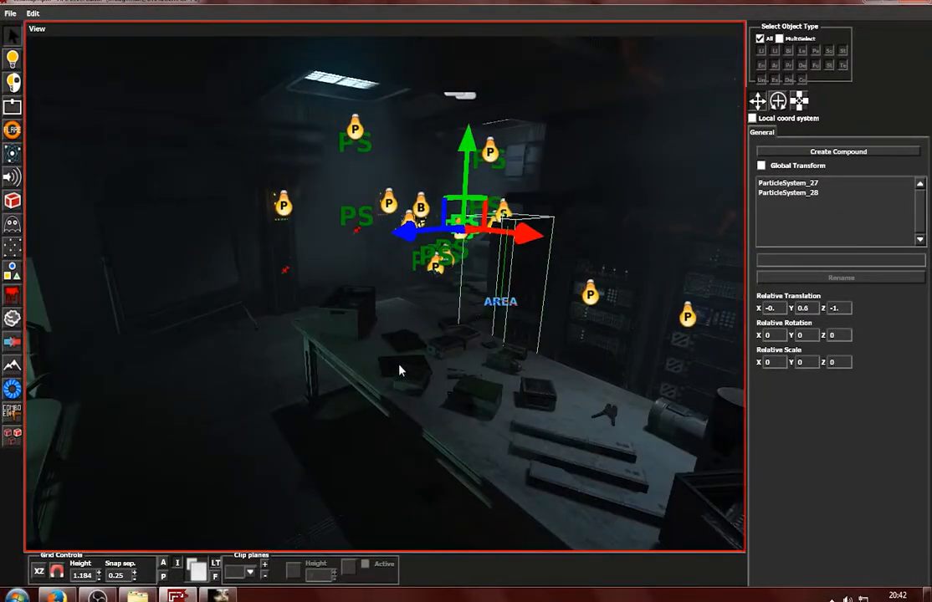